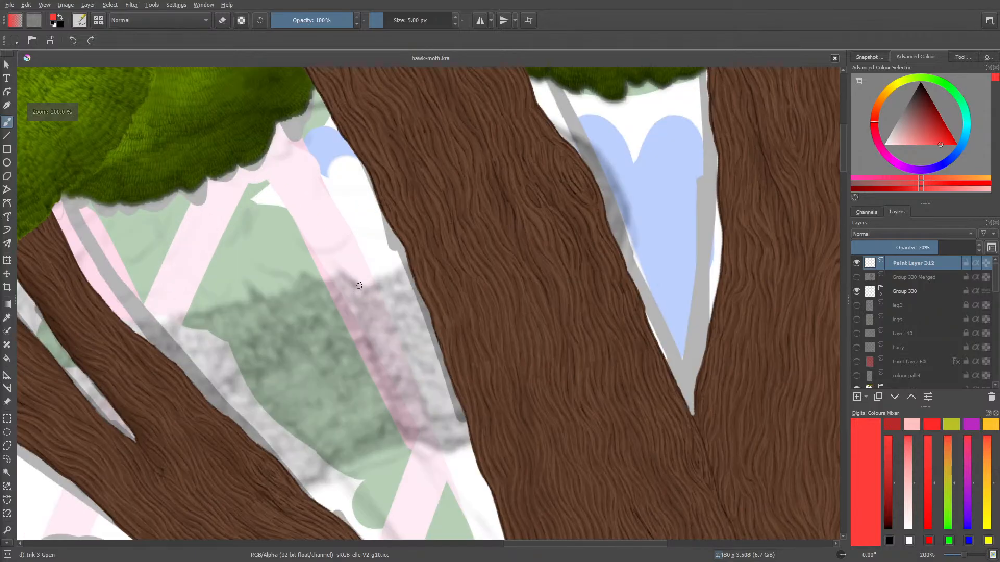
# Examine the unfinished foliage area between the tree trunks at several zoom levels
pyautogui.scroll(-3, 352, 314)
pyautogui.scroll(3, 334, 242)
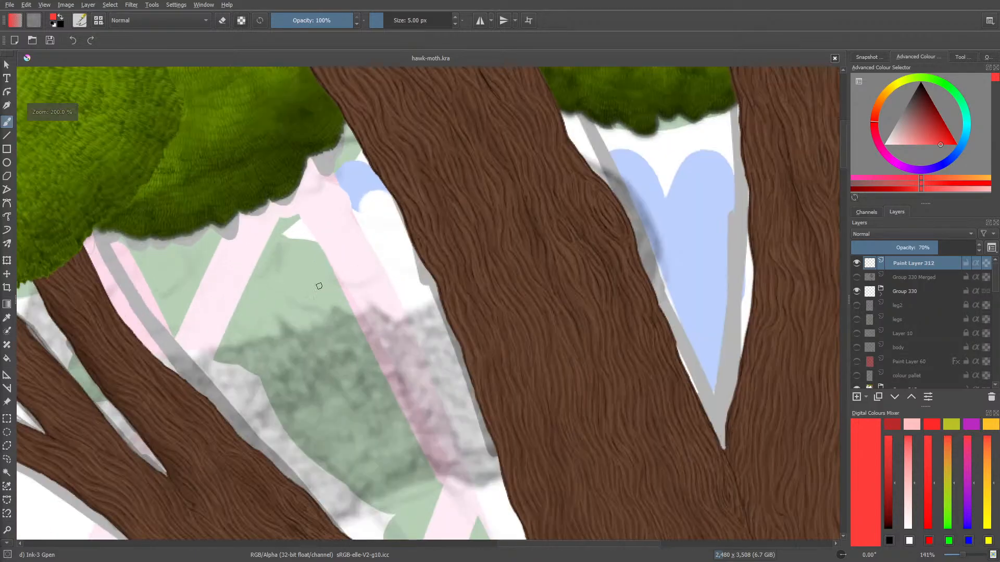
pyautogui.scroll(-3, 349, 253)
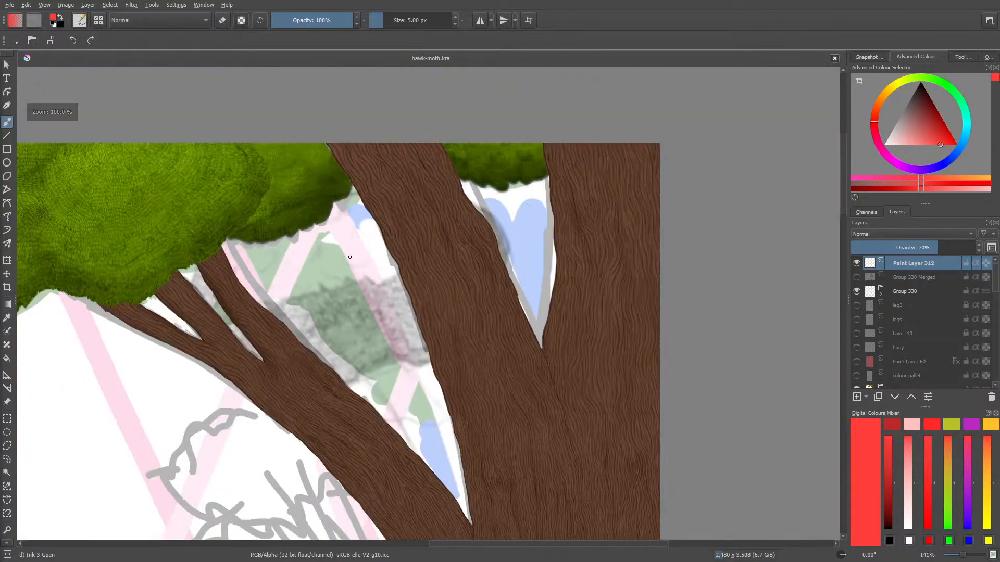
pyautogui.scroll(2, 320, 309)
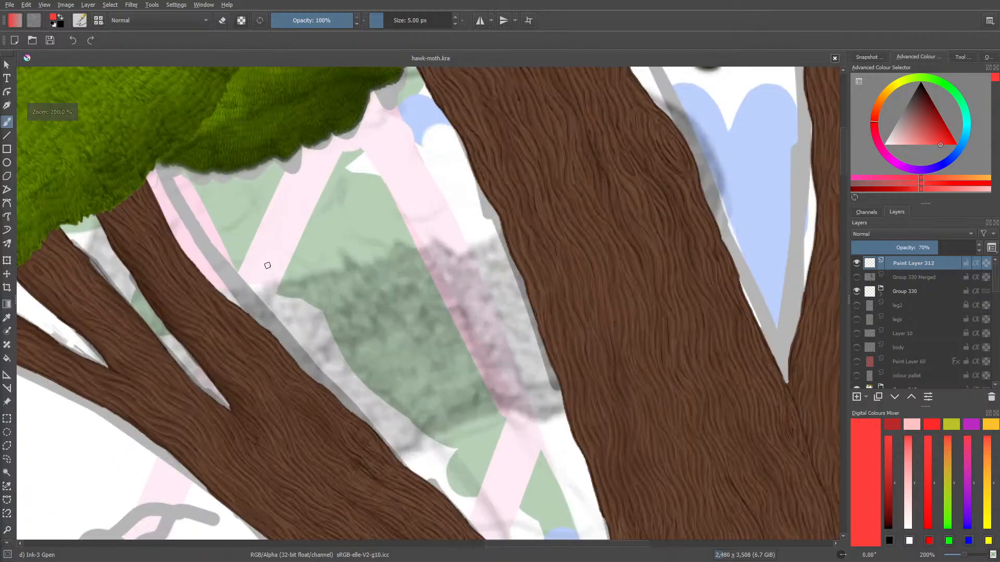
pyautogui.scroll(-3, 307, 281)
pyautogui.scroll(2, 275, 281)
pyautogui.scroll(-2, 274, 281)
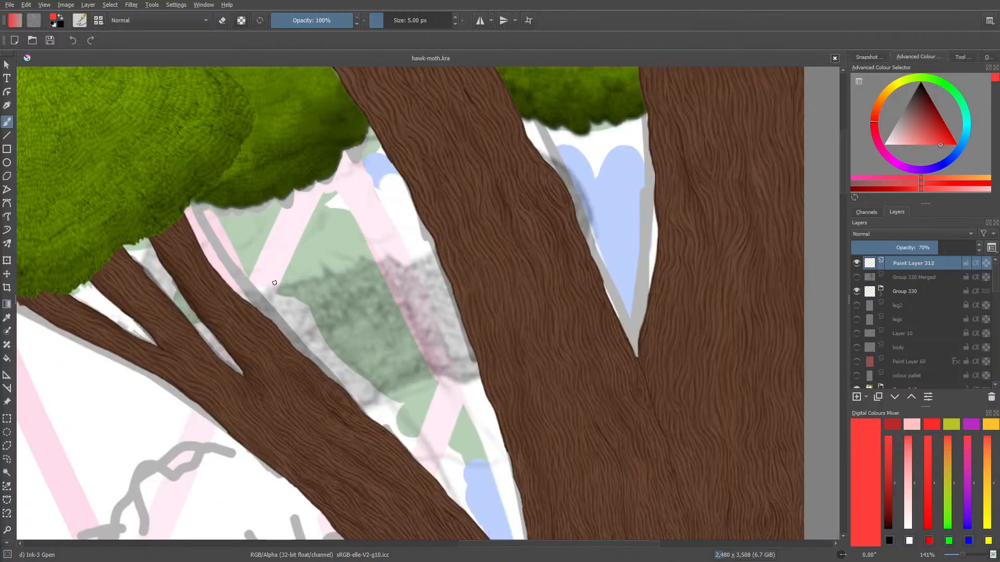
pyautogui.scroll(-2, 274, 283)
pyautogui.scroll(2, 274, 282)
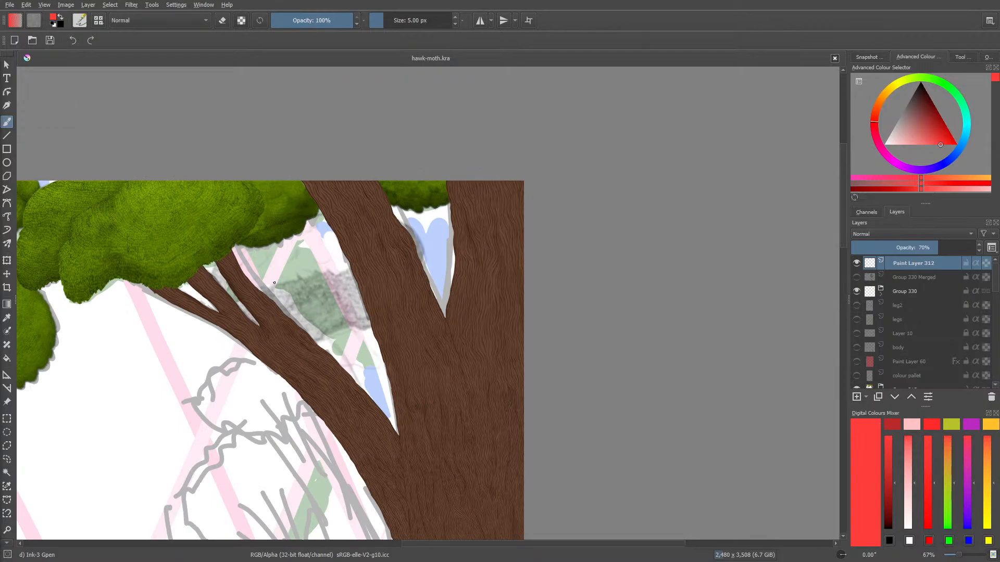
pyautogui.scroll(1, 274, 283)
pyautogui.scroll(-2, 275, 283)
pyautogui.scroll(2, 274, 283)
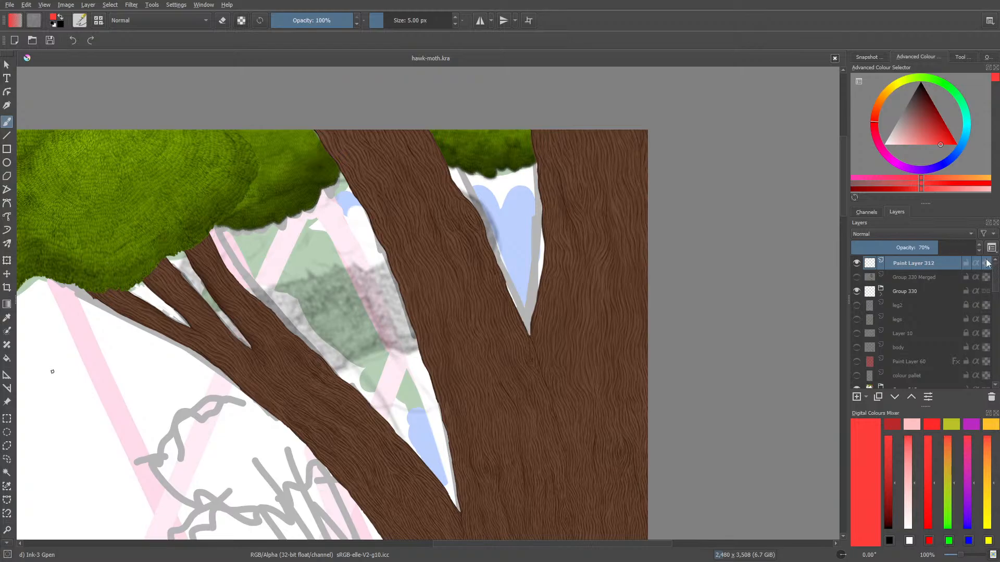
# Toggle the visibility of Group 215 and Group 262 to check which parts of the painting they hold
pyautogui.scroll(-3, 885, 312)
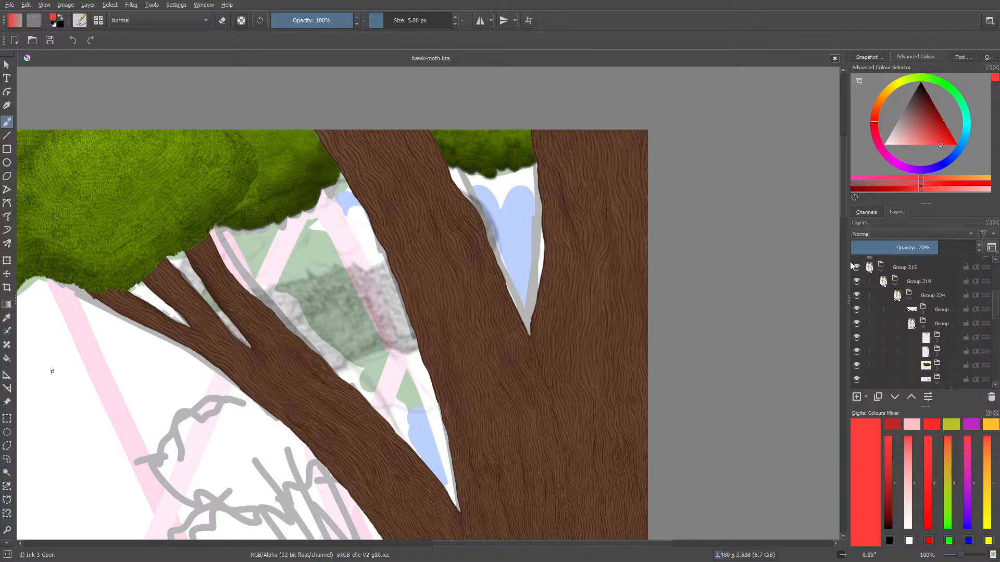
pyautogui.click(856, 267)
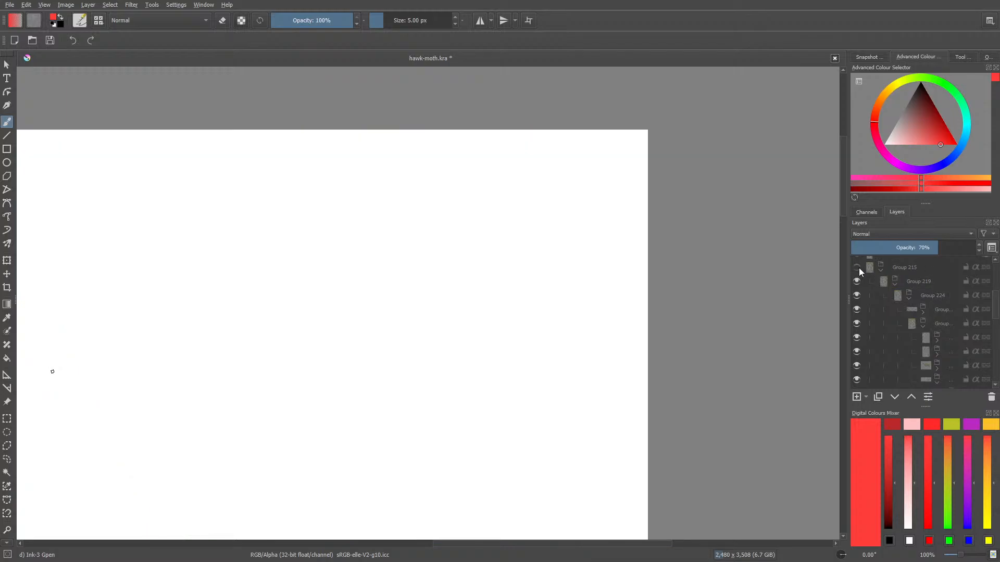
pyautogui.click(856, 267)
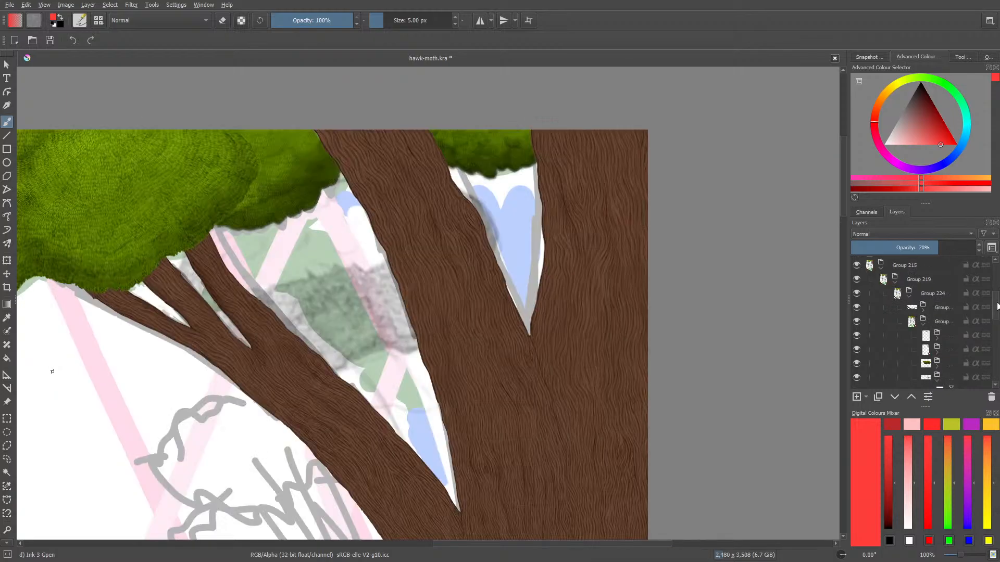
pyautogui.moveTo(997, 306); pyautogui.dragTo(997, 364)
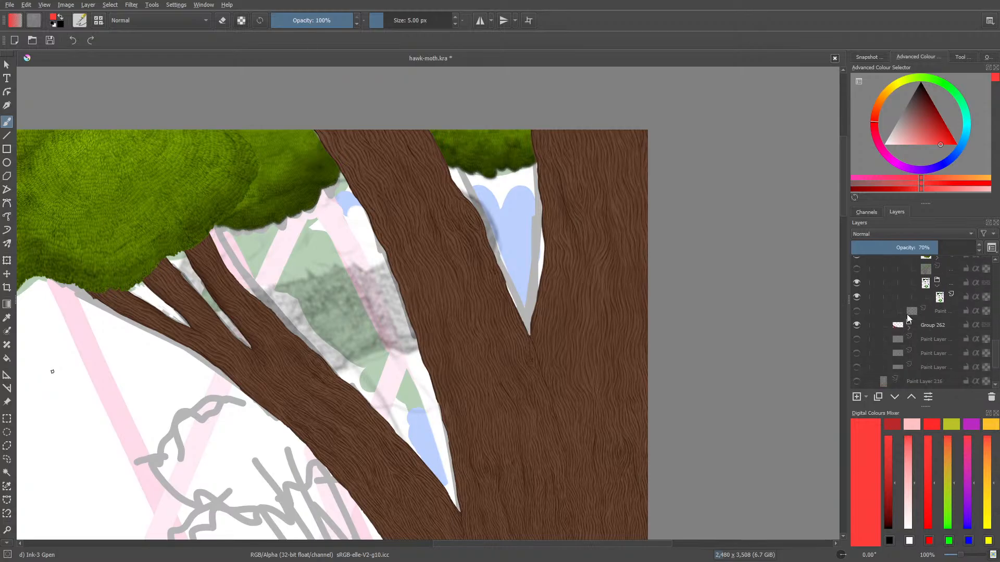
pyautogui.click(856, 325)
pyautogui.click(857, 326)
# Toggle the rough colour sketch group and the individual foliage groups one at a time to identify their contents
pyautogui.moveTo(997, 352); pyautogui.dragTo(997, 337)
pyautogui.click(858, 356)
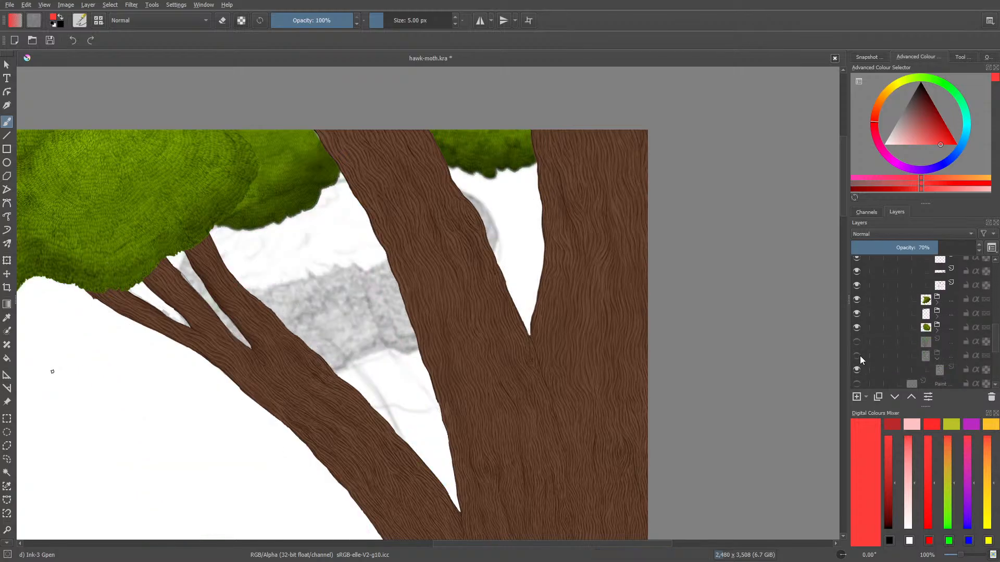
pyautogui.click(860, 355)
pyautogui.click(860, 328)
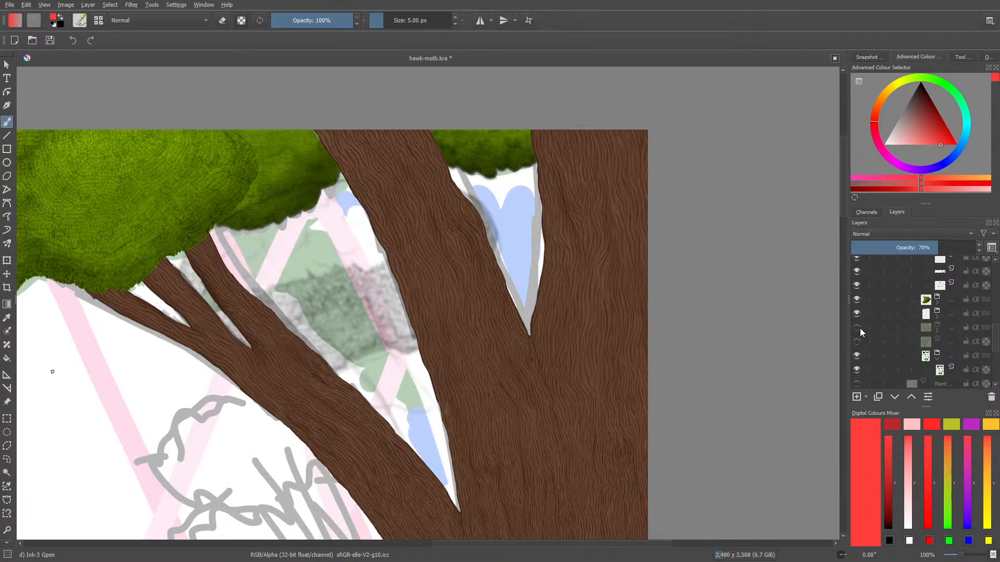
pyautogui.click(858, 329)
pyautogui.click(860, 300)
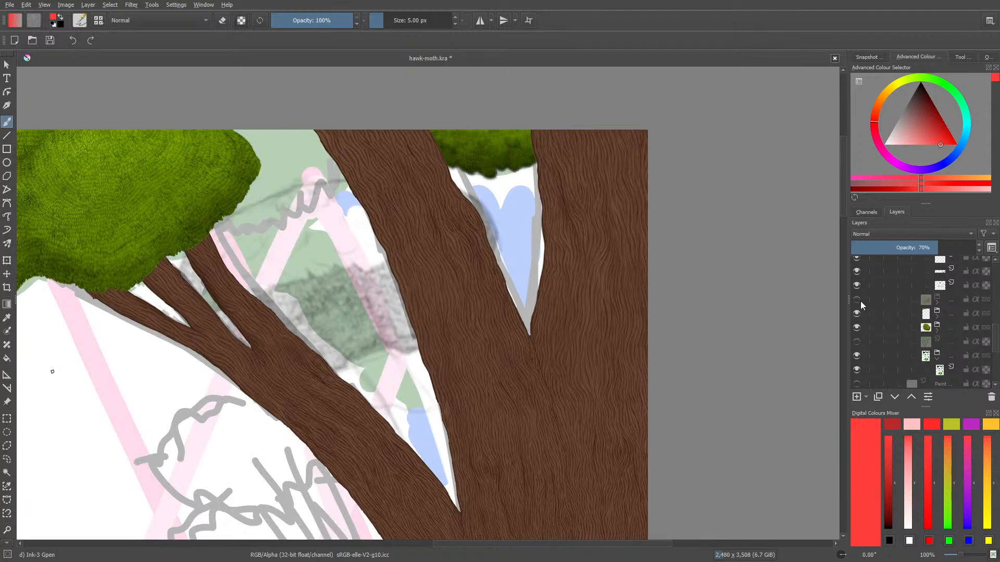
pyautogui.click(860, 301)
pyautogui.click(861, 286)
pyautogui.click(860, 289)
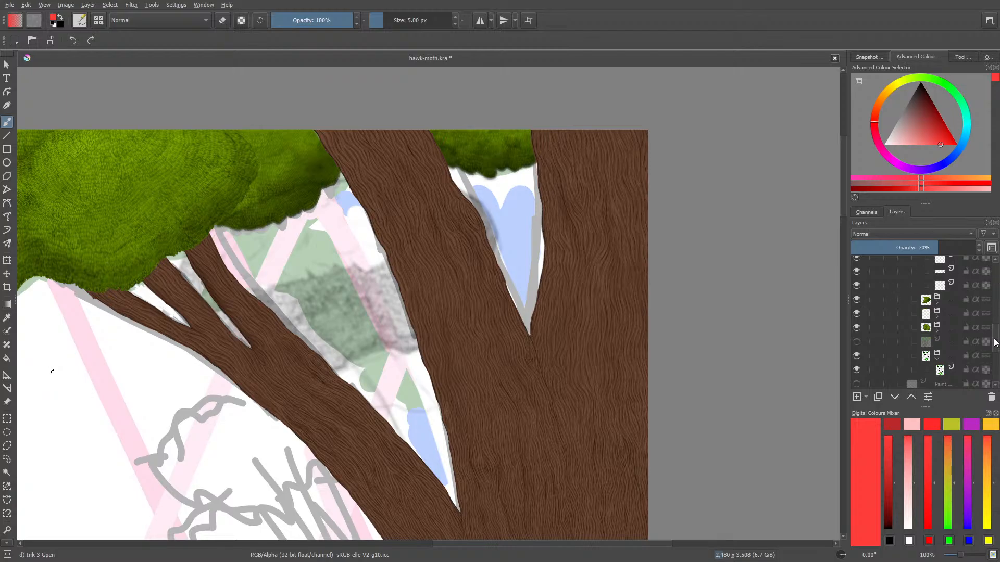
# Hide the filter mask that blurs the line work of the unfinished foliage clump
pyautogui.scroll(2, 995, 334)
pyautogui.scroll(2, 996, 335)
pyautogui.click(899, 305)
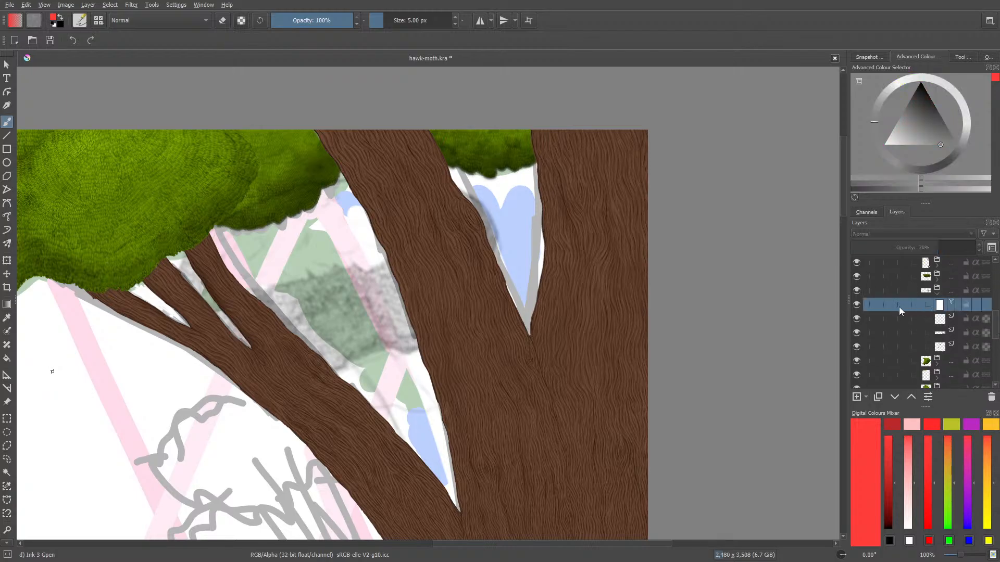
pyautogui.click(856, 305)
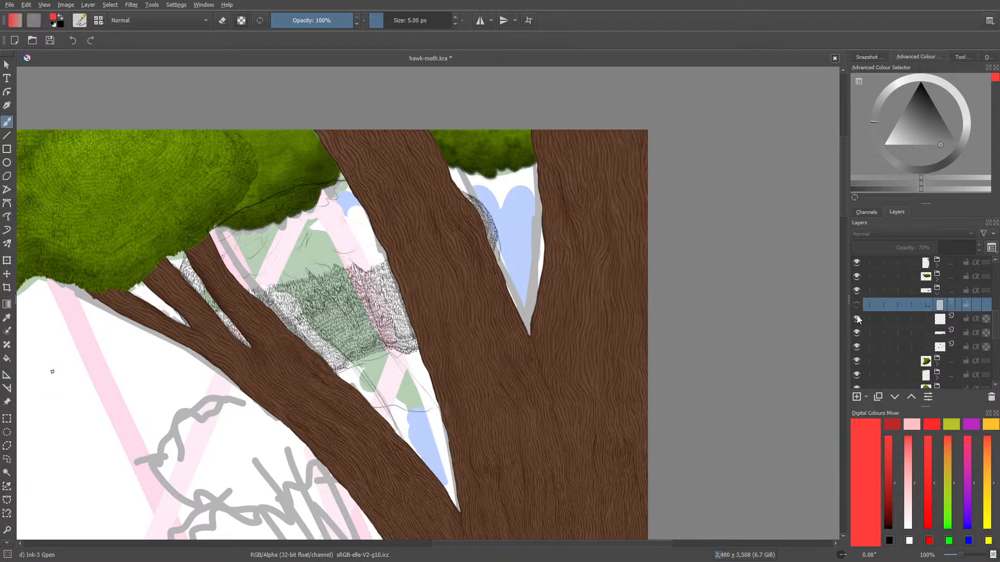
# Identify the foliage line layers by toggling their visibility and select the one holding the dense leaf texture
pyautogui.moveTo(870, 335)
pyautogui.click(872, 347)
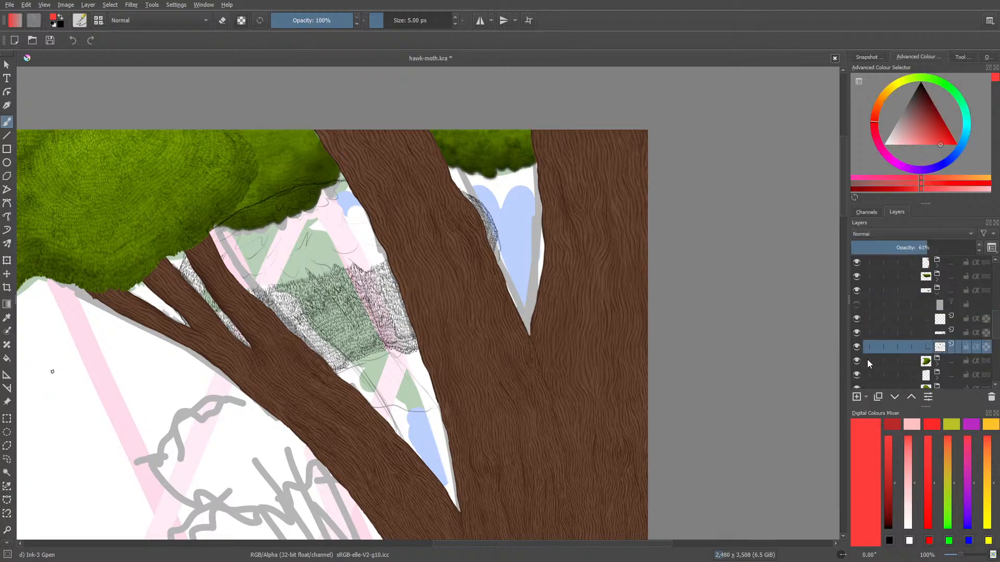
pyautogui.click(857, 347)
pyautogui.click(856, 347)
pyautogui.click(885, 333)
pyautogui.click(858, 332)
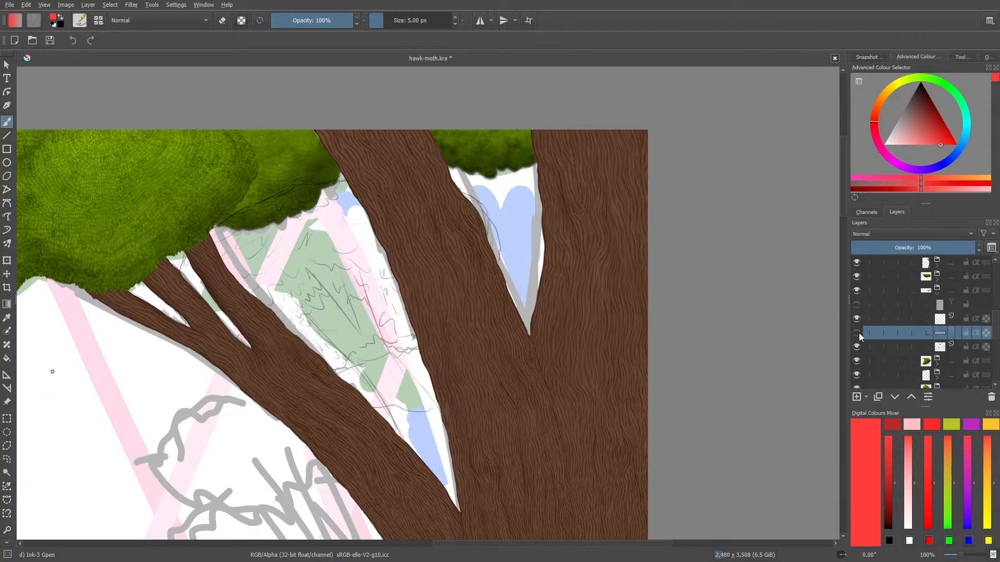
pyautogui.click(859, 333)
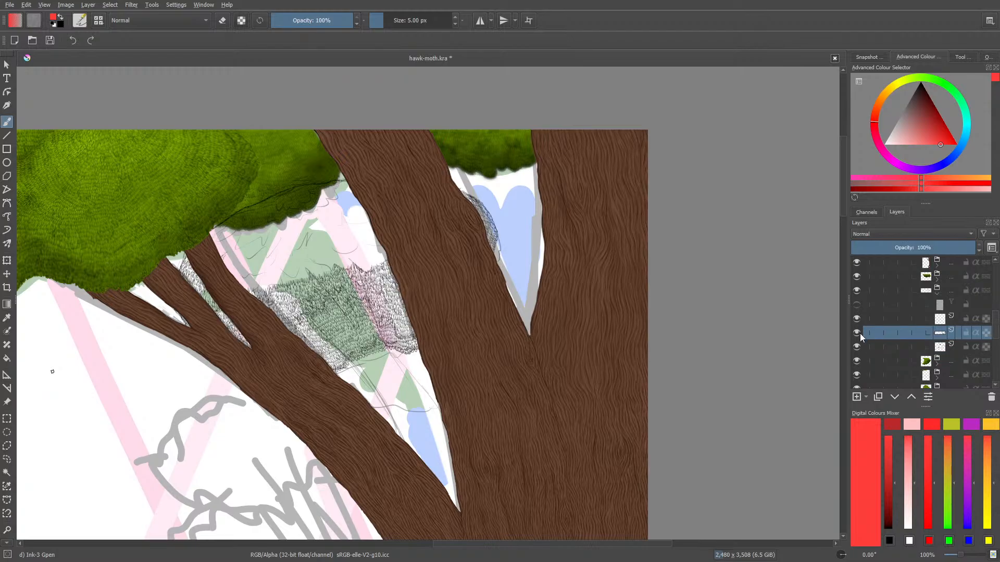
# Choose the Pencil-2 brush preset and set its size to 3.58 px
pyautogui.click(80, 20)
pyautogui.click(89, 90)
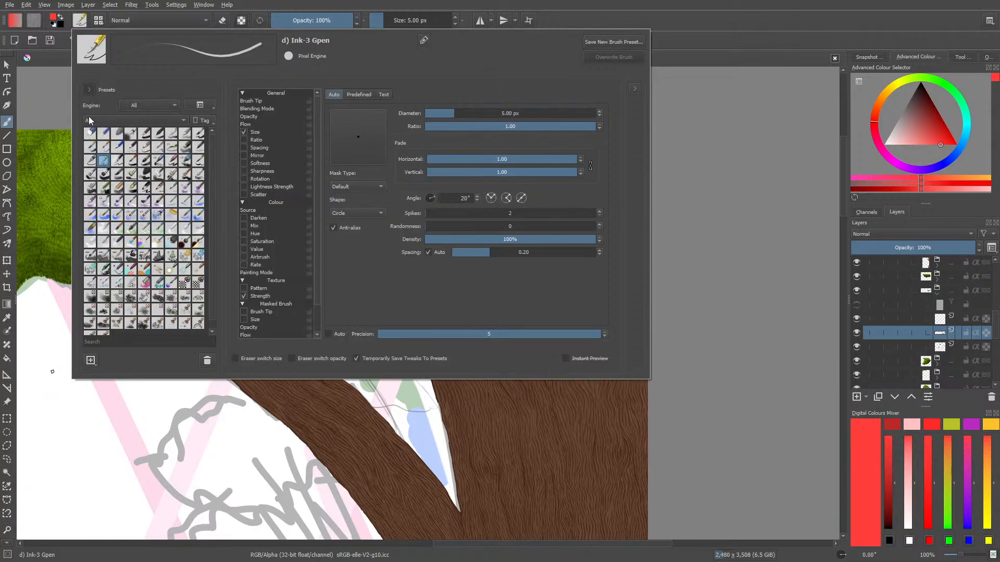
pyautogui.click(144, 147)
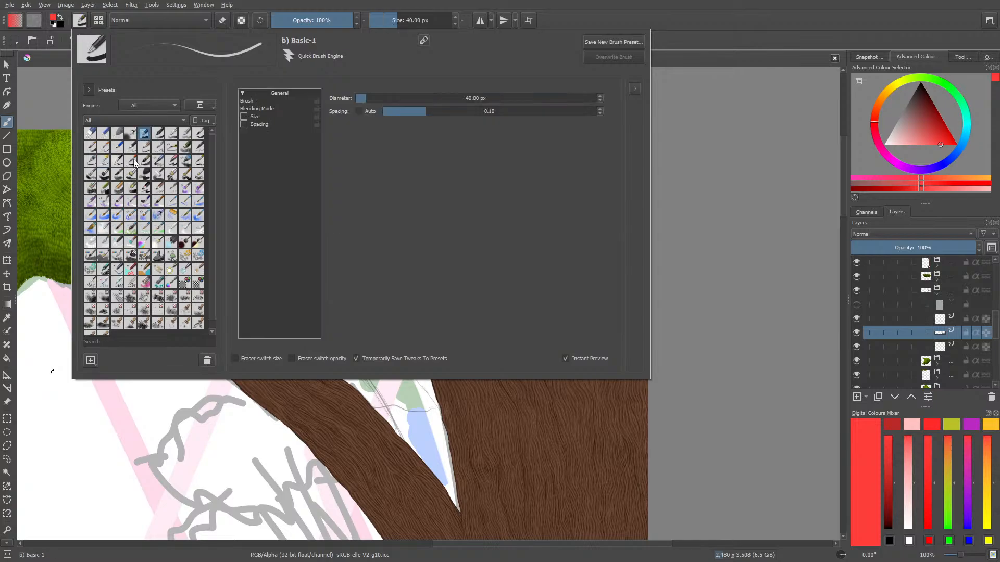
pyautogui.click(133, 147)
pyautogui.click(28, 69)
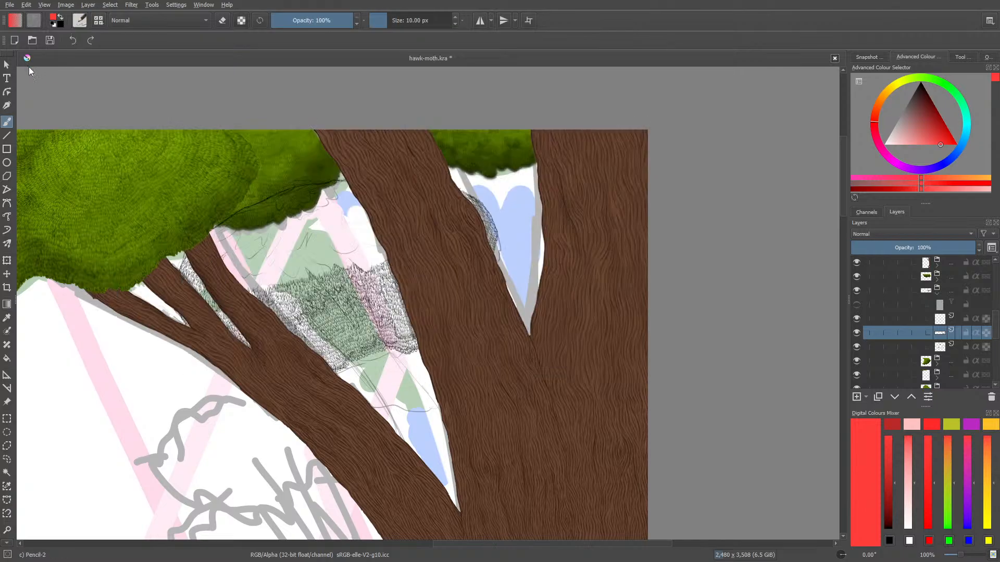
pyautogui.moveTo(387, 22); pyautogui.dragTo(383, 20)
# Hide the tree trunk group to expose the whole foliage sketch, and check the neighbouring foliage group's visibility
pyautogui.scroll(2, 998, 319)
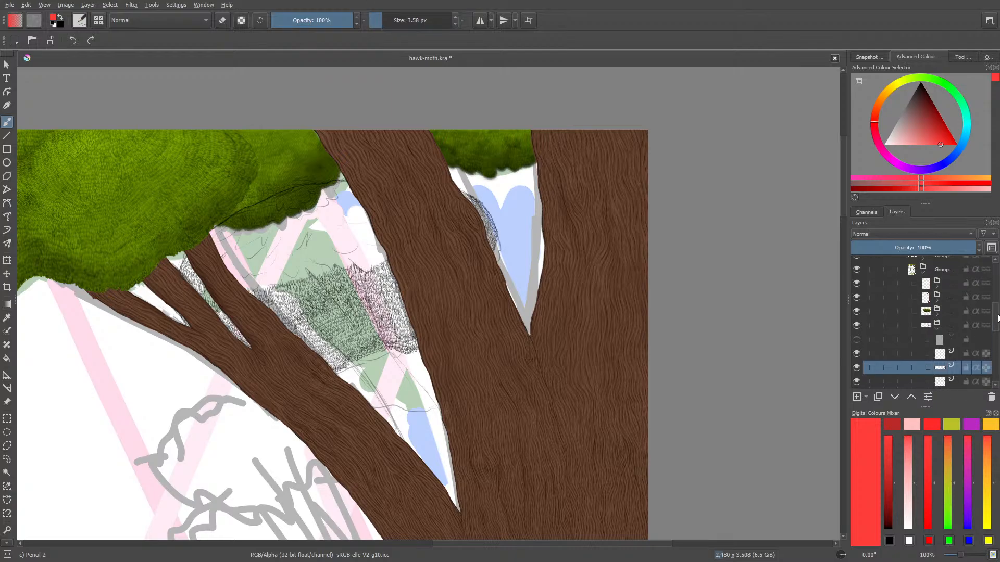
pyautogui.scroll(1, 997, 318)
pyautogui.click(856, 304)
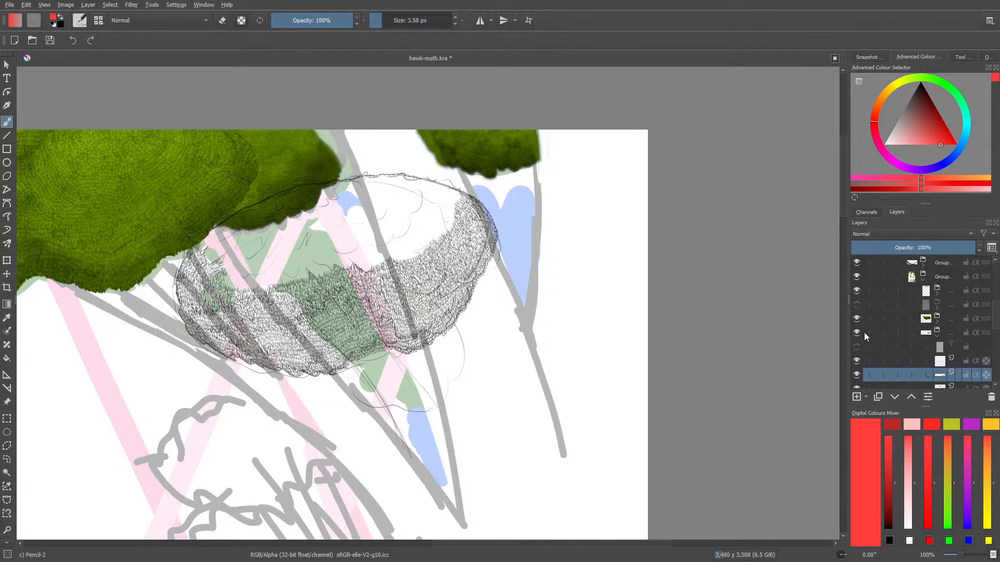
pyautogui.moveTo(863, 332)
pyautogui.click(857, 318)
pyautogui.click(858, 319)
# Hide the large finished foliage group that overlaps the upper edge of the sketched clump
pyautogui.scroll(3, 997, 296)
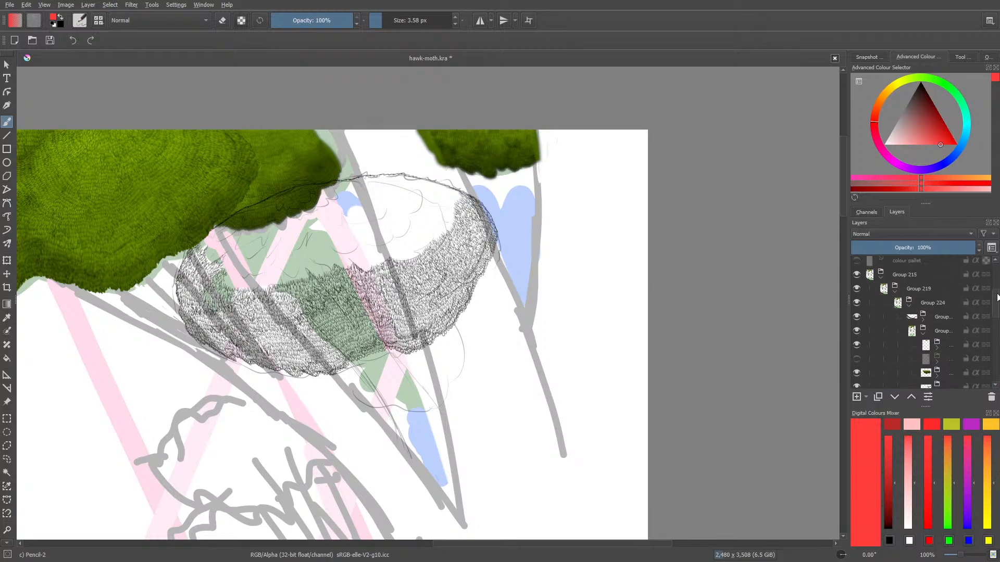
pyautogui.scroll(-3, 997, 293)
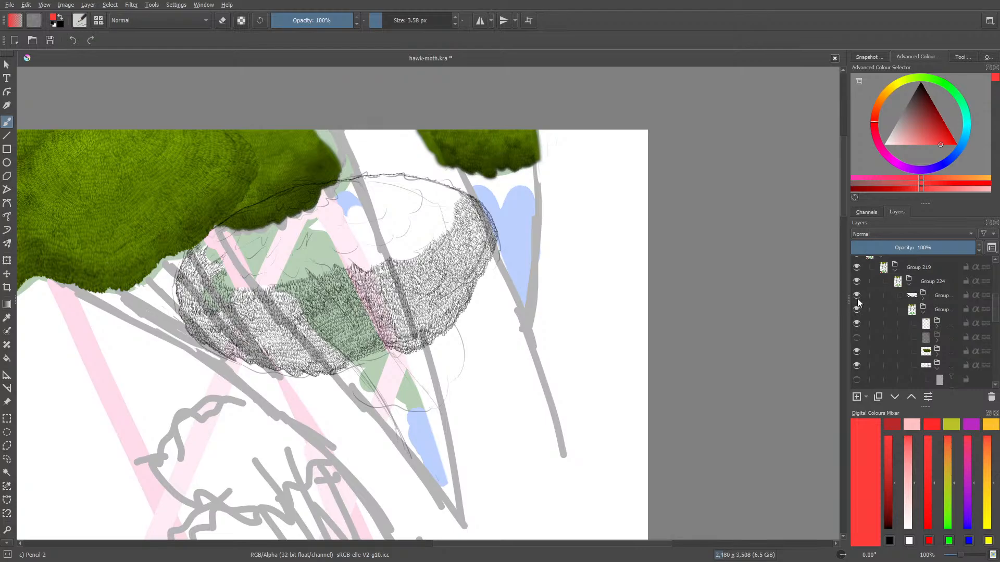
pyautogui.click(856, 323)
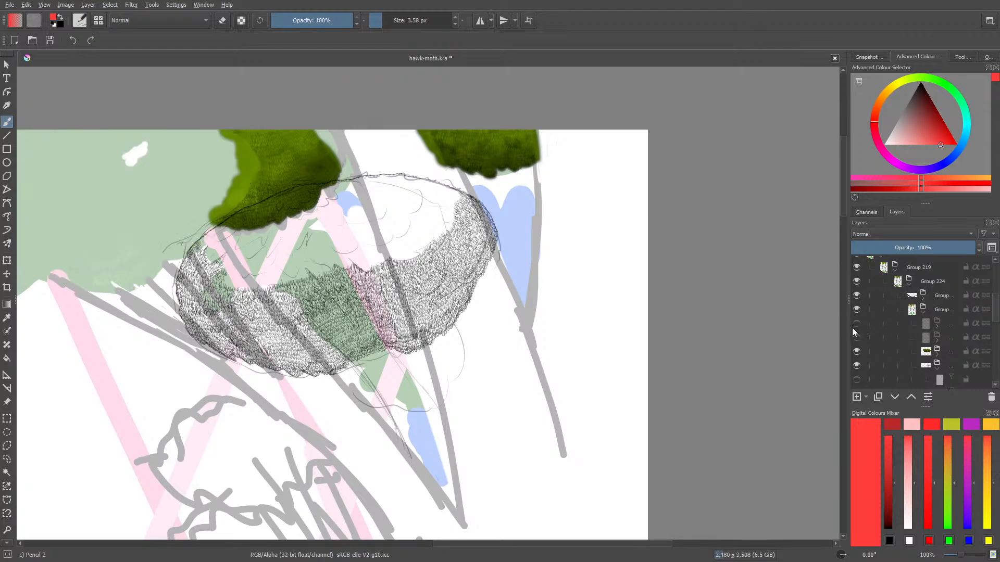
pyautogui.click(851, 327)
pyautogui.click(852, 327)
pyautogui.click(852, 327)
pyautogui.click(852, 327)
# Reset the drawing colour to black for work on the sketched clump's leaf texture
pyautogui.moveTo(998, 311); pyautogui.dragTo(998, 329)
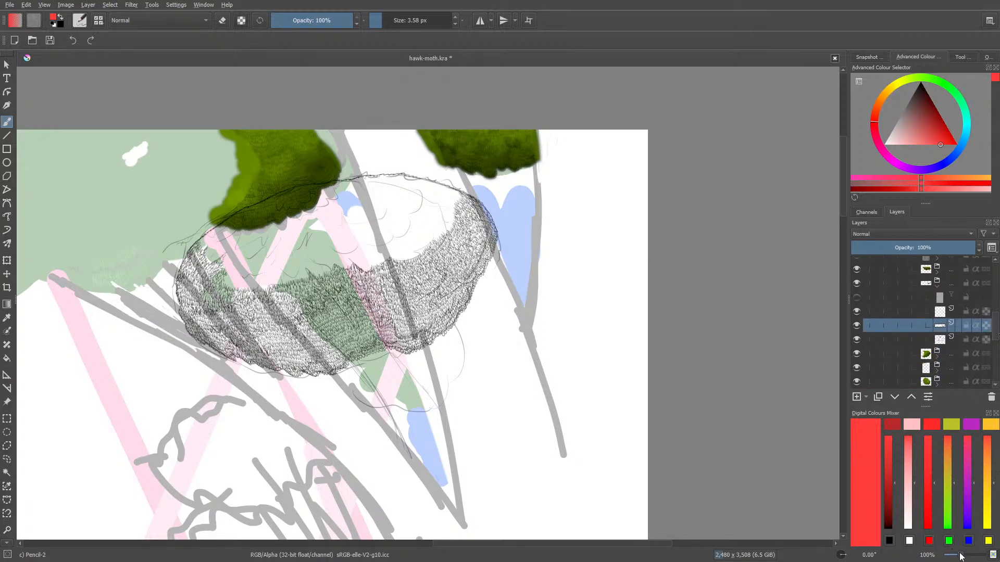
pyautogui.hotkey('ctrl', '=')
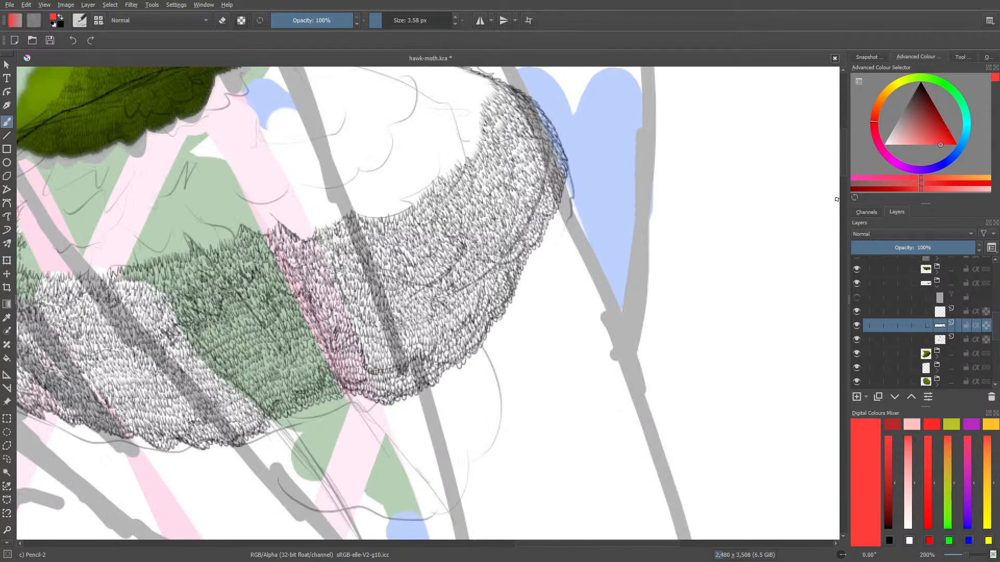
pyautogui.moveTo(842, 164); pyautogui.dragTo(840, 145)
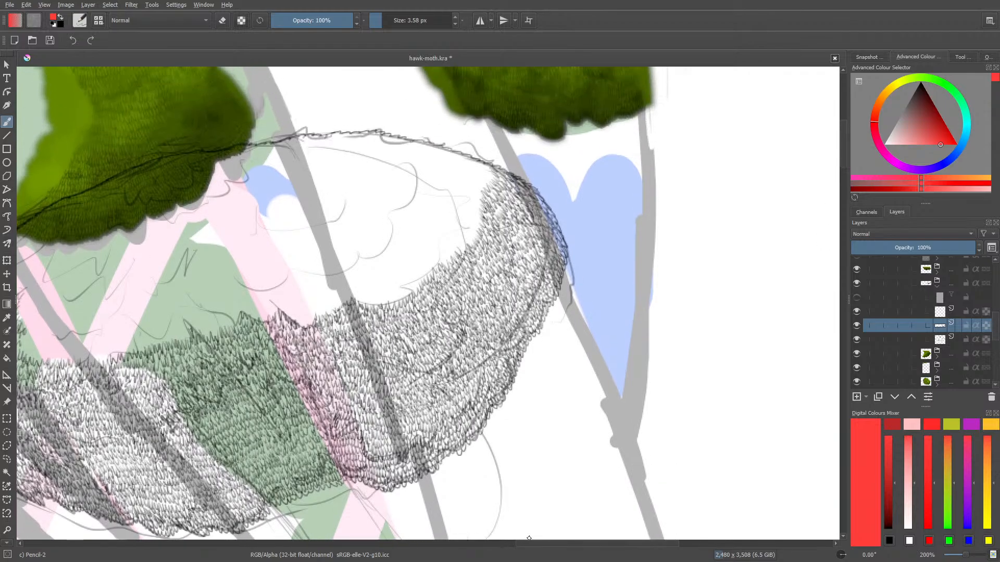
pyautogui.moveTo(540, 544); pyautogui.dragTo(479, 547)
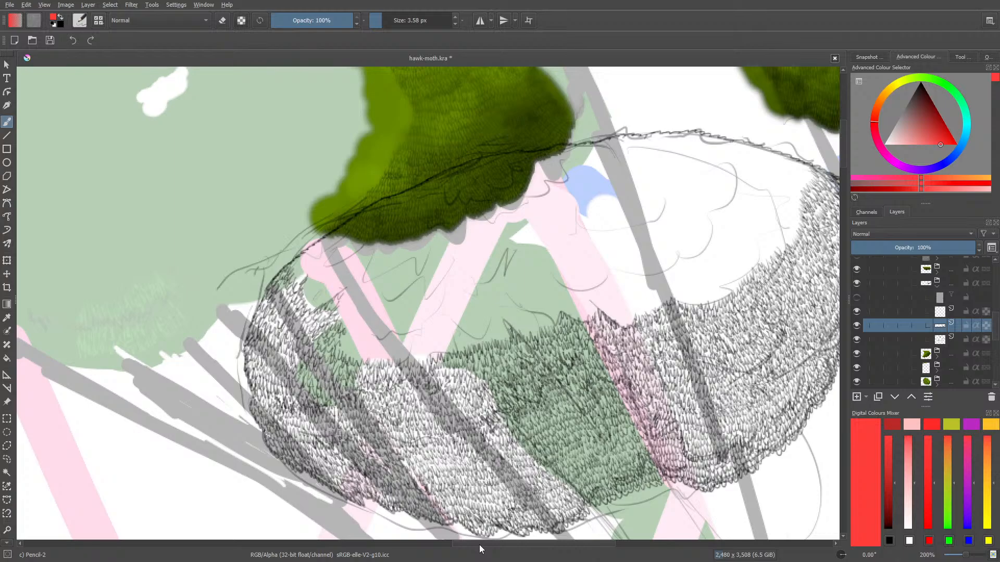
pyautogui.rightClick(271, 215)
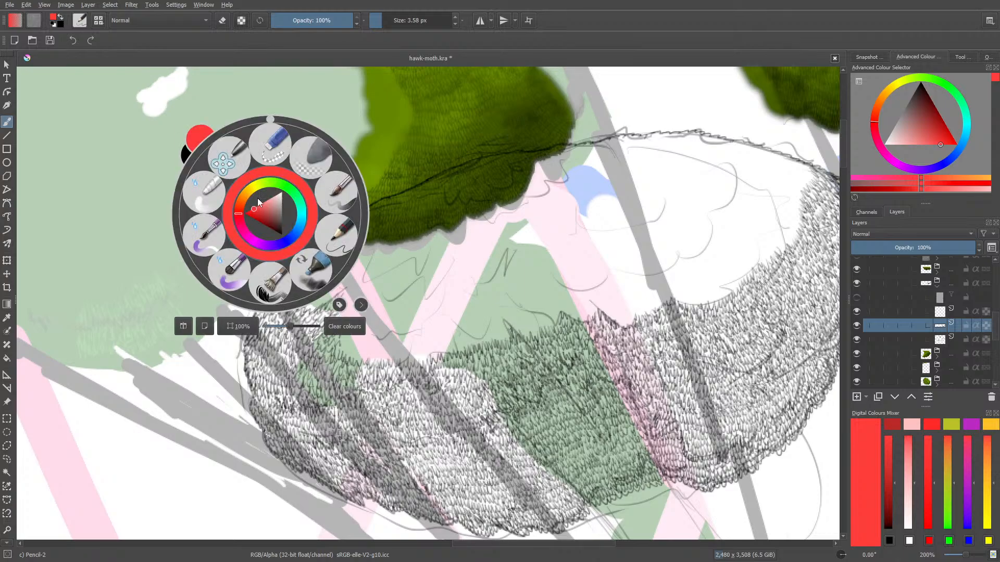
pyautogui.press('d')
pyautogui.click(172, 103)
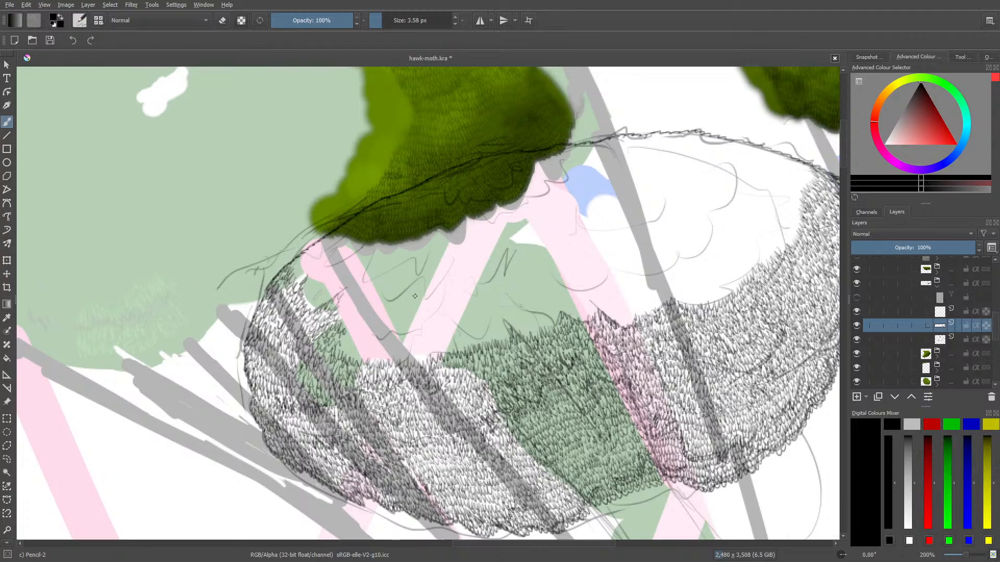
pyautogui.moveTo(966, 555); pyautogui.dragTo(971, 555)
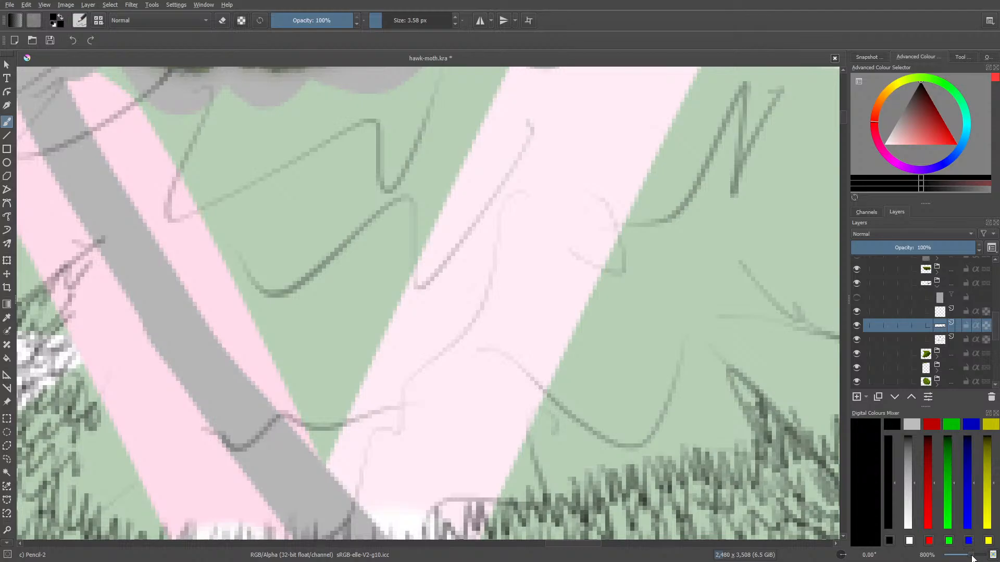
pyautogui.moveTo(972, 556); pyautogui.dragTo(968, 556)
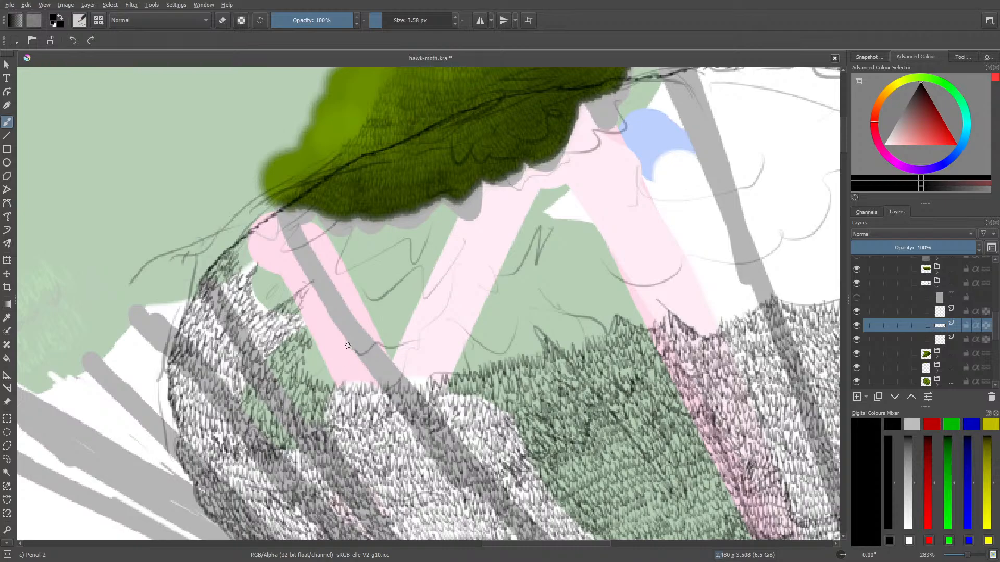
# Draw small zigzag leaf strokes along the sketched scallop lines just above the textured area, across the pink stripes and green patch
pyautogui.moveTo(348, 348); pyautogui.dragTo(415, 337)
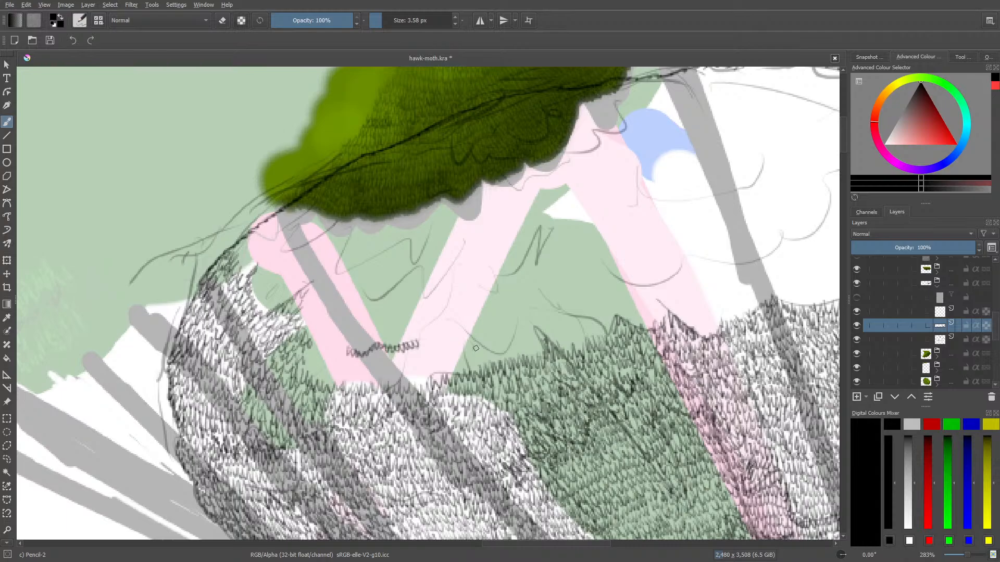
pyautogui.moveTo(467, 334)
pyautogui.mouseDown()
pyautogui.moveTo(508, 357)
pyautogui.moveTo(526, 323)
pyautogui.moveTo(493, 340)
pyautogui.moveTo(488, 333)
pyautogui.moveTo(589, 316)
pyautogui.mouseUp()
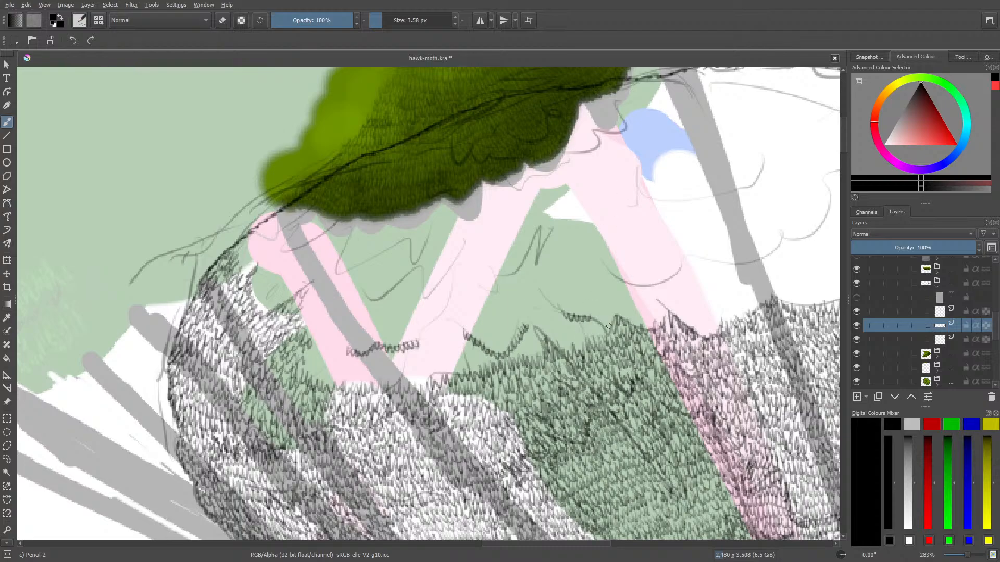
pyautogui.moveTo(590, 318); pyautogui.dragTo(607, 335)
# Build up overlapping rows of leaf strokes across the first pink stripe and grey branch, joining them to the textured foliage on the left
pyautogui.moveTo(525, 543); pyautogui.dragTo(506, 544)
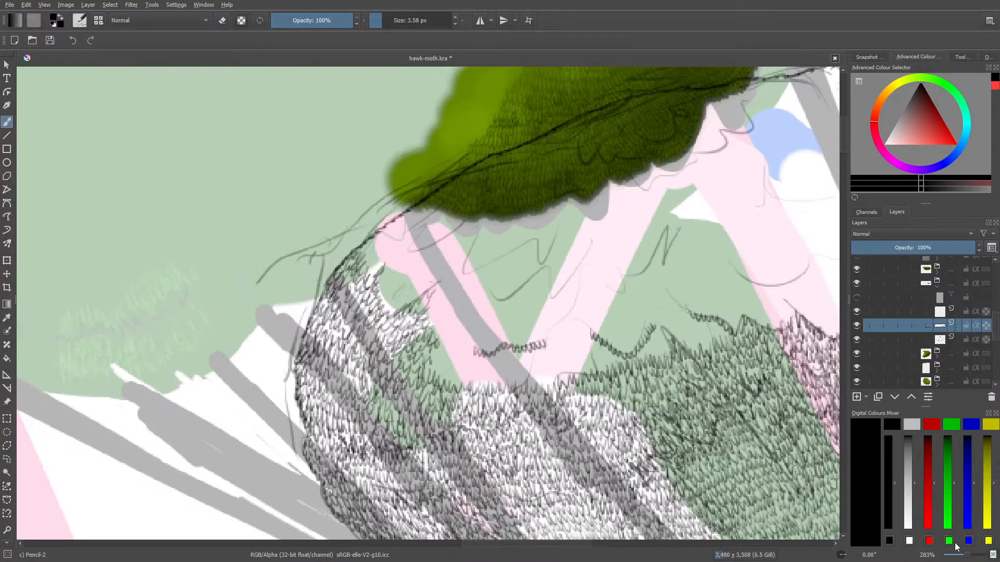
pyautogui.moveTo(967, 555); pyautogui.dragTo(969, 555)
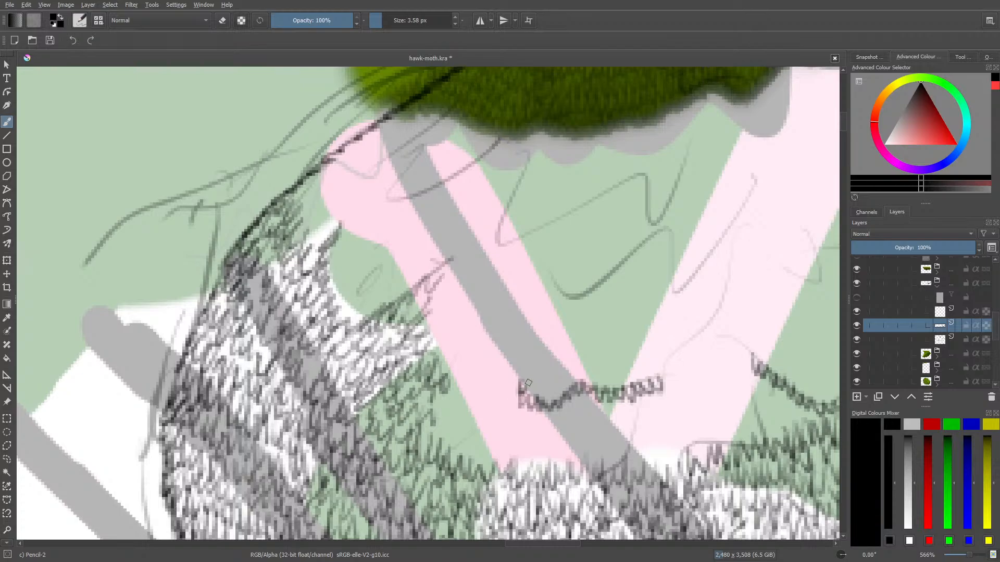
pyautogui.moveTo(528, 382)
pyautogui.mouseDown()
pyautogui.moveTo(566, 370)
pyautogui.moveTo(564, 384)
pyautogui.moveTo(573, 368)
pyautogui.moveTo(578, 382)
pyautogui.moveTo(602, 368)
pyautogui.moveTo(609, 388)
pyautogui.moveTo(611, 370)
pyautogui.moveTo(621, 364)
pyautogui.moveTo(624, 379)
pyautogui.moveTo(628, 366)
pyautogui.moveTo(636, 378)
pyautogui.moveTo(655, 364)
pyautogui.mouseUp()
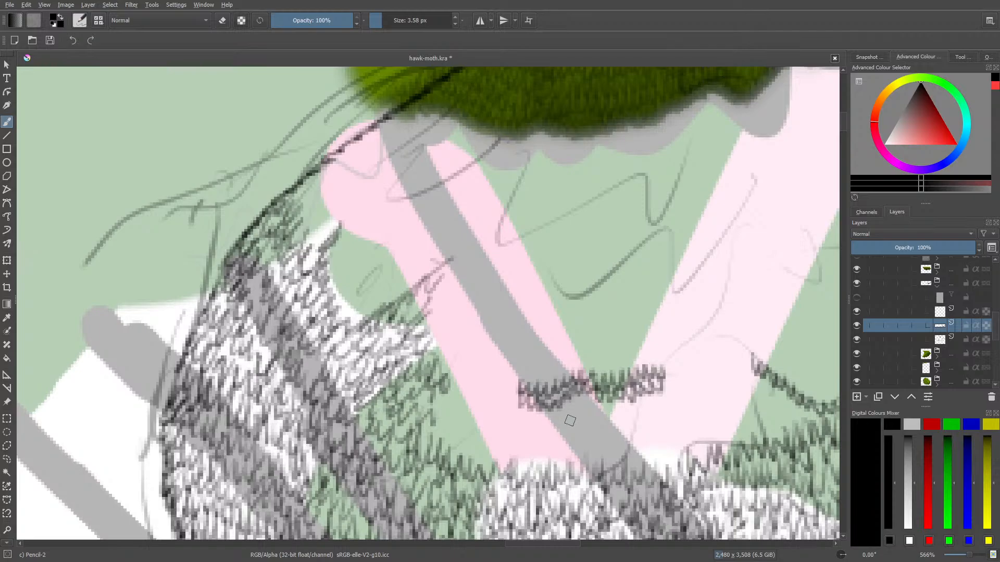
pyautogui.moveTo(566, 409)
pyautogui.mouseDown()
pyautogui.moveTo(579, 411)
pyautogui.moveTo(591, 391)
pyautogui.mouseUp()
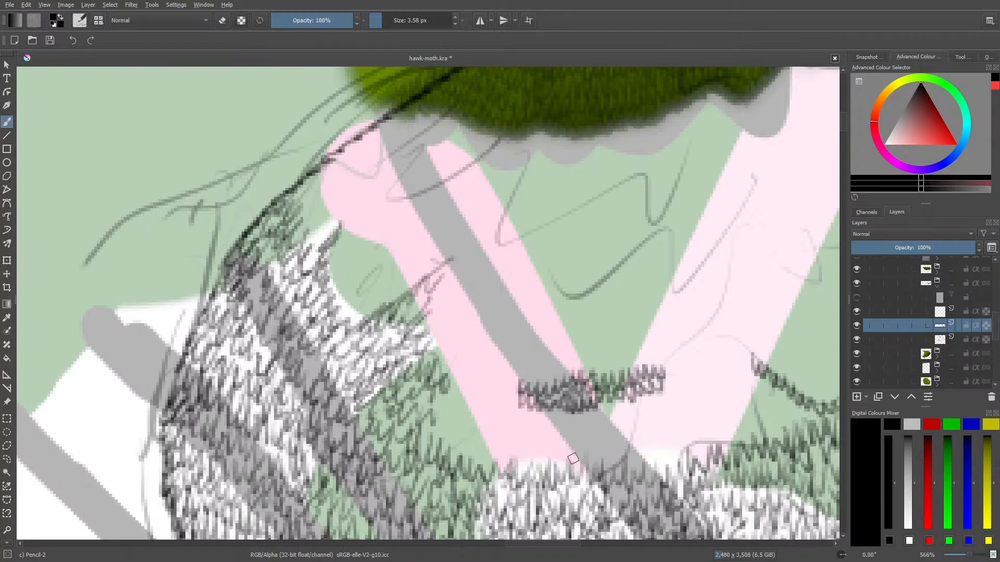
pyautogui.moveTo(510, 410)
pyautogui.mouseDown()
pyautogui.moveTo(541, 422)
pyautogui.moveTo(545, 406)
pyautogui.moveTo(552, 419)
pyautogui.moveTo(578, 407)
pyautogui.moveTo(586, 420)
pyautogui.moveTo(593, 396)
pyautogui.moveTo(621, 398)
pyautogui.moveTo(601, 408)
pyautogui.moveTo(604, 417)
pyautogui.moveTo(614, 393)
pyautogui.moveTo(618, 409)
pyautogui.moveTo(645, 388)
pyautogui.moveTo(675, 398)
pyautogui.moveTo(664, 378)
pyautogui.moveTo(677, 389)
pyautogui.moveTo(673, 360)
pyautogui.mouseUp()
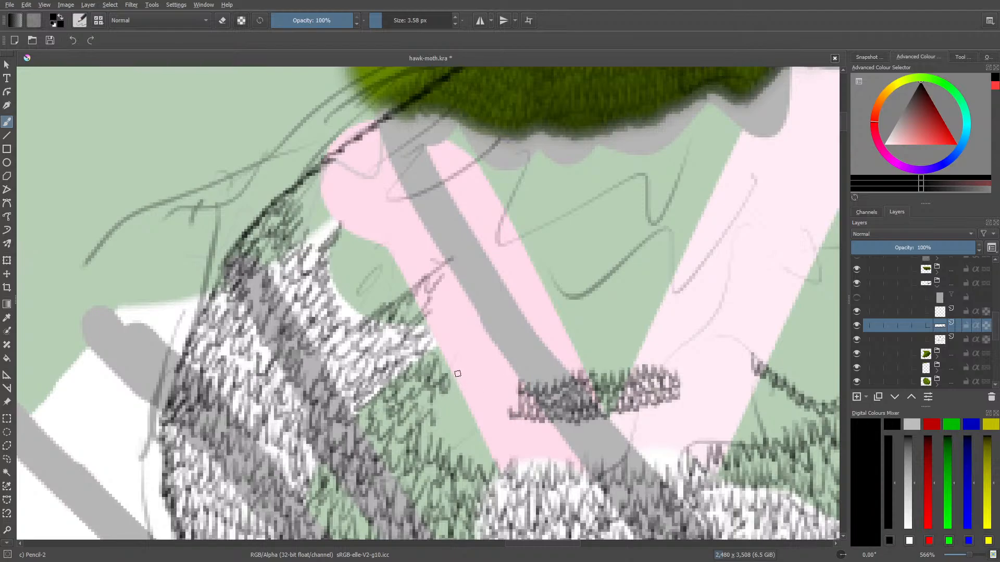
pyautogui.moveTo(457, 373)
pyautogui.mouseDown()
pyautogui.moveTo(467, 401)
pyautogui.moveTo(477, 384)
pyautogui.moveTo(499, 378)
pyautogui.moveTo(501, 400)
pyautogui.moveTo(520, 376)
pyautogui.moveTo(505, 417)
pyautogui.moveTo(482, 391)
pyautogui.moveTo(468, 412)
pyautogui.moveTo(462, 385)
pyautogui.moveTo(446, 413)
pyautogui.moveTo(438, 385)
pyautogui.mouseUp()
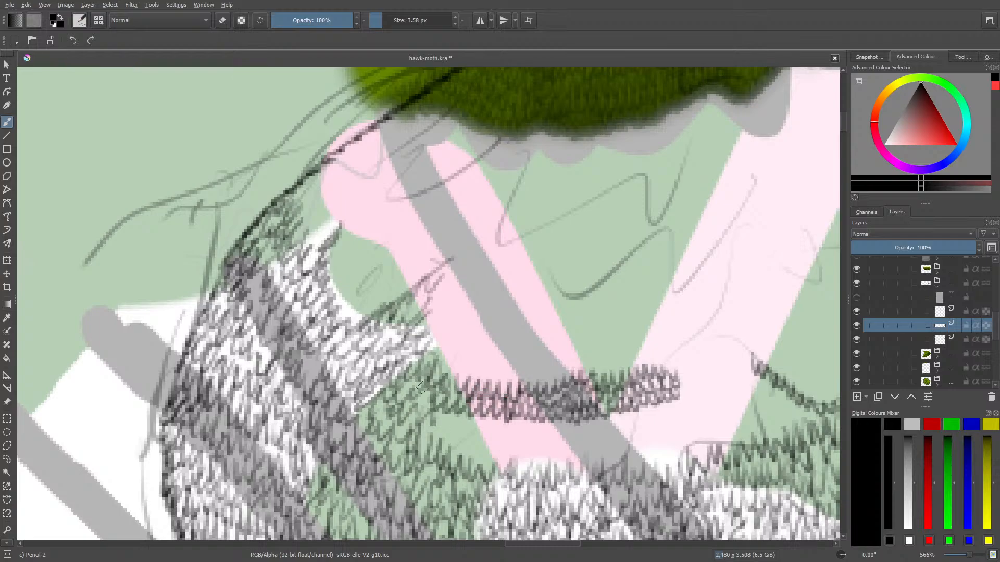
# Fill the gap between the new leaf band and the existing texture below, extending the strokes over the second pink stripe
pyautogui.moveTo(969, 555); pyautogui.dragTo(970, 557)
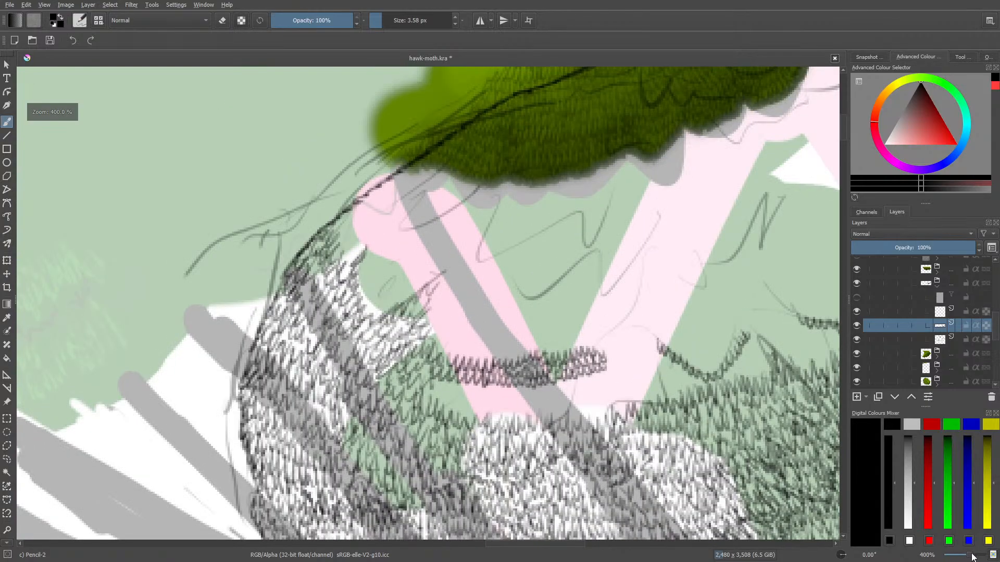
pyautogui.moveTo(432, 382)
pyautogui.mouseDown()
pyautogui.moveTo(457, 375)
pyautogui.moveTo(463, 399)
pyautogui.moveTo(477, 379)
pyautogui.moveTo(485, 403)
pyautogui.moveTo(493, 386)
pyautogui.moveTo(506, 397)
pyautogui.moveTo(519, 380)
pyautogui.moveTo(526, 398)
pyautogui.moveTo(544, 399)
pyautogui.moveTo(556, 378)
pyautogui.moveTo(565, 398)
pyautogui.moveTo(576, 370)
pyautogui.moveTo(591, 376)
pyautogui.moveTo(579, 378)
pyautogui.moveTo(592, 388)
pyautogui.moveTo(607, 367)
pyautogui.mouseUp()
pyautogui.moveTo(446, 401)
pyautogui.mouseDown()
pyautogui.moveTo(462, 414)
pyautogui.moveTo(484, 394)
pyautogui.moveTo(487, 420)
pyautogui.moveTo(505, 391)
pyautogui.moveTo(510, 417)
pyautogui.moveTo(516, 401)
pyautogui.moveTo(540, 413)
pyautogui.moveTo(545, 372)
pyautogui.moveTo(558, 397)
pyautogui.moveTo(549, 411)
pyautogui.moveTo(597, 395)
pyautogui.moveTo(603, 416)
pyautogui.moveTo(616, 376)
pyautogui.moveTo(635, 374)
pyautogui.moveTo(617, 391)
pyautogui.moveTo(640, 399)
pyautogui.mouseUp()
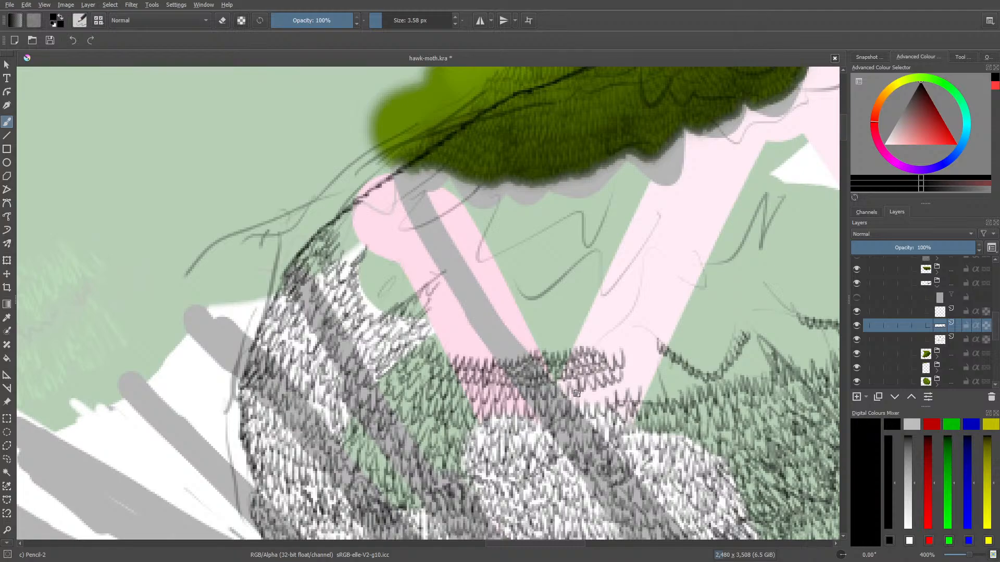
pyautogui.moveTo(576, 393)
pyautogui.mouseDown()
pyautogui.moveTo(608, 378)
pyautogui.moveTo(621, 398)
pyautogui.moveTo(630, 362)
pyautogui.moveTo(643, 384)
pyautogui.moveTo(630, 335)
pyautogui.moveTo(623, 374)
pyautogui.moveTo(632, 355)
pyautogui.moveTo(647, 373)
pyautogui.moveTo(652, 340)
pyautogui.moveTo(644, 348)
pyautogui.moveTo(616, 347)
pyautogui.mouseUp()
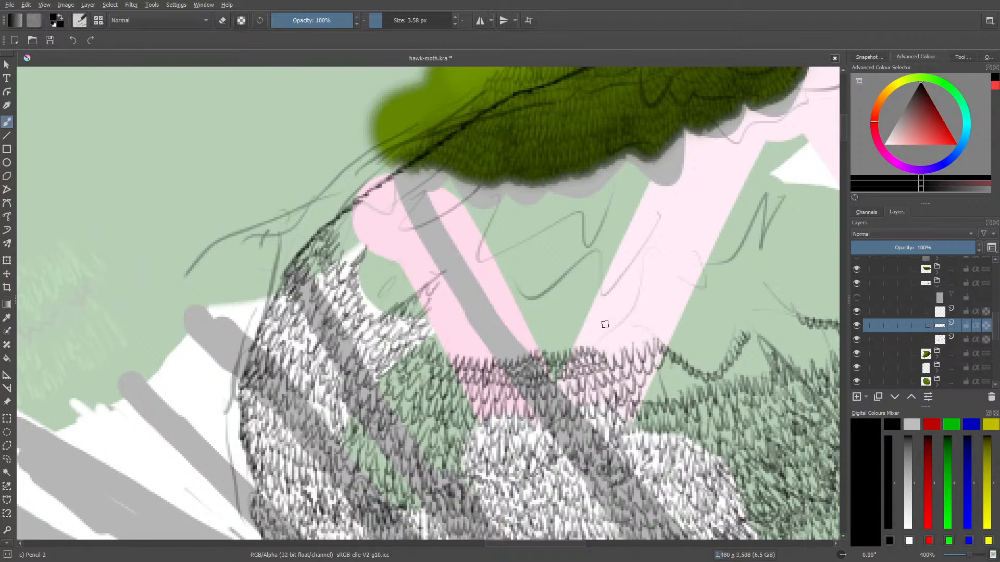
# Fill the green area beside the second pink stripe with leaf strokes and smooth its dip into a gently rising edge
pyautogui.moveTo(508, 542); pyautogui.dragTo(543, 539)
pyautogui.moveTo(393, 397)
pyautogui.mouseDown()
pyautogui.moveTo(417, 392)
pyautogui.moveTo(439, 371)
pyautogui.moveTo(418, 374)
pyautogui.moveTo(408, 359)
pyautogui.moveTo(406, 374)
pyautogui.moveTo(396, 366)
pyautogui.moveTo(387, 377)
pyautogui.moveTo(393, 353)
pyautogui.moveTo(463, 308)
pyautogui.moveTo(415, 351)
pyautogui.moveTo(419, 334)
pyautogui.moveTo(419, 355)
pyautogui.moveTo(432, 338)
pyautogui.moveTo(446, 344)
pyautogui.moveTo(428, 357)
pyautogui.moveTo(440, 352)
pyautogui.moveTo(440, 369)
pyautogui.moveTo(473, 337)
pyautogui.moveTo(467, 314)
pyautogui.moveTo(495, 360)
pyautogui.moveTo(502, 350)
pyautogui.moveTo(488, 343)
pyautogui.moveTo(470, 371)
pyautogui.moveTo(482, 364)
pyautogui.moveTo(497, 379)
pyautogui.moveTo(519, 348)
pyautogui.moveTo(502, 346)
pyautogui.moveTo(485, 366)
pyautogui.moveTo(500, 339)
pyautogui.moveTo(542, 370)
pyautogui.moveTo(560, 346)
pyautogui.moveTo(575, 346)
pyautogui.moveTo(576, 335)
pyautogui.moveTo(532, 353)
pyautogui.moveTo(510, 344)
pyautogui.moveTo(508, 329)
pyautogui.moveTo(557, 311)
pyautogui.mouseUp()
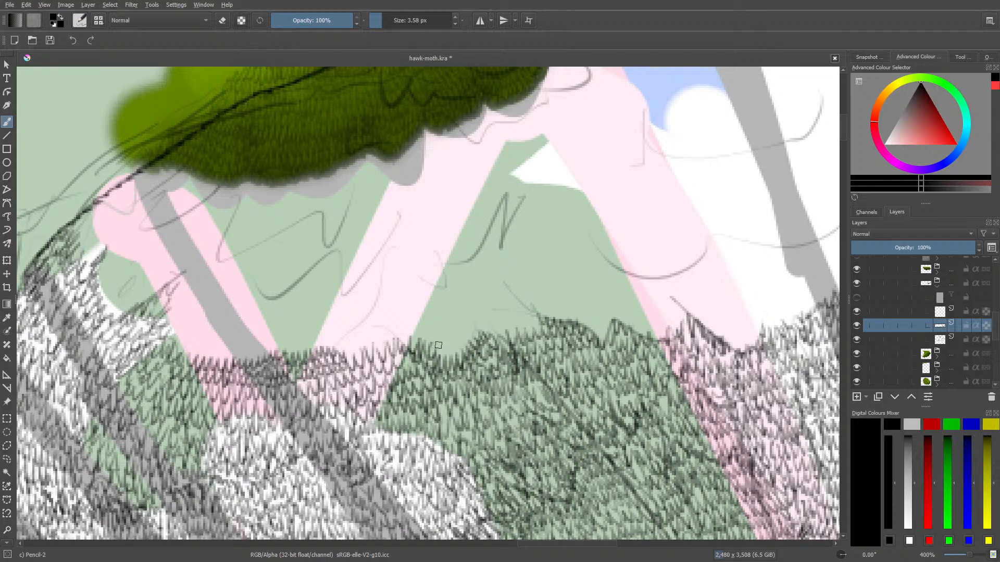
pyautogui.moveTo(438, 346)
pyautogui.mouseDown()
pyautogui.moveTo(454, 328)
pyautogui.moveTo(462, 341)
pyautogui.moveTo(463, 303)
pyautogui.moveTo(486, 314)
pyautogui.moveTo(475, 335)
pyautogui.moveTo(485, 313)
pyautogui.moveTo(496, 331)
pyautogui.moveTo(504, 311)
pyautogui.moveTo(512, 329)
pyautogui.moveTo(536, 310)
pyautogui.mouseUp()
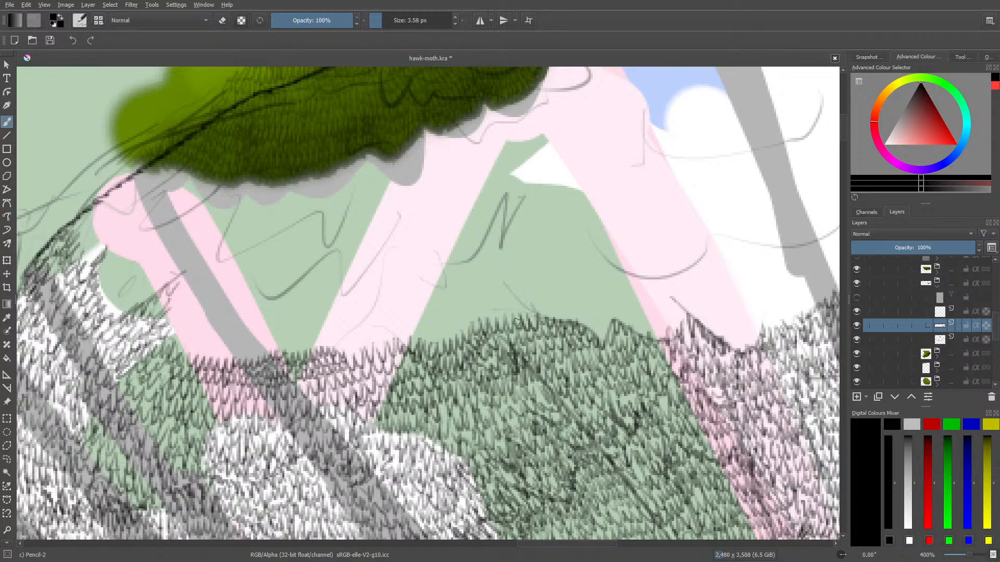
# Raise the leaf texture's upper edge from the green patch across the wide pink stripe to the thick grey branch
pyautogui.moveTo(564, 546); pyautogui.dragTo(587, 478)
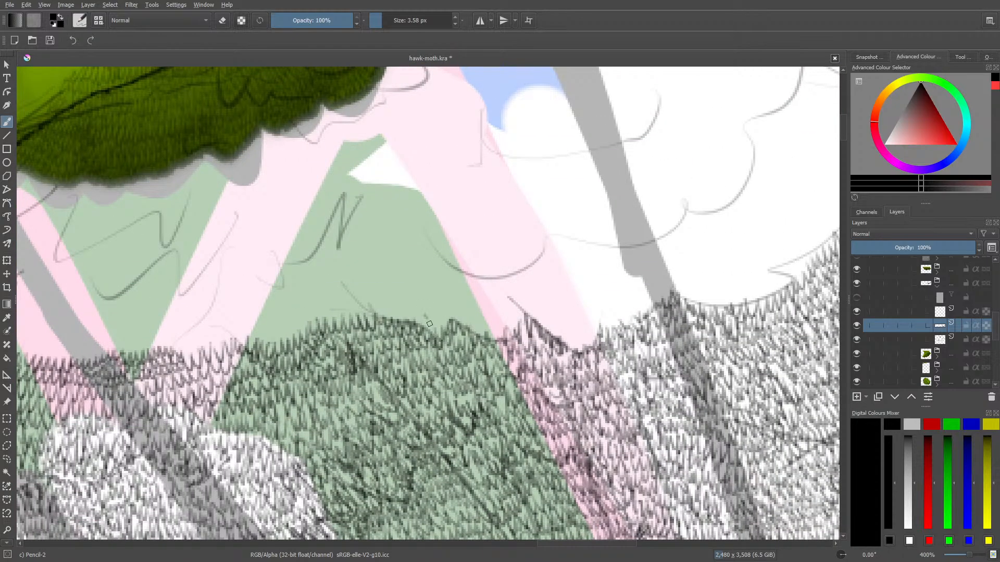
pyautogui.moveTo(429, 324)
pyautogui.mouseDown()
pyautogui.moveTo(461, 306)
pyautogui.moveTo(468, 327)
pyautogui.moveTo(486, 317)
pyautogui.moveTo(497, 334)
pyautogui.moveTo(513, 306)
pyautogui.mouseUp()
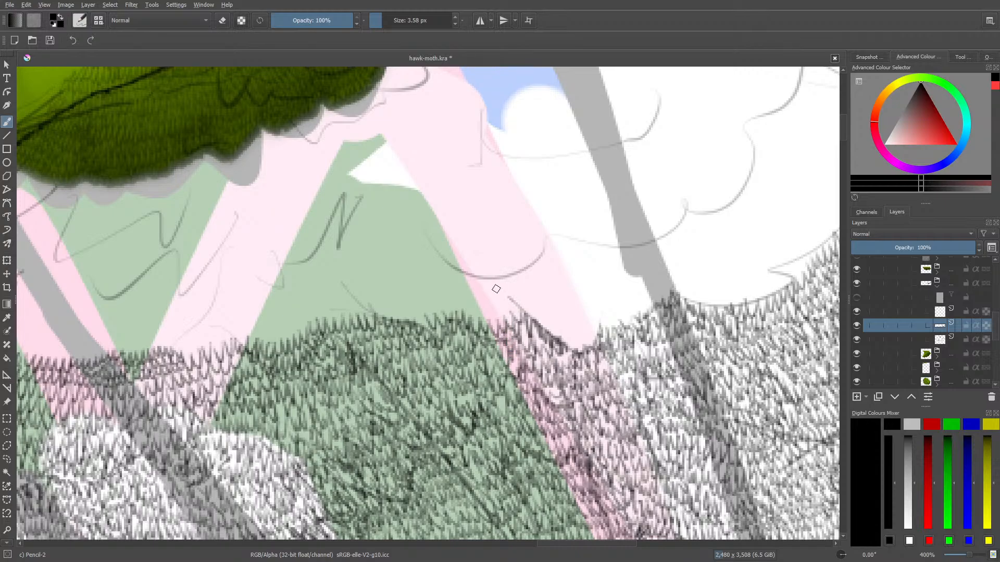
pyautogui.moveTo(512, 309)
pyautogui.mouseDown()
pyautogui.moveTo(493, 315)
pyautogui.moveTo(470, 314)
pyautogui.mouseUp()
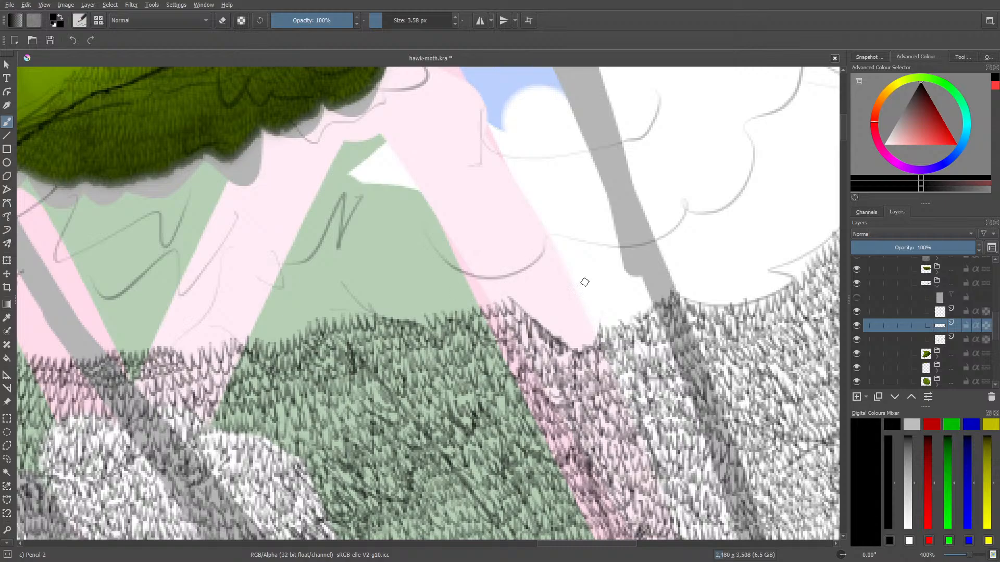
pyautogui.moveTo(563, 338)
pyautogui.mouseDown()
pyautogui.moveTo(582, 347)
pyautogui.moveTo(588, 314)
pyautogui.moveTo(593, 334)
pyautogui.moveTo(541, 317)
pyautogui.moveTo(552, 322)
pyautogui.moveTo(559, 305)
pyautogui.moveTo(576, 317)
pyautogui.moveTo(588, 301)
pyautogui.moveTo(531, 312)
pyautogui.mouseUp()
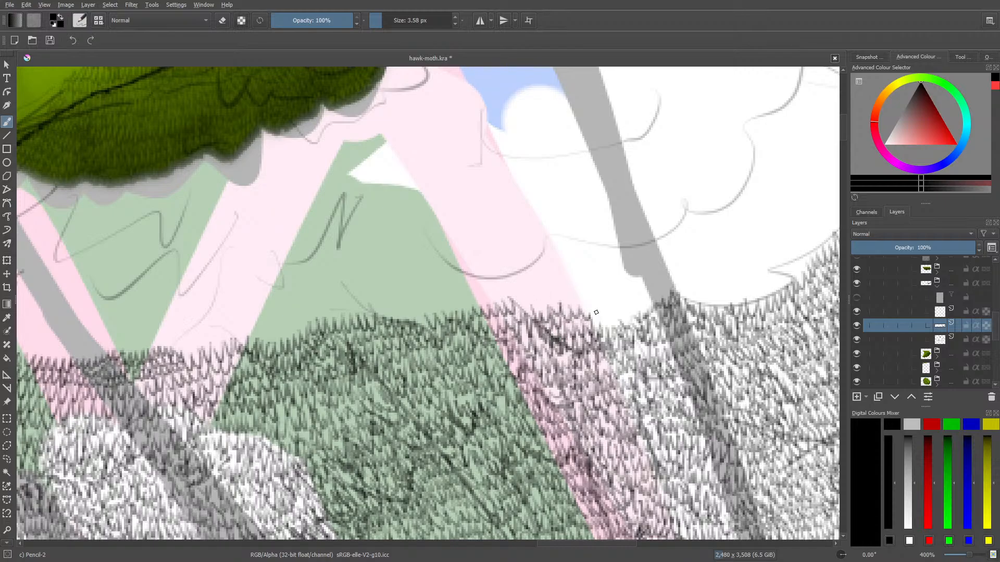
pyautogui.moveTo(596, 312)
pyautogui.mouseDown()
pyautogui.moveTo(606, 332)
pyautogui.moveTo(614, 304)
pyautogui.moveTo(623, 311)
pyautogui.moveTo(624, 294)
pyautogui.moveTo(638, 308)
pyautogui.moveTo(639, 286)
pyautogui.moveTo(652, 304)
pyautogui.moveTo(665, 282)
pyautogui.mouseUp()
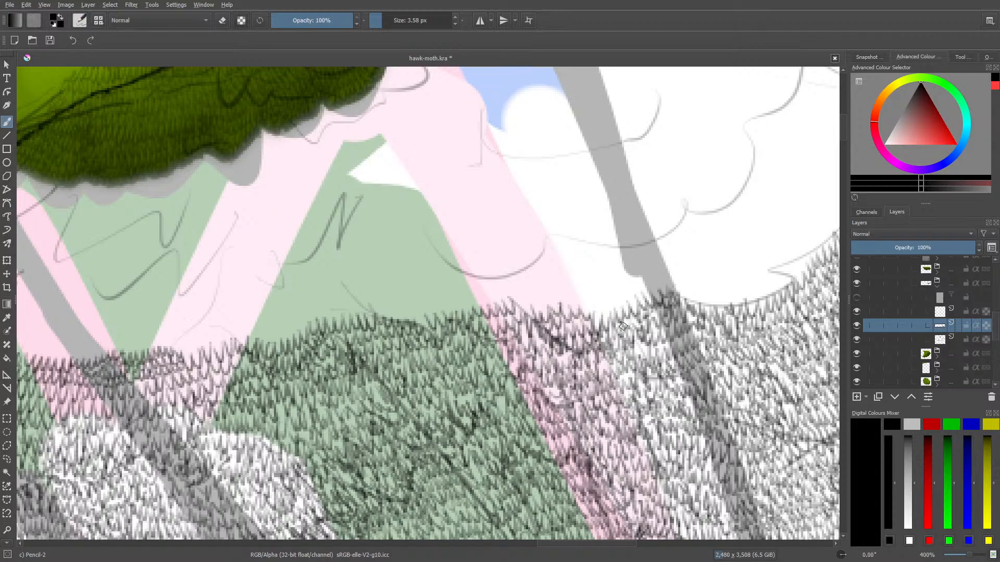
pyautogui.moveTo(595, 305)
pyautogui.mouseDown()
pyautogui.moveTo(634, 283)
pyautogui.moveTo(647, 291)
pyautogui.moveTo(648, 270)
pyautogui.moveTo(635, 284)
pyautogui.moveTo(616, 273)
pyautogui.moveTo(615, 291)
pyautogui.moveTo(603, 284)
pyautogui.moveTo(596, 306)
pyautogui.moveTo(569, 293)
pyautogui.moveTo(559, 310)
pyautogui.moveTo(550, 289)
pyautogui.moveTo(535, 287)
pyautogui.moveTo(541, 308)
pyautogui.moveTo(516, 294)
pyautogui.moveTo(536, 287)
pyautogui.moveTo(540, 300)
pyautogui.moveTo(562, 280)
pyautogui.moveTo(579, 299)
pyautogui.moveTo(588, 279)
pyautogui.moveTo(604, 288)
pyautogui.moveTo(623, 269)
pyautogui.mouseUp()
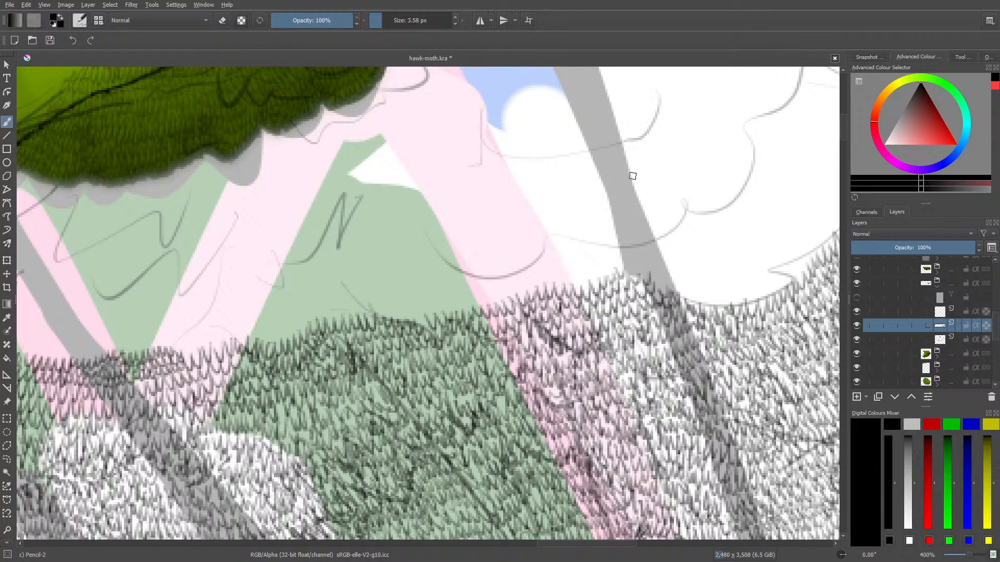
# Extend the leaf strokes beyond the thick grey branch, following the curved upper edge of the texture on the white area
pyautogui.moveTo(586, 540); pyautogui.dragTo(613, 541)
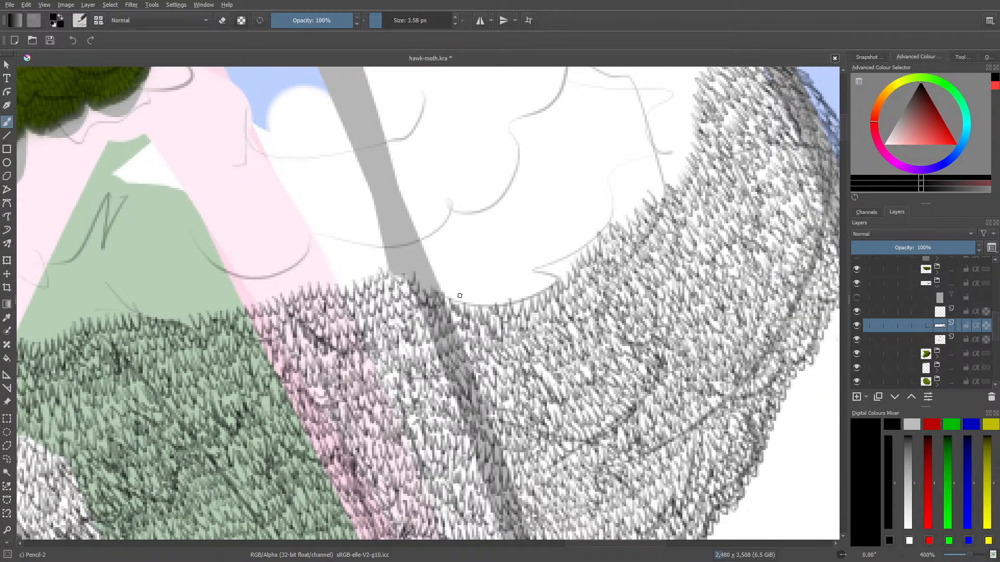
pyautogui.moveTo(459, 296)
pyautogui.mouseDown()
pyautogui.moveTo(494, 307)
pyautogui.moveTo(500, 288)
pyautogui.moveTo(520, 301)
pyautogui.moveTo(523, 284)
pyautogui.moveTo(536, 295)
pyautogui.moveTo(536, 277)
pyautogui.moveTo(558, 284)
pyautogui.moveTo(536, 269)
pyautogui.moveTo(563, 276)
pyautogui.moveTo(558, 239)
pyautogui.moveTo(583, 238)
pyautogui.moveTo(570, 263)
pyautogui.moveTo(601, 222)
pyautogui.mouseUp()
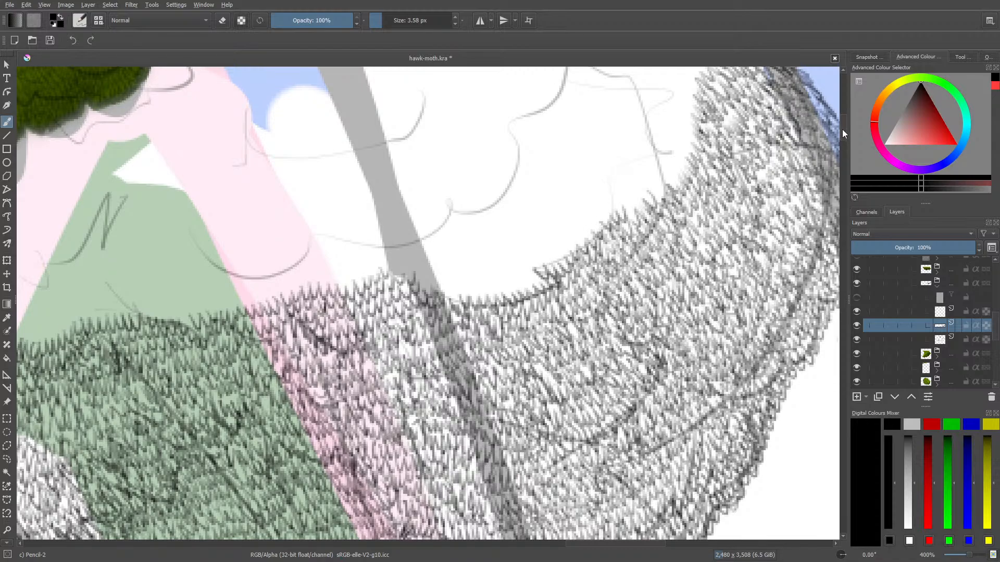
pyautogui.scroll(3, 841, 129)
pyautogui.moveTo(626, 301)
pyautogui.mouseDown()
pyautogui.moveTo(647, 274)
pyautogui.moveTo(658, 296)
pyautogui.moveTo(653, 272)
pyautogui.moveTo(663, 278)
pyautogui.moveTo(667, 264)
pyautogui.moveTo(678, 279)
pyautogui.moveTo(680, 238)
pyautogui.moveTo(695, 246)
pyautogui.moveTo(683, 220)
pyautogui.moveTo(687, 246)
pyautogui.moveTo(665, 240)
pyautogui.moveTo(662, 272)
pyautogui.mouseUp()
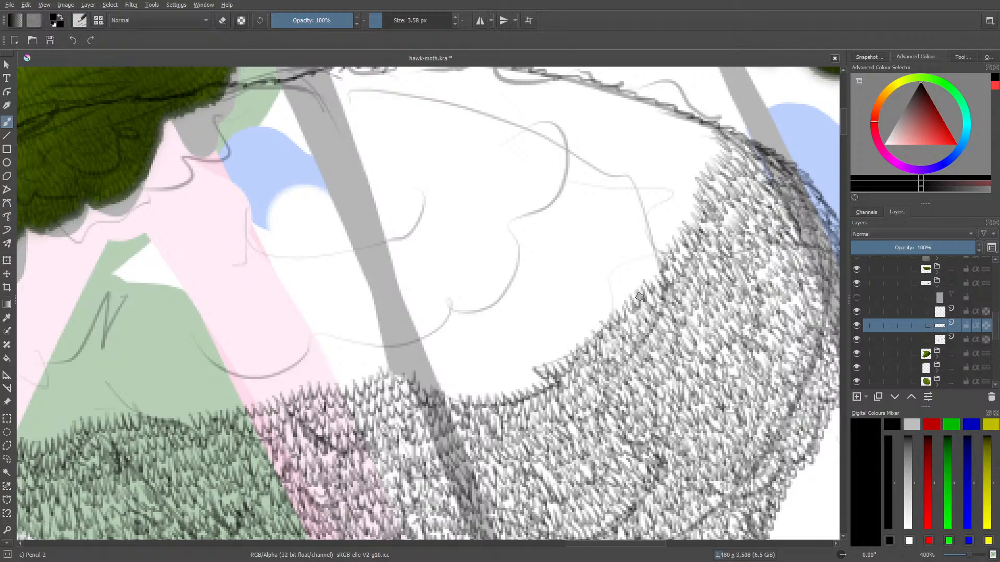
# Add more rows of leaf strokes above the dip beside the thick grey branch, levelling it with the neighbouring texture
pyautogui.moveTo(535, 380)
pyautogui.mouseDown()
pyautogui.moveTo(512, 372)
pyautogui.moveTo(504, 390)
pyautogui.moveTo(486, 376)
pyautogui.mouseUp()
pyautogui.moveTo(476, 384)
pyautogui.mouseDown()
pyautogui.moveTo(468, 397)
pyautogui.moveTo(449, 395)
pyautogui.mouseUp()
pyautogui.moveTo(447, 384)
pyautogui.mouseDown()
pyautogui.moveTo(451, 373)
pyautogui.moveTo(487, 361)
pyautogui.moveTo(503, 370)
pyautogui.moveTo(537, 358)
pyautogui.mouseUp()
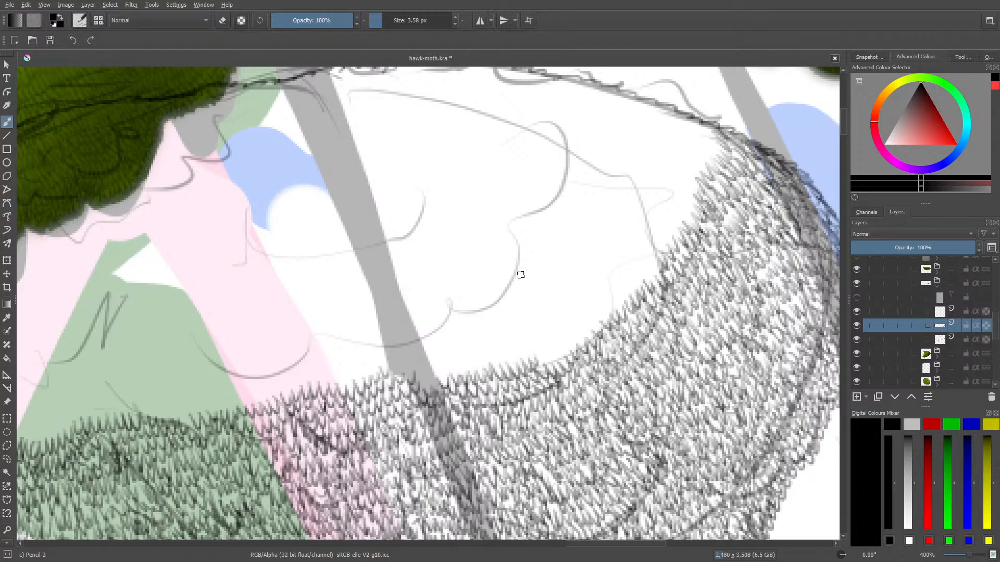
pyautogui.moveTo(439, 377)
pyautogui.mouseDown()
pyautogui.moveTo(413, 369)
pyautogui.moveTo(437, 358)
pyautogui.moveTo(448, 377)
pyautogui.moveTo(453, 350)
pyautogui.moveTo(467, 372)
pyautogui.moveTo(470, 347)
pyautogui.moveTo(484, 367)
pyautogui.moveTo(485, 343)
pyautogui.moveTo(499, 365)
pyautogui.moveTo(499, 346)
pyautogui.moveTo(515, 361)
pyautogui.moveTo(519, 339)
pyautogui.moveTo(532, 351)
pyautogui.moveTo(514, 313)
pyautogui.moveTo(556, 343)
pyautogui.moveTo(543, 365)
pyautogui.moveTo(550, 341)
pyautogui.moveTo(567, 353)
pyautogui.moveTo(570, 325)
pyautogui.moveTo(603, 319)
pyautogui.moveTo(585, 304)
pyautogui.moveTo(577, 329)
pyautogui.moveTo(534, 355)
pyautogui.mouseUp()
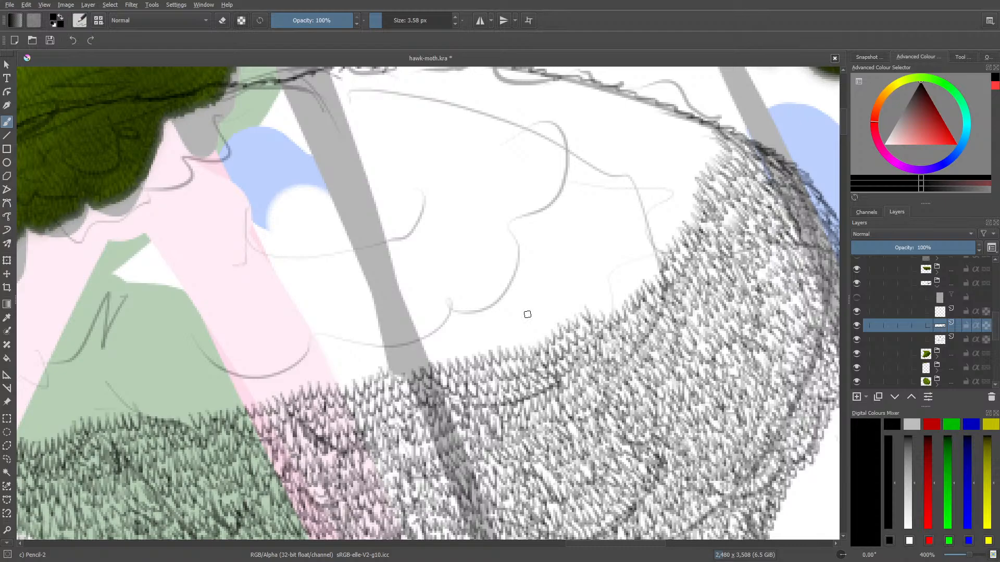
# Add a row of leaf strokes along the upper edge of the clump's right end, angled to follow its curve
pyautogui.rightClick(642, 232)
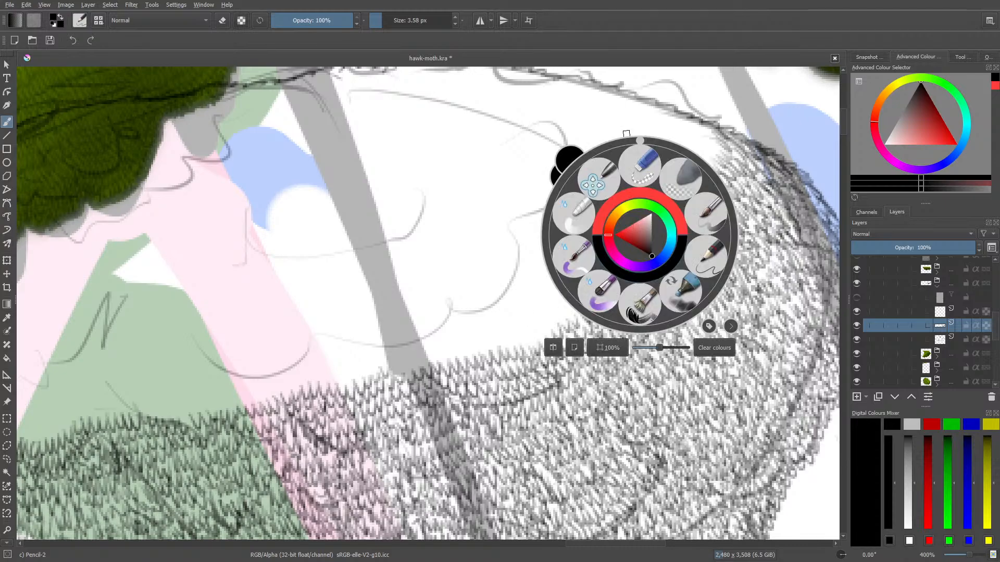
pyautogui.moveTo(642, 140); pyautogui.dragTo(689, 157)
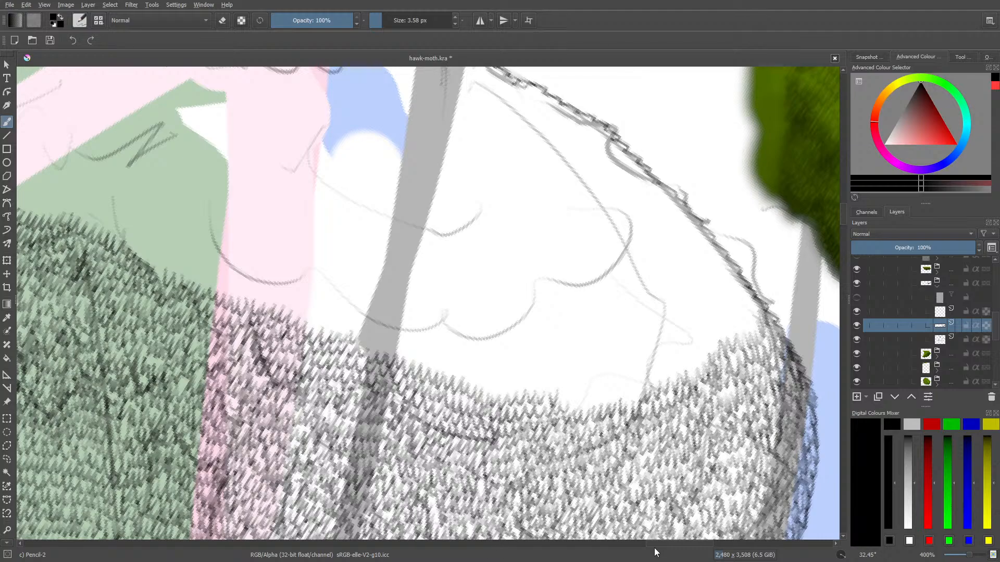
pyautogui.moveTo(653, 544); pyautogui.dragTo(663, 544)
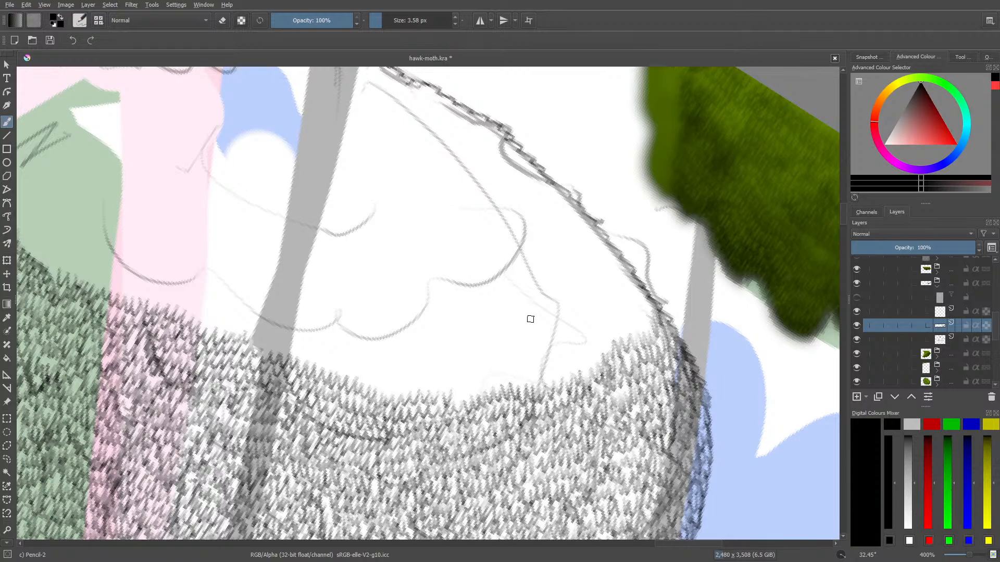
pyautogui.moveTo(456, 392)
pyautogui.mouseDown()
pyautogui.moveTo(477, 394)
pyautogui.moveTo(489, 367)
pyautogui.moveTo(508, 379)
pyautogui.moveTo(509, 369)
pyautogui.moveTo(517, 384)
pyautogui.moveTo(535, 372)
pyautogui.moveTo(542, 387)
pyautogui.moveTo(544, 327)
pyautogui.moveTo(546, 380)
pyautogui.moveTo(556, 384)
pyautogui.moveTo(560, 362)
pyautogui.moveTo(571, 379)
pyautogui.moveTo(578, 351)
pyautogui.moveTo(589, 370)
pyautogui.moveTo(582, 349)
pyautogui.moveTo(589, 360)
pyautogui.moveTo(606, 329)
pyautogui.moveTo(616, 341)
pyautogui.moveTo(613, 320)
pyautogui.moveTo(624, 333)
pyautogui.moveTo(635, 316)
pyautogui.moveTo(649, 331)
pyautogui.moveTo(643, 308)
pyautogui.mouseUp()
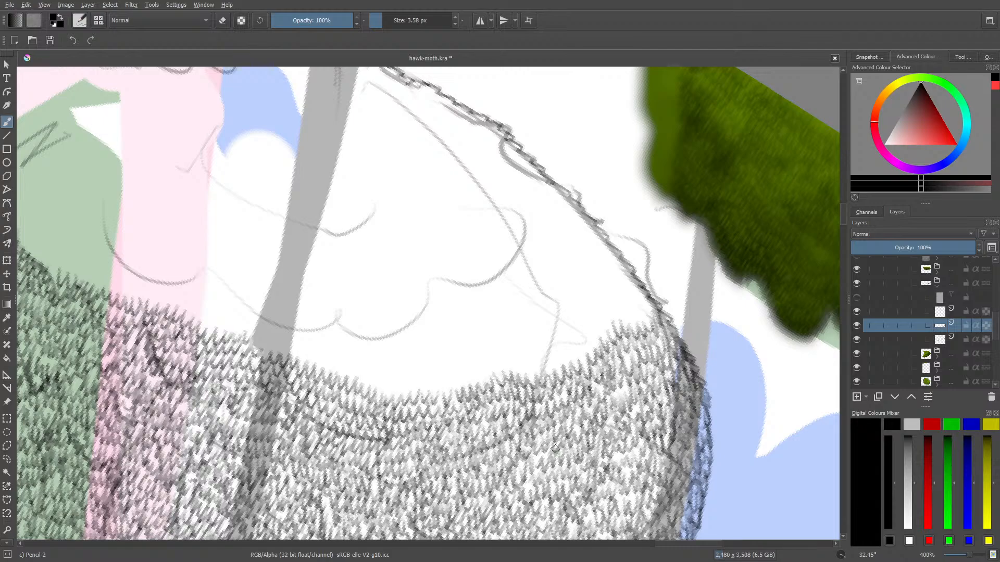
# Fill the bare green notch at the clump's left end with angled leaf strokes, continuing over the adjoining pink stripe and grey branch
pyautogui.moveTo(685, 546); pyautogui.dragTo(618, 530)
pyautogui.moveTo(841, 213); pyautogui.dragTo(839, 199)
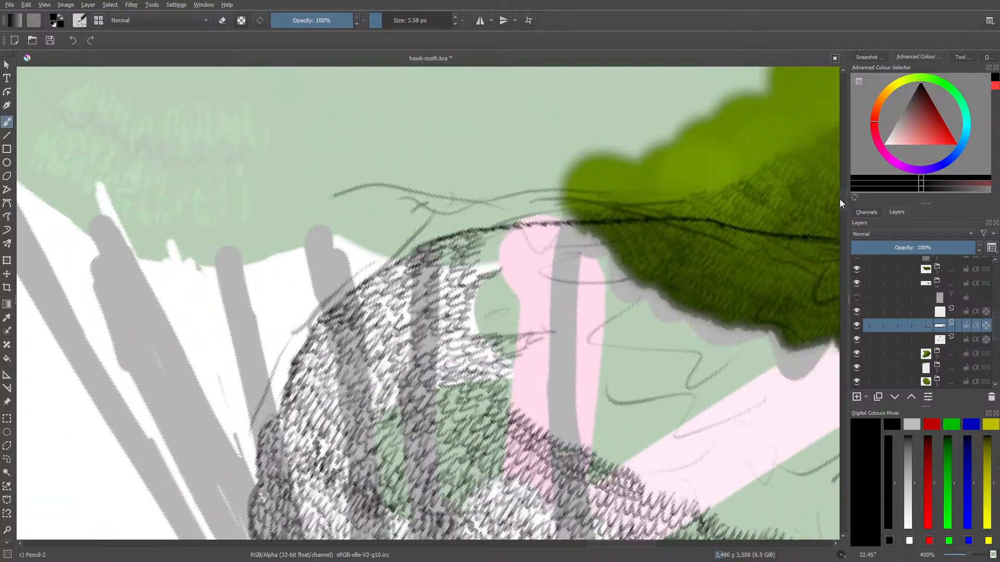
pyautogui.rightClick(461, 257)
pyautogui.moveTo(508, 170); pyautogui.dragTo(378, 156)
pyautogui.click(383, 100)
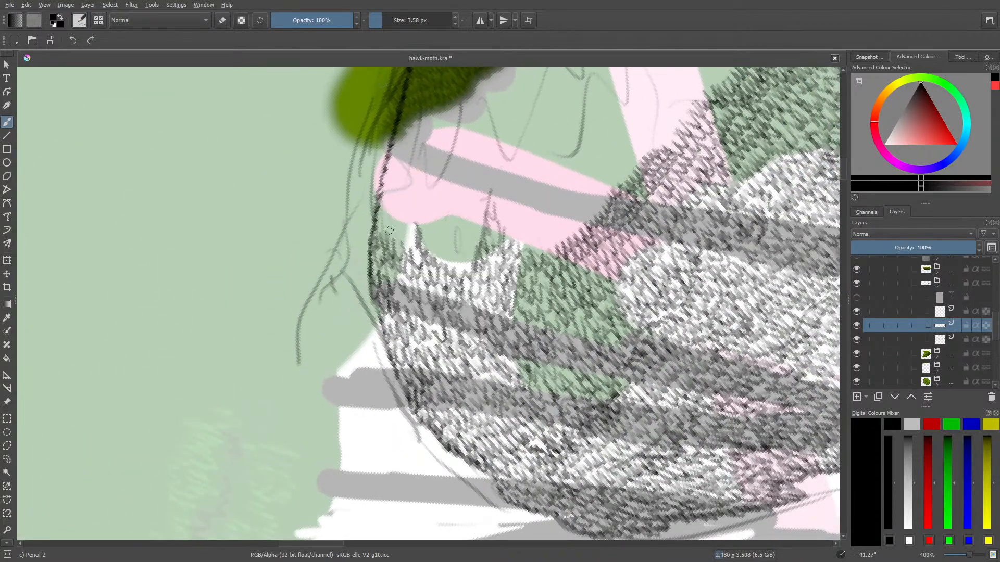
pyautogui.moveTo(382, 213)
pyautogui.mouseDown()
pyautogui.moveTo(384, 234)
pyautogui.moveTo(401, 217)
pyautogui.moveTo(400, 245)
pyautogui.moveTo(410, 224)
pyautogui.moveTo(416, 256)
pyautogui.moveTo(407, 215)
pyautogui.moveTo(381, 207)
pyautogui.moveTo(388, 202)
pyautogui.moveTo(394, 216)
pyautogui.moveTo(412, 201)
pyautogui.moveTo(428, 252)
pyautogui.moveTo(448, 239)
pyautogui.moveTo(470, 265)
pyautogui.moveTo(473, 232)
pyautogui.moveTo(454, 249)
pyautogui.moveTo(448, 220)
pyautogui.moveTo(430, 230)
pyautogui.moveTo(421, 189)
pyautogui.moveTo(406, 204)
pyautogui.moveTo(394, 178)
pyautogui.moveTo(381, 178)
pyautogui.moveTo(414, 129)
pyautogui.moveTo(381, 168)
pyautogui.moveTo(396, 163)
pyautogui.moveTo(394, 184)
pyautogui.moveTo(408, 172)
pyautogui.moveTo(436, 186)
pyautogui.moveTo(433, 206)
pyautogui.moveTo(485, 224)
pyautogui.mouseUp()
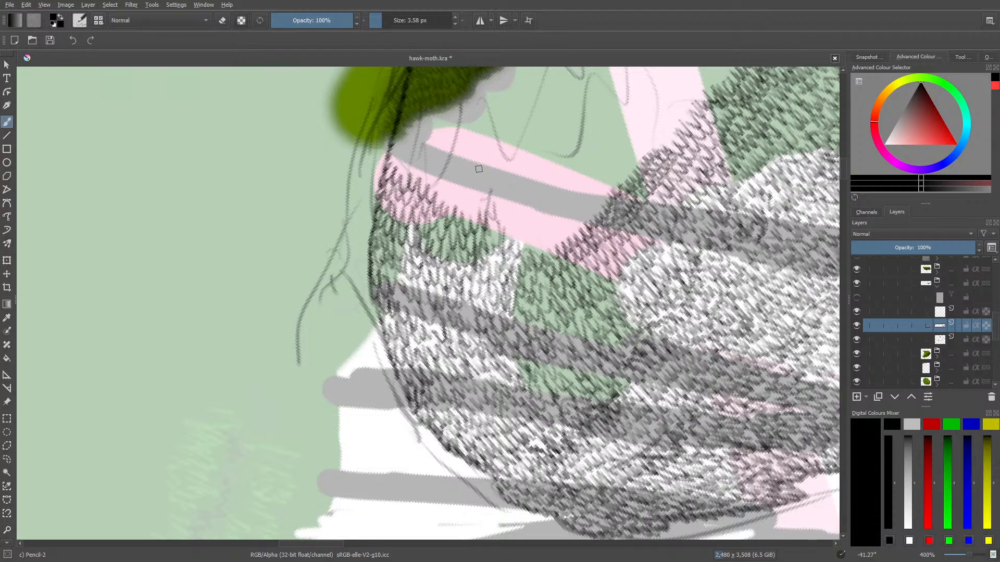
pyautogui.moveTo(497, 221)
pyautogui.mouseDown()
pyautogui.moveTo(520, 244)
pyautogui.moveTo(531, 228)
pyautogui.moveTo(551, 251)
pyautogui.moveTo(555, 224)
pyautogui.moveTo(565, 237)
pyautogui.moveTo(566, 214)
pyautogui.moveTo(591, 202)
pyautogui.moveTo(589, 214)
pyautogui.moveTo(596, 176)
pyautogui.moveTo(607, 190)
pyautogui.moveTo(603, 170)
pyautogui.moveTo(621, 180)
pyautogui.moveTo(618, 156)
pyautogui.moveTo(631, 169)
pyautogui.moveTo(628, 120)
pyautogui.moveTo(656, 128)
pyautogui.moveTo(633, 167)
pyautogui.moveTo(638, 138)
pyautogui.moveTo(650, 151)
pyautogui.moveTo(657, 109)
pyautogui.mouseUp()
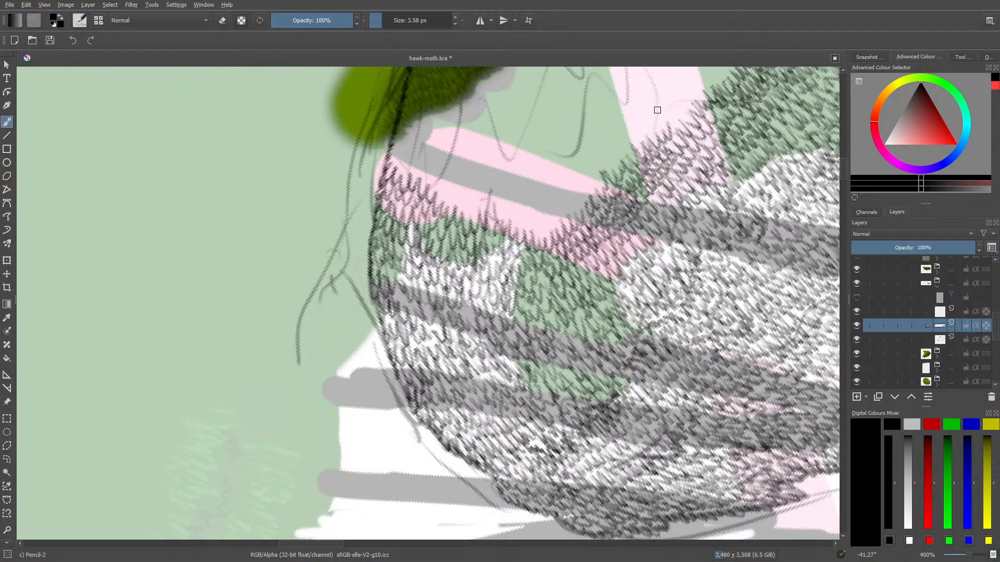
# Add further rows of angled leaf strokes over the rounded pink end and along the grey branch beneath the finished green foliage
pyautogui.scroll(5, 843, 160)
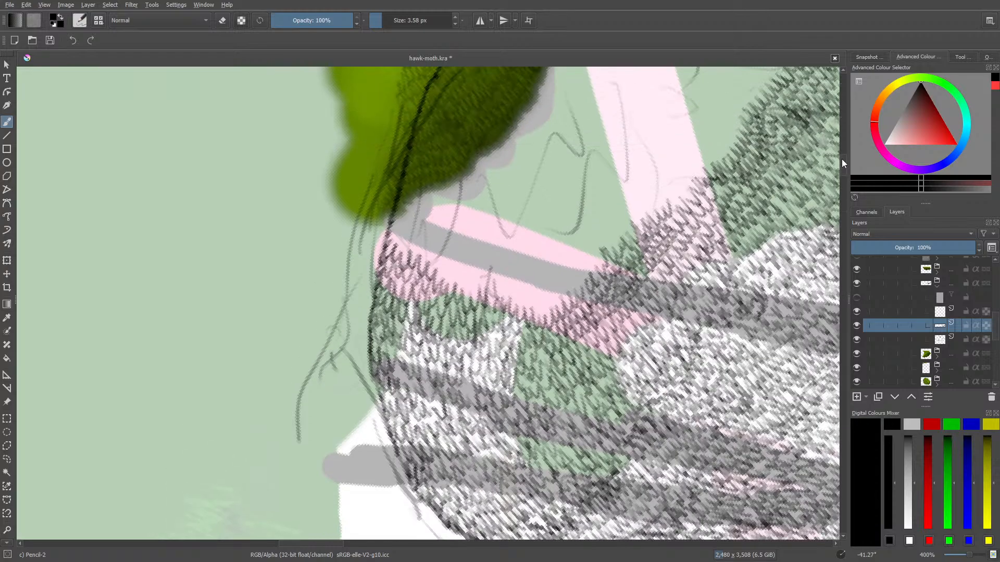
pyautogui.moveTo(671, 290)
pyautogui.mouseDown()
pyautogui.moveTo(680, 254)
pyautogui.moveTo(712, 243)
pyautogui.moveTo(711, 202)
pyautogui.moveTo(733, 202)
pyautogui.moveTo(725, 240)
pyautogui.moveTo(721, 222)
pyautogui.moveTo(732, 229)
pyautogui.moveTo(726, 206)
pyautogui.moveTo(738, 205)
pyautogui.moveTo(716, 183)
pyautogui.mouseUp()
pyautogui.moveTo(591, 343)
pyautogui.mouseDown()
pyautogui.moveTo(585, 364)
pyautogui.moveTo(571, 354)
pyautogui.moveTo(563, 387)
pyautogui.moveTo(535, 375)
pyautogui.mouseUp()
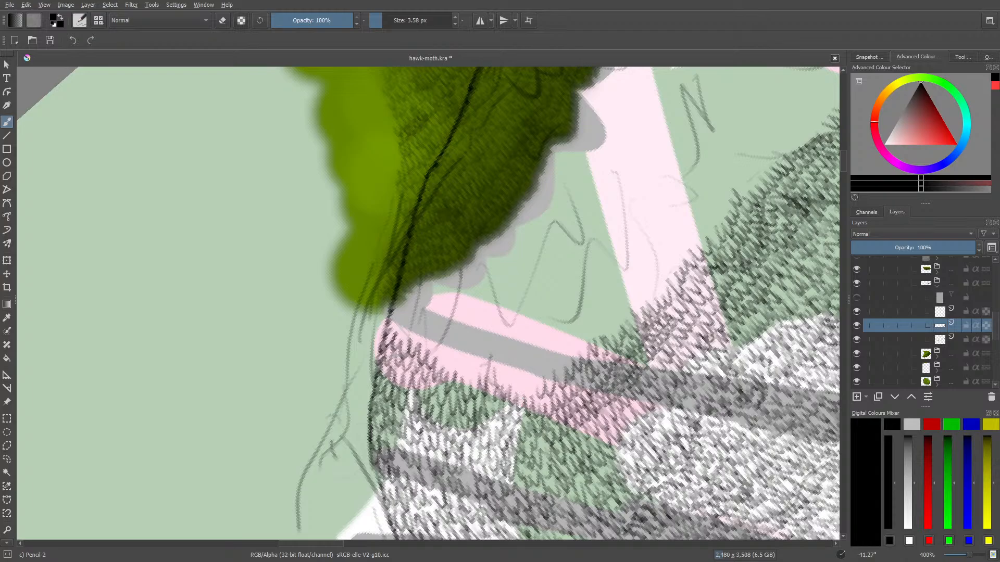
pyautogui.moveTo(537, 388)
pyautogui.mouseDown()
pyautogui.moveTo(471, 361)
pyautogui.moveTo(458, 379)
pyautogui.moveTo(425, 317)
pyautogui.moveTo(415, 342)
pyautogui.moveTo(388, 319)
pyautogui.moveTo(433, 311)
pyautogui.moveTo(444, 341)
pyautogui.moveTo(456, 329)
pyautogui.moveTo(459, 357)
pyautogui.moveTo(475, 335)
pyautogui.moveTo(503, 356)
pyautogui.mouseUp()
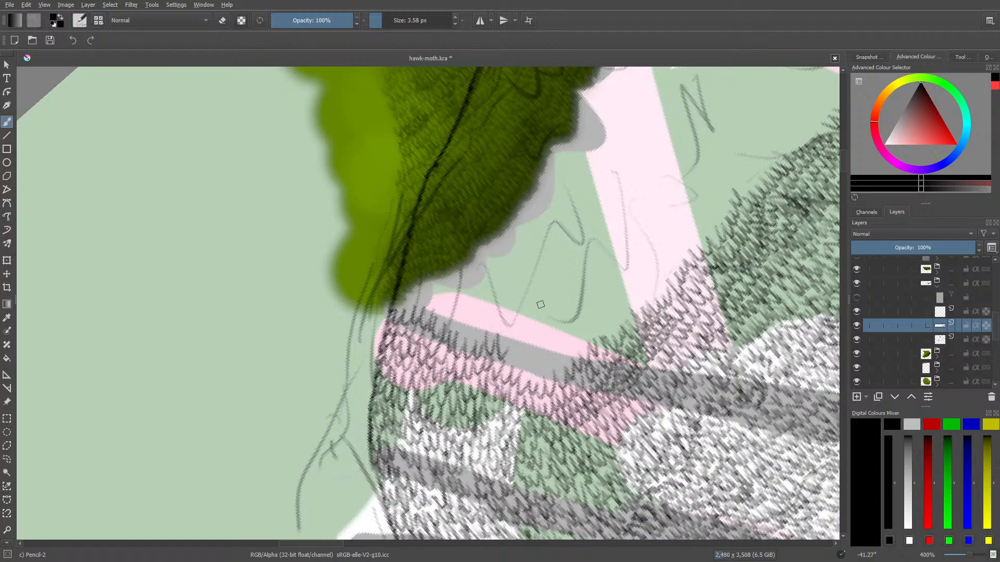
# Fill the bare stretch of the thick grey branch beneath the green foliage with rows of angled leaf strokes, overlapping the pink stripe above it
pyautogui.moveTo(510, 354)
pyautogui.mouseDown()
pyautogui.moveTo(525, 372)
pyautogui.moveTo(541, 358)
pyautogui.moveTo(550, 375)
pyautogui.moveTo(556, 349)
pyautogui.moveTo(571, 351)
pyautogui.moveTo(581, 315)
pyautogui.mouseUp()
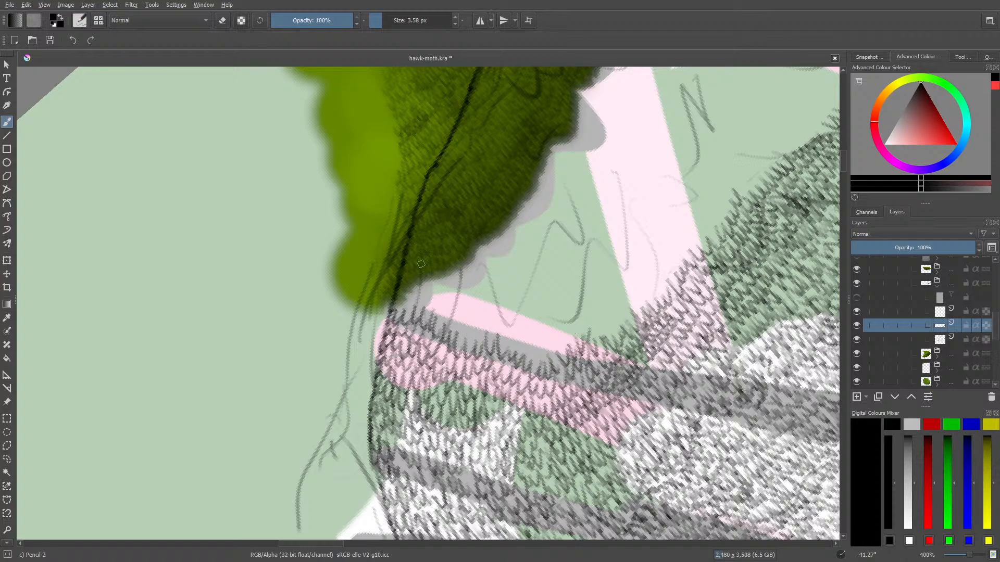
pyautogui.moveTo(404, 300)
pyautogui.mouseDown()
pyautogui.moveTo(424, 294)
pyautogui.moveTo(431, 310)
pyautogui.moveTo(448, 299)
pyautogui.moveTo(455, 316)
pyautogui.moveTo(493, 291)
pyautogui.mouseUp()
pyautogui.moveTo(490, 329); pyautogui.dragTo(515, 337)
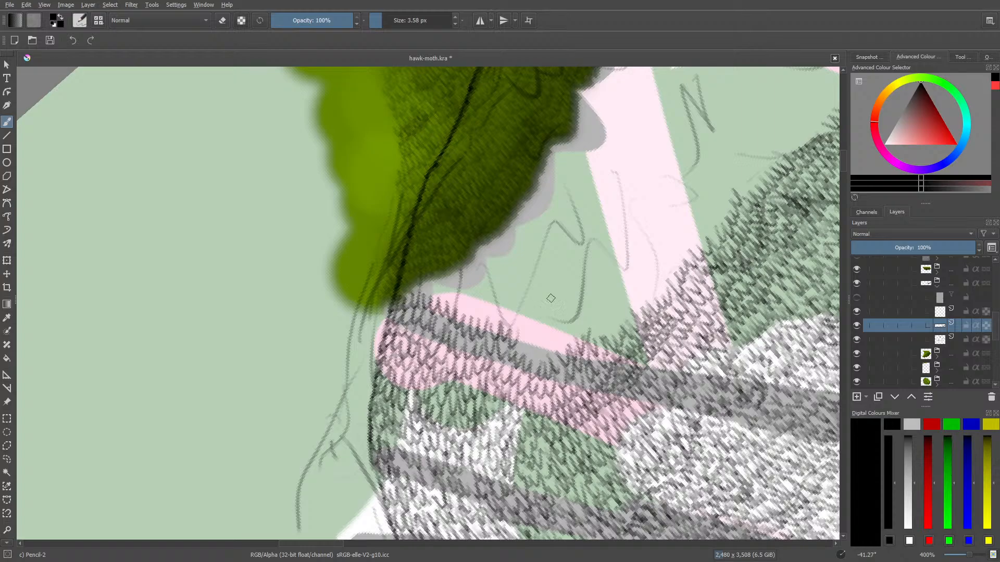
pyautogui.moveTo(520, 352)
pyautogui.mouseDown()
pyautogui.moveTo(562, 347)
pyautogui.moveTo(582, 306)
pyautogui.mouseUp()
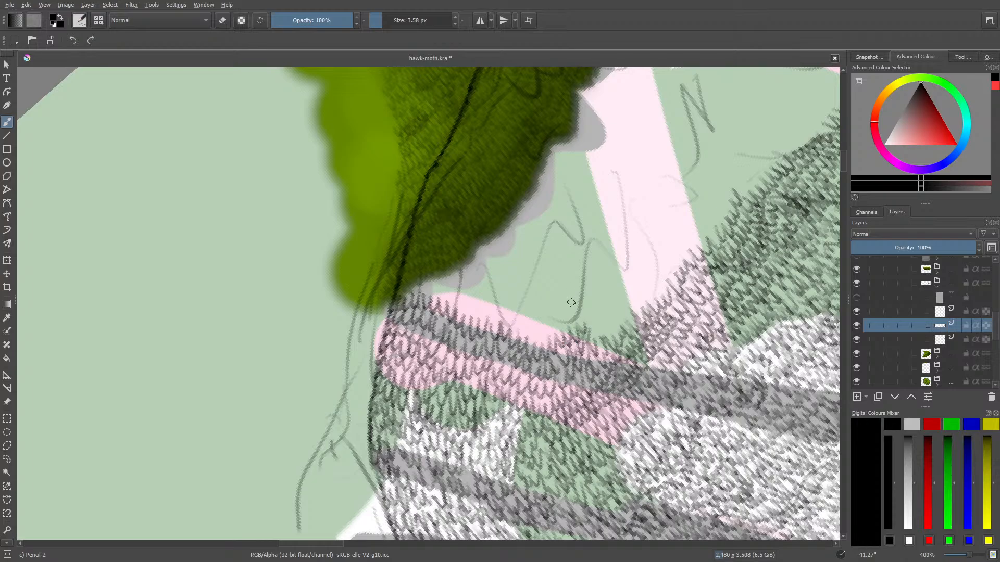
# Add leaf strokes across the pink stripe above the grey branch, from the foliage's lower tip over the green wedge to the pink trunk's base
pyautogui.scroll(3, 845, 164)
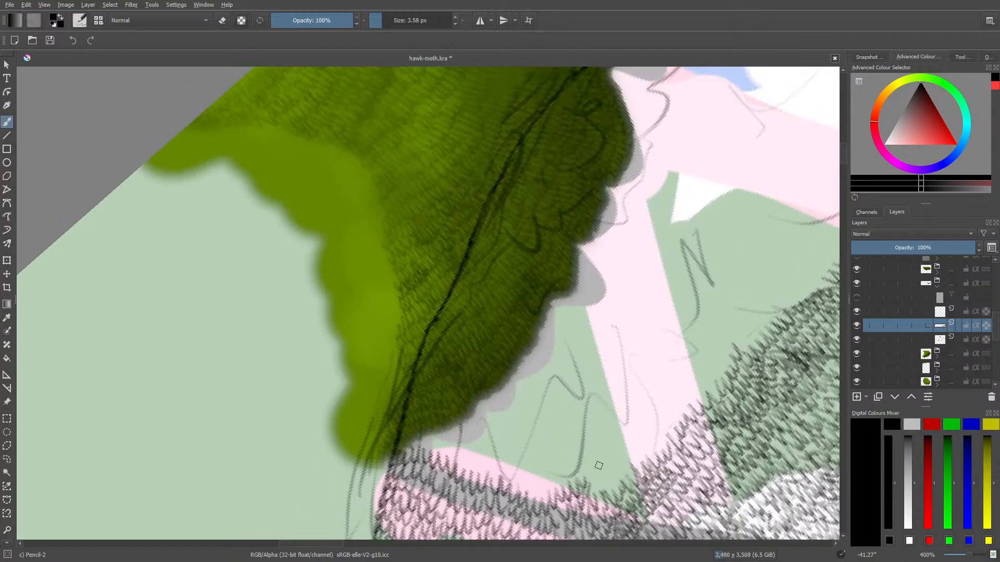
pyautogui.moveTo(594, 477)
pyautogui.mouseDown()
pyautogui.moveTo(611, 474)
pyautogui.moveTo(607, 462)
pyautogui.moveTo(620, 464)
pyautogui.moveTo(645, 431)
pyautogui.moveTo(663, 442)
pyautogui.moveTo(666, 403)
pyautogui.mouseUp()
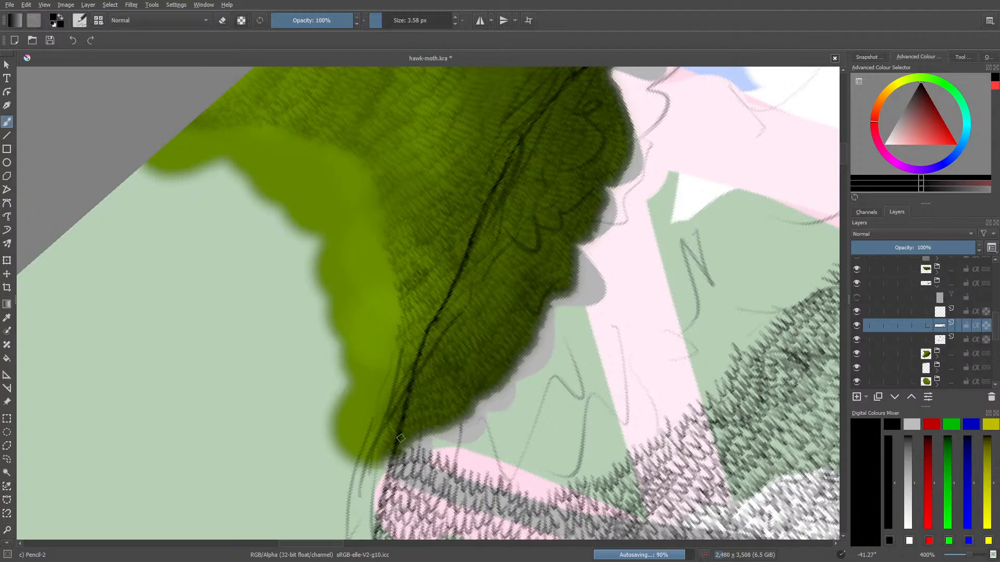
pyautogui.moveTo(405, 432)
pyautogui.mouseDown()
pyautogui.moveTo(458, 443)
pyautogui.moveTo(458, 463)
pyautogui.moveTo(482, 450)
pyautogui.moveTo(489, 471)
pyautogui.moveTo(505, 461)
pyautogui.moveTo(506, 481)
pyautogui.moveTo(523, 468)
pyautogui.moveTo(531, 494)
pyautogui.moveTo(560, 467)
pyautogui.moveTo(580, 478)
pyautogui.moveTo(582, 434)
pyautogui.moveTo(580, 464)
pyautogui.moveTo(571, 451)
pyautogui.moveTo(595, 443)
pyautogui.moveTo(601, 475)
pyautogui.moveTo(607, 453)
pyautogui.moveTo(623, 457)
pyautogui.moveTo(627, 433)
pyautogui.mouseUp()
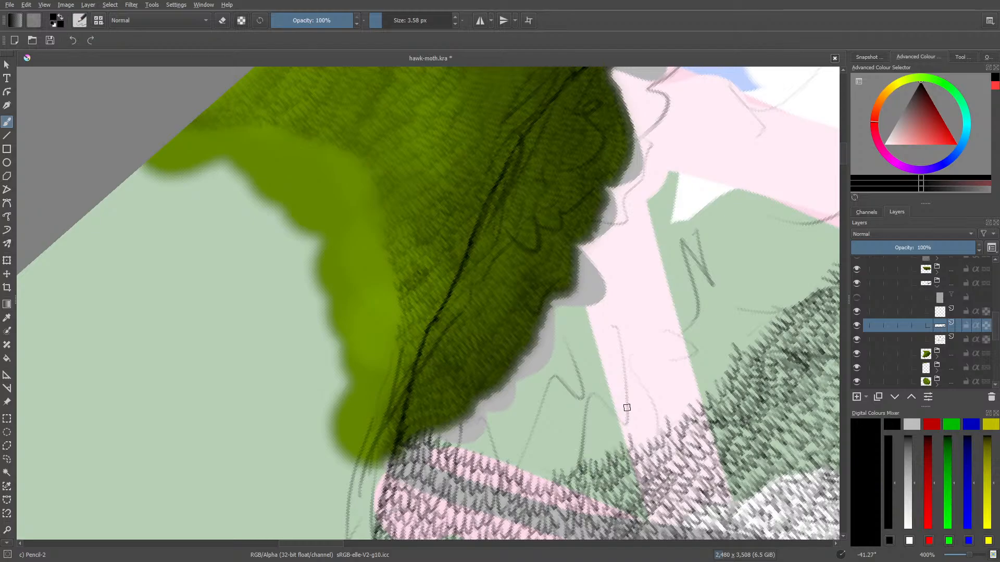
# Draw a double row of leaf strokes along the sketched scalloped line crossing the second pink trunk, the grey branch and the white area
pyautogui.rightClick(306, 459)
pyautogui.moveTo(242, 334); pyautogui.dragTo(327, 222)
pyautogui.click(327, 222)
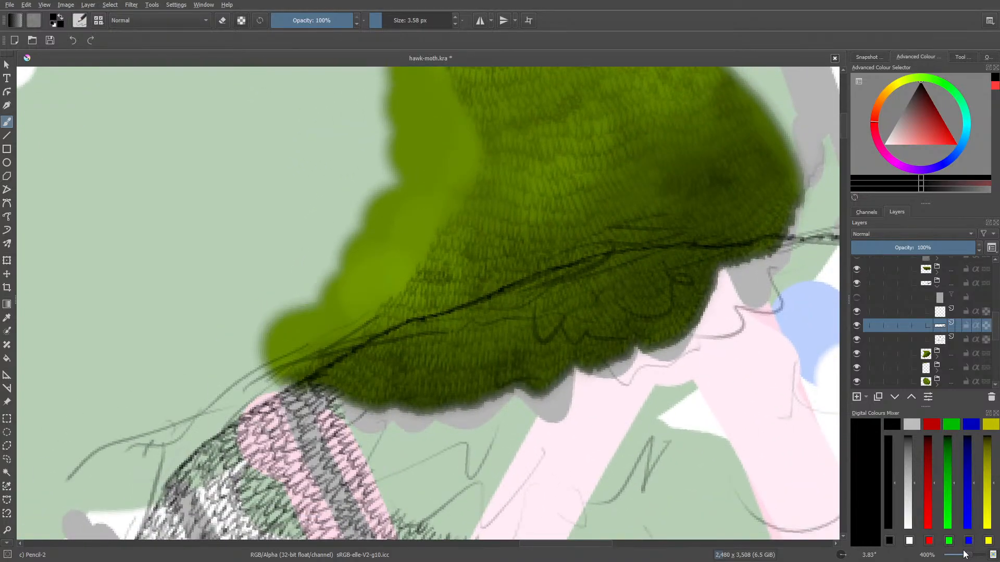
pyautogui.moveTo(964, 554); pyautogui.dragTo(969, 557)
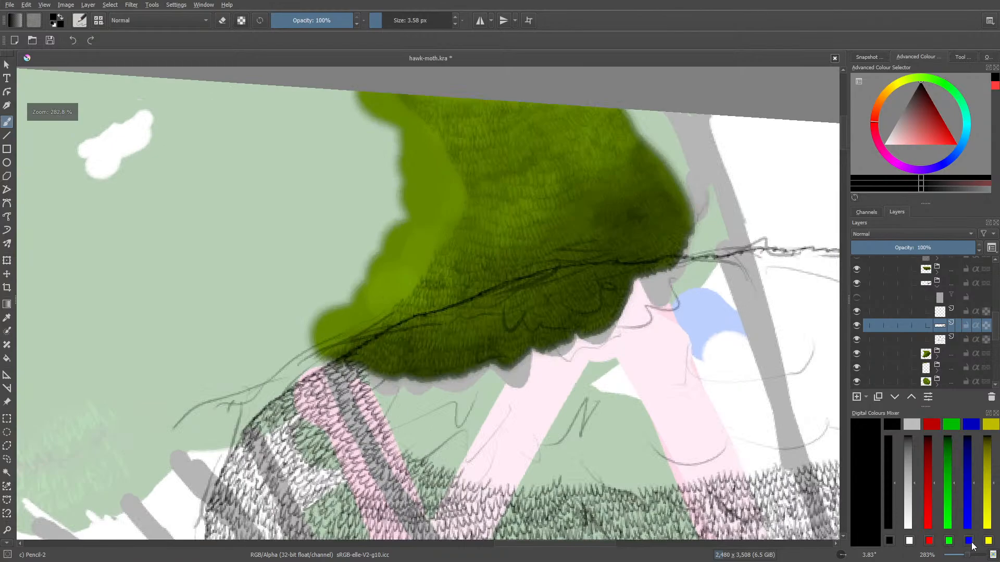
pyautogui.moveTo(843, 132); pyautogui.dragTo(845, 142)
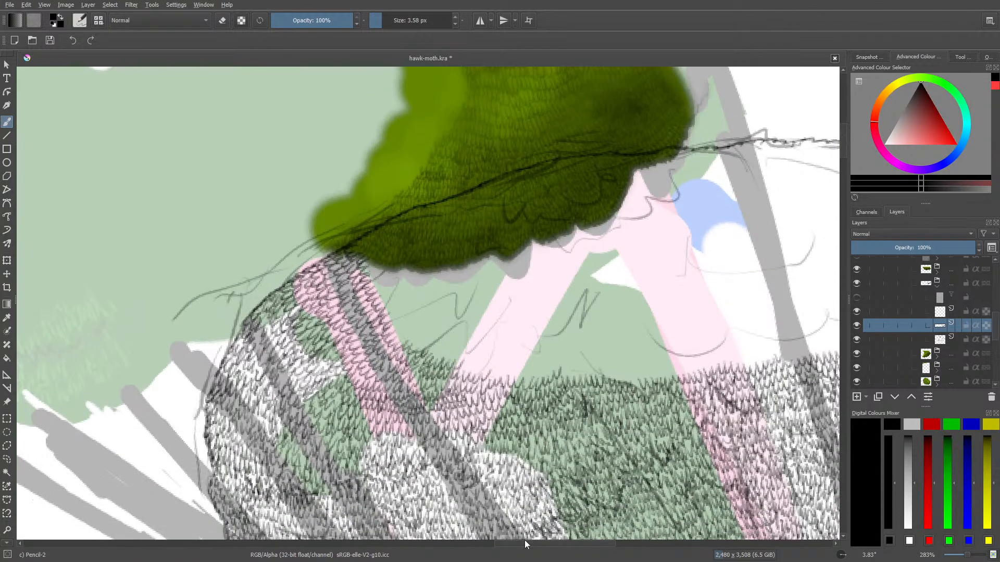
pyautogui.moveTo(551, 542); pyautogui.dragTo(593, 544)
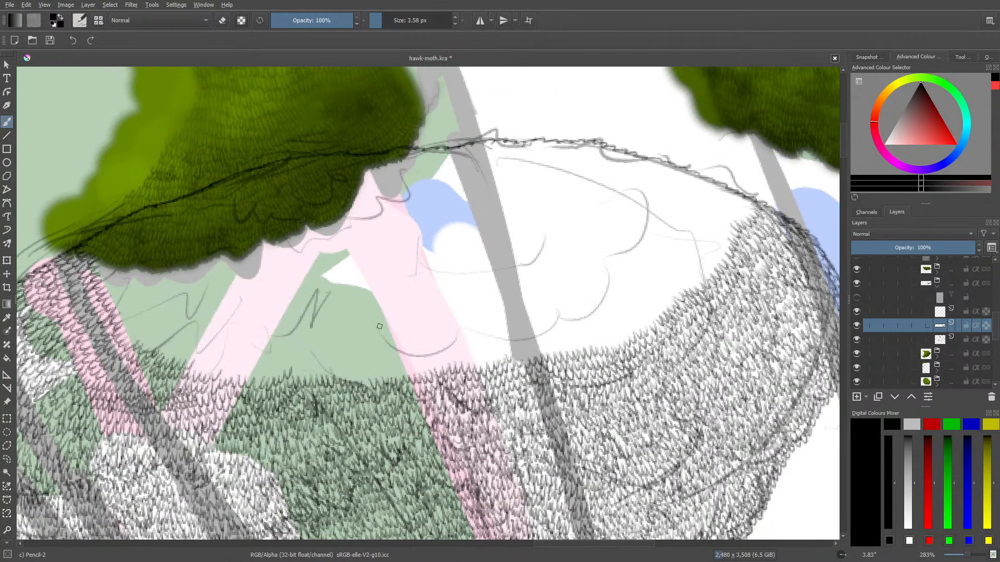
pyautogui.moveTo(380, 341)
pyautogui.mouseDown()
pyautogui.moveTo(425, 359)
pyautogui.moveTo(444, 354)
pyautogui.moveTo(465, 327)
pyautogui.moveTo(492, 339)
pyautogui.moveTo(540, 338)
pyautogui.moveTo(569, 317)
pyautogui.moveTo(593, 318)
pyautogui.moveTo(608, 310)
pyautogui.moveTo(602, 259)
pyautogui.moveTo(620, 251)
pyautogui.mouseUp()
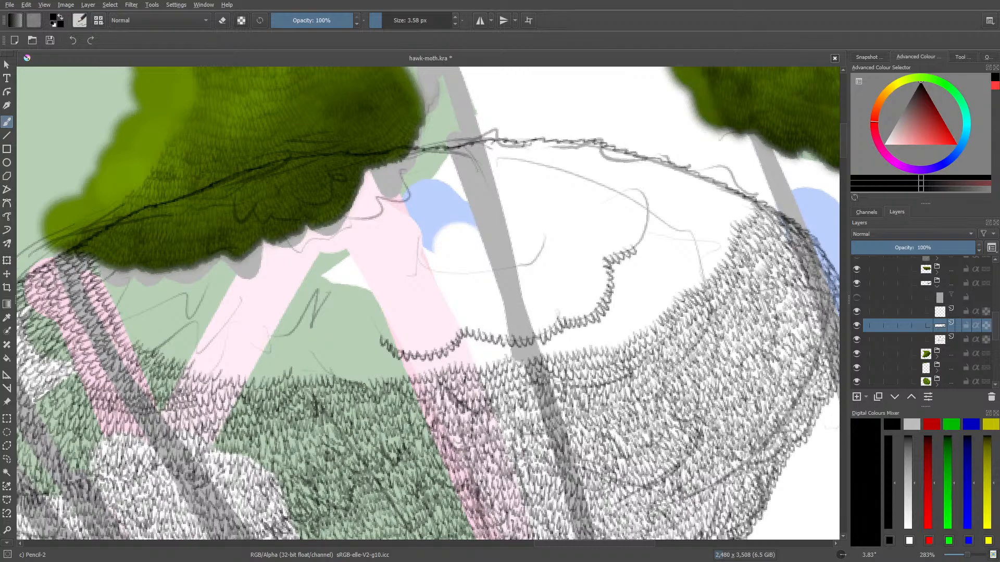
pyautogui.moveTo(386, 339)
pyautogui.mouseDown()
pyautogui.moveTo(413, 338)
pyautogui.moveTo(426, 351)
pyautogui.moveTo(427, 329)
pyautogui.moveTo(449, 316)
pyautogui.moveTo(427, 345)
pyautogui.moveTo(437, 336)
pyautogui.moveTo(444, 346)
pyautogui.moveTo(454, 304)
pyautogui.moveTo(467, 324)
pyautogui.moveTo(486, 321)
pyautogui.moveTo(489, 336)
pyautogui.moveTo(499, 320)
pyautogui.moveTo(518, 332)
pyautogui.moveTo(535, 315)
pyautogui.moveTo(542, 328)
pyautogui.moveTo(557, 300)
pyautogui.moveTo(567, 315)
pyautogui.moveTo(594, 257)
pyautogui.moveTo(601, 262)
pyautogui.moveTo(597, 248)
pyautogui.moveTo(618, 241)
pyautogui.mouseUp()
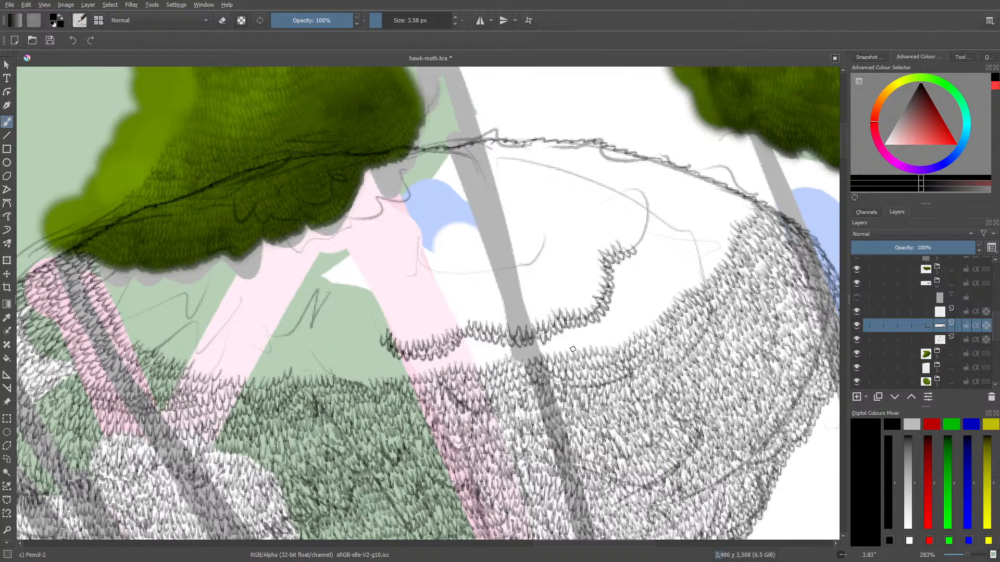
pyautogui.moveTo(621, 246); pyautogui.dragTo(633, 241)
# Fill the gap between the scalloped leaf row and the finished texture below it with further rows of leaf strokes
pyautogui.moveTo(386, 355)
pyautogui.mouseDown()
pyautogui.moveTo(411, 366)
pyautogui.moveTo(420, 353)
pyautogui.moveTo(440, 364)
pyautogui.moveTo(451, 345)
pyautogui.moveTo(465, 351)
pyautogui.moveTo(466, 333)
pyautogui.moveTo(476, 347)
pyautogui.moveTo(495, 337)
pyautogui.moveTo(495, 352)
pyautogui.moveTo(504, 339)
pyautogui.moveTo(543, 346)
pyautogui.moveTo(560, 336)
pyautogui.moveTo(556, 301)
pyautogui.moveTo(568, 333)
pyautogui.moveTo(594, 333)
pyautogui.moveTo(599, 311)
pyautogui.moveTo(614, 318)
pyautogui.moveTo(609, 299)
pyautogui.moveTo(619, 299)
pyautogui.moveTo(612, 256)
pyautogui.moveTo(631, 266)
pyautogui.moveTo(614, 248)
pyautogui.mouseUp()
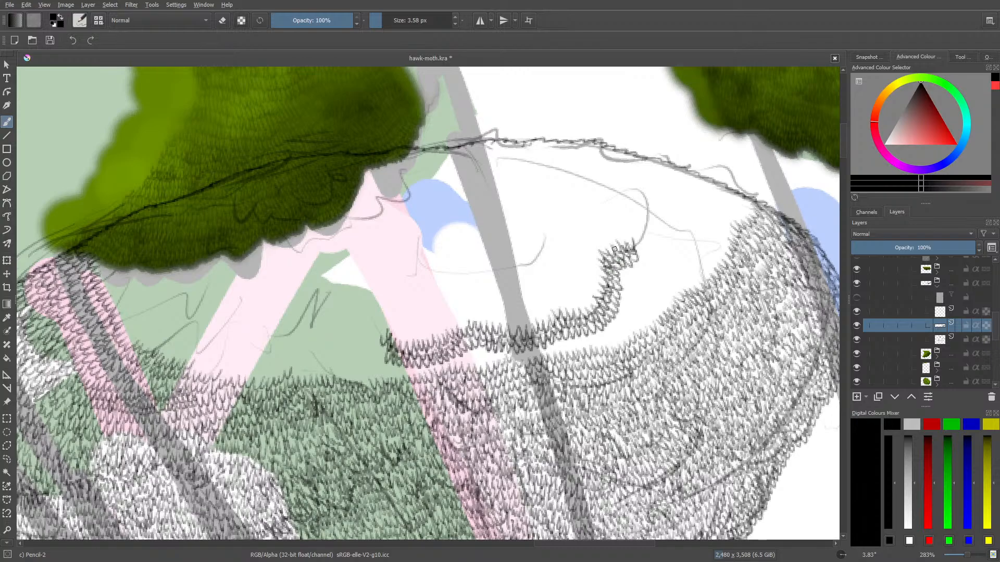
pyautogui.moveTo(385, 369)
pyautogui.mouseDown()
pyautogui.moveTo(426, 359)
pyautogui.moveTo(432, 369)
pyautogui.moveTo(456, 364)
pyautogui.moveTo(465, 330)
pyautogui.moveTo(465, 358)
pyautogui.moveTo(477, 347)
pyautogui.moveTo(485, 356)
pyautogui.moveTo(496, 346)
pyautogui.moveTo(499, 357)
pyautogui.moveTo(484, 358)
pyautogui.moveTo(492, 365)
pyautogui.moveTo(480, 353)
pyautogui.moveTo(472, 367)
pyautogui.moveTo(461, 355)
pyautogui.moveTo(516, 356)
pyautogui.moveTo(545, 352)
pyautogui.moveTo(546, 342)
pyautogui.moveTo(560, 353)
pyautogui.moveTo(557, 332)
pyautogui.moveTo(573, 349)
pyautogui.moveTo(572, 333)
pyautogui.moveTo(587, 342)
pyautogui.moveTo(596, 323)
pyautogui.moveTo(602, 341)
pyautogui.moveTo(604, 325)
pyautogui.moveTo(613, 332)
pyautogui.moveTo(639, 269)
pyautogui.mouseUp()
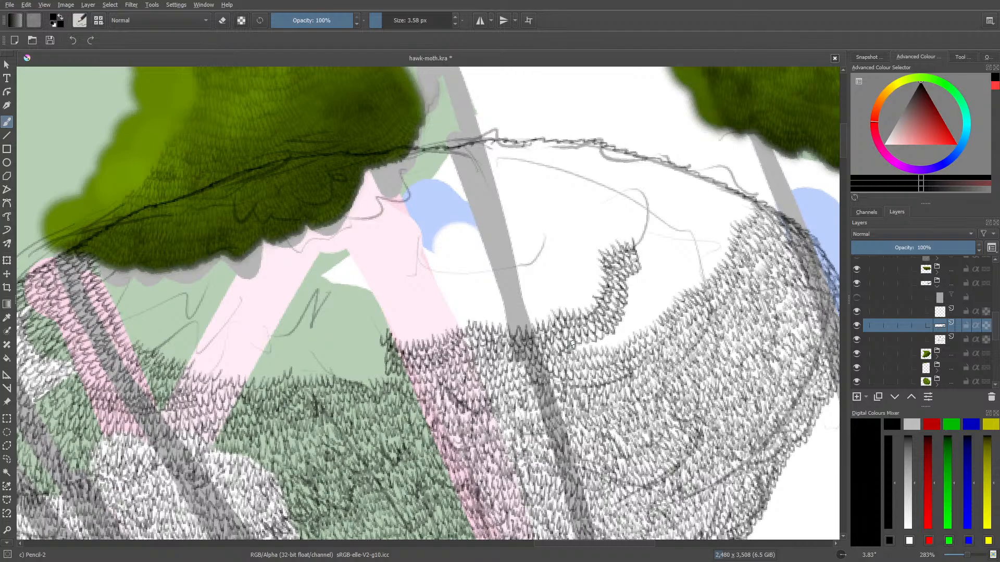
pyautogui.moveTo(590, 341)
pyautogui.mouseDown()
pyautogui.moveTo(624, 323)
pyautogui.moveTo(636, 276)
pyautogui.moveTo(625, 329)
pyautogui.moveTo(605, 343)
pyautogui.mouseUp()
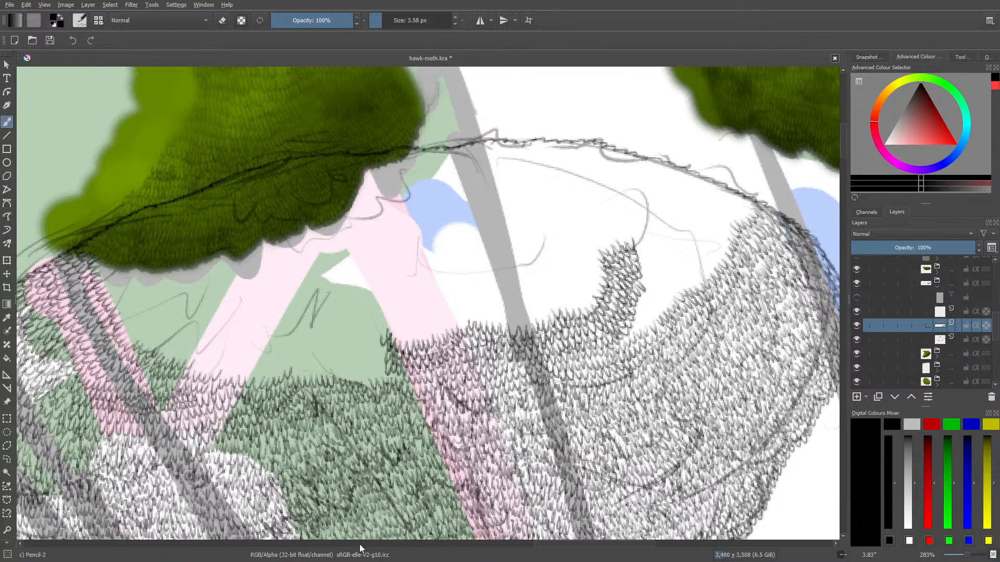
# Fill the white notch between the scalloped row's raised end and the clump's outer edge with several rows of leaf strokes
pyautogui.moveTo(541, 539)
pyautogui.mouseDown()
pyautogui.moveTo(564, 539)
pyautogui.moveTo(553, 539)
pyautogui.mouseUp()
pyautogui.rightClick(341, 399)
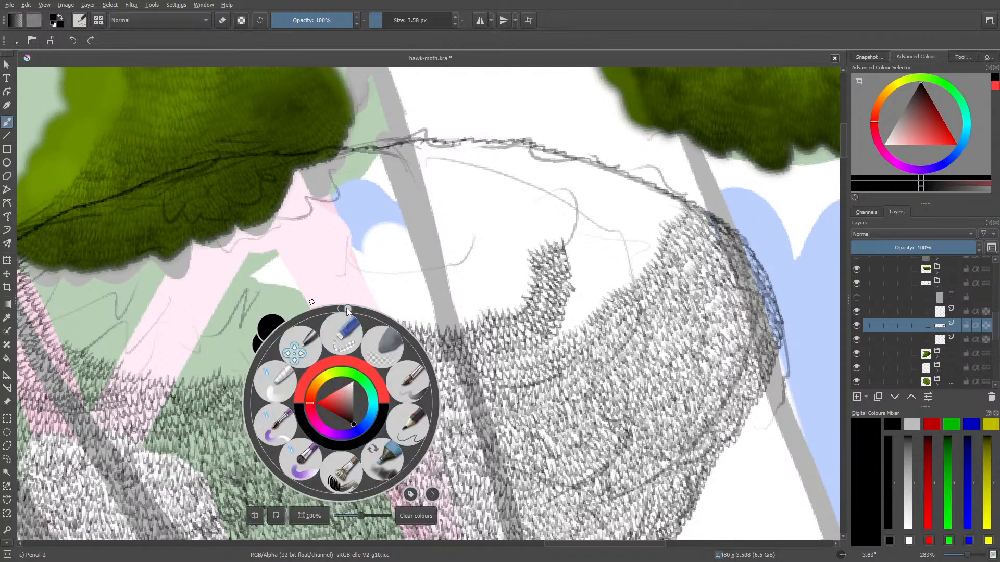
pyautogui.moveTo(346, 308); pyautogui.dragTo(401, 352)
pyautogui.click(533, 334)
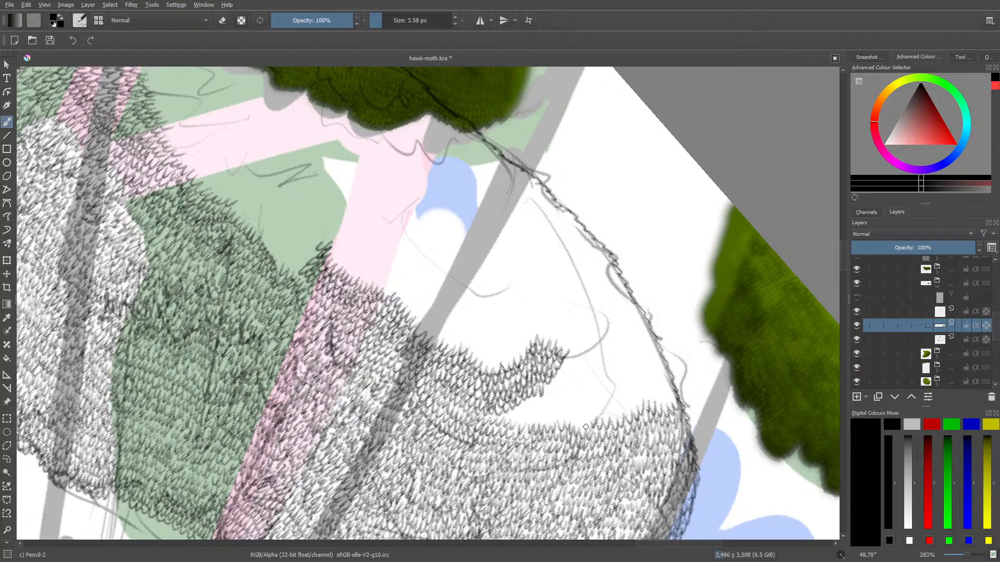
pyautogui.moveTo(586, 427)
pyautogui.mouseDown()
pyautogui.moveTo(529, 424)
pyautogui.moveTo(514, 412)
pyautogui.moveTo(491, 413)
pyautogui.moveTo(520, 402)
pyautogui.moveTo(523, 415)
pyautogui.moveTo(532, 397)
pyautogui.moveTo(550, 403)
pyautogui.moveTo(519, 397)
pyautogui.moveTo(538, 415)
pyautogui.moveTo(560, 399)
pyautogui.moveTo(611, 416)
pyautogui.moveTo(648, 390)
pyautogui.moveTo(667, 399)
pyautogui.moveTo(657, 377)
pyautogui.mouseUp()
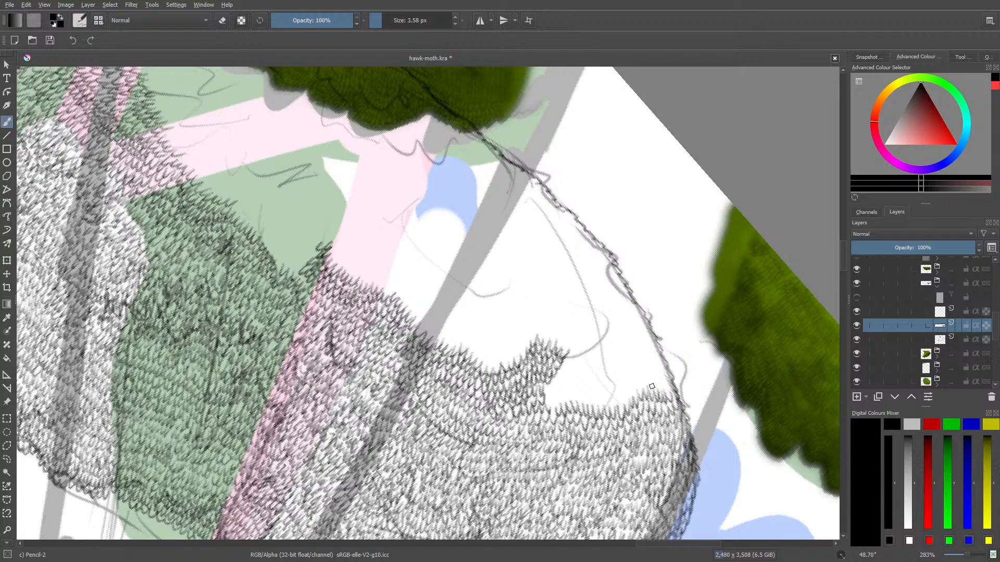
pyautogui.moveTo(662, 384)
pyautogui.mouseDown()
pyautogui.moveTo(610, 402)
pyautogui.moveTo(593, 395)
pyautogui.moveTo(548, 404)
pyautogui.moveTo(554, 378)
pyautogui.moveTo(549, 394)
pyautogui.moveTo(559, 398)
pyautogui.moveTo(562, 381)
pyautogui.moveTo(548, 383)
pyautogui.moveTo(545, 393)
pyautogui.moveTo(553, 377)
pyautogui.moveTo(571, 360)
pyautogui.mouseUp()
pyautogui.moveTo(565, 394)
pyautogui.mouseDown()
pyautogui.moveTo(658, 372)
pyautogui.moveTo(653, 342)
pyautogui.moveTo(668, 380)
pyautogui.mouseUp()
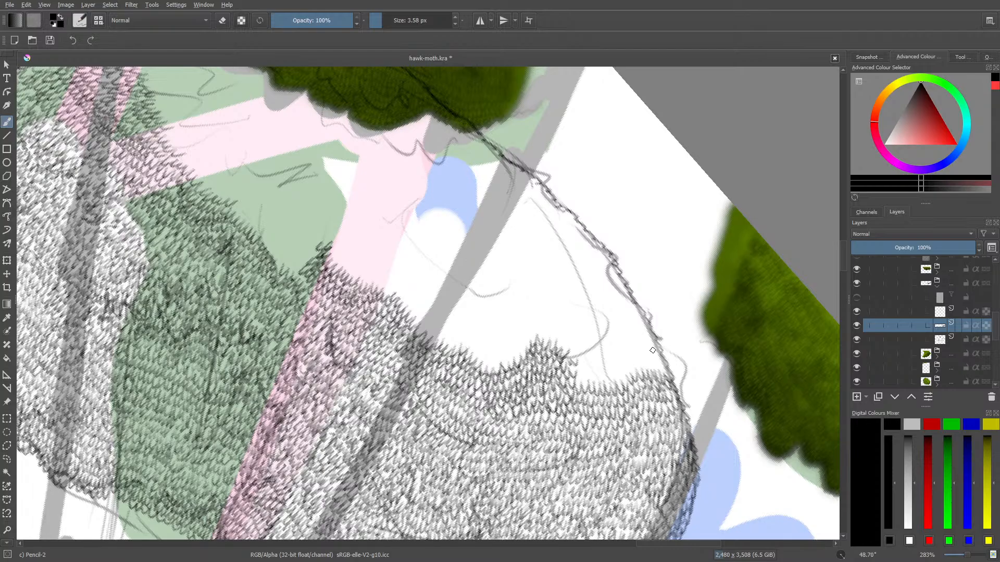
# Extend the leaf rows in the white area beyond the scalloped row's raised end, angling them out to the sketched outline
pyautogui.rightClick(625, 363)
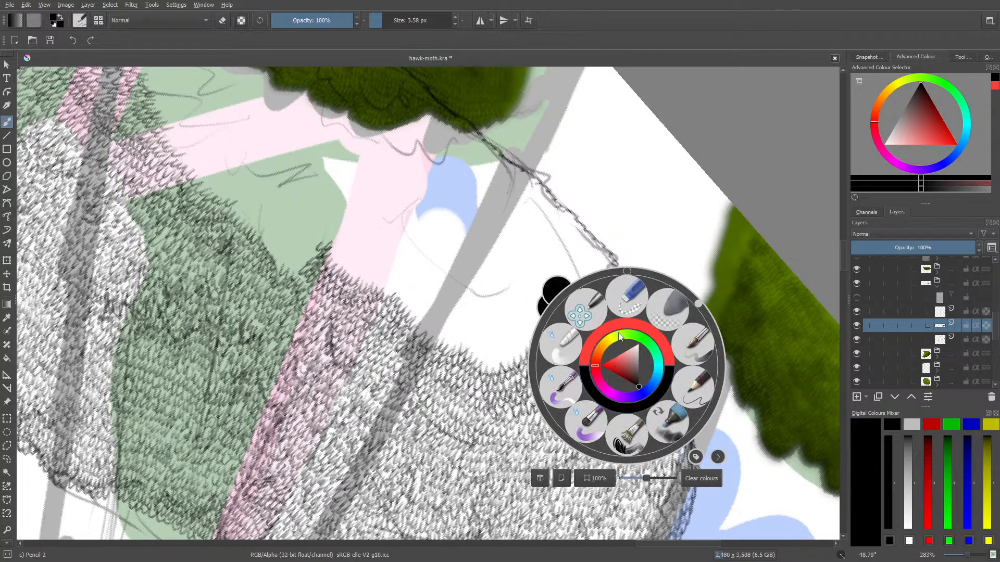
pyautogui.moveTo(695, 305); pyautogui.dragTo(715, 384)
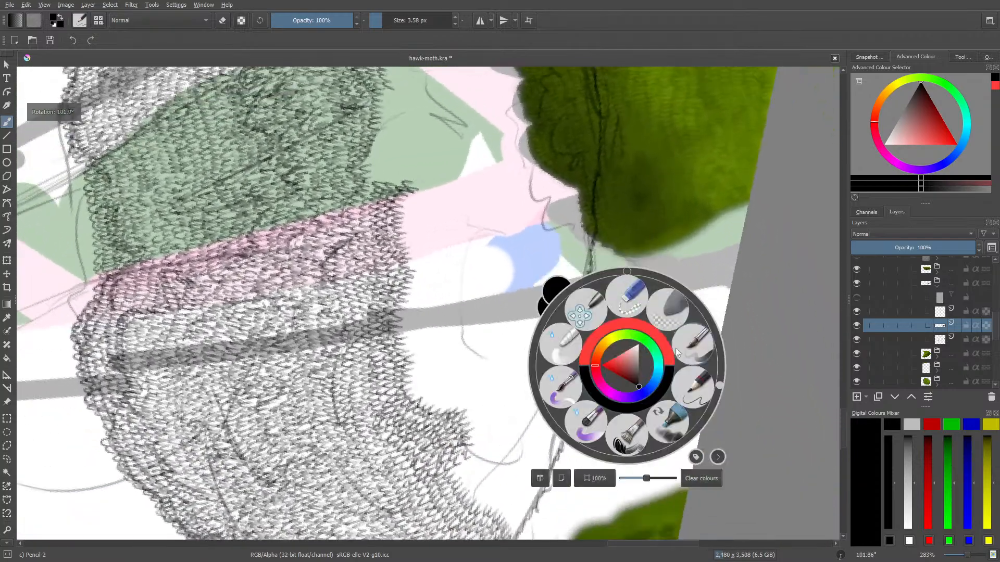
pyautogui.click(679, 200)
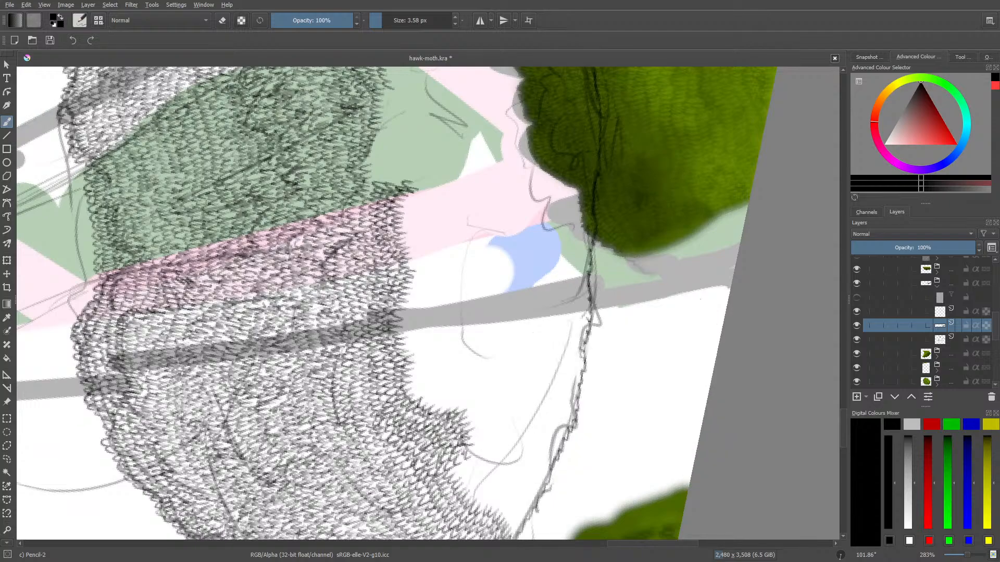
pyautogui.moveTo(842, 410); pyautogui.dragTo(845, 423)
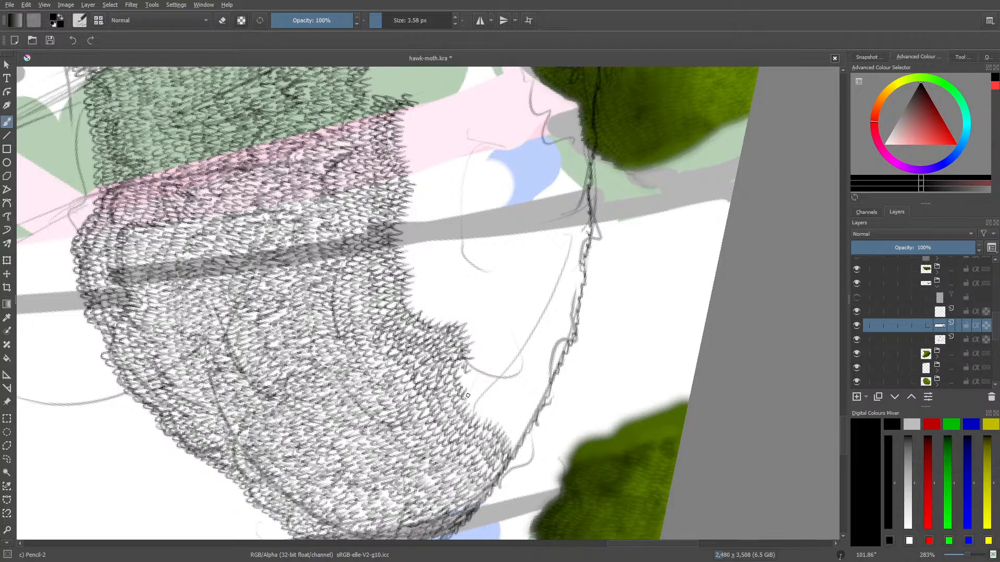
pyautogui.moveTo(470, 409)
pyautogui.mouseDown()
pyautogui.moveTo(492, 419)
pyautogui.moveTo(506, 412)
pyautogui.moveTo(501, 428)
pyautogui.moveTo(518, 419)
pyautogui.moveTo(510, 439)
pyautogui.moveTo(540, 396)
pyautogui.moveTo(523, 435)
pyautogui.mouseUp()
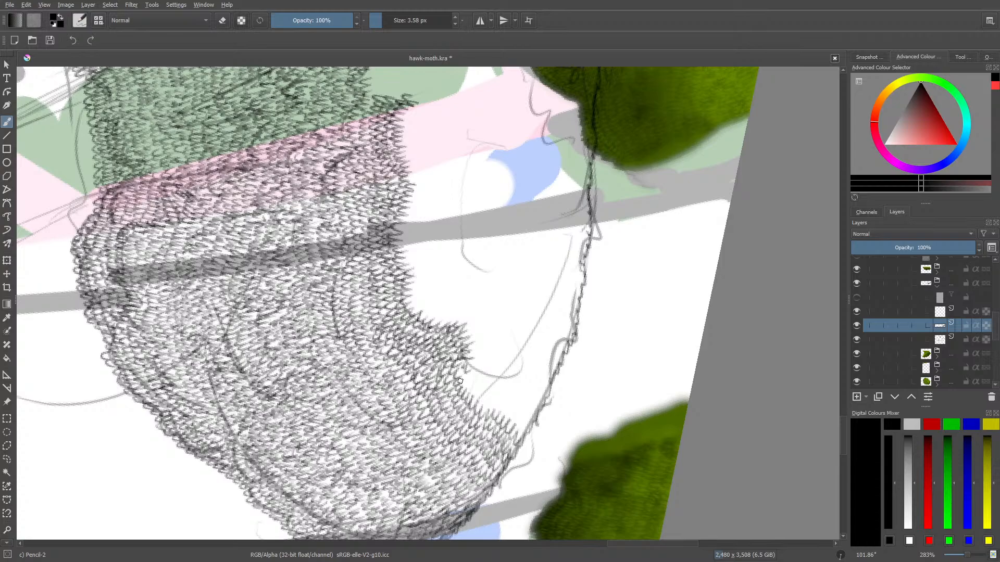
pyautogui.moveTo(460, 381)
pyautogui.mouseDown()
pyautogui.moveTo(505, 400)
pyautogui.moveTo(507, 417)
pyautogui.moveTo(530, 386)
pyautogui.moveTo(517, 415)
pyautogui.moveTo(523, 429)
pyautogui.moveTo(530, 401)
pyautogui.moveTo(520, 410)
pyautogui.moveTo(510, 374)
pyautogui.moveTo(503, 381)
pyautogui.moveTo(516, 391)
pyautogui.moveTo(511, 380)
pyautogui.moveTo(499, 400)
pyautogui.moveTo(500, 385)
pyautogui.moveTo(480, 381)
pyautogui.moveTo(475, 357)
pyautogui.mouseUp()
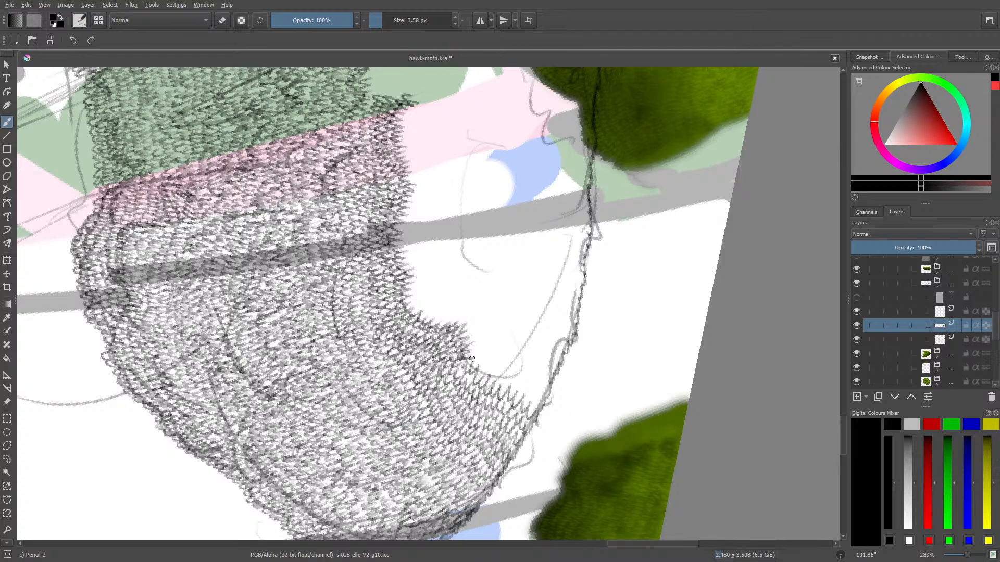
# Build up more angled leaf rows along the clump's sketched outline, blending them into the scalloped row's raised tip
pyautogui.moveTo(478, 354)
pyautogui.mouseDown()
pyautogui.moveTo(492, 379)
pyautogui.moveTo(511, 374)
pyautogui.moveTo(510, 389)
pyautogui.moveTo(521, 348)
pyautogui.moveTo(518, 395)
pyautogui.moveTo(531, 386)
pyautogui.moveTo(536, 405)
pyautogui.moveTo(536, 390)
pyautogui.moveTo(514, 406)
pyautogui.mouseUp()
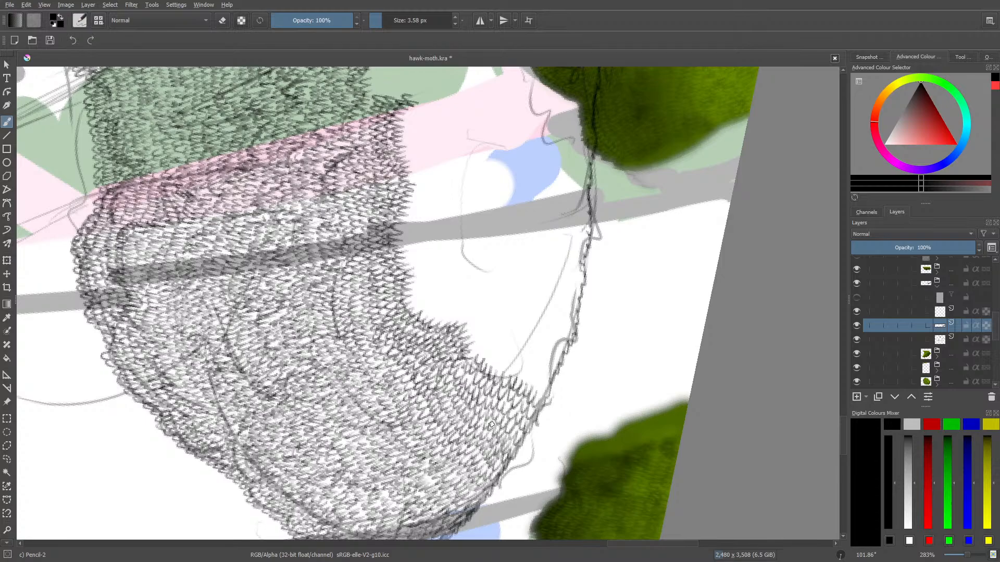
pyautogui.moveTo(471, 326)
pyautogui.mouseDown()
pyautogui.moveTo(474, 346)
pyautogui.moveTo(489, 360)
pyautogui.moveTo(504, 356)
pyautogui.moveTo(517, 378)
pyautogui.mouseUp()
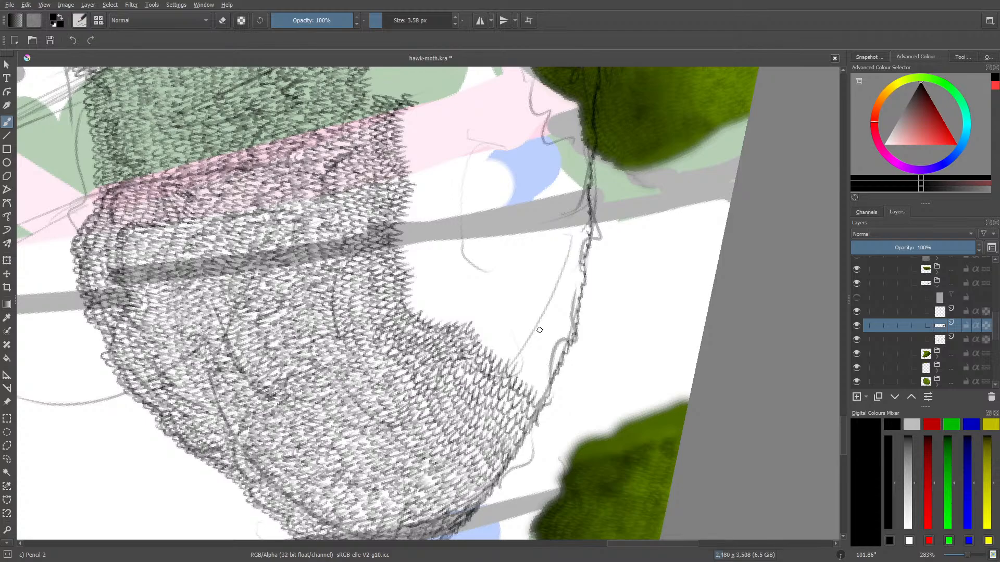
pyautogui.moveTo(516, 367)
pyautogui.mouseDown()
pyautogui.moveTo(543, 358)
pyautogui.moveTo(528, 376)
pyautogui.moveTo(537, 372)
pyautogui.moveTo(539, 392)
pyautogui.moveTo(545, 379)
pyautogui.moveTo(551, 385)
pyautogui.moveTo(523, 353)
pyautogui.mouseUp()
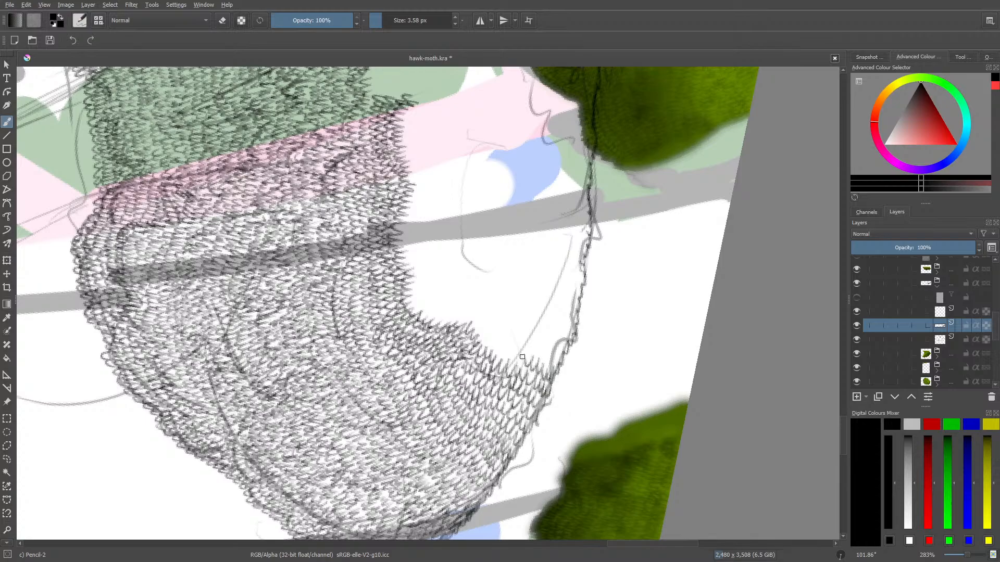
pyautogui.moveTo(522, 357)
pyautogui.mouseDown()
pyautogui.moveTo(488, 347)
pyautogui.moveTo(474, 316)
pyautogui.mouseUp()
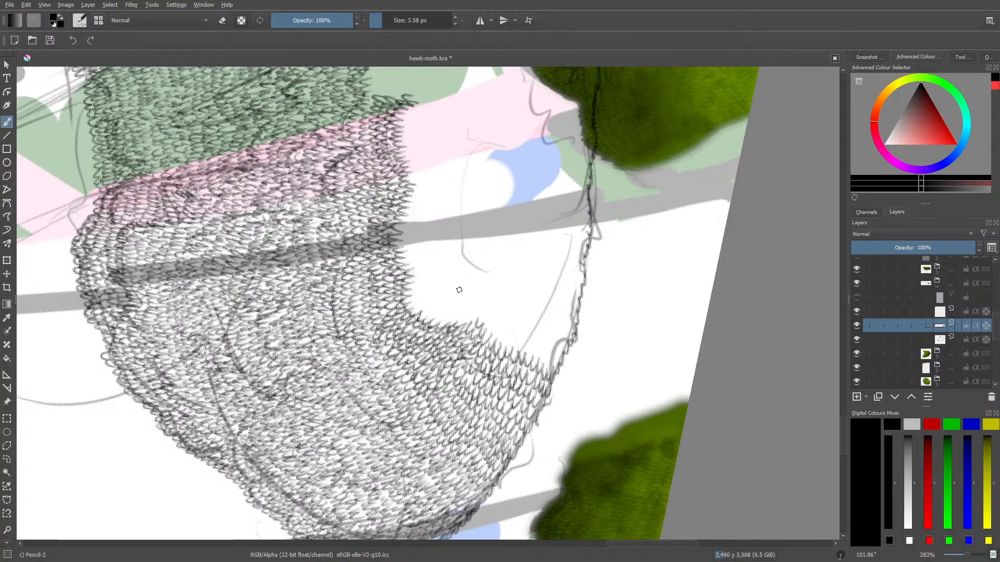
# Fill the dip over the green area between the two pink trunks with rows of leaf strokes, levelling it with the scalloped row
pyautogui.moveTo(843, 434); pyautogui.dragTo(844, 409)
pyautogui.rightClick(427, 323)
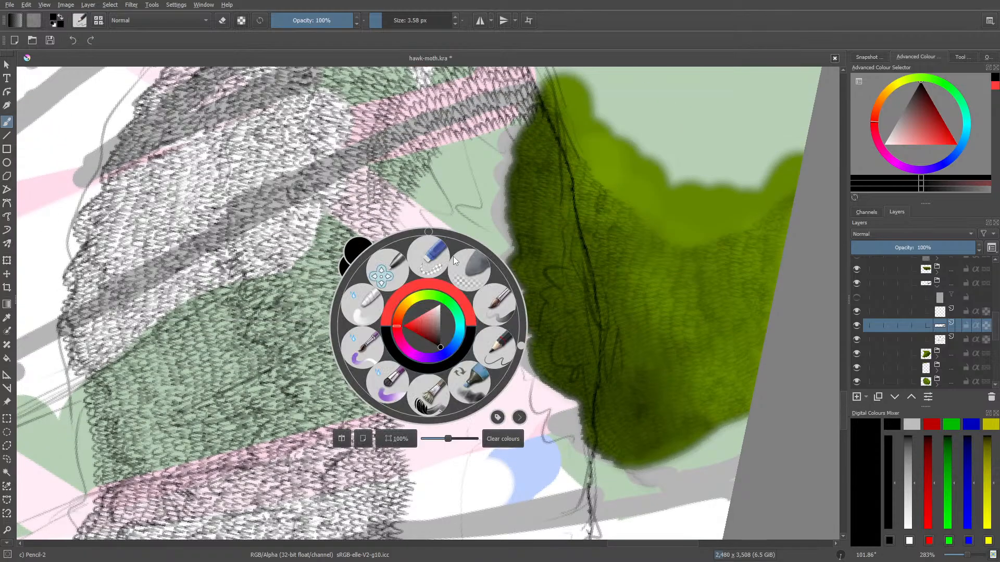
pyautogui.moveTo(522, 344); pyautogui.dragTo(430, 264)
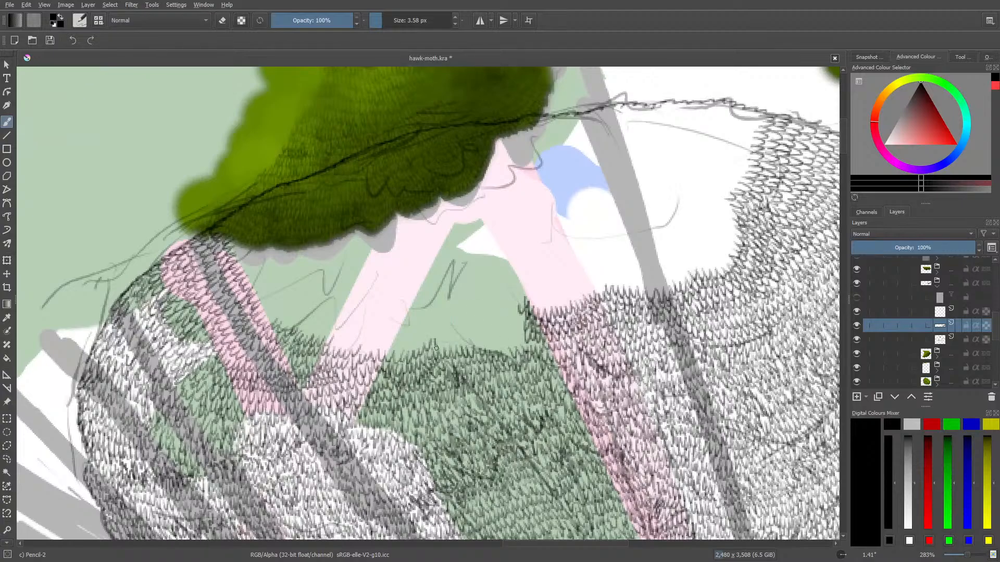
pyautogui.moveTo(436, 348)
pyautogui.mouseDown()
pyautogui.moveTo(452, 332)
pyautogui.moveTo(452, 343)
pyautogui.moveTo(463, 334)
pyautogui.moveTo(484, 358)
pyautogui.moveTo(481, 339)
pyautogui.moveTo(507, 343)
pyautogui.moveTo(522, 327)
pyautogui.moveTo(463, 336)
pyautogui.mouseUp()
pyautogui.rightClick(470, 338)
pyautogui.click(473, 342)
pyautogui.click(488, 225)
pyautogui.moveTo(466, 326); pyautogui.dragTo(450, 336)
pyautogui.moveTo(453, 321); pyautogui.dragTo(436, 337)
pyautogui.moveTo(440, 325); pyautogui.dragTo(426, 344)
pyautogui.moveTo(428, 330)
pyautogui.mouseDown()
pyautogui.moveTo(396, 330)
pyautogui.moveTo(403, 323)
pyautogui.moveTo(428, 326)
pyautogui.mouseUp()
pyautogui.moveTo(441, 308); pyautogui.dragTo(439, 325)
pyautogui.moveTo(452, 310); pyautogui.dragTo(449, 323)
pyautogui.moveTo(460, 304); pyautogui.dragTo(455, 321)
pyautogui.moveTo(469, 304)
pyautogui.mouseDown()
pyautogui.moveTo(482, 323)
pyautogui.moveTo(496, 235)
pyautogui.moveTo(510, 299)
pyautogui.moveTo(490, 323)
pyautogui.moveTo(490, 309)
pyautogui.moveTo(495, 303)
pyautogui.moveTo(505, 323)
pyautogui.mouseUp()
pyautogui.moveTo(516, 301); pyautogui.dragTo(516, 323)
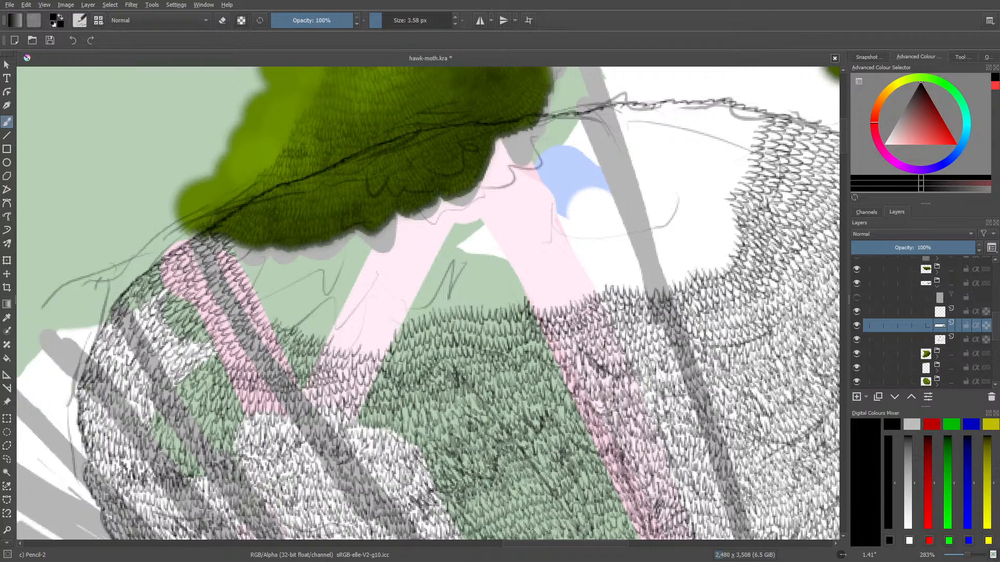
# Add leaf strokes across the narrow pink branch and along the green dip beside the striped trunk under the dark green foliage
pyautogui.moveTo(537, 544); pyautogui.dragTo(517, 555)
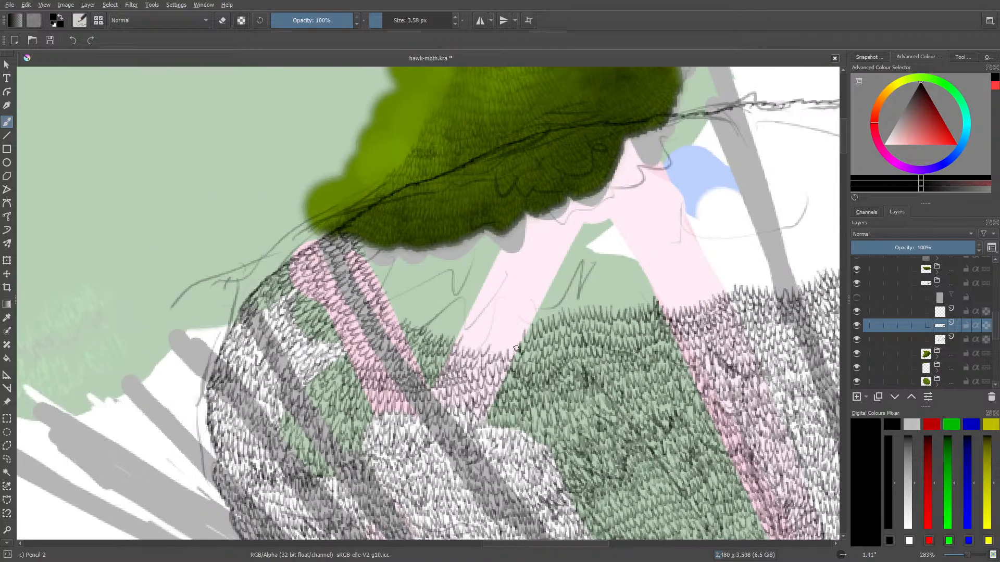
pyautogui.moveTo(516, 338)
pyautogui.mouseDown()
pyautogui.moveTo(466, 326)
pyautogui.moveTo(491, 346)
pyautogui.moveTo(440, 307)
pyautogui.moveTo(432, 279)
pyautogui.moveTo(478, 315)
pyautogui.moveTo(476, 353)
pyautogui.moveTo(464, 336)
pyautogui.moveTo(470, 348)
pyautogui.moveTo(486, 327)
pyautogui.moveTo(489, 346)
pyautogui.moveTo(490, 325)
pyautogui.moveTo(504, 321)
pyautogui.moveTo(520, 341)
pyautogui.mouseUp()
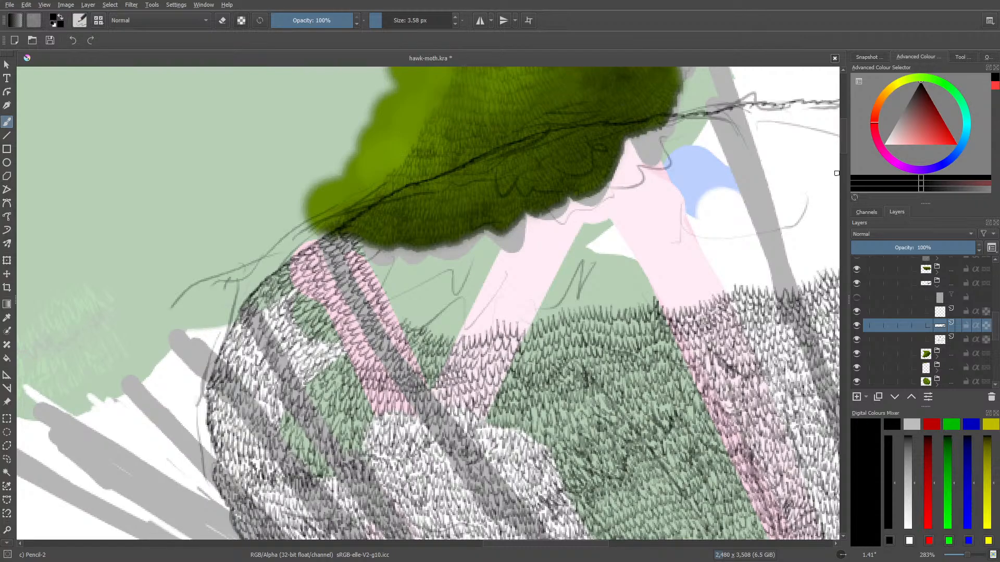
pyautogui.scroll(3, 836, 173)
pyautogui.rightClick(485, 297)
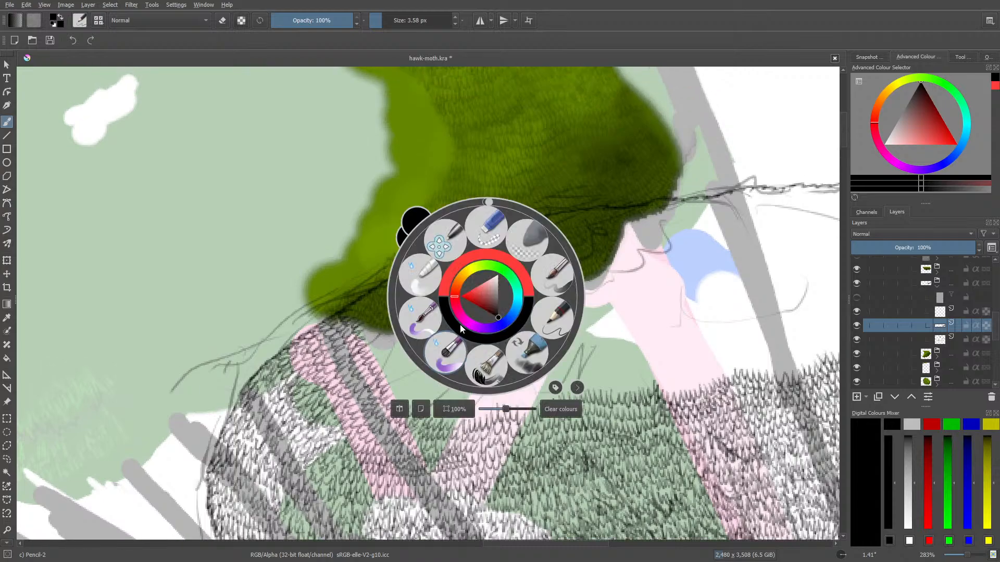
pyautogui.moveTo(487, 201); pyautogui.dragTo(420, 233)
pyautogui.rightClick(419, 234)
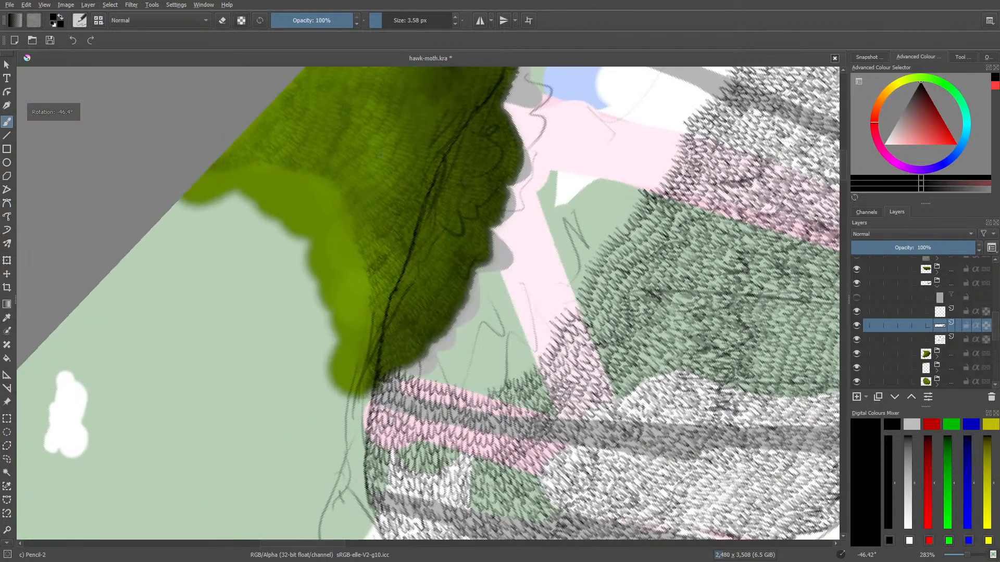
pyautogui.moveTo(381, 363)
pyautogui.mouseDown()
pyautogui.moveTo(415, 356)
pyautogui.moveTo(423, 380)
pyautogui.moveTo(442, 383)
pyautogui.moveTo(450, 359)
pyautogui.mouseUp()
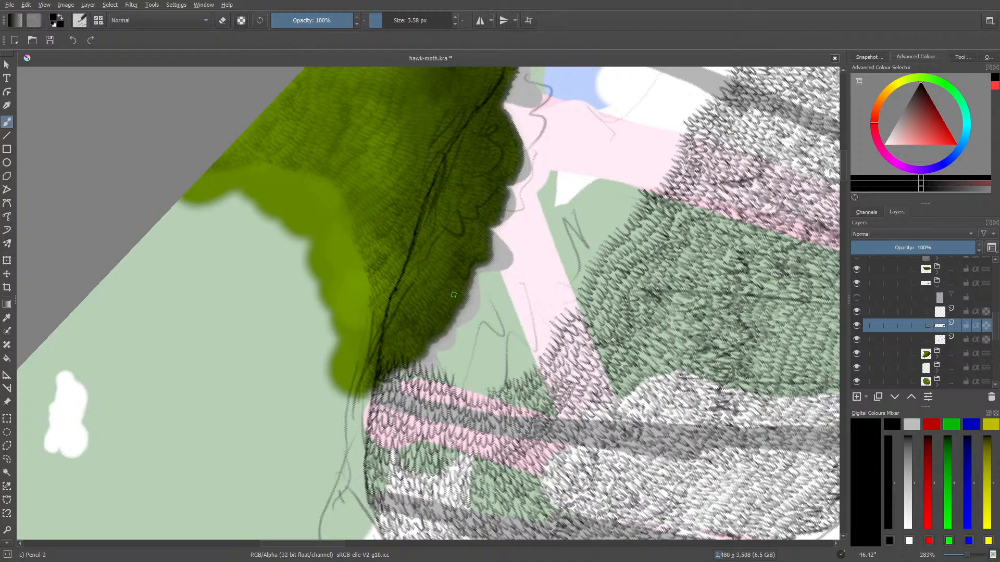
pyautogui.moveTo(455, 385)
pyautogui.mouseDown()
pyautogui.moveTo(469, 373)
pyautogui.moveTo(475, 386)
pyautogui.moveTo(511, 364)
pyautogui.moveTo(519, 371)
pyautogui.moveTo(541, 341)
pyautogui.moveTo(543, 306)
pyautogui.moveTo(556, 311)
pyautogui.moveTo(568, 292)
pyautogui.moveTo(560, 262)
pyautogui.mouseUp()
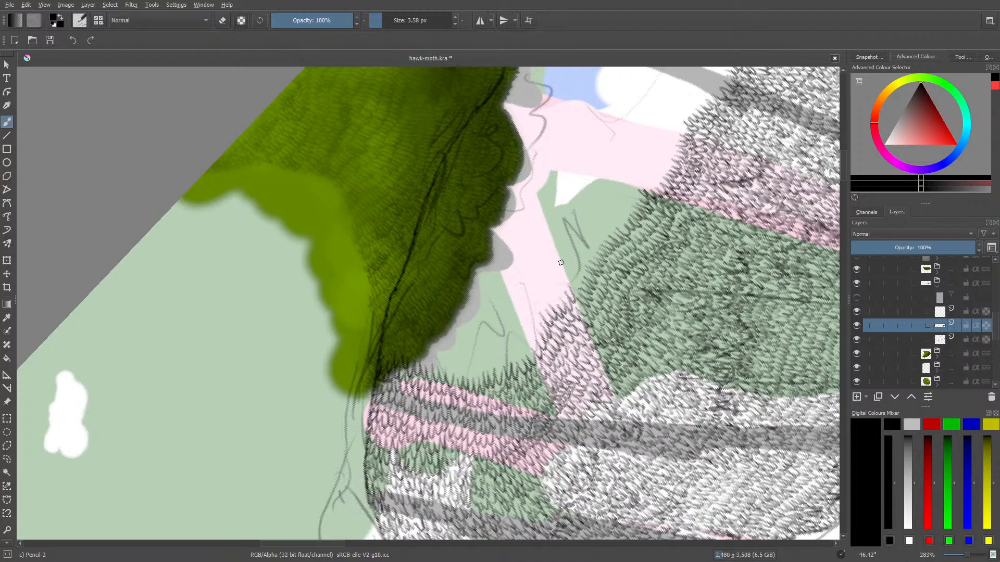
# Extend a row of leaf strokes from the narrow pink branch across the green area to the wide pink trunk
pyautogui.scroll(3, 840, 165)
pyautogui.rightClick(402, 398)
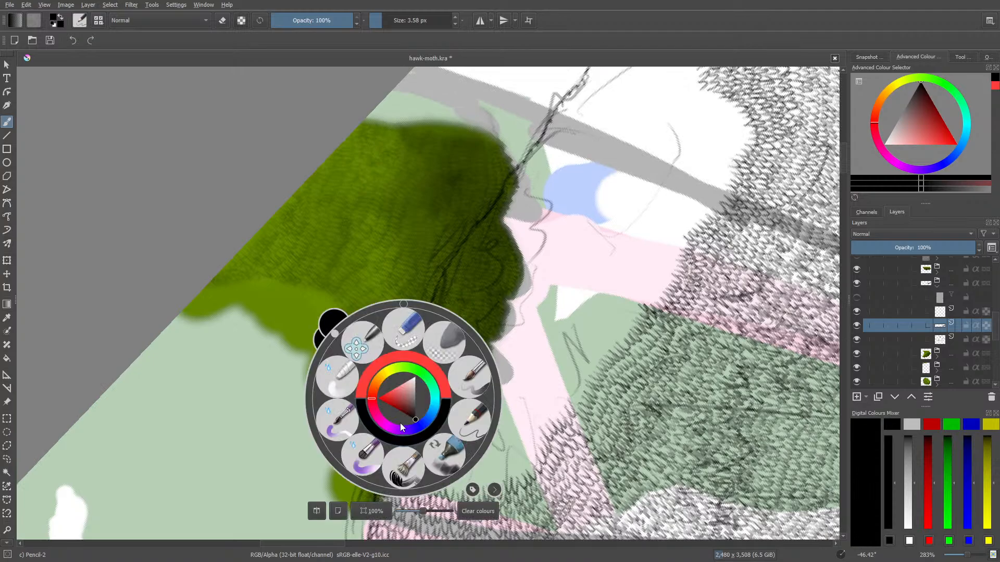
pyautogui.moveTo(333, 333); pyautogui.dragTo(405, 271)
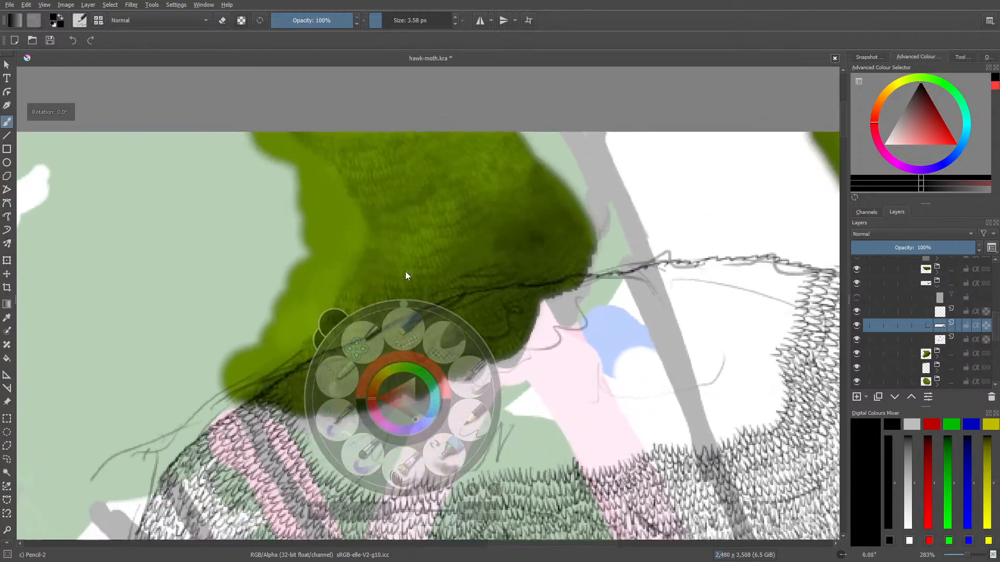
pyautogui.moveTo(452, 478)
pyautogui.mouseDown()
pyautogui.moveTo(482, 470)
pyautogui.moveTo(481, 452)
pyautogui.moveTo(494, 468)
pyautogui.moveTo(505, 443)
pyautogui.moveTo(513, 455)
pyautogui.moveTo(528, 396)
pyautogui.moveTo(536, 466)
pyautogui.moveTo(516, 458)
pyautogui.moveTo(546, 449)
pyautogui.moveTo(553, 466)
pyautogui.moveTo(576, 440)
pyautogui.mouseUp()
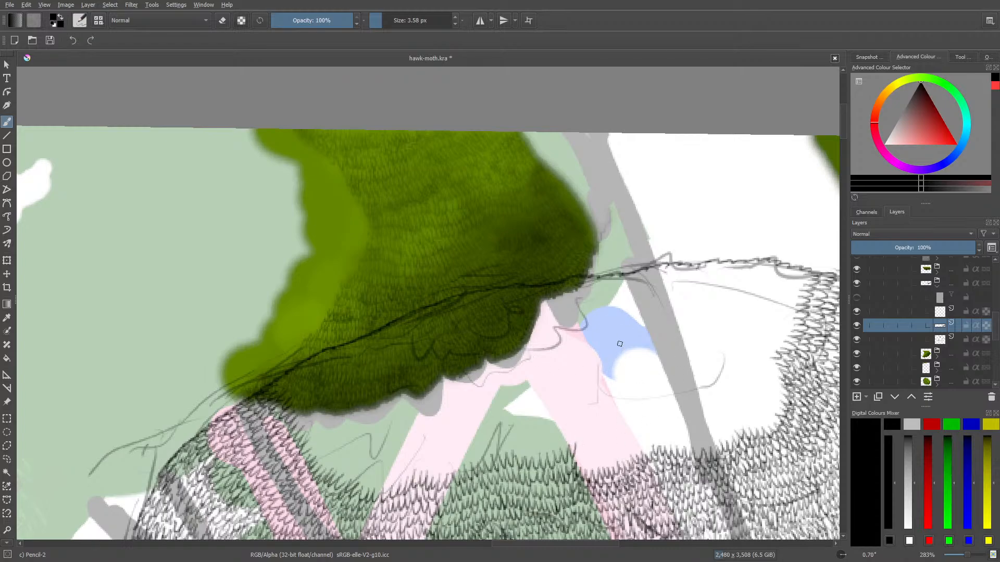
# Erase the stray pencil stroke running from the blue patch over the wide pink trunk, using the Eraser Circle preset
pyautogui.moveTo(622, 338)
pyautogui.mouseDown()
pyautogui.moveTo(610, 360)
pyautogui.moveTo(621, 397)
pyautogui.moveTo(600, 420)
pyautogui.mouseUp()
pyautogui.moveTo(968, 555); pyautogui.dragTo(967, 559)
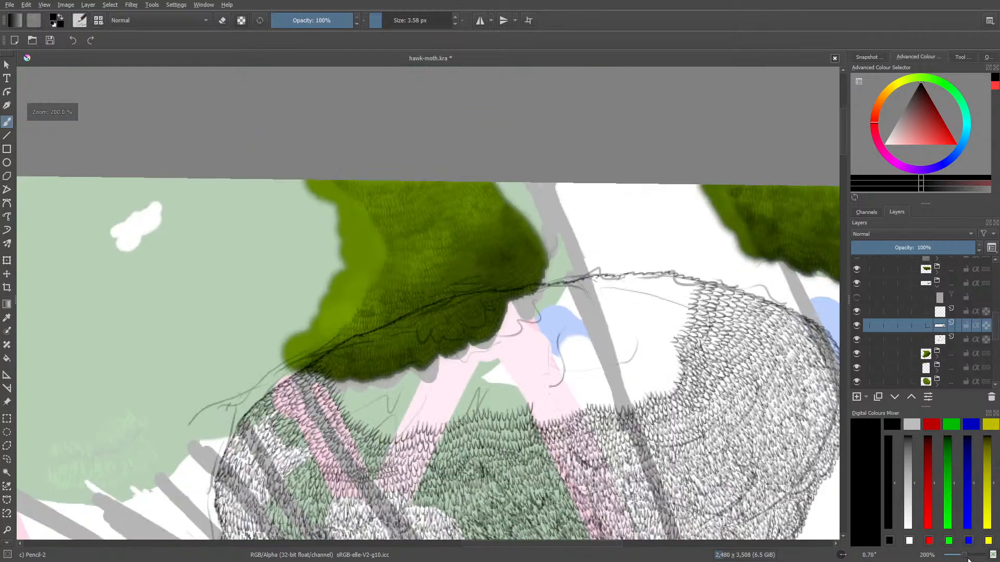
pyautogui.press('/')
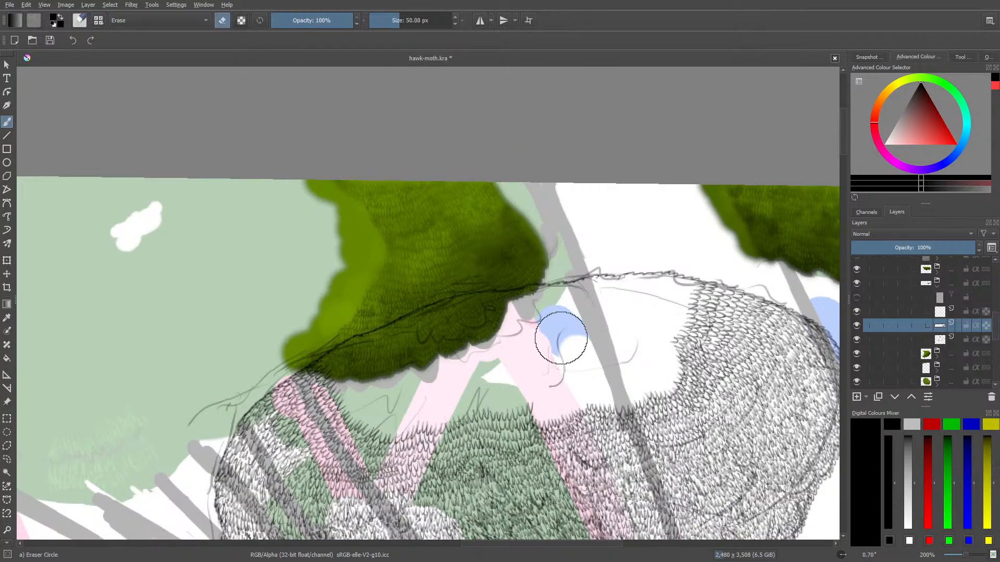
pyautogui.moveTo(562, 336)
pyautogui.mouseDown()
pyautogui.moveTo(557, 377)
pyautogui.moveTo(571, 329)
pyautogui.mouseUp()
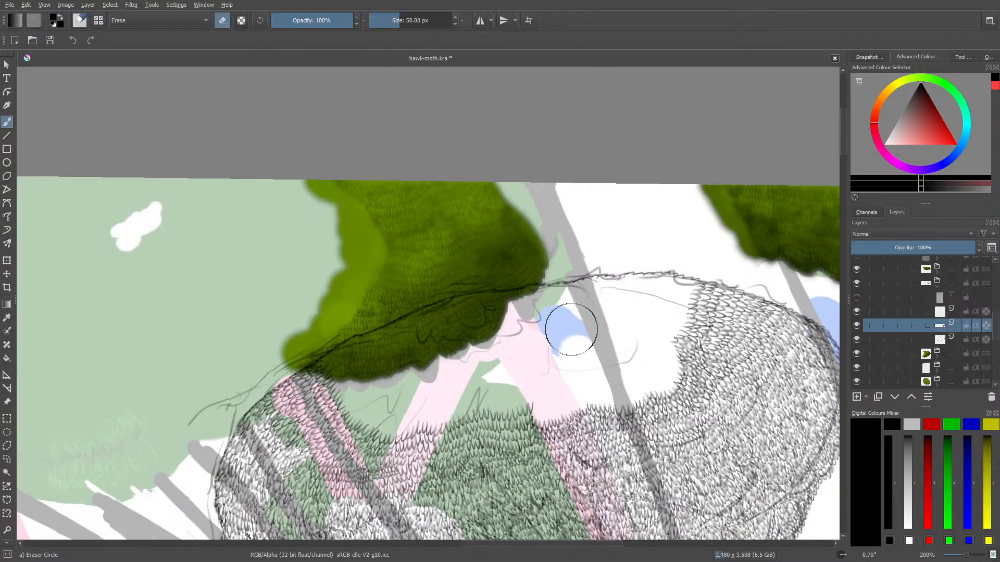
pyautogui.press('/')
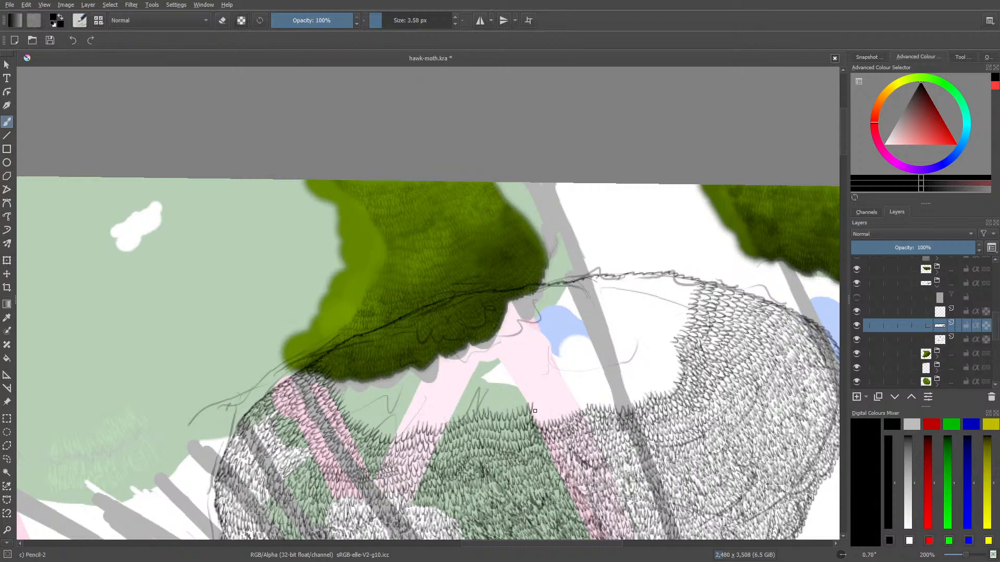
# Add leaf rows across the wide pink trunk and the white strip beside it, continuing over the grey trunk
pyautogui.moveTo(538, 412)
pyautogui.mouseDown()
pyautogui.moveTo(545, 422)
pyautogui.moveTo(574, 401)
pyautogui.mouseUp()
pyautogui.moveTo(581, 402)
pyautogui.mouseDown()
pyautogui.moveTo(628, 399)
pyautogui.moveTo(635, 384)
pyautogui.mouseUp()
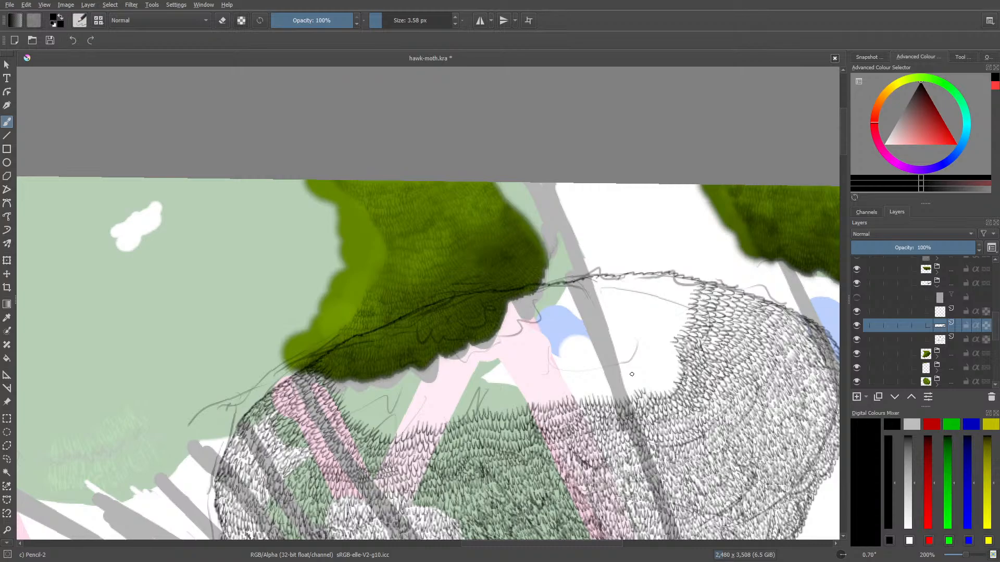
pyautogui.rightClick(501, 328)
pyautogui.moveTo(501, 233); pyautogui.dragTo(552, 258)
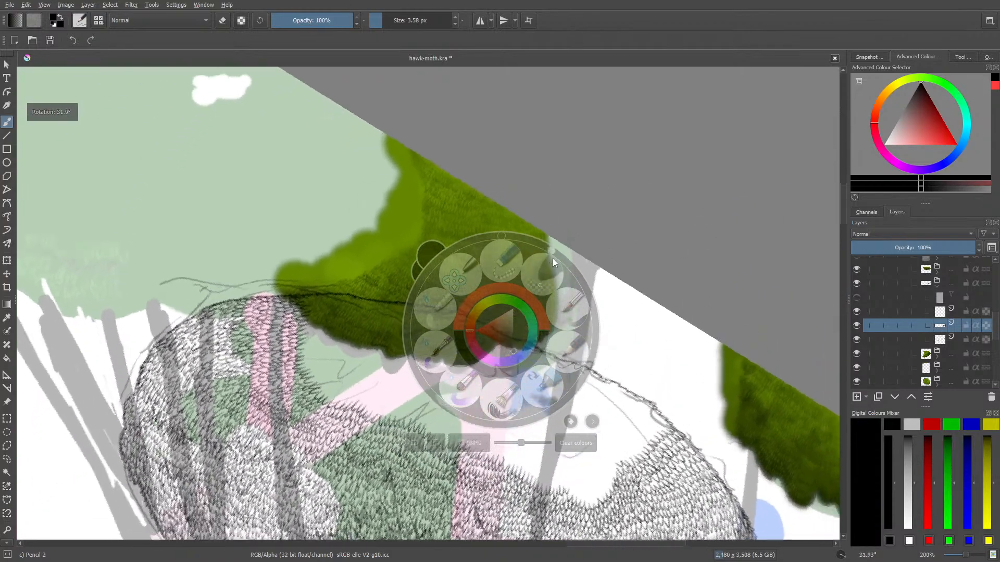
pyautogui.moveTo(843, 229); pyautogui.dragTo(850, 238)
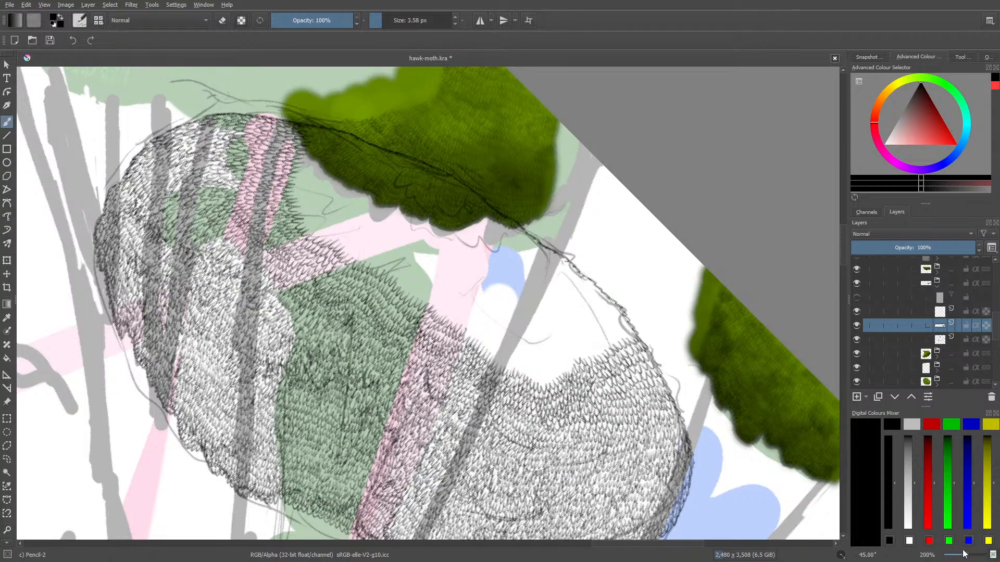
pyautogui.moveTo(965, 554)
pyautogui.mouseDown()
pyautogui.moveTo(956, 557)
pyautogui.moveTo(969, 557)
pyautogui.mouseUp()
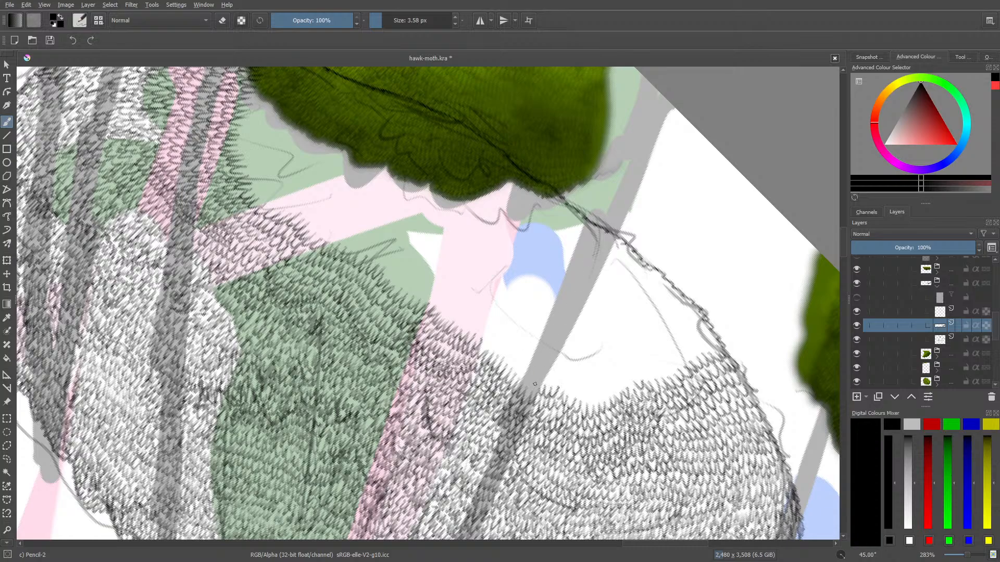
pyautogui.moveTo(535, 365)
pyautogui.mouseDown()
pyautogui.moveTo(557, 390)
pyautogui.moveTo(568, 379)
pyautogui.moveTo(605, 400)
pyautogui.moveTo(623, 385)
pyautogui.moveTo(611, 371)
pyautogui.moveTo(618, 378)
pyautogui.moveTo(575, 384)
pyautogui.moveTo(529, 360)
pyautogui.mouseUp()
# Add another leaf row from the grey trunk back across the white strip and wide pink trunk into the green area
pyautogui.rightClick(311, 307)
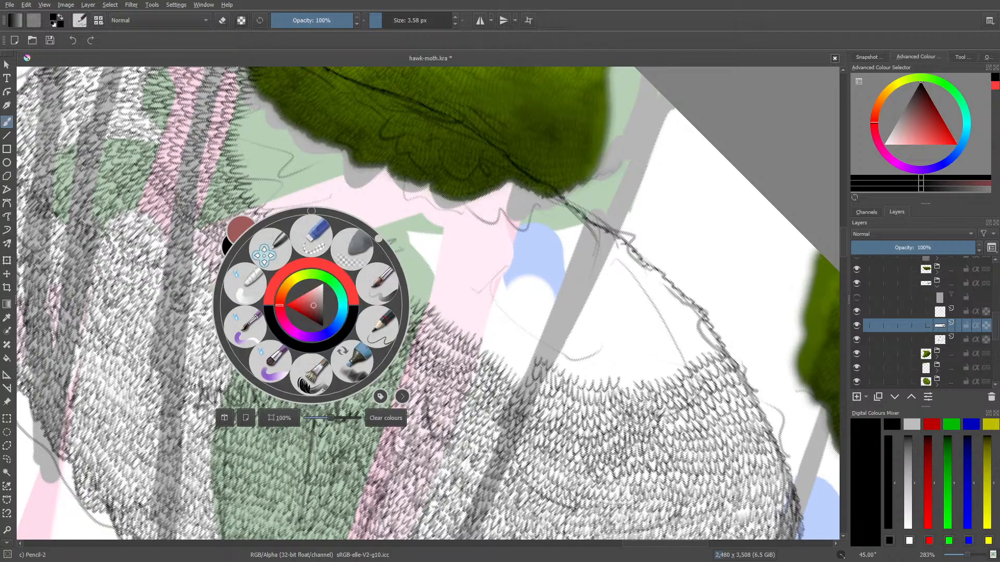
pyautogui.moveTo(378, 239); pyautogui.dragTo(308, 230)
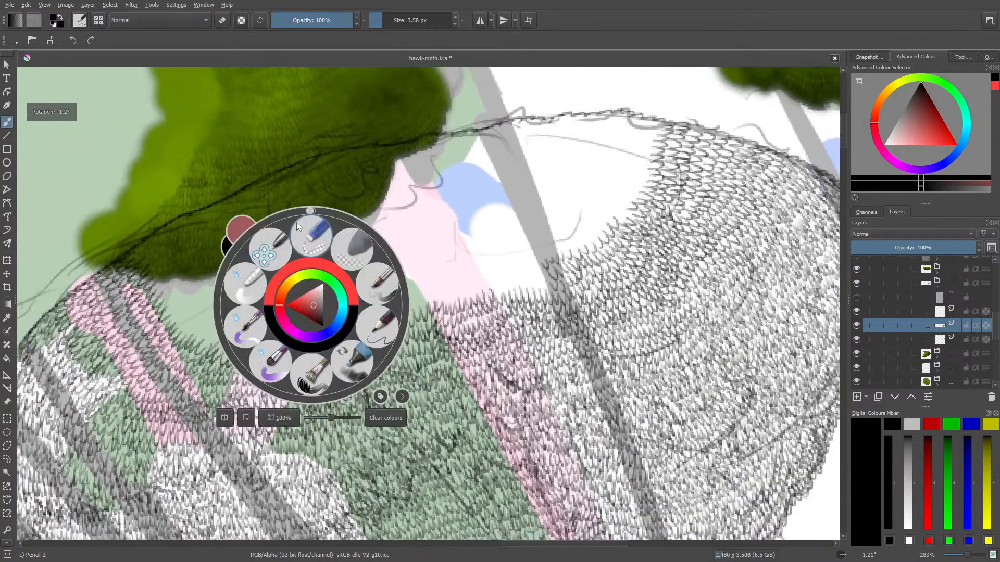
pyautogui.click(434, 207)
pyautogui.moveTo(546, 284)
pyautogui.mouseDown()
pyautogui.moveTo(492, 279)
pyautogui.moveTo(533, 266)
pyautogui.moveTo(536, 251)
pyautogui.mouseUp()
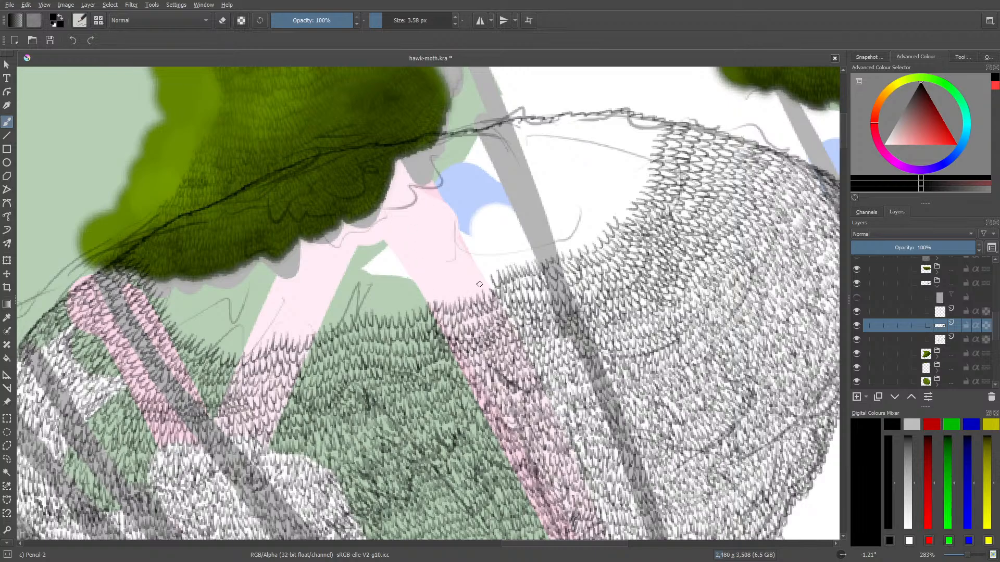
pyautogui.moveTo(488, 278)
pyautogui.mouseDown()
pyautogui.moveTo(454, 300)
pyautogui.moveTo(433, 299)
pyautogui.mouseUp()
pyautogui.moveTo(429, 301)
pyautogui.mouseDown()
pyautogui.moveTo(383, 315)
pyautogui.moveTo(371, 301)
pyautogui.mouseUp()
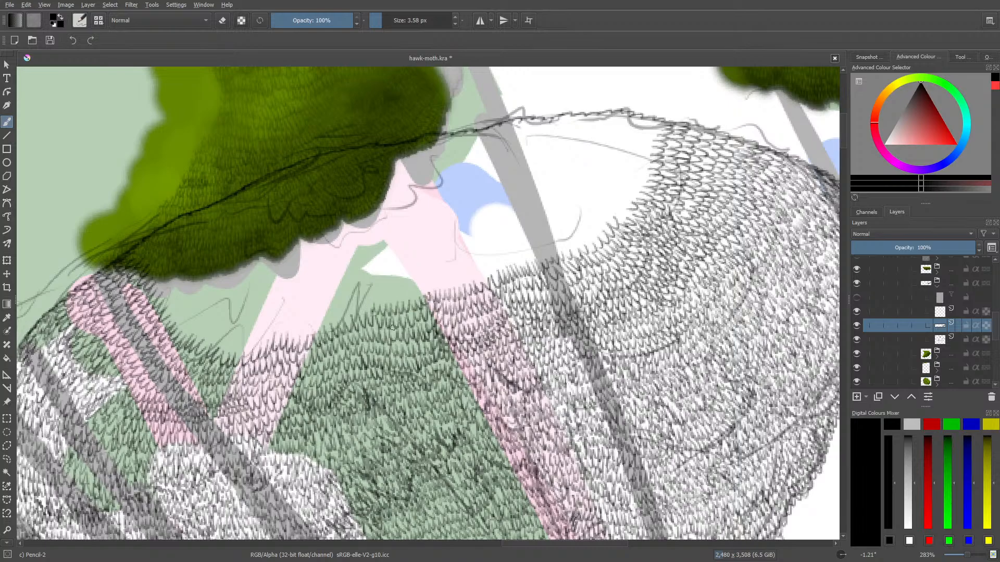
# Carry the leaf rows over the green area and narrow pink branch, filling the green dip up to the dark foliage's edge
pyautogui.moveTo(544, 545); pyautogui.dragTo(518, 543)
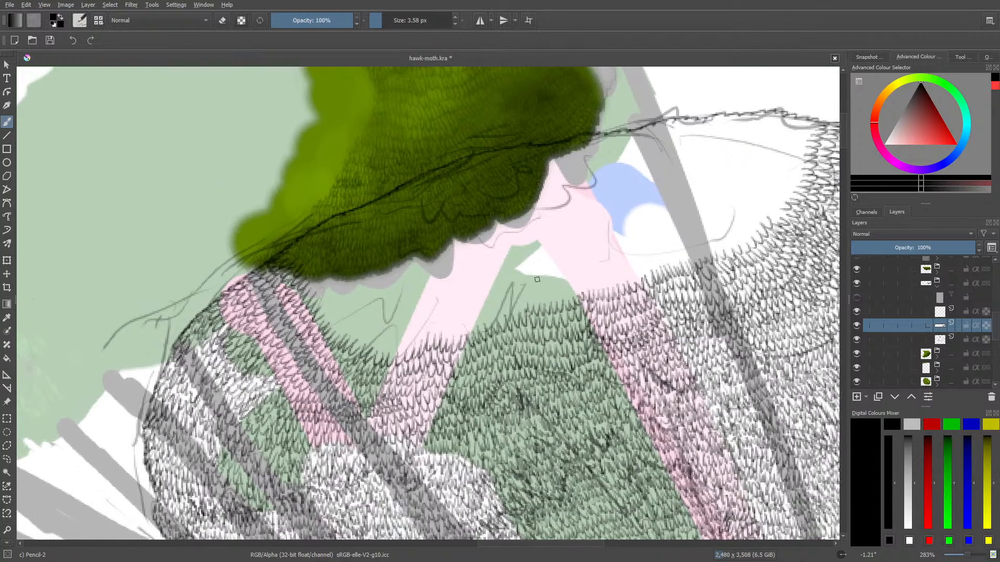
pyautogui.moveTo(517, 316)
pyautogui.mouseDown()
pyautogui.moveTo(521, 306)
pyautogui.moveTo(488, 310)
pyautogui.moveTo(450, 332)
pyautogui.moveTo(379, 343)
pyautogui.moveTo(339, 326)
pyautogui.moveTo(305, 256)
pyautogui.mouseUp()
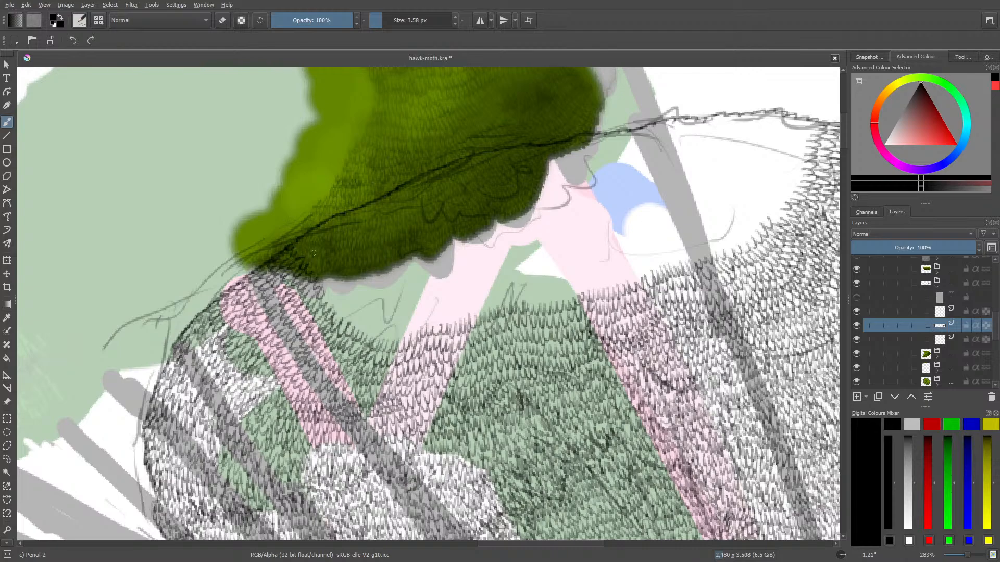
pyautogui.moveTo(338, 303)
pyautogui.mouseDown()
pyautogui.moveTo(371, 338)
pyautogui.moveTo(415, 319)
pyautogui.moveTo(387, 328)
pyautogui.mouseUp()
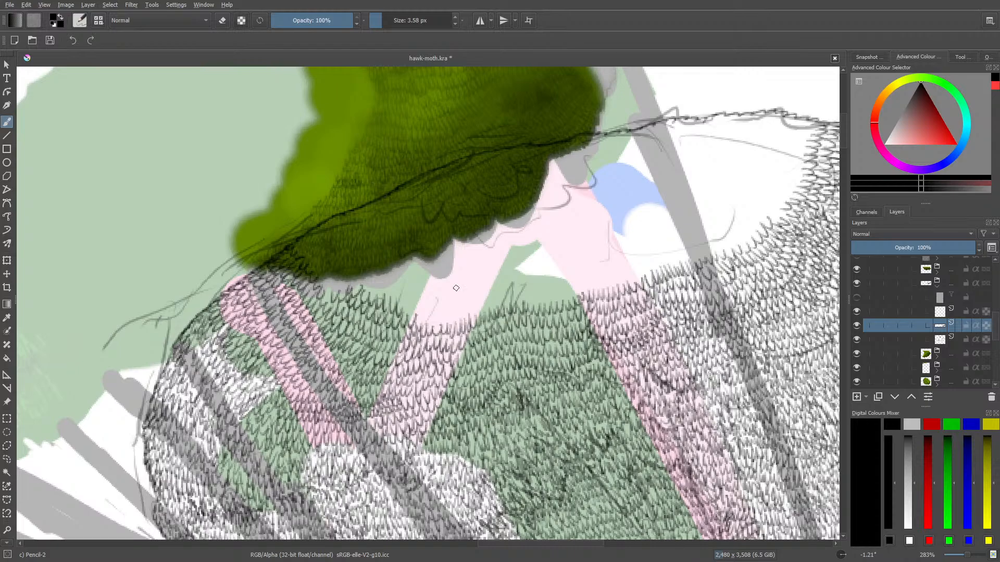
# Draw leaf rows over the dark green foliage's lower tip, continuing across the green patch to the narrow pink branch
pyautogui.rightClick(432, 272)
pyautogui.moveTo(430, 178); pyautogui.dragTo(401, 221)
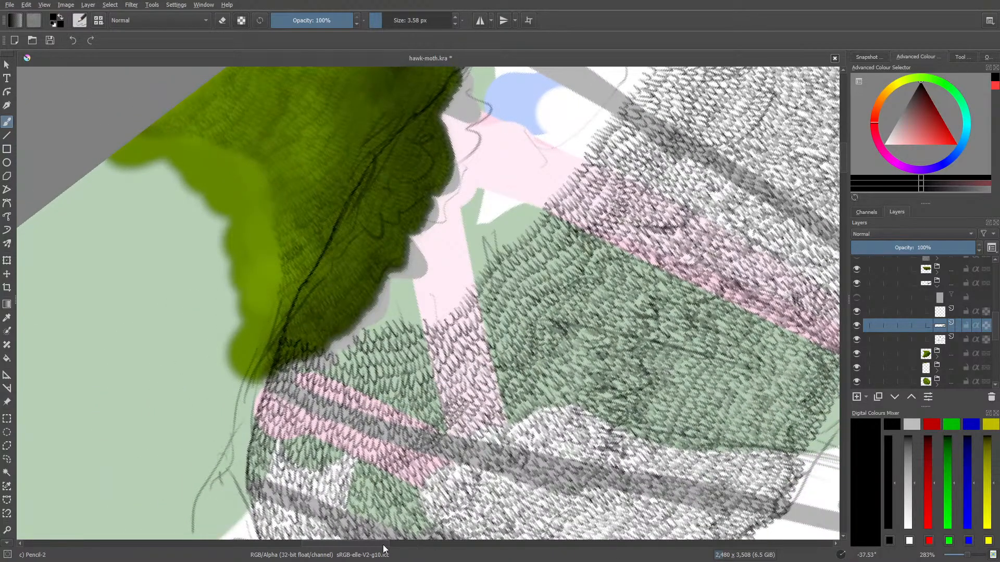
pyautogui.moveTo(383, 544); pyautogui.dragTo(358, 545)
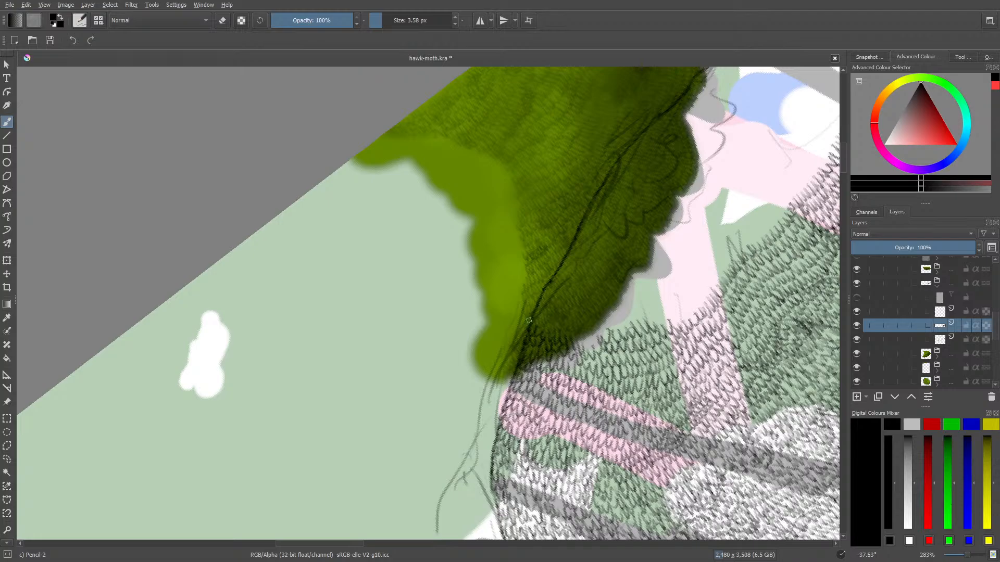
pyautogui.moveTo(529, 320)
pyautogui.mouseDown()
pyautogui.moveTo(571, 323)
pyautogui.moveTo(594, 343)
pyautogui.moveTo(577, 339)
pyautogui.mouseUp()
pyautogui.moveTo(544, 304)
pyautogui.mouseDown()
pyautogui.moveTo(584, 328)
pyautogui.moveTo(683, 309)
pyautogui.mouseUp()
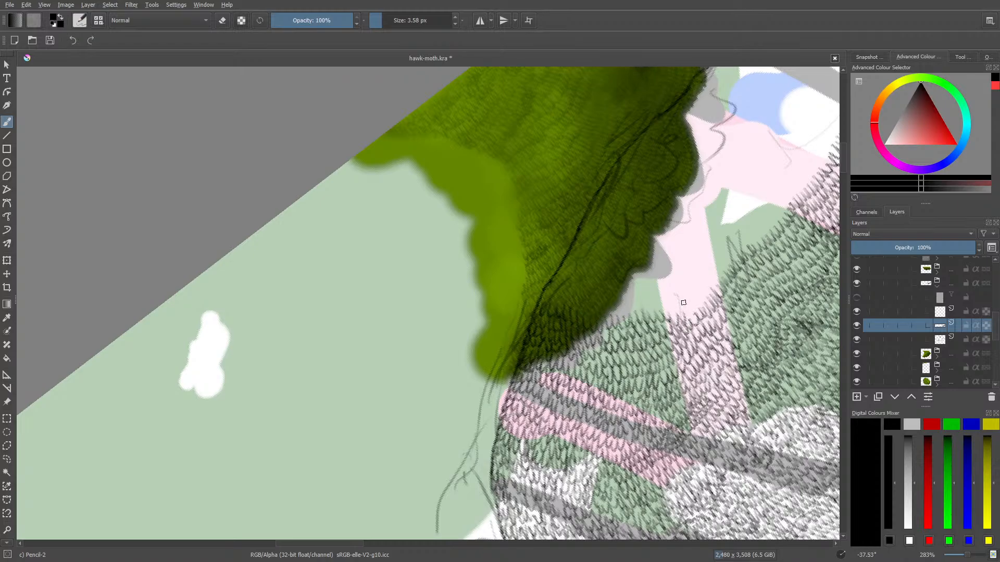
# Fill the lower part of the remaining white area with leaf rows from the sketched outline across to the grey trunk
pyautogui.moveTo(326, 545); pyautogui.dragTo(382, 529)
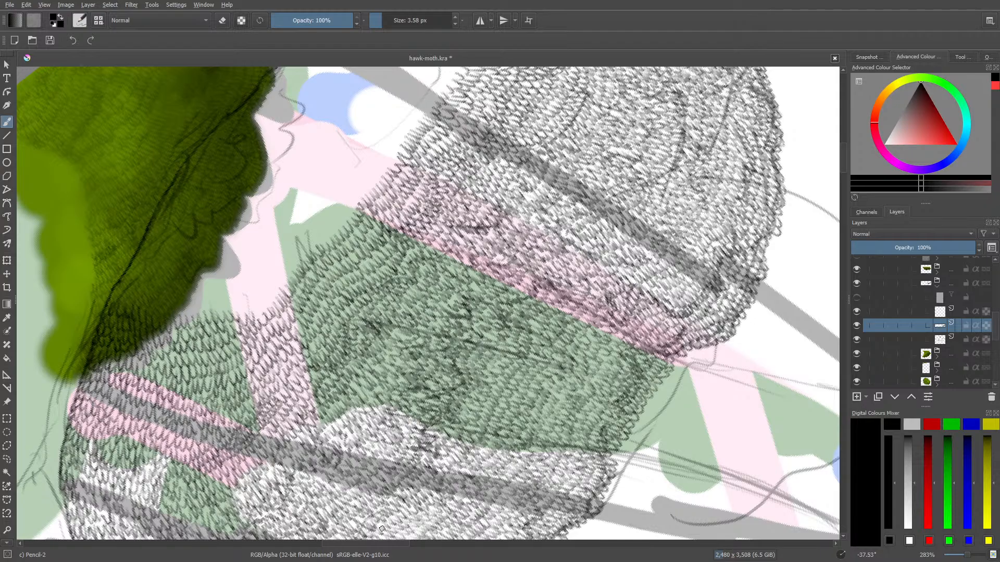
pyautogui.scroll(5, 842, 158)
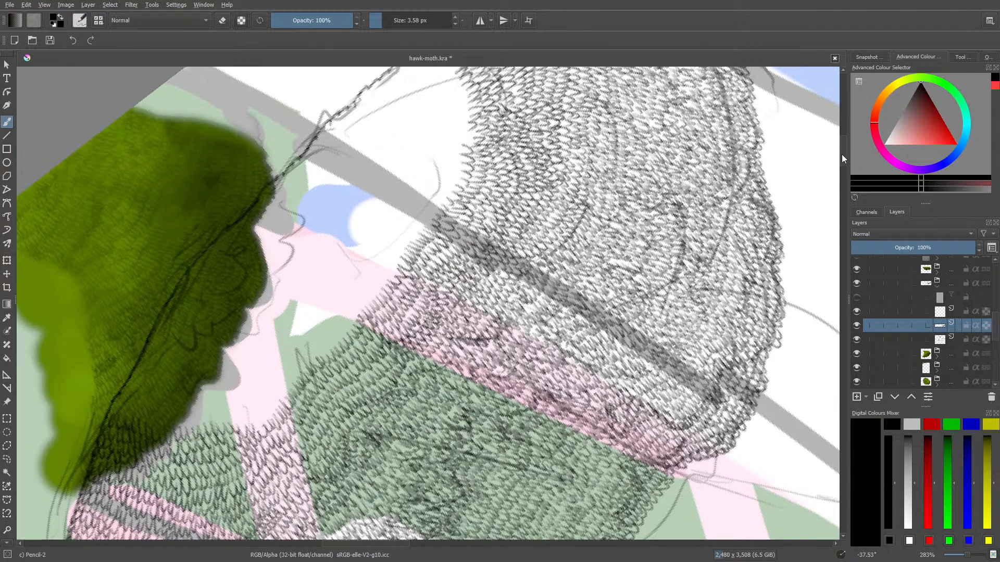
pyautogui.rightClick(224, 398)
pyautogui.moveTo(160, 326); pyautogui.dragTo(295, 308)
pyautogui.click(375, 253)
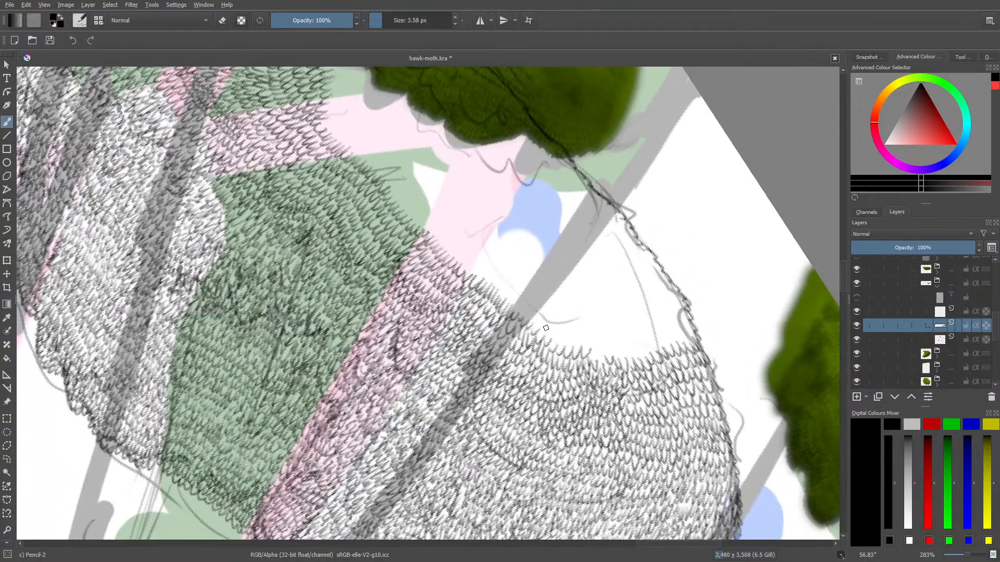
pyautogui.moveTo(544, 327)
pyautogui.mouseDown()
pyautogui.moveTo(566, 338)
pyautogui.moveTo(581, 332)
pyautogui.moveTo(584, 347)
pyautogui.moveTo(595, 334)
pyautogui.moveTo(601, 360)
pyautogui.moveTo(611, 333)
pyautogui.moveTo(619, 355)
pyautogui.moveTo(620, 314)
pyautogui.moveTo(635, 353)
pyautogui.moveTo(639, 333)
pyautogui.moveTo(651, 349)
pyautogui.moveTo(658, 332)
pyautogui.moveTo(666, 347)
pyautogui.moveTo(668, 325)
pyautogui.moveTo(682, 341)
pyautogui.moveTo(688, 316)
pyautogui.moveTo(678, 301)
pyautogui.moveTo(680, 329)
pyautogui.moveTo(662, 318)
pyautogui.moveTo(614, 342)
pyautogui.moveTo(608, 332)
pyautogui.moveTo(592, 338)
pyautogui.moveTo(578, 319)
pyautogui.moveTo(619, 313)
pyautogui.moveTo(635, 327)
pyautogui.moveTo(682, 310)
pyautogui.mouseUp()
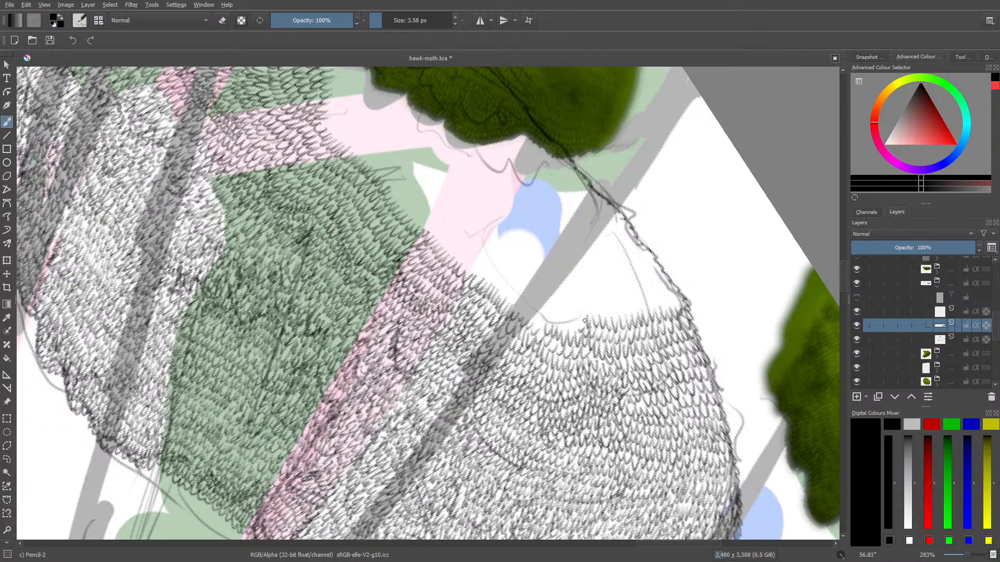
pyautogui.moveTo(584, 321)
pyautogui.mouseDown()
pyautogui.moveTo(554, 320)
pyautogui.moveTo(540, 299)
pyautogui.moveTo(541, 321)
pyautogui.moveTo(541, 309)
pyautogui.moveTo(507, 291)
pyautogui.moveTo(532, 300)
pyautogui.mouseUp()
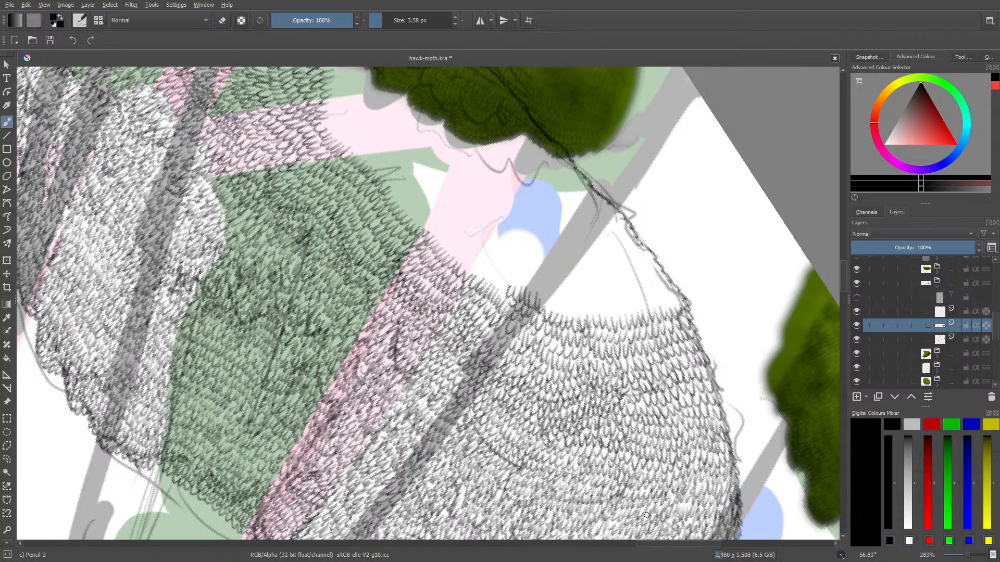
# Add leaf rows along the green area's upper edge and narrow pink branch, and another row across the white area to the grey trunk
pyautogui.moveTo(650, 545); pyautogui.dragTo(638, 544)
pyautogui.moveTo(842, 268); pyautogui.dragTo(840, 256)
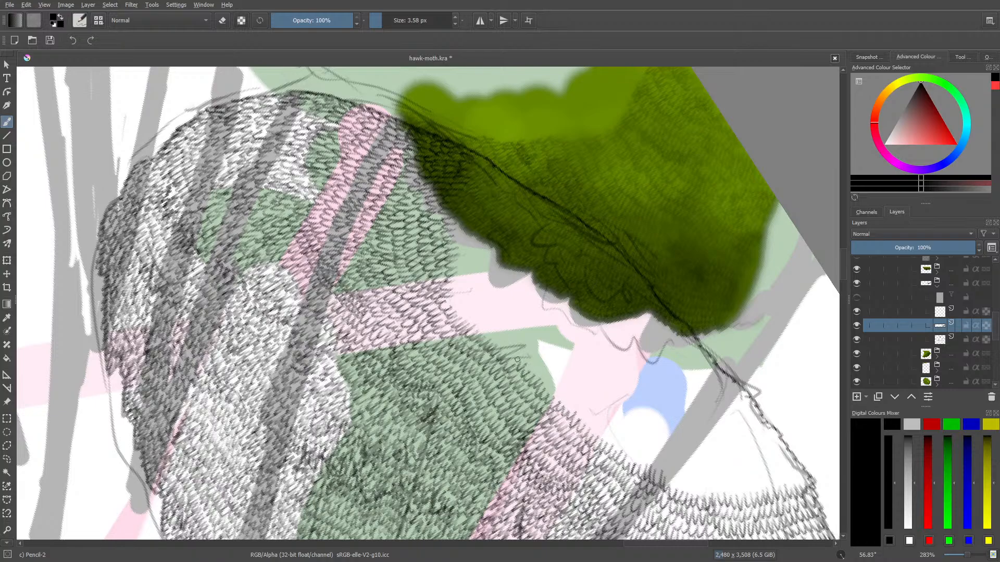
pyautogui.moveTo(521, 359)
pyautogui.mouseDown()
pyautogui.moveTo(500, 320)
pyautogui.moveTo(485, 330)
pyautogui.moveTo(480, 290)
pyautogui.moveTo(478, 327)
pyautogui.moveTo(468, 293)
pyautogui.moveTo(458, 291)
pyautogui.mouseUp()
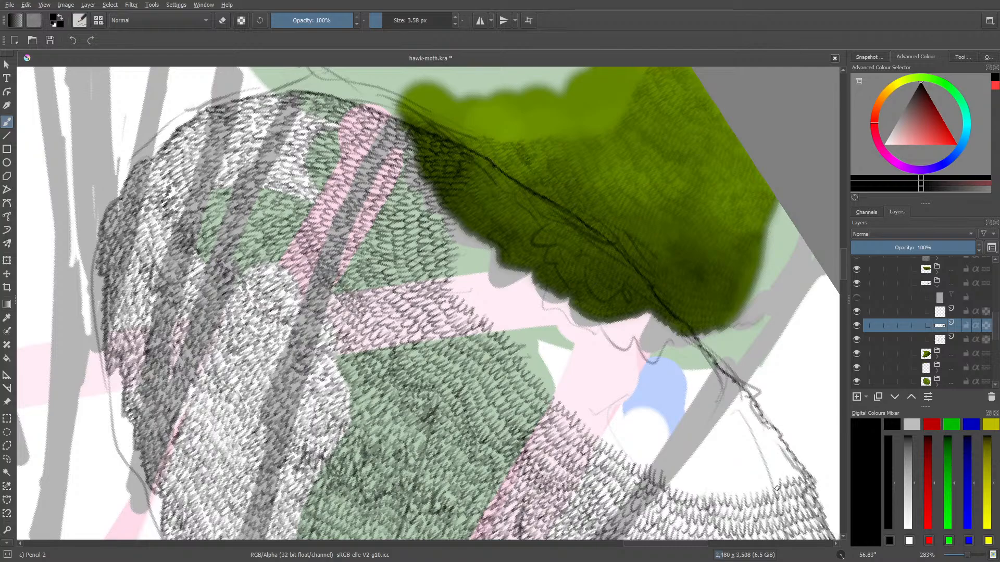
pyautogui.moveTo(741, 491)
pyautogui.mouseDown()
pyautogui.moveTo(704, 493)
pyautogui.moveTo(695, 472)
pyautogui.moveTo(685, 490)
pyautogui.moveTo(657, 472)
pyautogui.mouseUp()
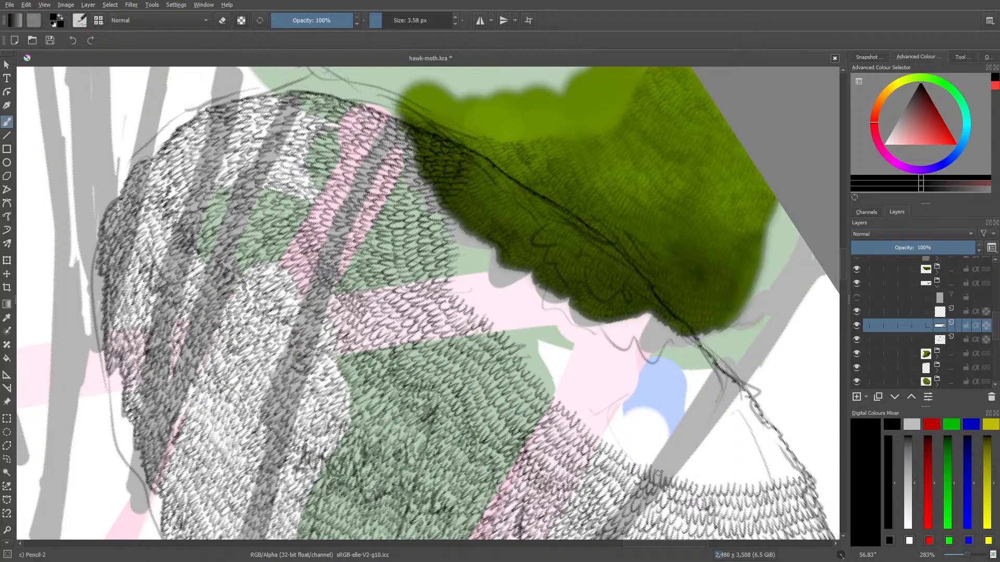
# Draw leaf rows over the narrow pink branch and the green area beside it, up to the dark foliage's lower edge
pyautogui.rightClick(508, 242)
pyautogui.moveTo(582, 183); pyautogui.dragTo(502, 150)
pyautogui.click(462, 100)
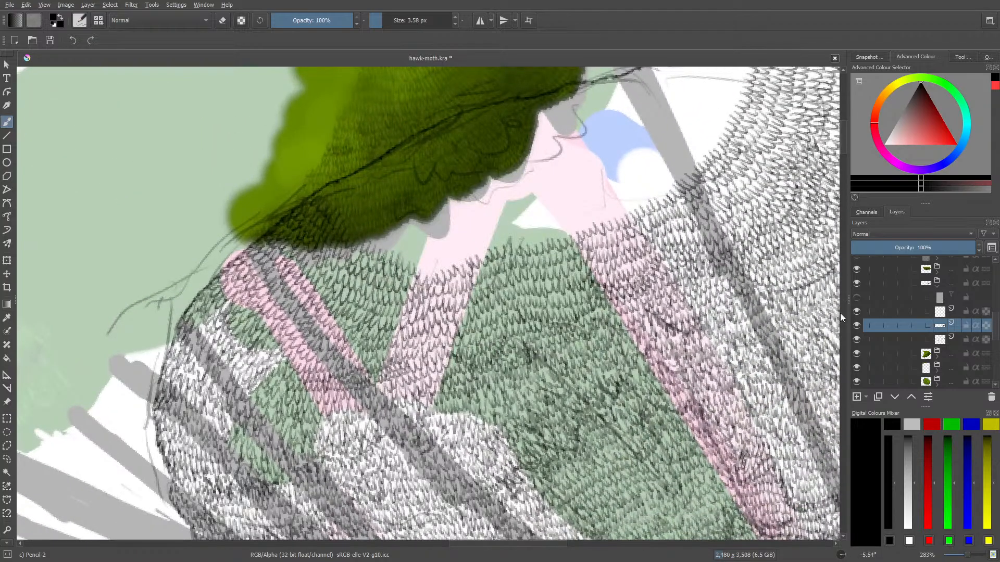
pyautogui.scroll(4, 842, 134)
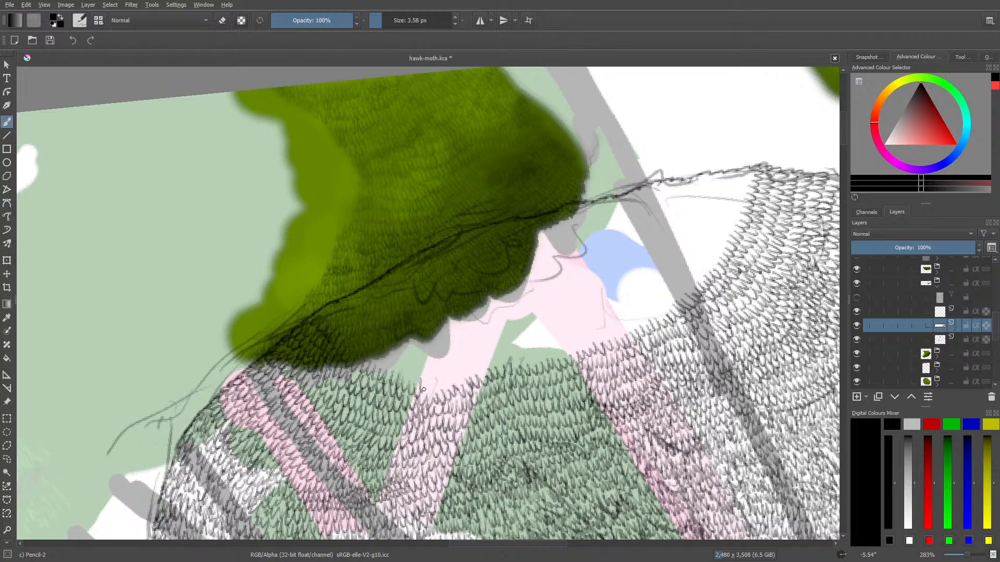
pyautogui.moveTo(437, 388)
pyautogui.mouseDown()
pyautogui.moveTo(476, 357)
pyautogui.moveTo(449, 371)
pyautogui.moveTo(443, 360)
pyautogui.moveTo(431, 374)
pyautogui.moveTo(371, 354)
pyautogui.mouseUp()
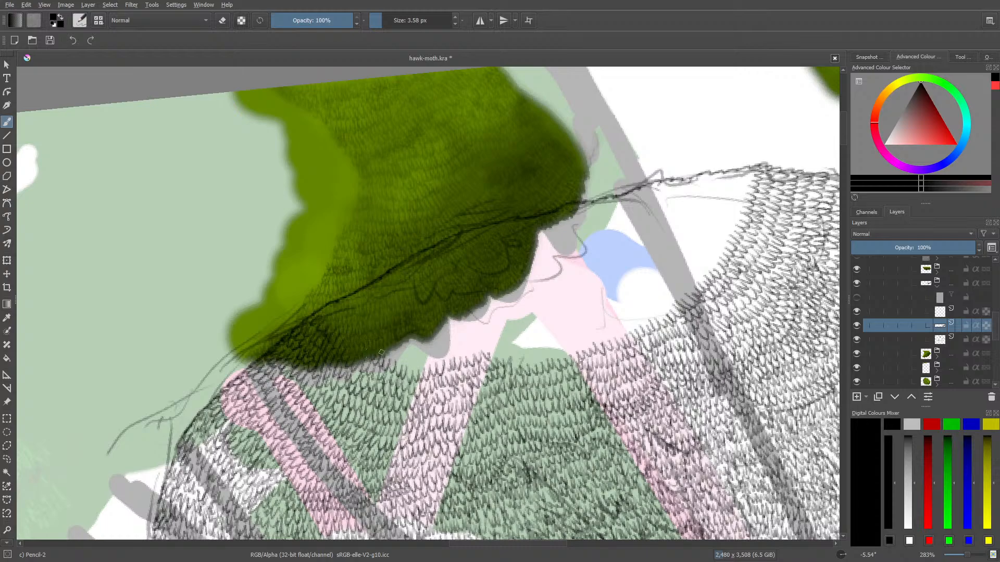
# Draw a few test strokes on the empty pale green area and erase them with the Eraser Soft brush preset at 60 px
pyautogui.moveTo(491, 545); pyautogui.dragTo(478, 545)
pyautogui.moveTo(280, 247)
pyautogui.mouseDown()
pyautogui.moveTo(275, 299)
pyautogui.moveTo(279, 251)
pyautogui.moveTo(273, 290)
pyautogui.moveTo(270, 266)
pyautogui.moveTo(271, 288)
pyautogui.moveTo(258, 306)
pyautogui.mouseUp()
pyautogui.moveTo(259, 269); pyautogui.dragTo(258, 300)
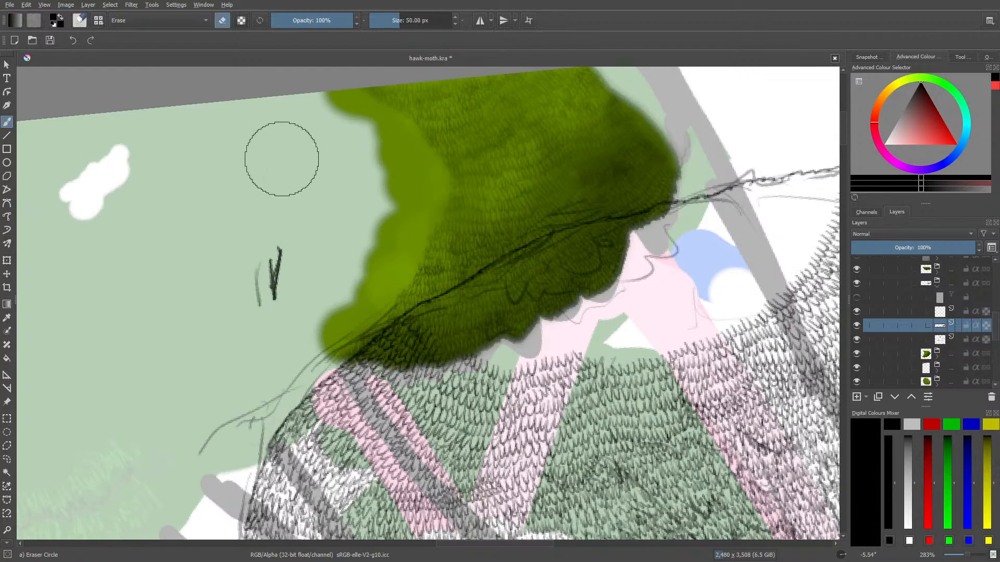
pyautogui.click(79, 20)
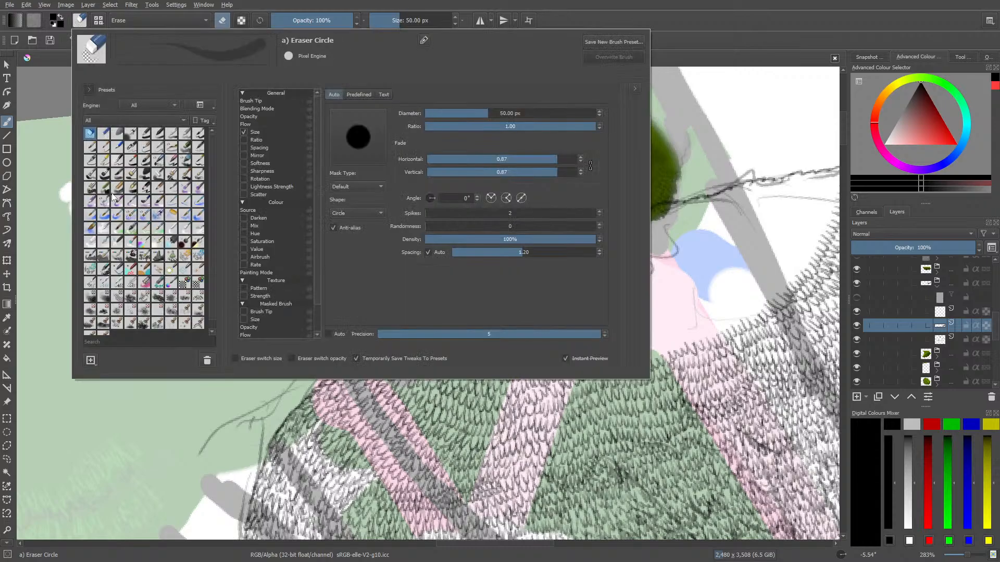
pyautogui.click(117, 132)
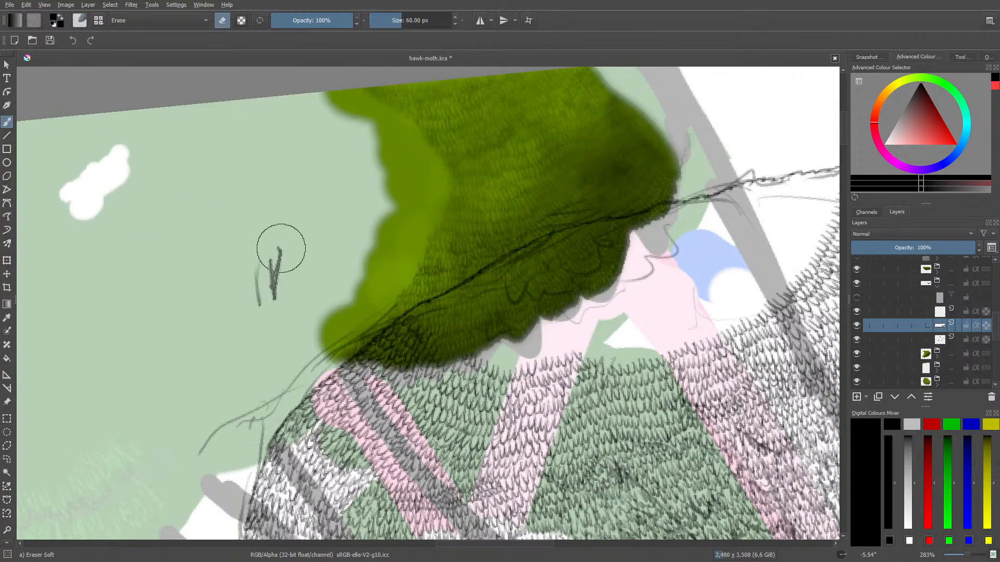
pyautogui.moveTo(281, 247)
pyautogui.mouseDown()
pyautogui.moveTo(273, 297)
pyautogui.moveTo(282, 239)
pyautogui.mouseUp()
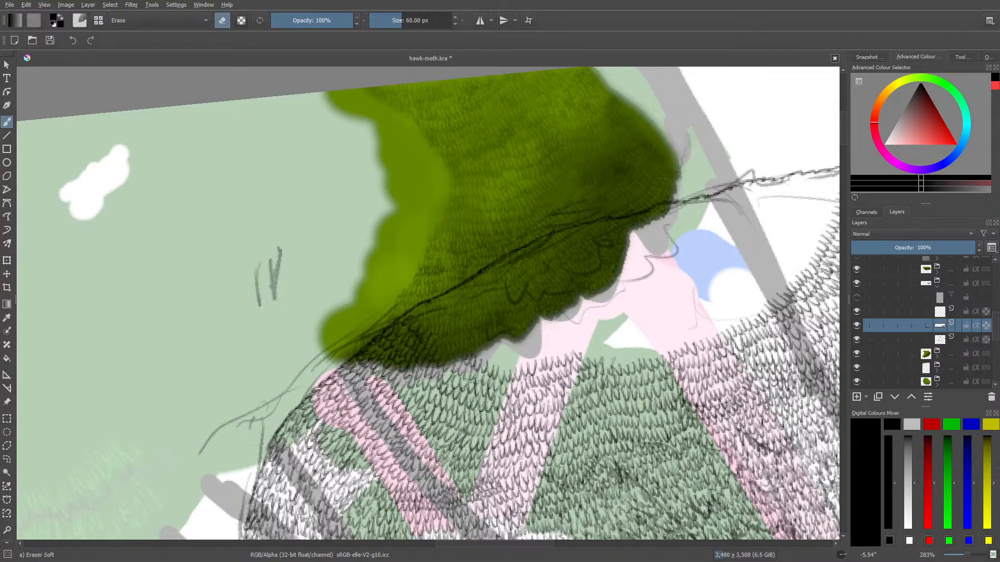
pyautogui.moveTo(265, 281); pyautogui.dragTo(265, 287)
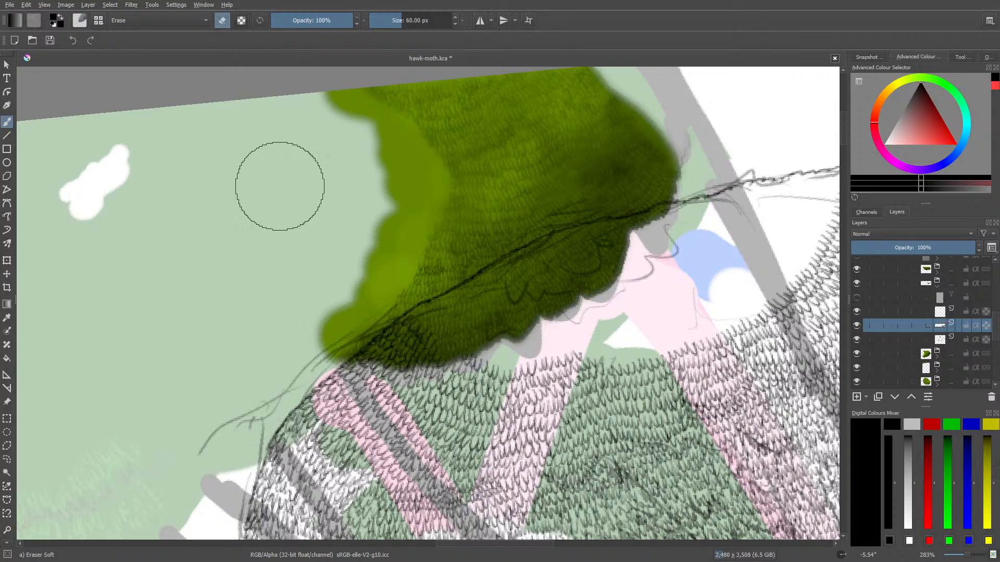
pyautogui.press('/')
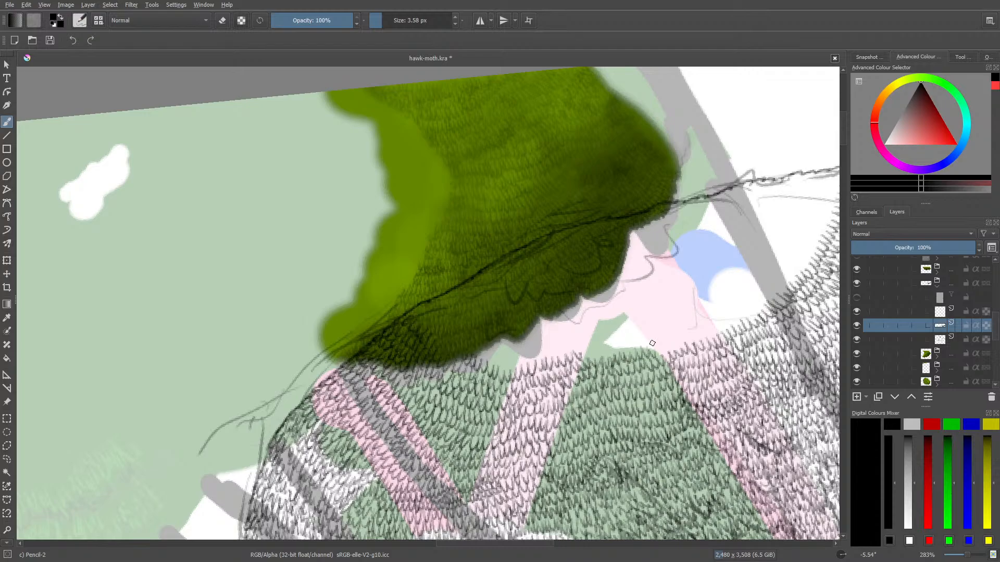
# Add a leaf row along the large green area's upper edge and extend the texture over the dark foliage's lower part
pyautogui.moveTo(660, 348)
pyautogui.mouseDown()
pyautogui.moveTo(605, 341)
pyautogui.moveTo(585, 355)
pyautogui.mouseUp()
pyautogui.moveTo(446, 343)
pyautogui.mouseDown()
pyautogui.moveTo(456, 357)
pyautogui.moveTo(435, 320)
pyautogui.mouseUp()
pyautogui.moveTo(429, 313); pyautogui.dragTo(423, 309)
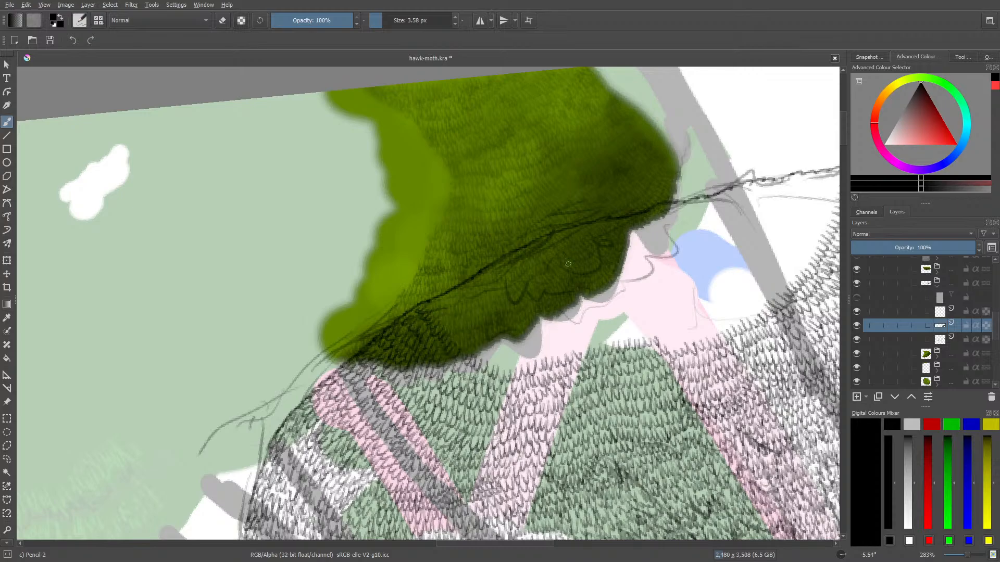
pyautogui.moveTo(439, 302)
pyautogui.mouseDown()
pyautogui.moveTo(448, 329)
pyautogui.moveTo(463, 334)
pyautogui.moveTo(493, 315)
pyautogui.moveTo(472, 356)
pyautogui.moveTo(485, 344)
pyautogui.moveTo(504, 369)
pyautogui.moveTo(520, 353)
pyautogui.moveTo(534, 357)
pyautogui.moveTo(536, 342)
pyautogui.moveTo(496, 349)
pyautogui.moveTo(475, 339)
pyautogui.moveTo(461, 295)
pyautogui.moveTo(497, 337)
pyautogui.moveTo(529, 327)
pyautogui.moveTo(496, 318)
pyautogui.moveTo(471, 297)
pyautogui.mouseUp()
pyautogui.moveTo(491, 541); pyautogui.dragTo(522, 541)
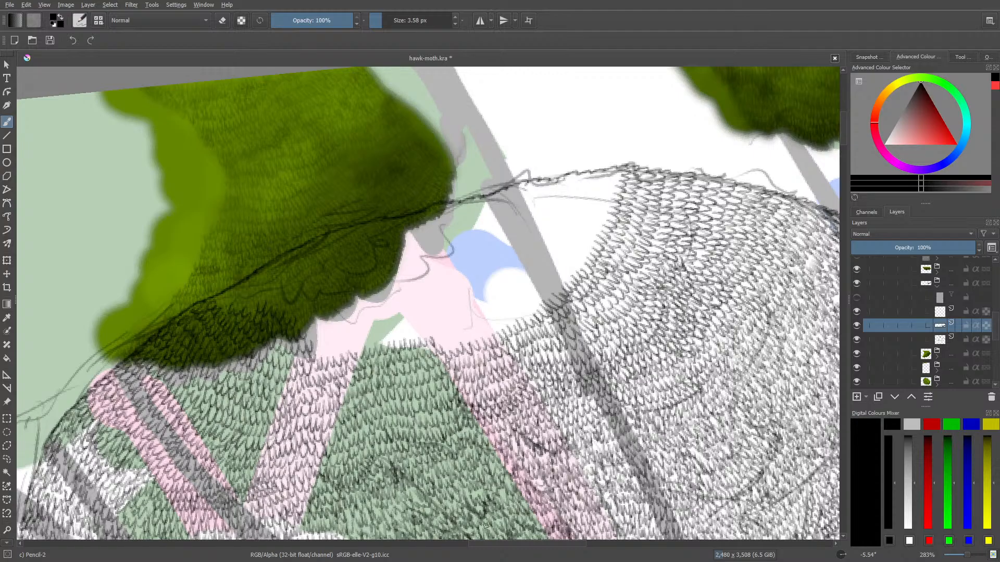
# Draw leaf rows from the wide pink branch across the grey trunk and remaining white area to the sketched outline
pyautogui.rightClick(497, 346)
pyautogui.moveTo(489, 252); pyautogui.dragTo(578, 306)
pyautogui.click(371, 155)
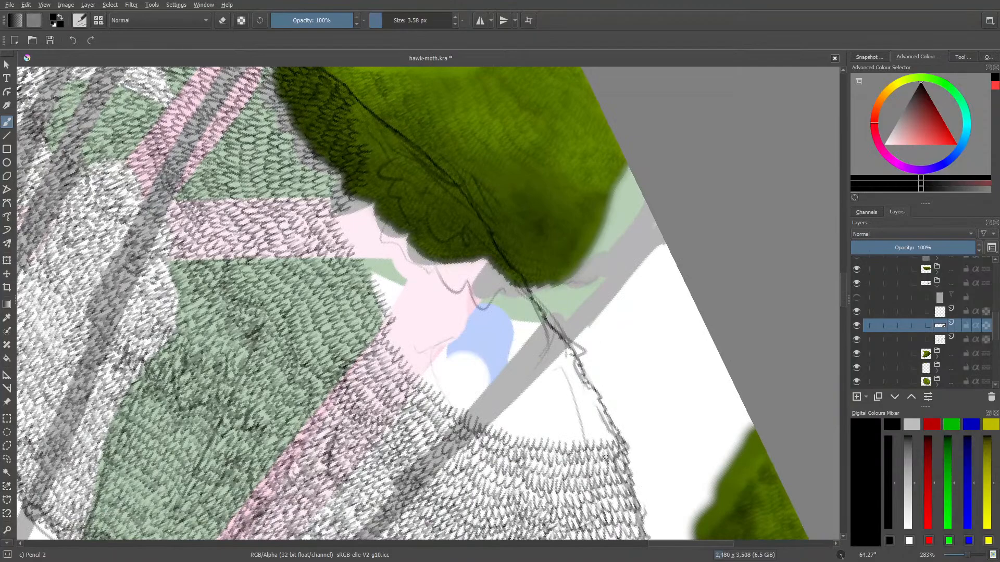
pyautogui.moveTo(600, 426)
pyautogui.mouseDown()
pyautogui.moveTo(570, 435)
pyautogui.moveTo(557, 424)
pyautogui.moveTo(538, 436)
pyautogui.moveTo(527, 425)
pyautogui.moveTo(521, 433)
pyautogui.moveTo(509, 406)
pyautogui.moveTo(582, 303)
pyautogui.moveTo(502, 425)
pyautogui.moveTo(480, 400)
pyautogui.moveTo(472, 411)
pyautogui.moveTo(462, 387)
pyautogui.moveTo(456, 403)
pyautogui.moveTo(444, 380)
pyautogui.moveTo(526, 419)
pyautogui.moveTo(602, 411)
pyautogui.mouseUp()
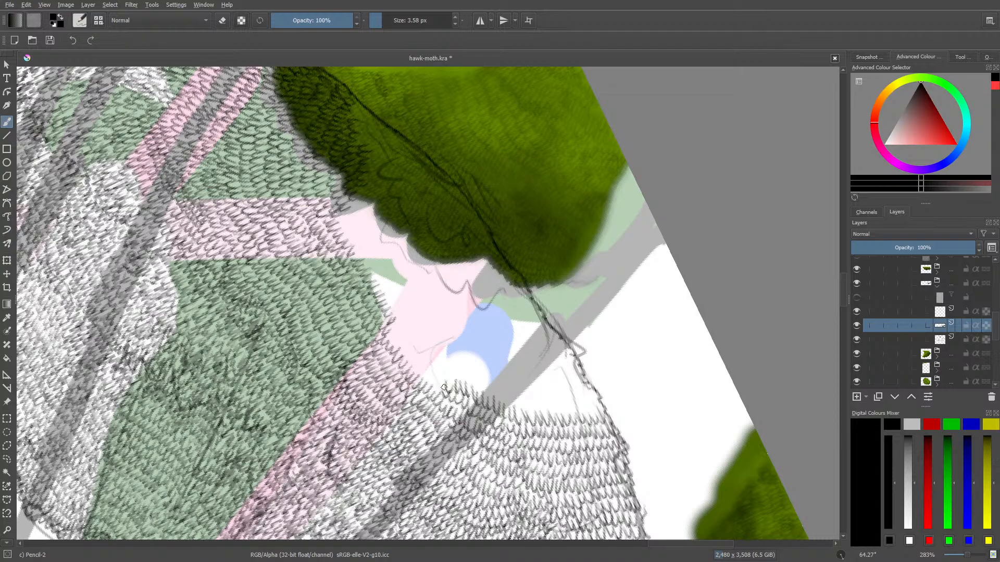
pyautogui.moveTo(446, 383)
pyautogui.mouseDown()
pyautogui.moveTo(400, 344)
pyautogui.moveTo(408, 354)
pyautogui.moveTo(393, 325)
pyautogui.moveTo(389, 332)
pyautogui.moveTo(395, 322)
pyautogui.moveTo(429, 370)
pyautogui.moveTo(460, 346)
pyautogui.moveTo(475, 303)
pyautogui.moveTo(465, 377)
pyautogui.moveTo(455, 378)
pyautogui.moveTo(455, 366)
pyautogui.moveTo(465, 382)
pyautogui.moveTo(485, 377)
pyautogui.moveTo(497, 400)
pyautogui.moveTo(507, 388)
pyautogui.moveTo(515, 395)
pyautogui.moveTo(513, 361)
pyautogui.mouseUp()
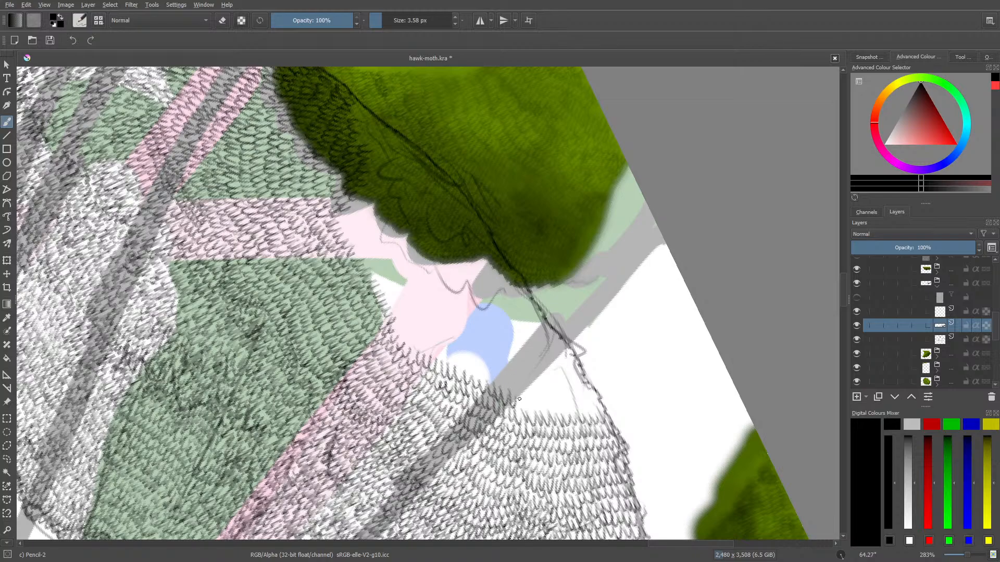
pyautogui.moveTo(519, 399)
pyautogui.mouseDown()
pyautogui.moveTo(532, 414)
pyautogui.moveTo(560, 356)
pyautogui.moveTo(549, 407)
pyautogui.moveTo(537, 402)
pyautogui.moveTo(550, 414)
pyautogui.moveTo(556, 390)
pyautogui.moveTo(565, 407)
pyautogui.moveTo(579, 395)
pyautogui.moveTo(599, 409)
pyautogui.mouseUp()
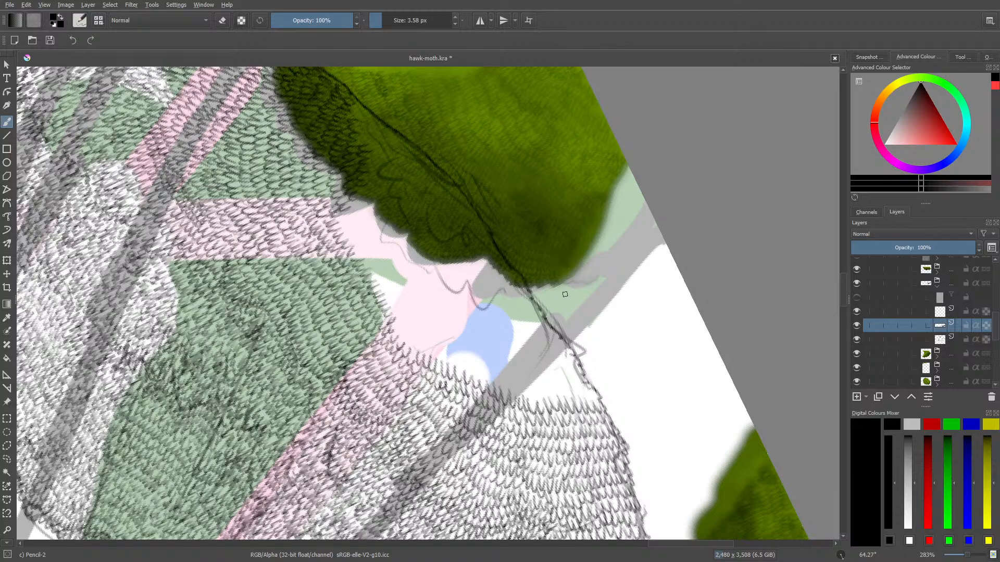
pyautogui.moveTo(591, 394)
pyautogui.mouseDown()
pyautogui.moveTo(538, 402)
pyautogui.moveTo(528, 383)
pyautogui.moveTo(472, 355)
pyautogui.moveTo(451, 365)
pyautogui.moveTo(443, 345)
pyautogui.moveTo(412, 352)
pyautogui.moveTo(403, 314)
pyautogui.mouseUp()
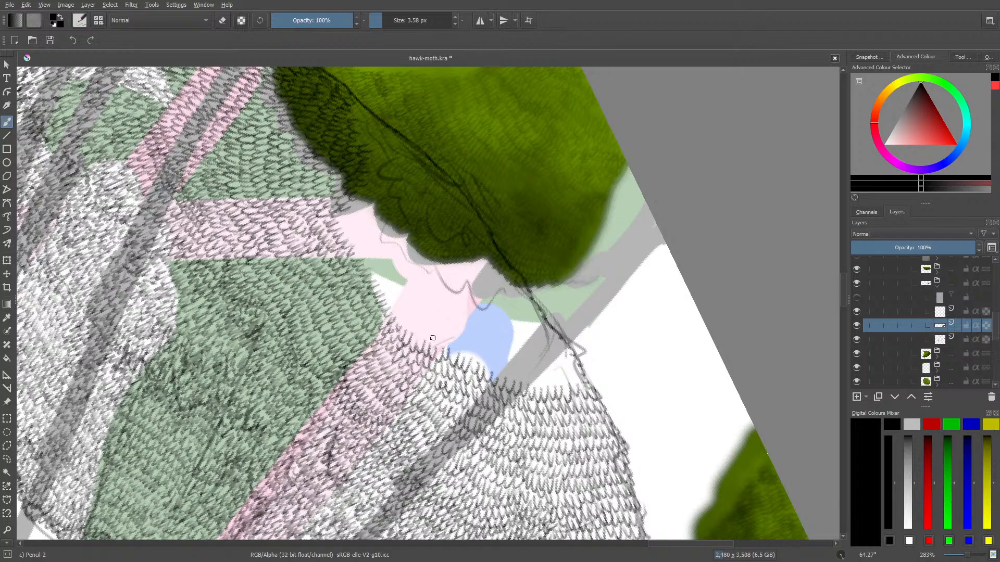
# Draw a leaf row from the pink branch over the blue patch's lower part and fill the white tip up to the outline
pyautogui.moveTo(432, 338)
pyautogui.mouseDown()
pyautogui.moveTo(460, 355)
pyautogui.moveTo(471, 342)
pyautogui.moveTo(484, 348)
pyautogui.moveTo(507, 307)
pyautogui.moveTo(494, 360)
pyautogui.moveTo(519, 364)
pyautogui.mouseUp()
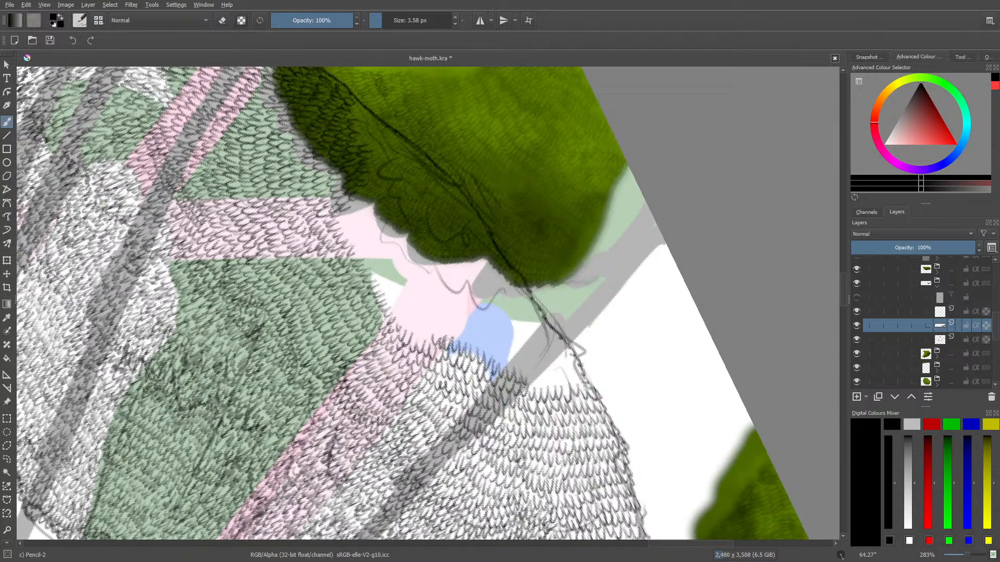
pyautogui.rightClick(531, 378)
pyautogui.click(544, 376)
pyautogui.click(508, 216)
pyautogui.moveTo(532, 375)
pyautogui.mouseDown()
pyautogui.moveTo(558, 385)
pyautogui.moveTo(574, 361)
pyautogui.mouseUp()
# Cover the pink branch junction and the rest of the blue patch with leaf rows up to the dark foliage's lower edge
pyautogui.rightClick(453, 239)
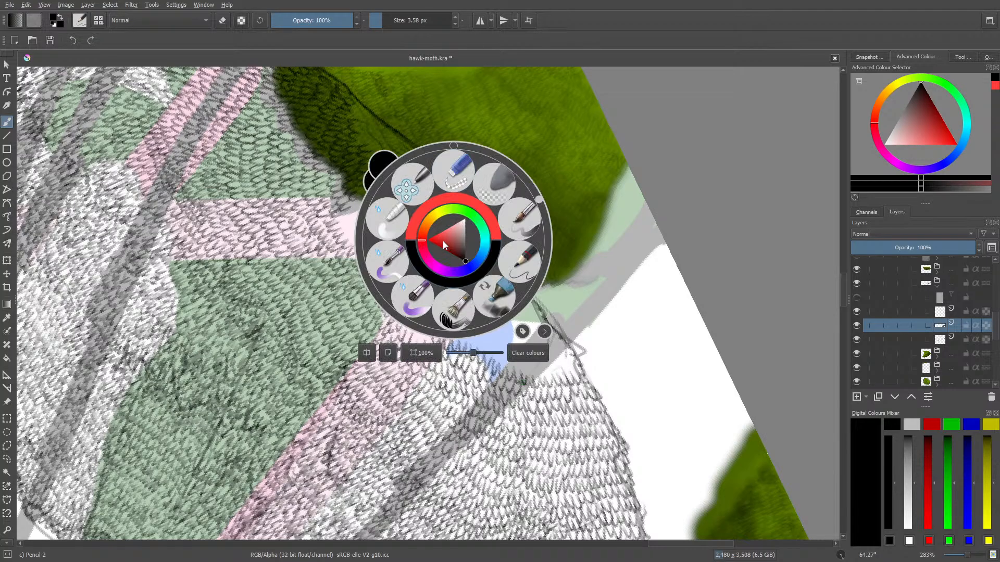
pyautogui.moveTo(539, 201); pyautogui.dragTo(468, 175)
pyautogui.rightClick(468, 175)
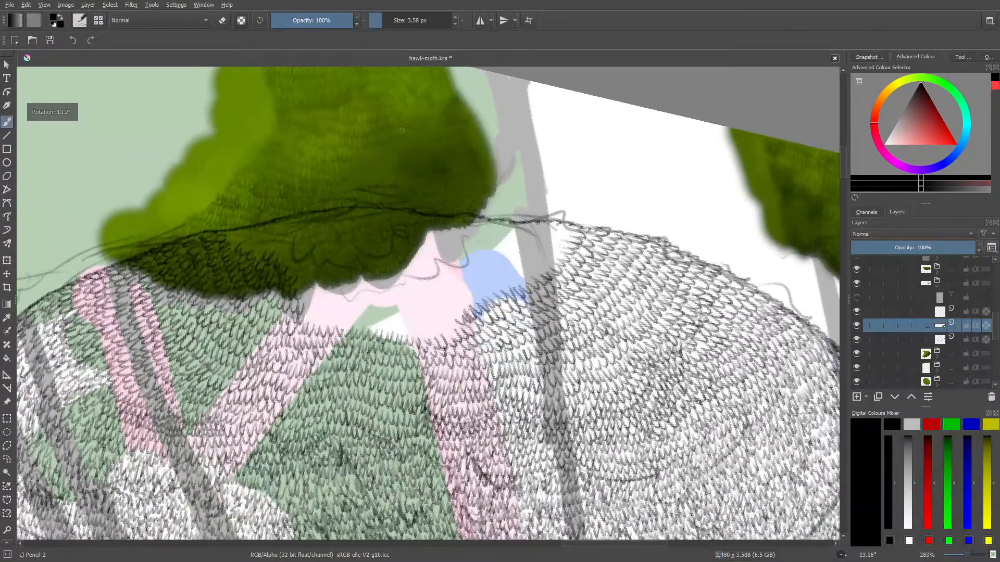
pyautogui.moveTo(607, 541); pyautogui.dragTo(587, 533)
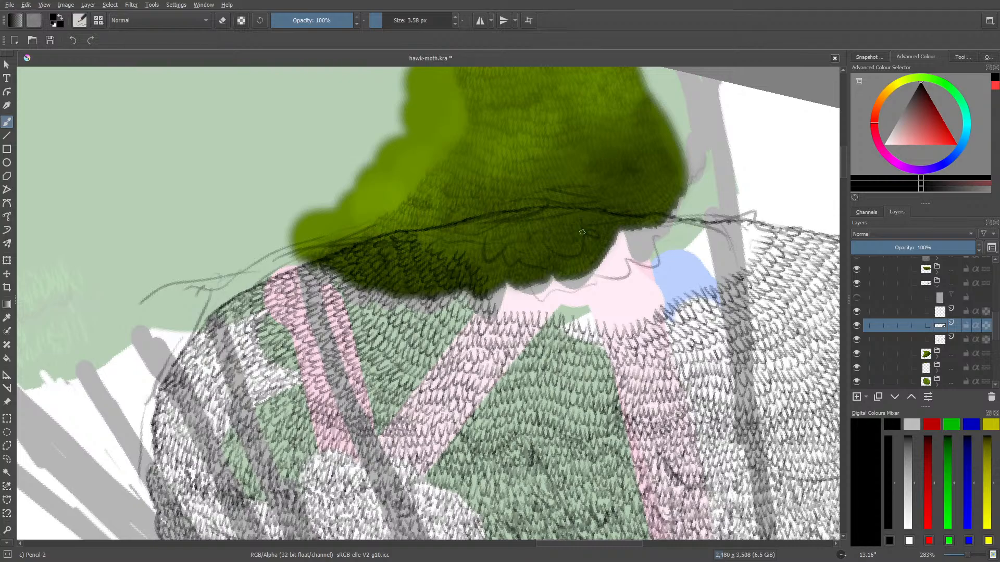
pyautogui.moveTo(498, 308)
pyautogui.mouseDown()
pyautogui.moveTo(527, 297)
pyautogui.moveTo(529, 311)
pyautogui.moveTo(538, 293)
pyautogui.moveTo(552, 313)
pyautogui.moveTo(564, 286)
pyautogui.moveTo(582, 307)
pyautogui.moveTo(571, 314)
pyautogui.moveTo(580, 301)
pyautogui.moveTo(589, 318)
pyautogui.moveTo(601, 298)
pyautogui.moveTo(613, 323)
pyautogui.moveTo(622, 303)
pyautogui.moveTo(649, 308)
pyautogui.mouseUp()
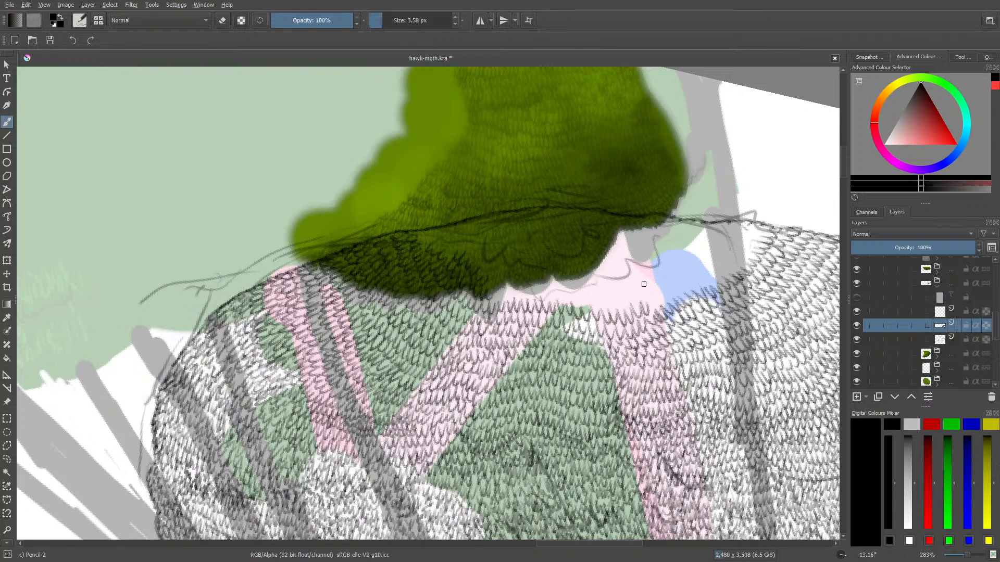
pyautogui.moveTo(649, 297)
pyautogui.mouseDown()
pyautogui.moveTo(694, 260)
pyautogui.moveTo(700, 269)
pyautogui.moveTo(679, 260)
pyautogui.moveTo(647, 295)
pyautogui.moveTo(636, 284)
pyautogui.moveTo(639, 303)
pyautogui.moveTo(634, 280)
pyautogui.moveTo(644, 288)
pyautogui.moveTo(681, 262)
pyautogui.moveTo(666, 245)
pyautogui.moveTo(644, 263)
pyautogui.moveTo(629, 259)
pyautogui.moveTo(622, 283)
pyautogui.mouseUp()
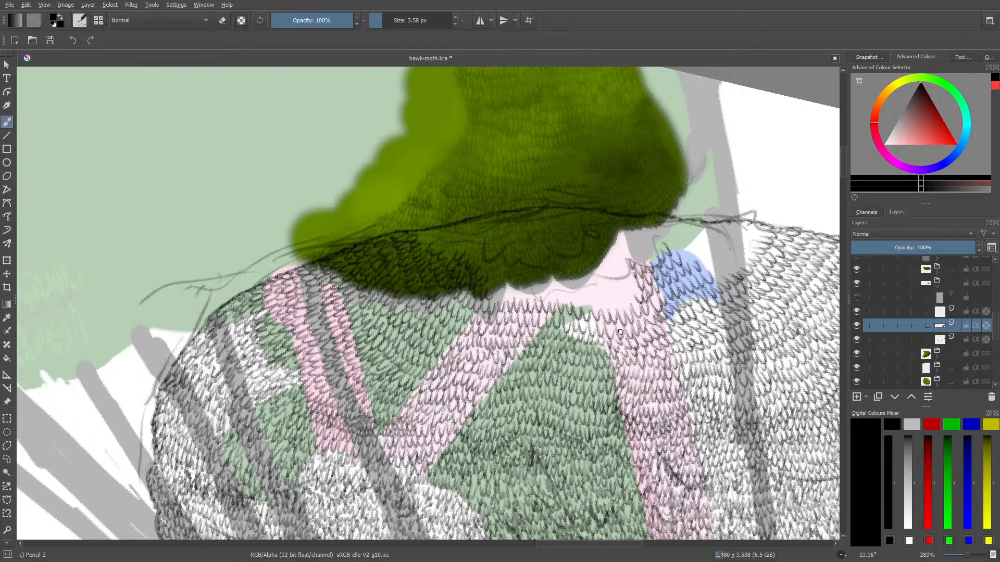
pyautogui.moveTo(635, 294)
pyautogui.mouseDown()
pyautogui.moveTo(612, 305)
pyautogui.moveTo(598, 270)
pyautogui.moveTo(608, 277)
pyautogui.moveTo(601, 298)
pyautogui.moveTo(557, 301)
pyautogui.moveTo(549, 286)
pyautogui.moveTo(570, 276)
pyautogui.moveTo(603, 291)
pyautogui.moveTo(633, 283)
pyautogui.moveTo(627, 263)
pyautogui.moveTo(620, 273)
pyautogui.moveTo(566, 266)
pyautogui.moveTo(560, 224)
pyautogui.moveTo(607, 203)
pyautogui.moveTo(569, 268)
pyautogui.moveTo(587, 241)
pyautogui.moveTo(654, 255)
pyautogui.moveTo(657, 233)
pyautogui.moveTo(625, 244)
pyautogui.moveTo(602, 235)
pyautogui.mouseUp()
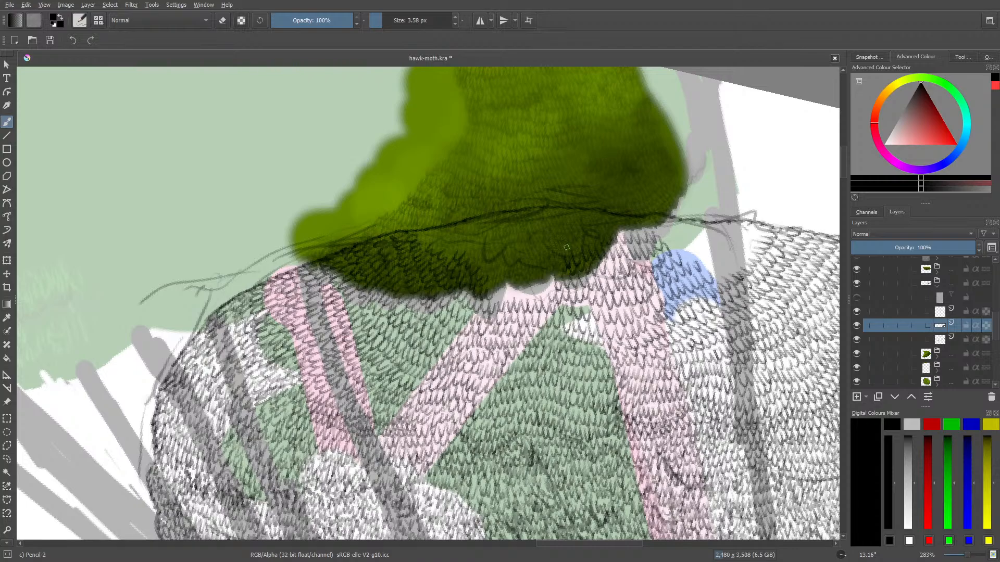
# Fill the gap beside the blue patch, the small green patch and the grey trunk's end with leaves up to the outline
pyautogui.rightClick(495, 275)
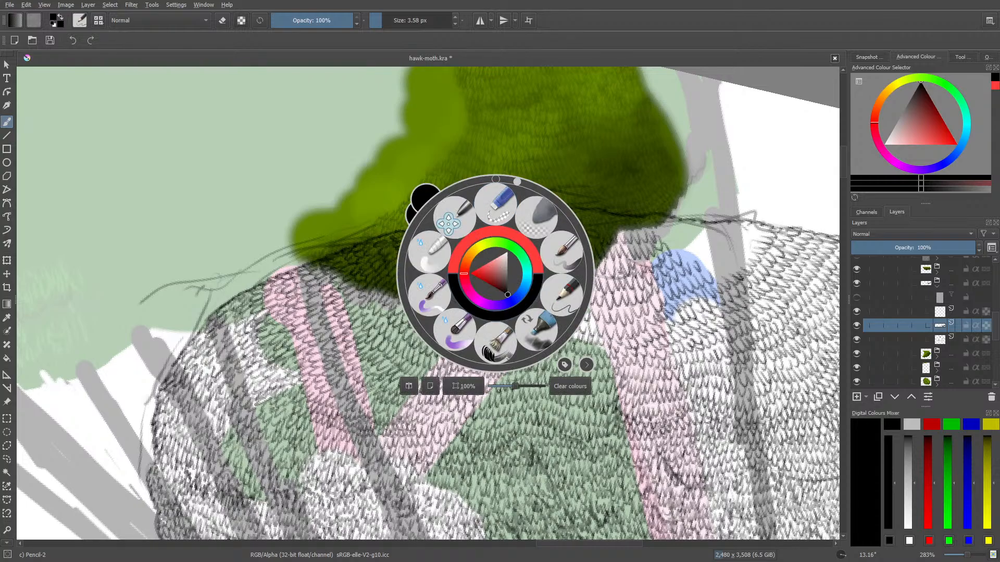
pyautogui.moveTo(515, 179); pyautogui.dragTo(589, 288)
pyautogui.click(453, 115)
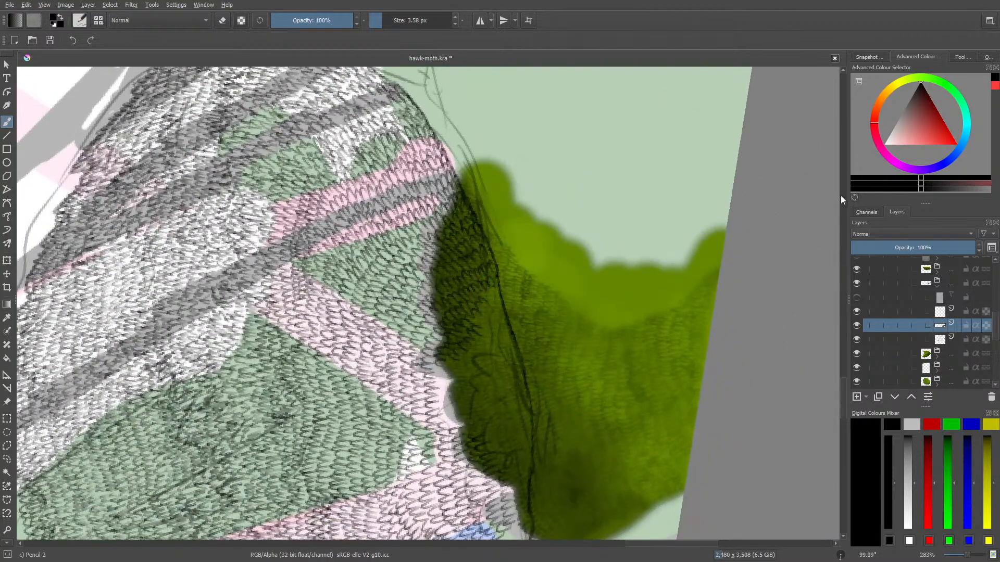
pyautogui.scroll(-3, 842, 308)
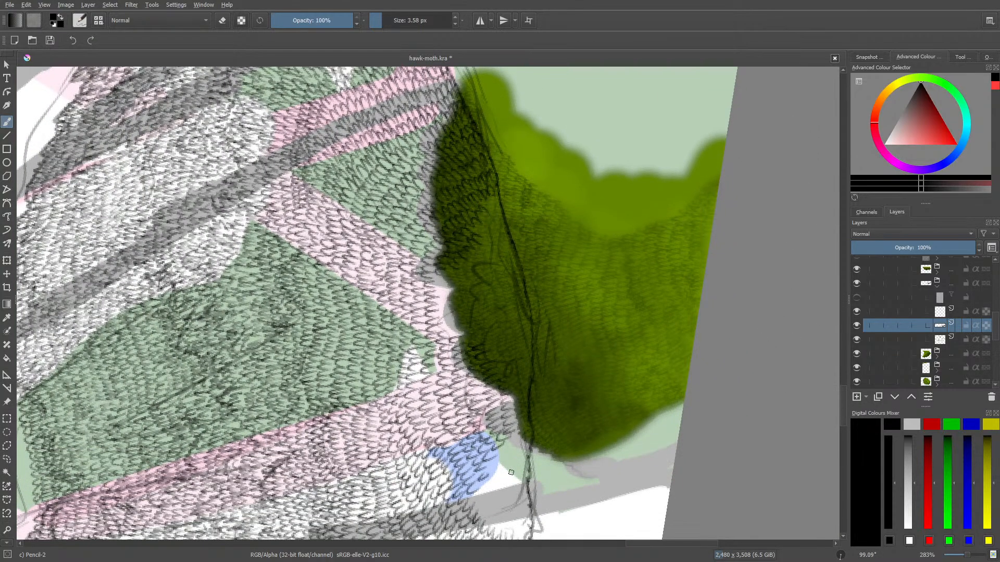
pyautogui.scroll(-4, 842, 405)
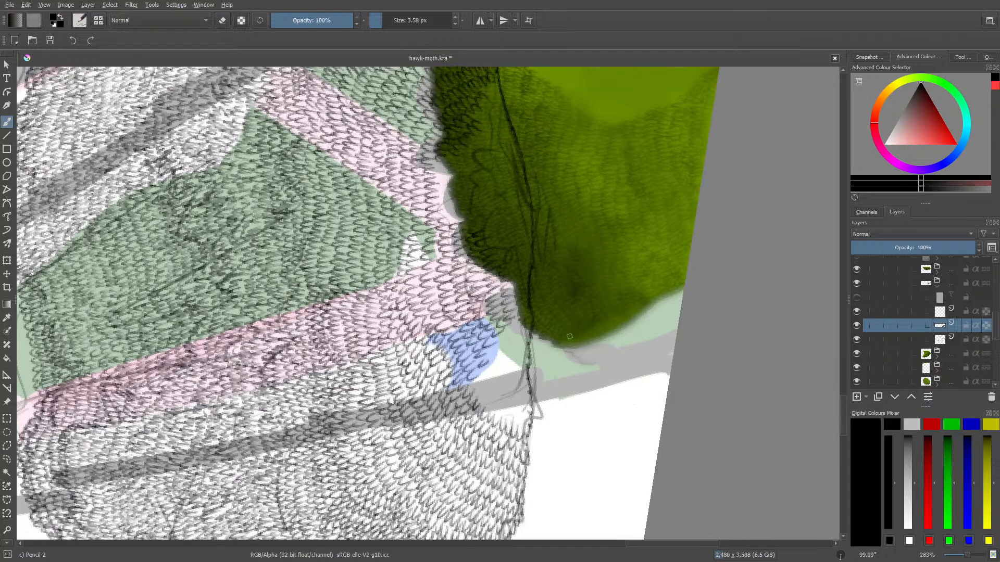
pyautogui.moveTo(478, 380)
pyautogui.mouseDown()
pyautogui.moveTo(491, 409)
pyautogui.moveTo(498, 394)
pyautogui.moveTo(491, 404)
pyautogui.moveTo(502, 401)
pyautogui.moveTo(501, 418)
pyautogui.moveTo(514, 404)
pyautogui.moveTo(524, 423)
pyautogui.moveTo(525, 401)
pyautogui.moveTo(518, 409)
pyautogui.moveTo(485, 382)
pyautogui.moveTo(511, 369)
pyautogui.mouseUp()
pyautogui.moveTo(521, 373)
pyautogui.mouseDown()
pyautogui.moveTo(525, 362)
pyautogui.moveTo(508, 364)
pyautogui.moveTo(499, 347)
pyautogui.moveTo(504, 337)
pyautogui.moveTo(524, 358)
pyautogui.moveTo(526, 339)
pyautogui.moveTo(514, 328)
pyautogui.moveTo(525, 326)
pyautogui.mouseUp()
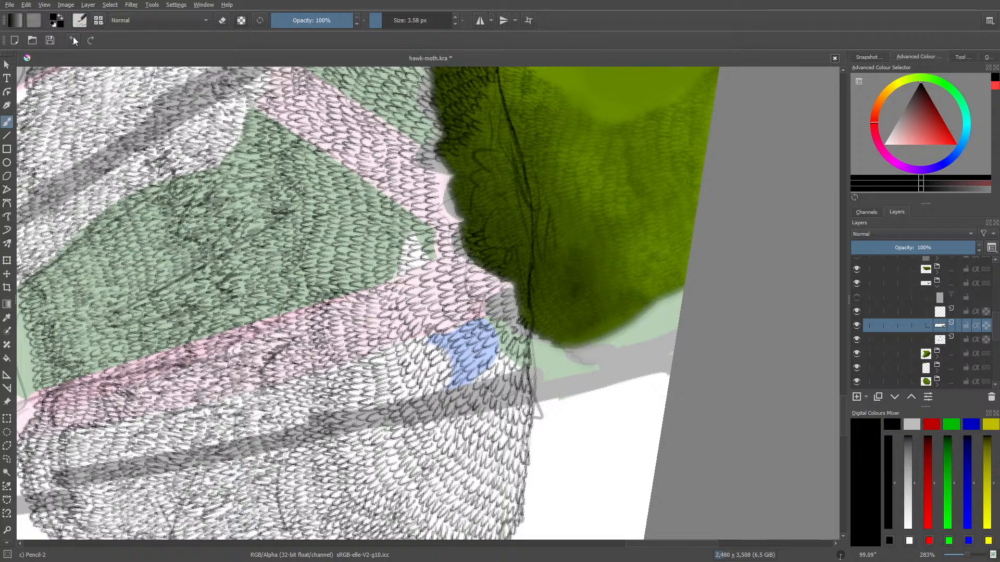
pyautogui.click(73, 41)
pyautogui.moveTo(517, 316)
pyautogui.mouseDown()
pyautogui.moveTo(525, 326)
pyautogui.moveTo(513, 315)
pyautogui.mouseUp()
# Fill the remaining bare pink and grey strip along the dark foliage's scalloped lower edge with leaf strokes
pyautogui.scroll(3, 845, 408)
pyautogui.rightClick(533, 259)
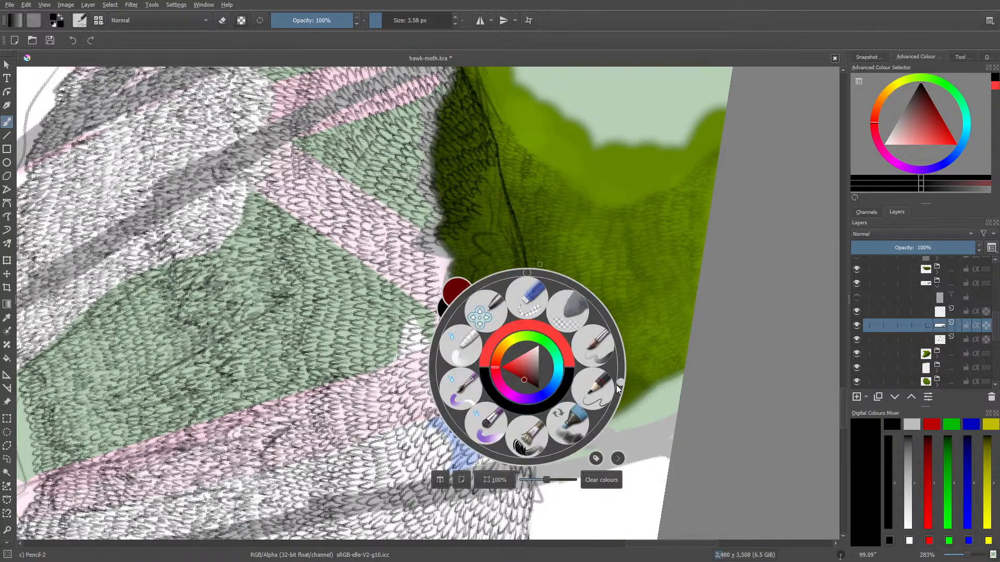
pyautogui.moveTo(620, 383); pyautogui.dragTo(582, 320)
pyautogui.click(353, 79)
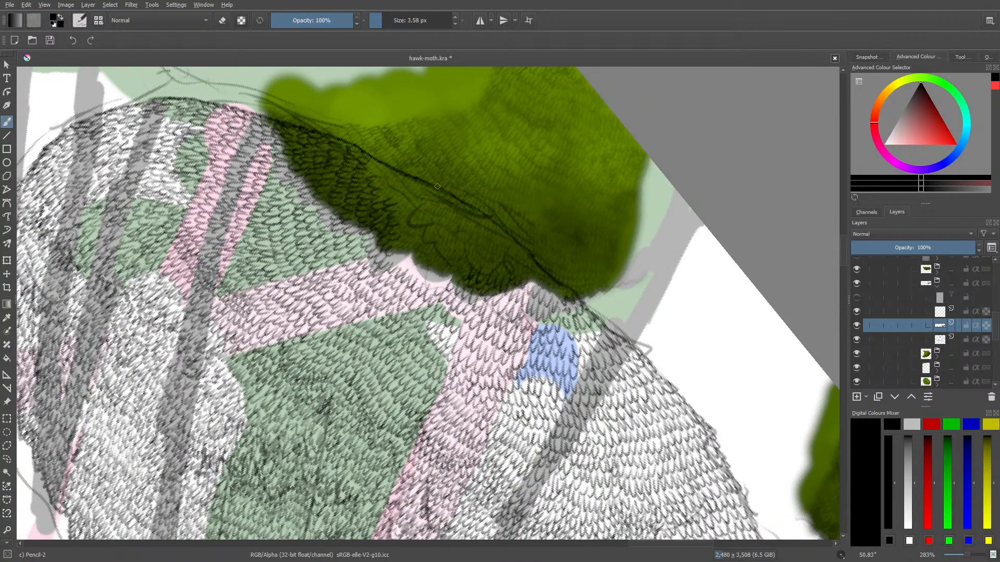
pyautogui.moveTo(395, 257)
pyautogui.mouseDown()
pyautogui.moveTo(447, 285)
pyautogui.moveTo(446, 269)
pyautogui.mouseUp()
pyautogui.moveTo(449, 260); pyautogui.dragTo(453, 274)
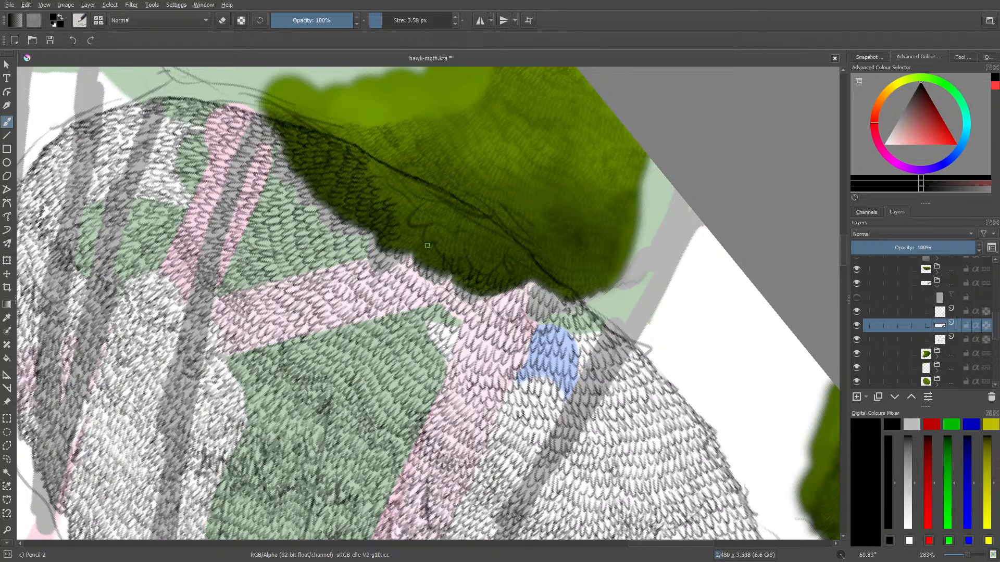
# Carry leaf rows over the lower dark foliage and its bare centre, working up to the sketched outline
pyautogui.moveTo(408, 236)
pyautogui.mouseDown()
pyautogui.moveTo(416, 228)
pyautogui.moveTo(445, 252)
pyautogui.moveTo(481, 253)
pyautogui.moveTo(495, 269)
pyautogui.moveTo(549, 279)
pyautogui.mouseUp()
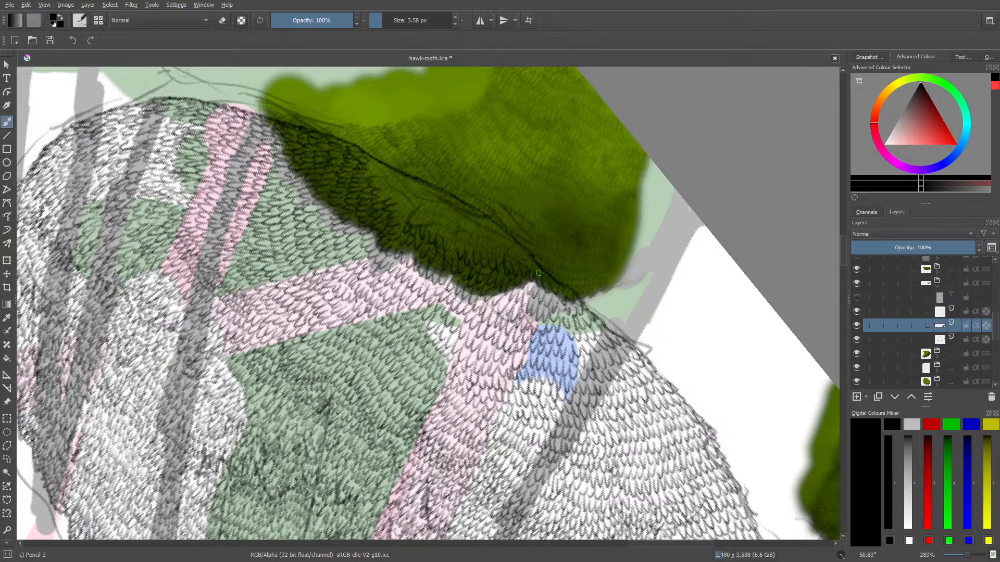
pyautogui.scroll(3, 844, 232)
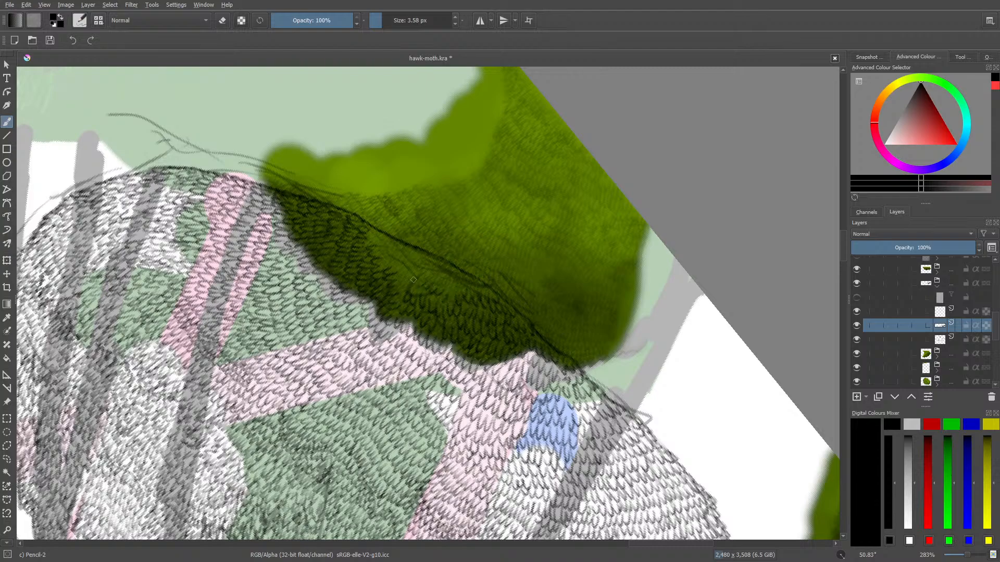
pyautogui.moveTo(409, 277); pyautogui.dragTo(400, 280)
pyautogui.moveTo(403, 261)
pyautogui.mouseDown()
pyautogui.moveTo(397, 267)
pyautogui.moveTo(393, 255)
pyautogui.mouseUp()
pyautogui.moveTo(429, 265); pyautogui.dragTo(424, 271)
pyautogui.moveTo(433, 274); pyautogui.dragTo(464, 284)
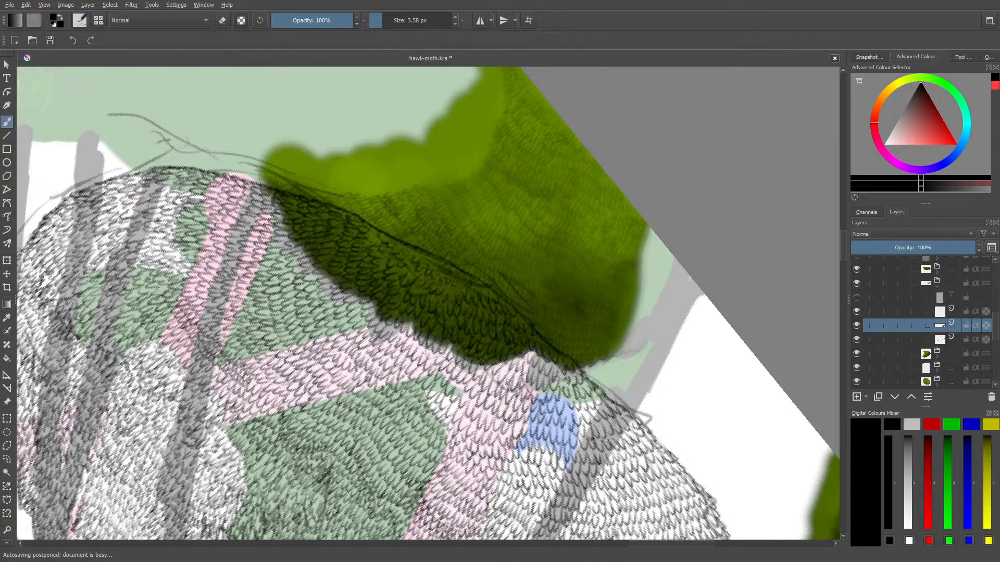
# Add leaf strokes in the remaining bare spots of the dark foliage just below the sketched outline
pyautogui.rightClick(758, 371)
pyautogui.rightClick(770, 317)
pyautogui.moveTo(967, 556); pyautogui.dragTo(968, 556)
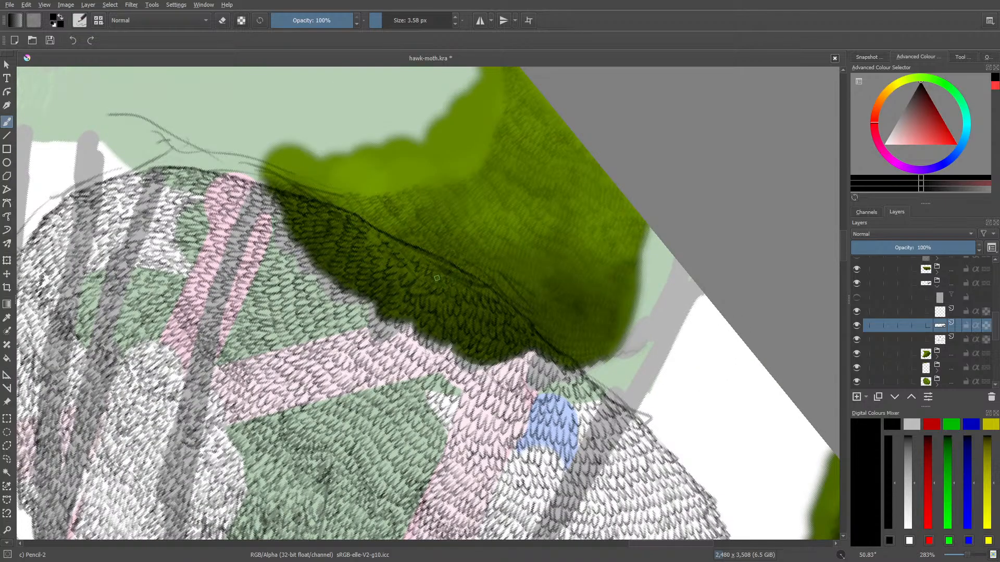
pyautogui.moveTo(480, 280)
pyautogui.mouseDown()
pyautogui.moveTo(487, 285)
pyautogui.moveTo(460, 281)
pyautogui.mouseUp()
pyautogui.moveTo(438, 267)
pyautogui.mouseDown()
pyautogui.moveTo(447, 278)
pyautogui.moveTo(420, 273)
pyautogui.mouseUp()
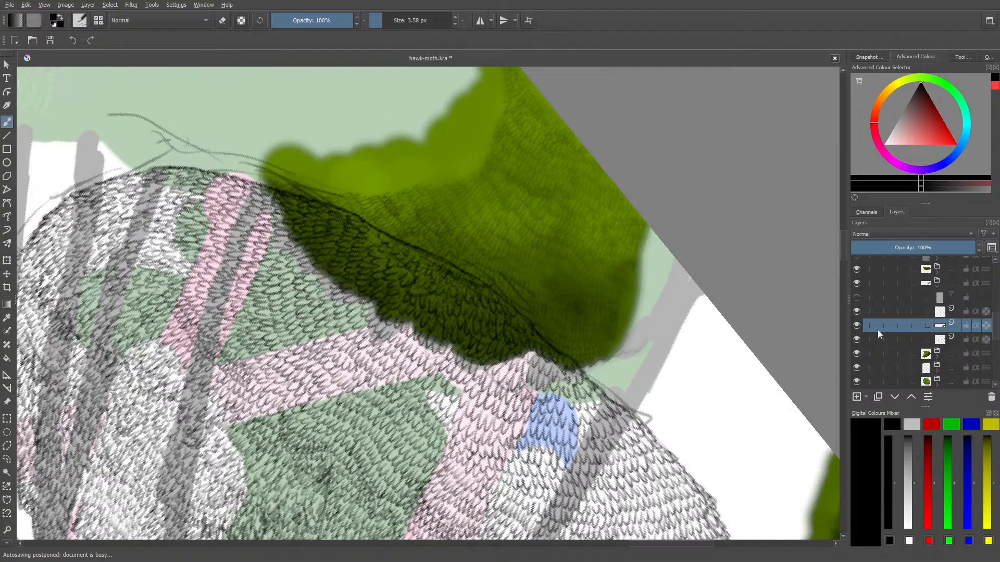
# Hide the sketch layer directly beneath the leaf texture layer
pyautogui.click(858, 343)
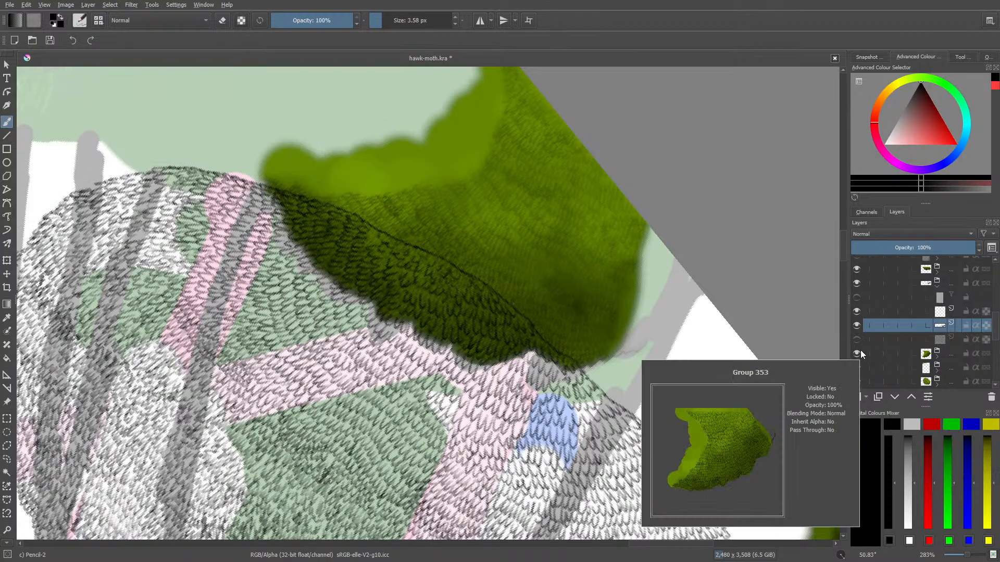
pyautogui.moveTo(967, 556); pyautogui.dragTo(970, 556)
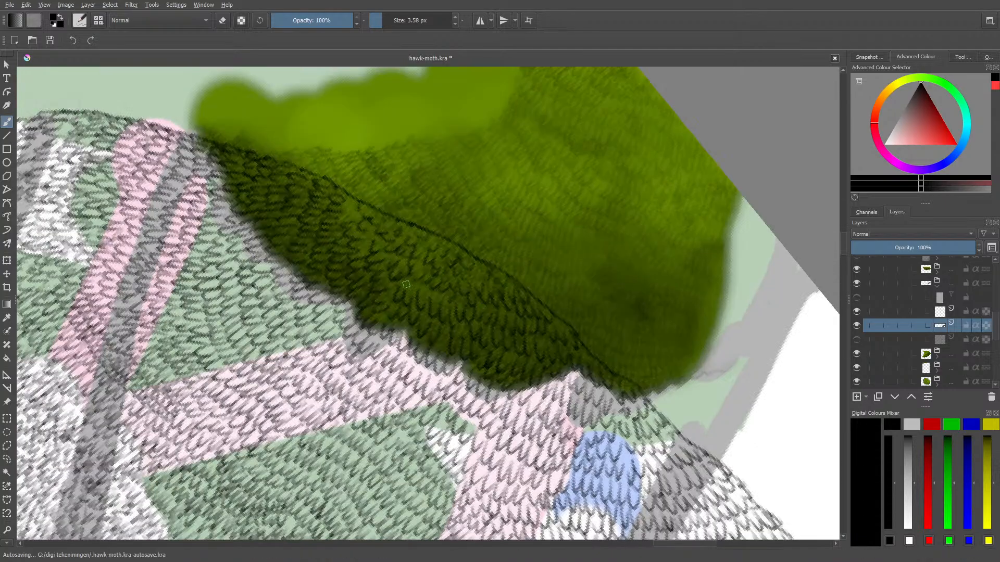
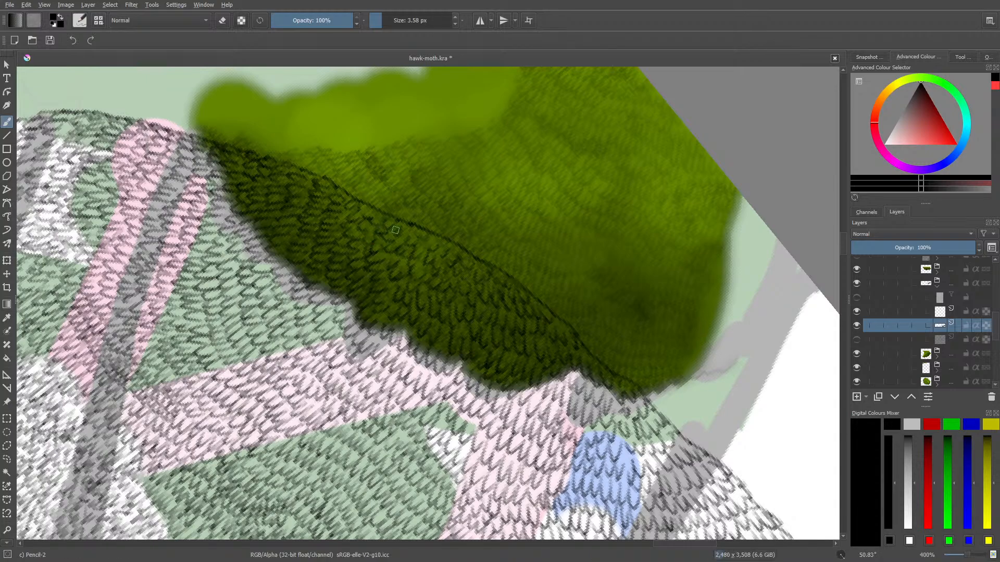
# Add a new paint layer and move it directly beneath the leaf texture layer
pyautogui.moveTo(967, 556); pyautogui.dragTo(961, 558)
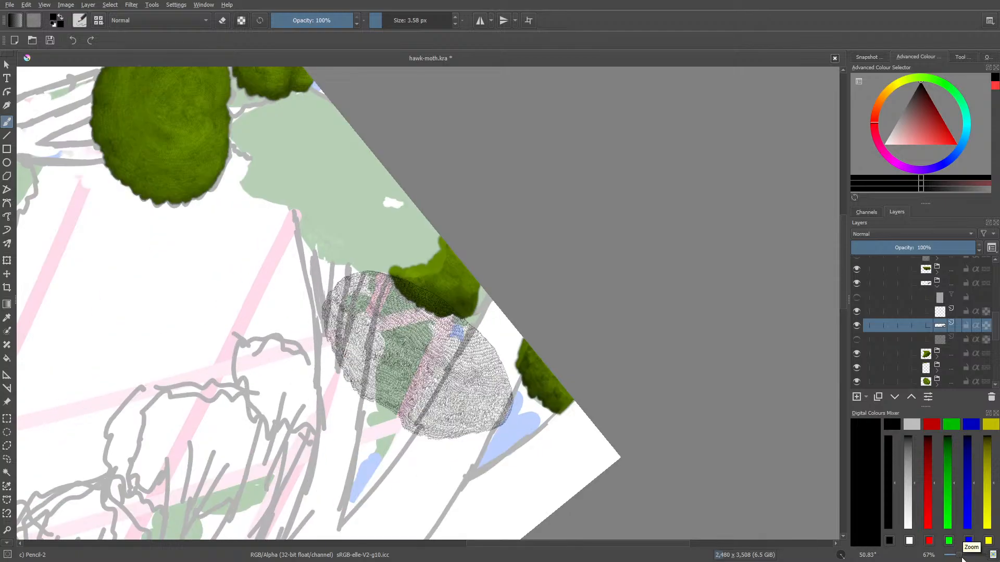
pyautogui.click(856, 396)
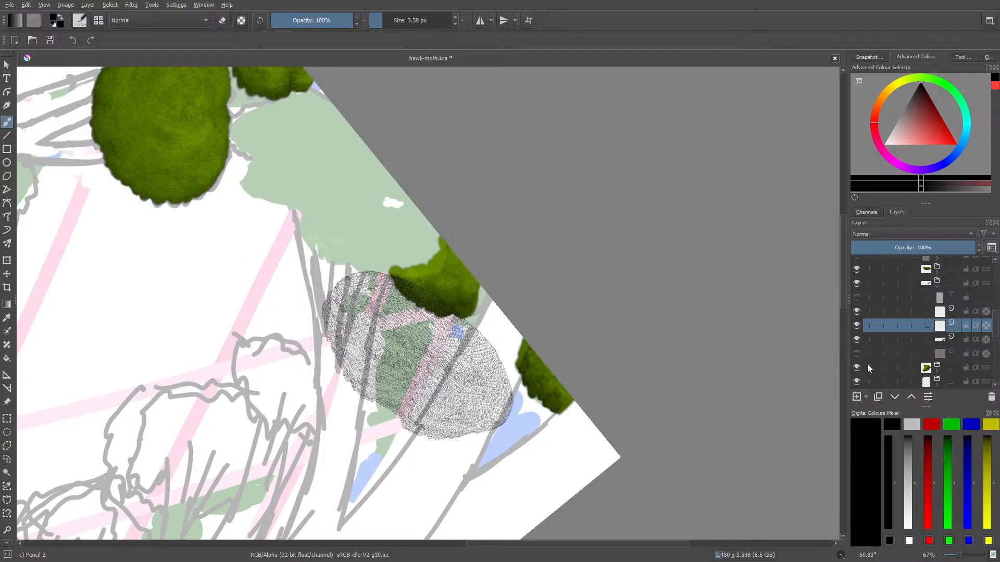
pyautogui.click(894, 397)
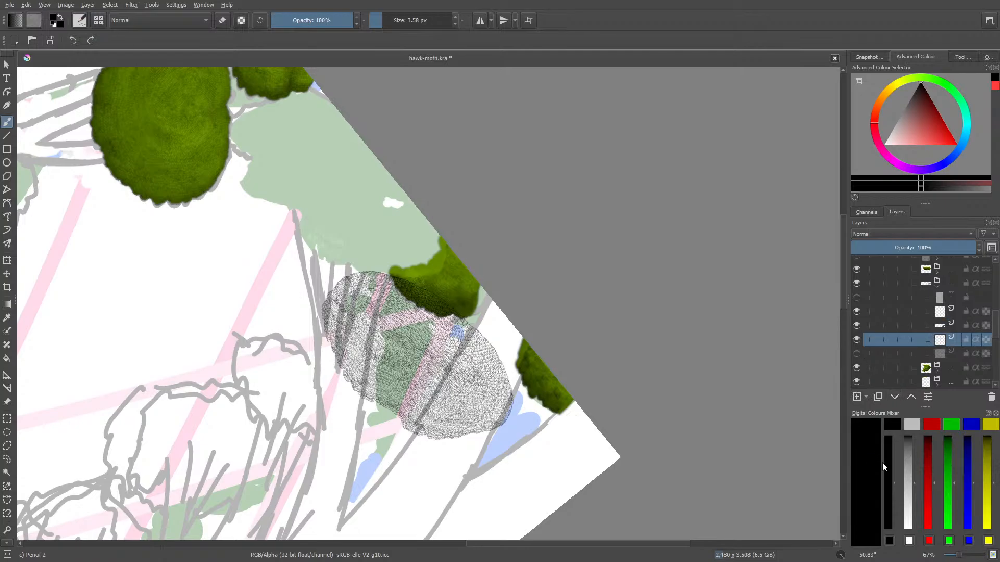
# Sample the olive green of the neighbouring foliage clump for painting, and toggle the leaf texture layer off and on to identify it
pyautogui.press('p')
pyautogui.click(438, 259)
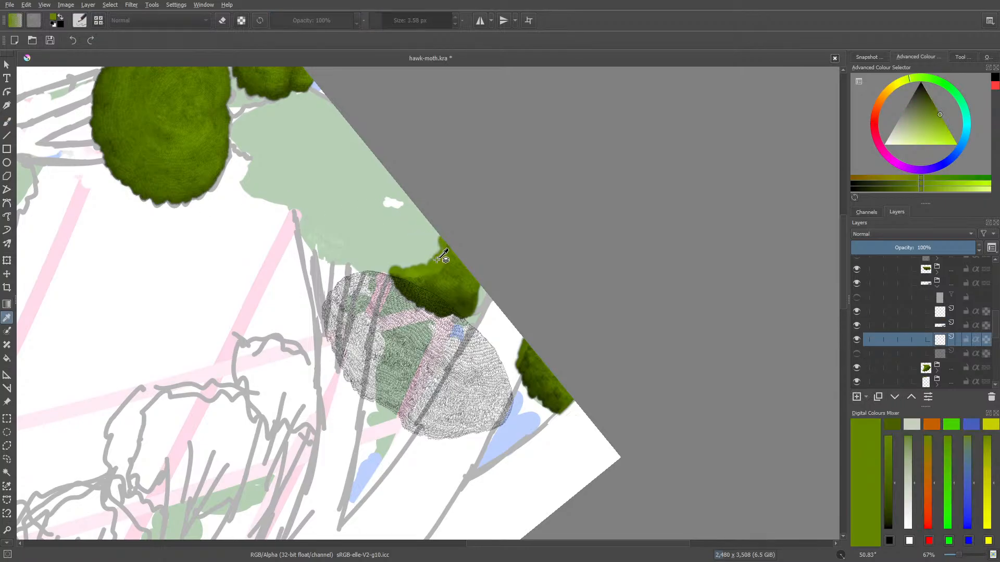
pyautogui.click(9, 121)
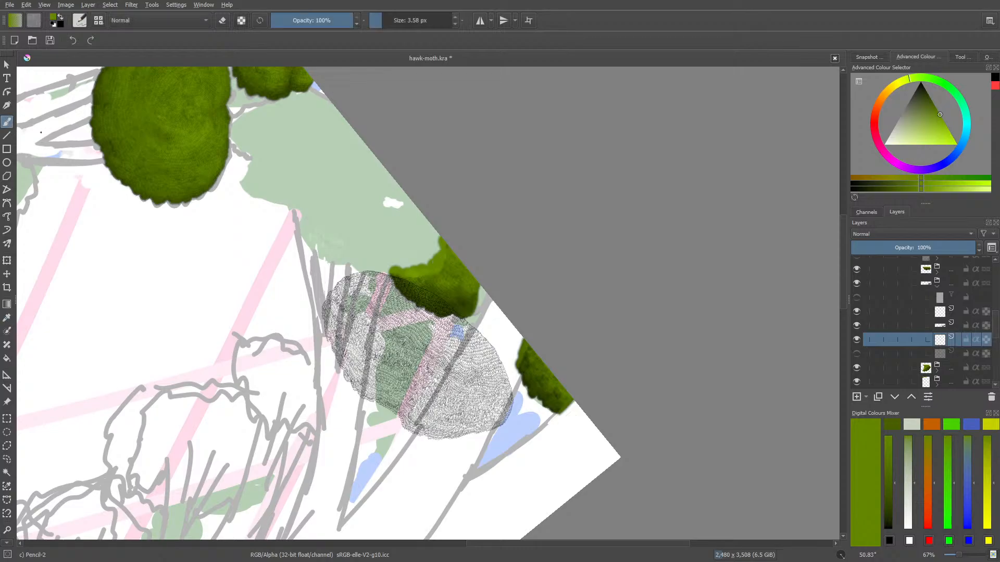
pyautogui.click(856, 324)
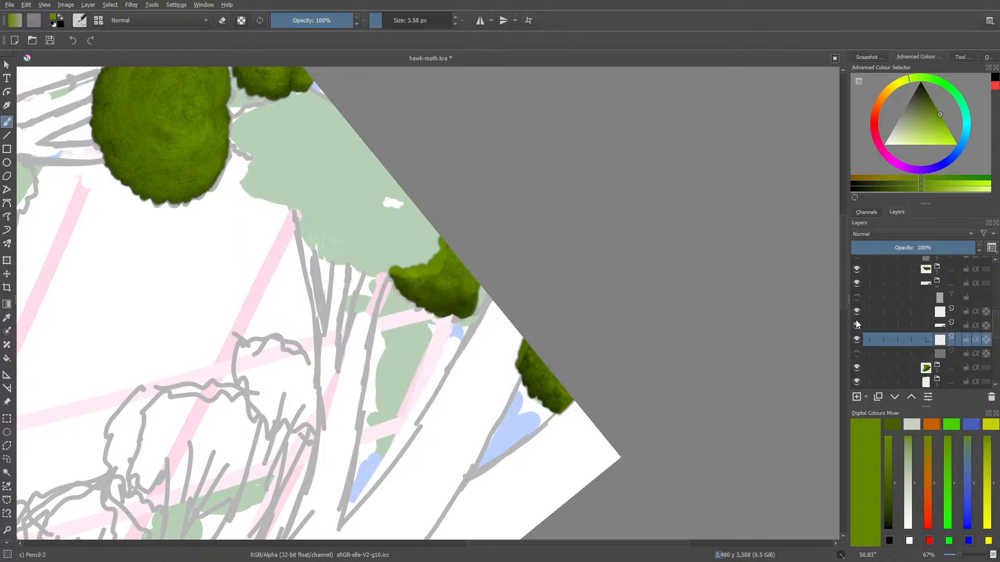
pyautogui.click(855, 325)
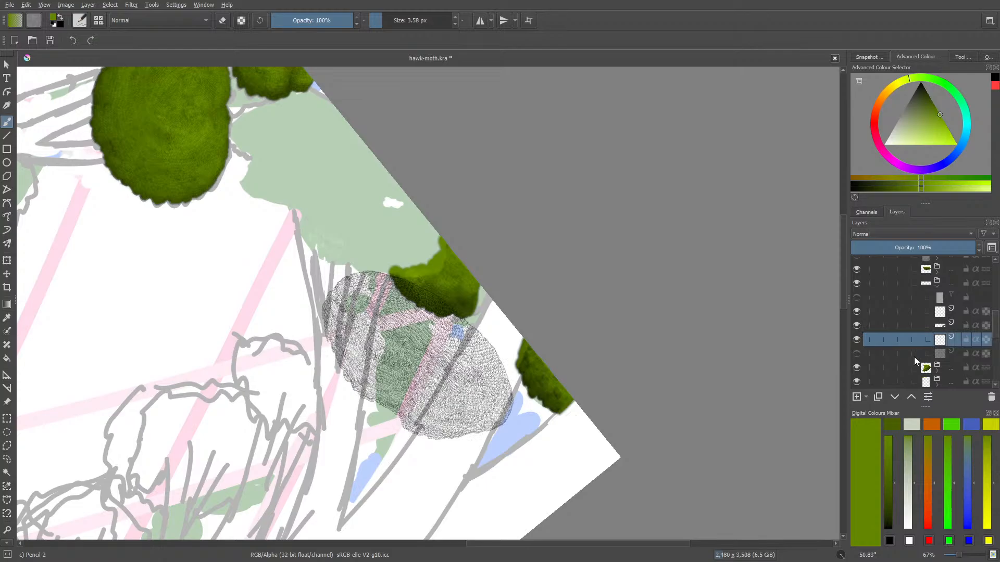
# Fill the whole area under the leaf-textured oval with the sampled green using the Basic-1 brush at 40 px, slightly past its outline
pyautogui.click(80, 20)
pyautogui.click(144, 136)
pyautogui.rightClick(467, 402)
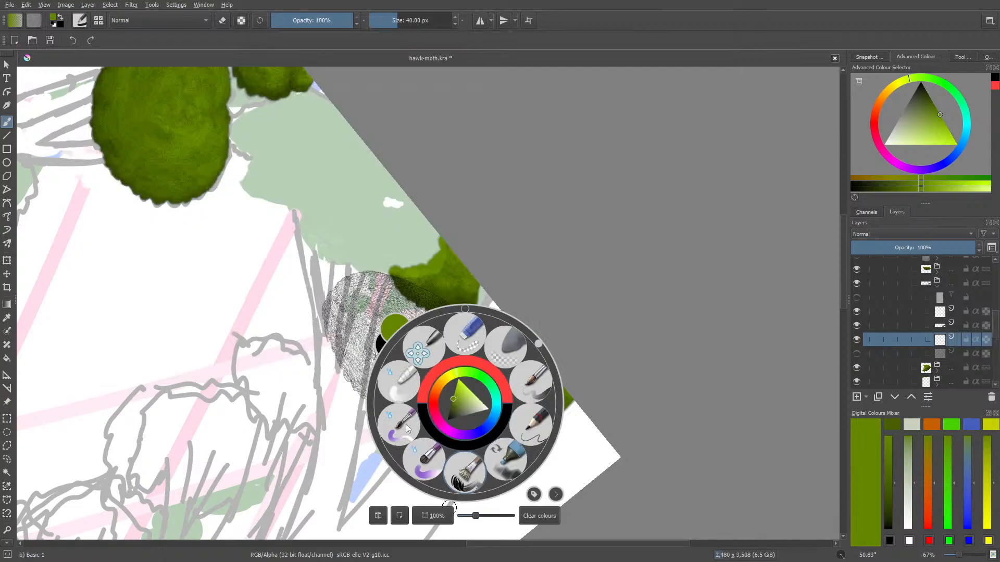
pyautogui.click(278, 320)
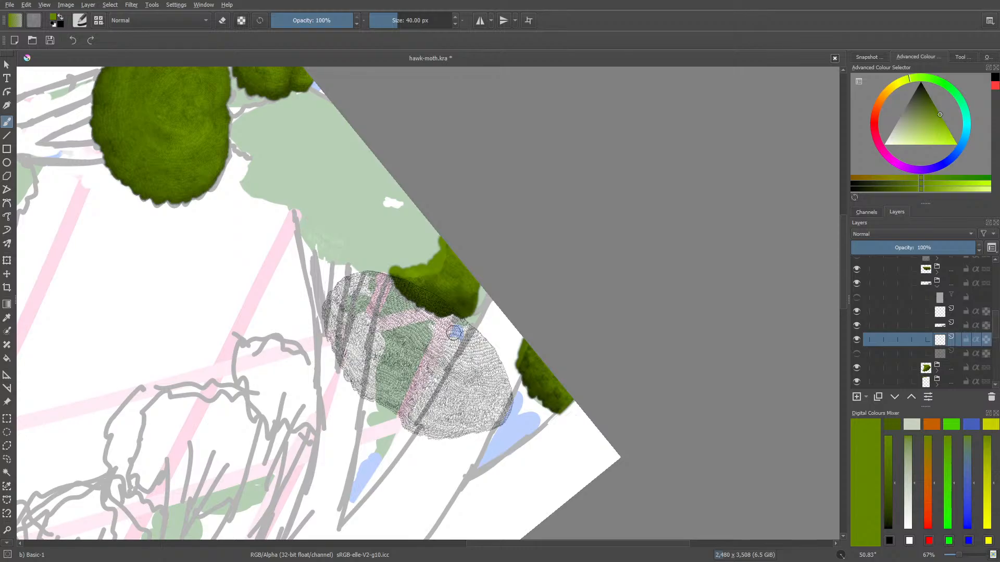
pyautogui.moveTo(487, 358)
pyautogui.mouseDown()
pyautogui.moveTo(417, 296)
pyautogui.moveTo(458, 314)
pyautogui.moveTo(482, 336)
pyautogui.moveTo(403, 288)
pyautogui.moveTo(448, 326)
pyautogui.moveTo(373, 292)
pyautogui.moveTo(417, 343)
pyautogui.moveTo(341, 291)
pyautogui.moveTo(401, 364)
pyautogui.moveTo(323, 312)
pyautogui.moveTo(385, 380)
pyautogui.moveTo(369, 354)
pyautogui.moveTo(380, 385)
pyautogui.moveTo(325, 347)
pyautogui.moveTo(391, 411)
pyautogui.moveTo(346, 377)
pyautogui.moveTo(411, 432)
pyautogui.moveTo(458, 443)
pyautogui.moveTo(487, 365)
pyautogui.moveTo(502, 406)
pyautogui.moveTo(494, 375)
pyautogui.moveTo(510, 396)
pyautogui.moveTo(505, 374)
pyautogui.mouseUp()
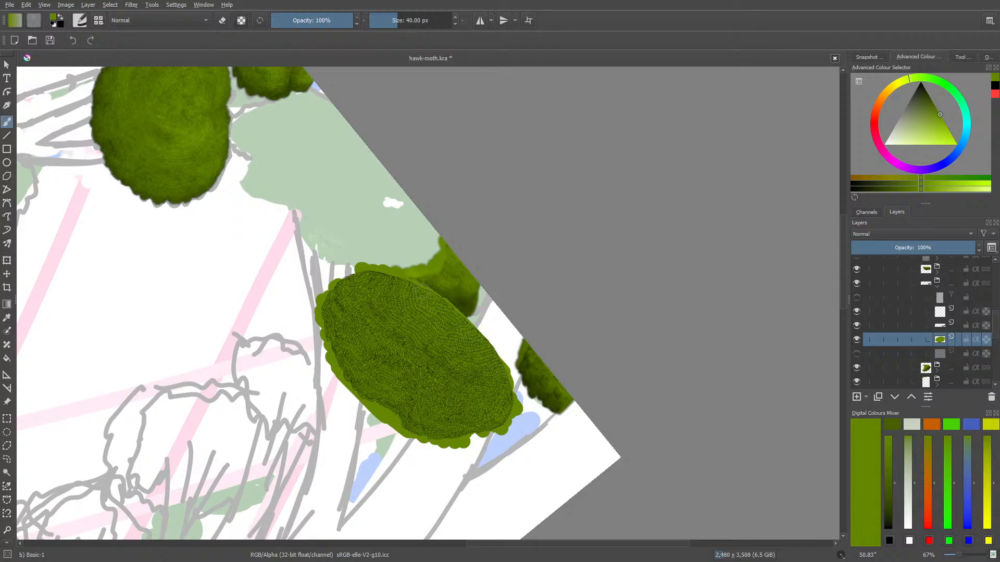
pyautogui.moveTo(412, 285)
pyautogui.mouseDown()
pyautogui.moveTo(482, 338)
pyautogui.moveTo(515, 394)
pyautogui.mouseUp()
pyautogui.moveTo(389, 406)
pyautogui.mouseDown()
pyautogui.moveTo(454, 450)
pyautogui.moveTo(488, 434)
pyautogui.mouseUp()
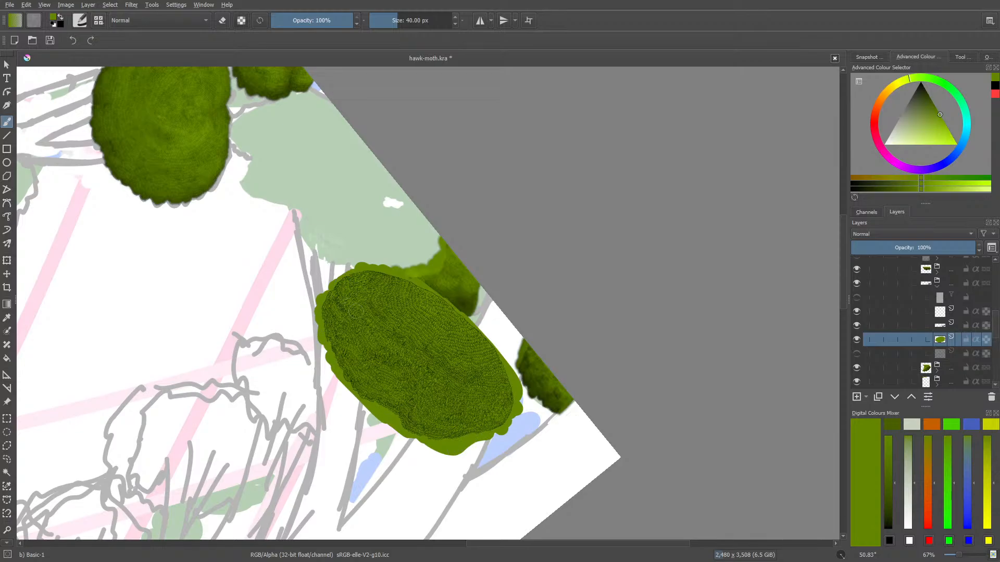
# Erase the green overhang along the clump's edge facing the darker foliage and the white gap, using Eraser Circle at 8.47 px
pyautogui.moveTo(960, 558); pyautogui.dragTo(967, 560)
pyautogui.rightClick(396, 239)
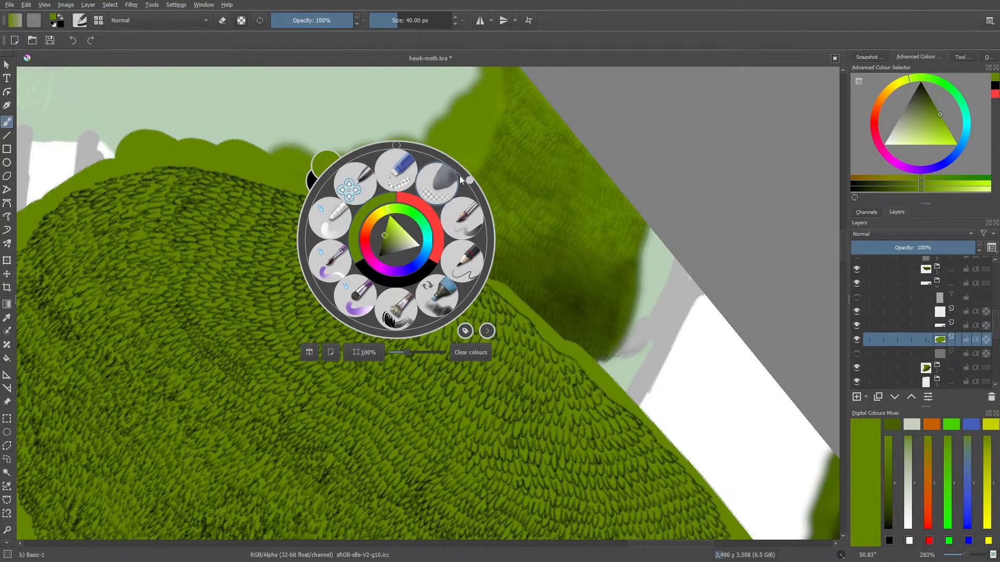
pyautogui.moveTo(460, 176); pyautogui.dragTo(480, 283)
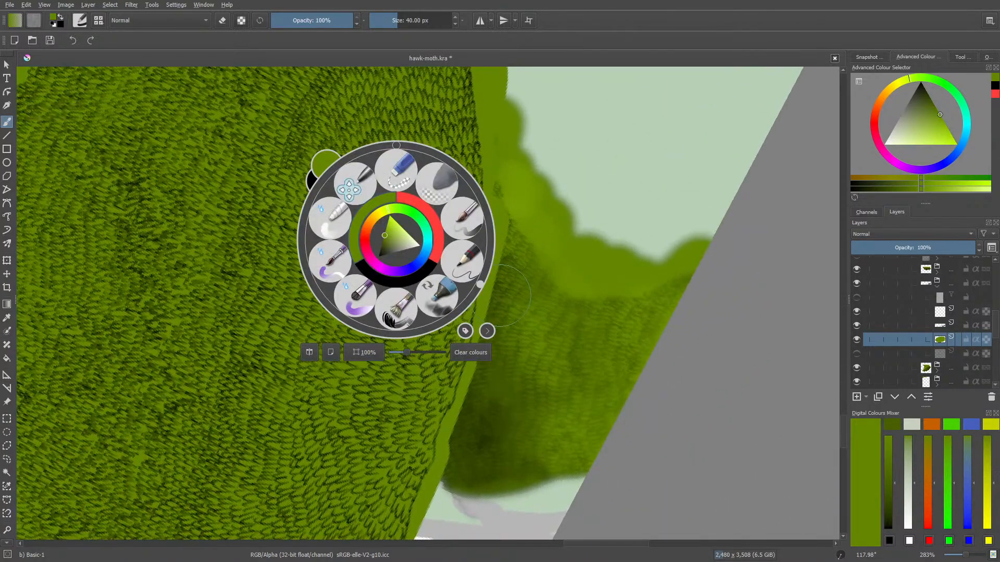
pyautogui.click(552, 209)
pyautogui.press('e')
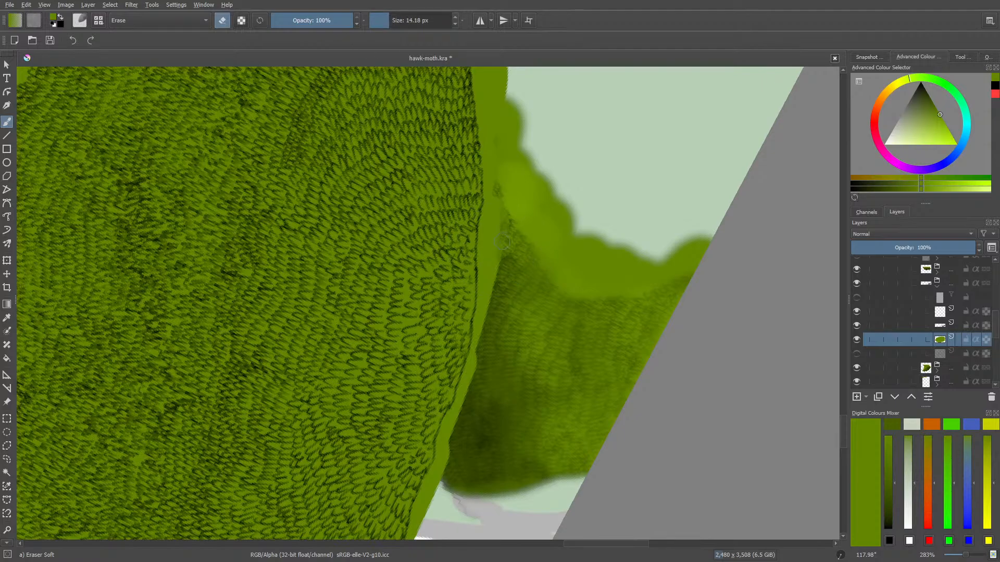
pyautogui.click(77, 20)
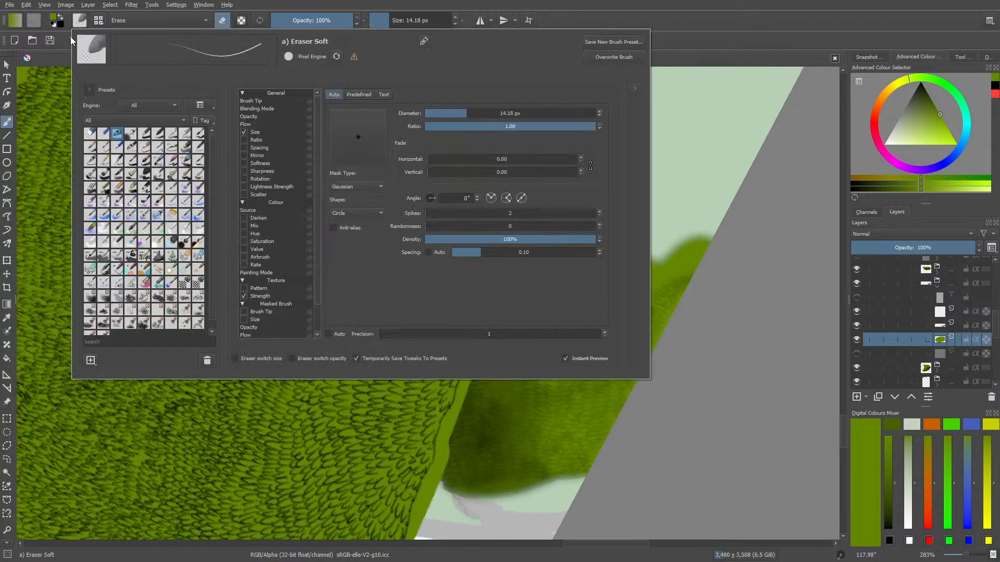
pyautogui.click(92, 139)
pyautogui.click(700, 400)
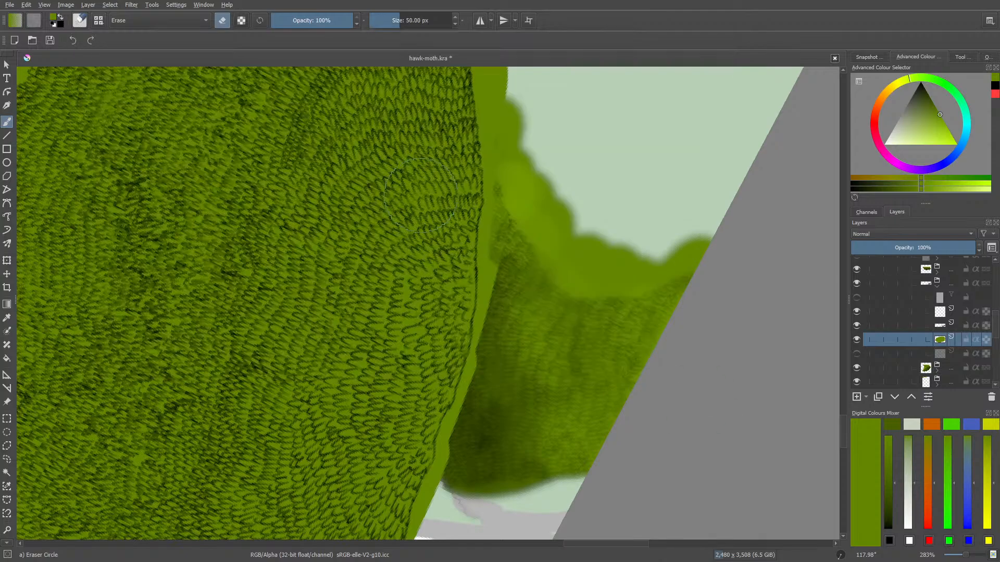
pyautogui.click(386, 21)
pyautogui.moveTo(500, 209)
pyautogui.mouseDown()
pyautogui.moveTo(496, 285)
pyautogui.moveTo(485, 279)
pyautogui.moveTo(483, 236)
pyautogui.moveTo(482, 330)
pyautogui.moveTo(476, 344)
pyautogui.moveTo(476, 319)
pyautogui.moveTo(444, 435)
pyautogui.moveTo(442, 424)
pyautogui.moveTo(438, 480)
pyautogui.moveTo(442, 455)
pyautogui.moveTo(427, 484)
pyautogui.moveTo(460, 423)
pyautogui.mouseUp()
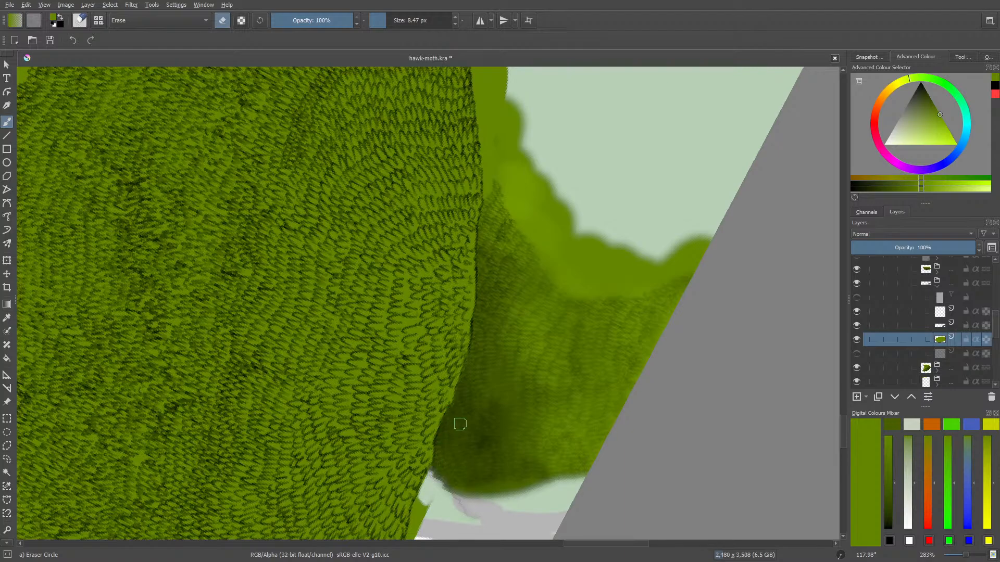
pyautogui.moveTo(842, 414); pyautogui.dragTo(843, 442)
pyautogui.moveTo(423, 206)
pyautogui.mouseDown()
pyautogui.moveTo(403, 266)
pyautogui.moveTo(347, 370)
pyautogui.mouseUp()
# Switch the painting brush to the Ink-3 Gpen preset at 5 px
pyautogui.press('/')
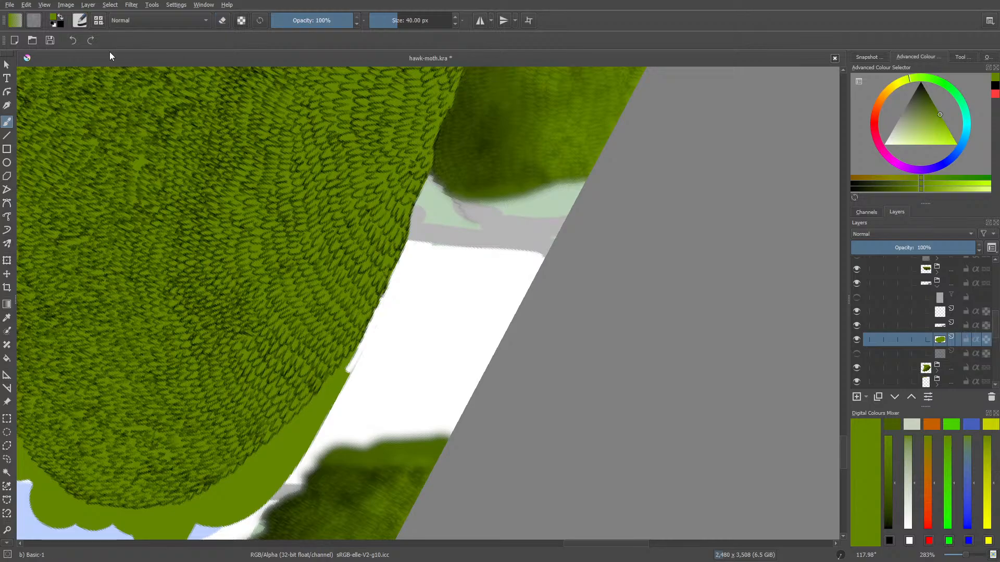
pyautogui.click(80, 21)
pyautogui.rightClick(61, 149)
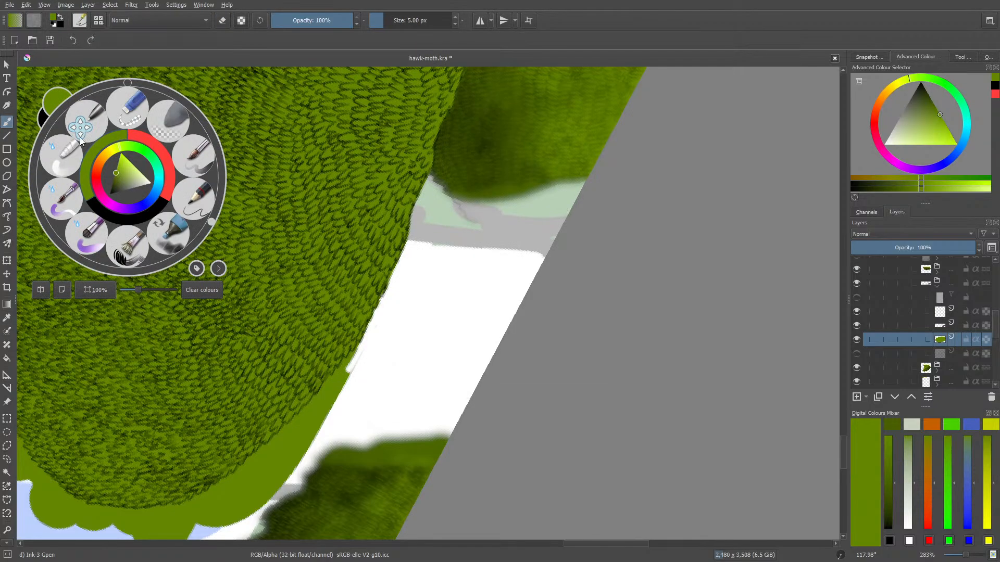
pyautogui.rightClick(292, 224)
pyautogui.rightClick(369, 267)
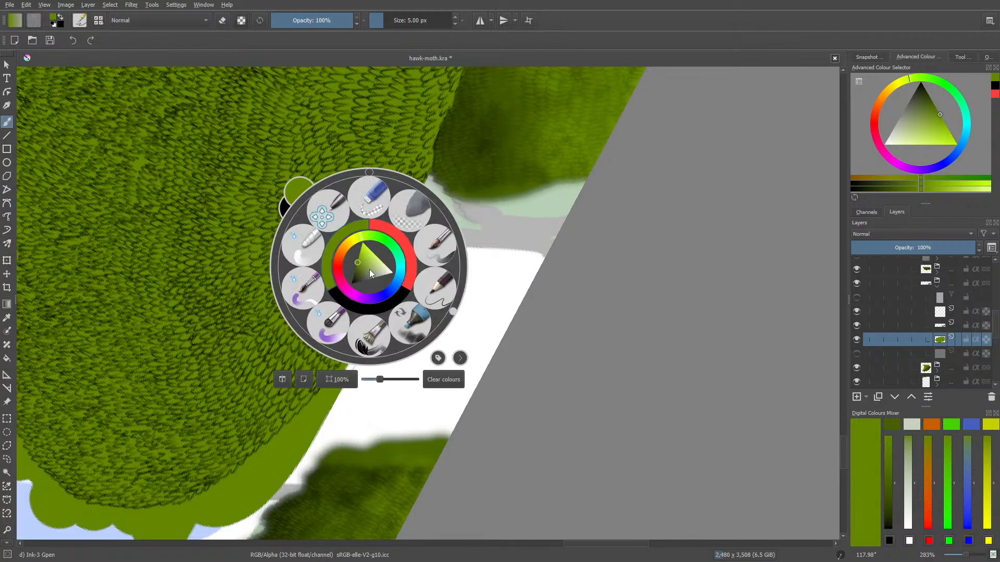
pyautogui.click(79, 23)
pyautogui.click(130, 147)
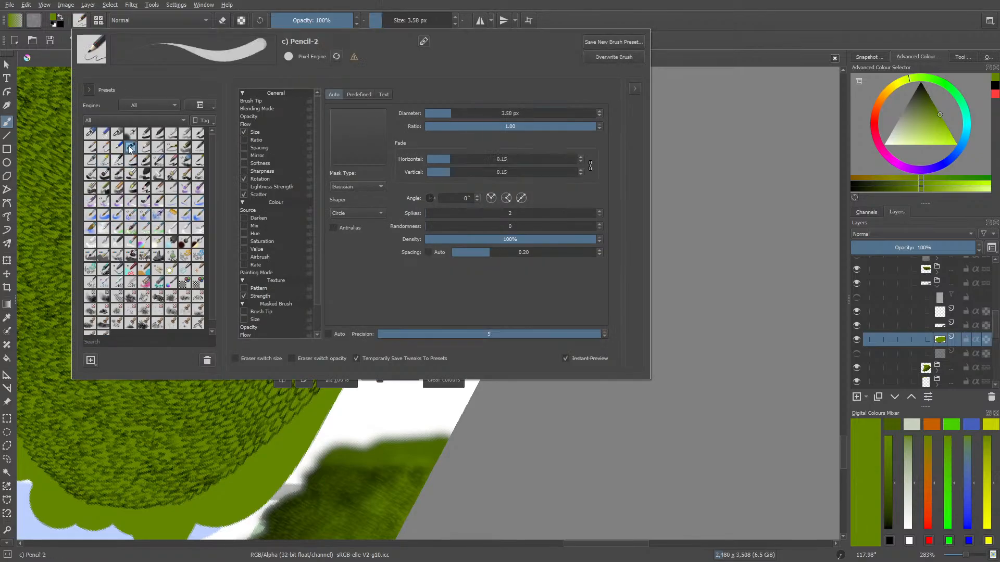
pyautogui.click(103, 161)
pyautogui.click(58, 144)
pyautogui.rightClick(151, 161)
pyautogui.click(336, 254)
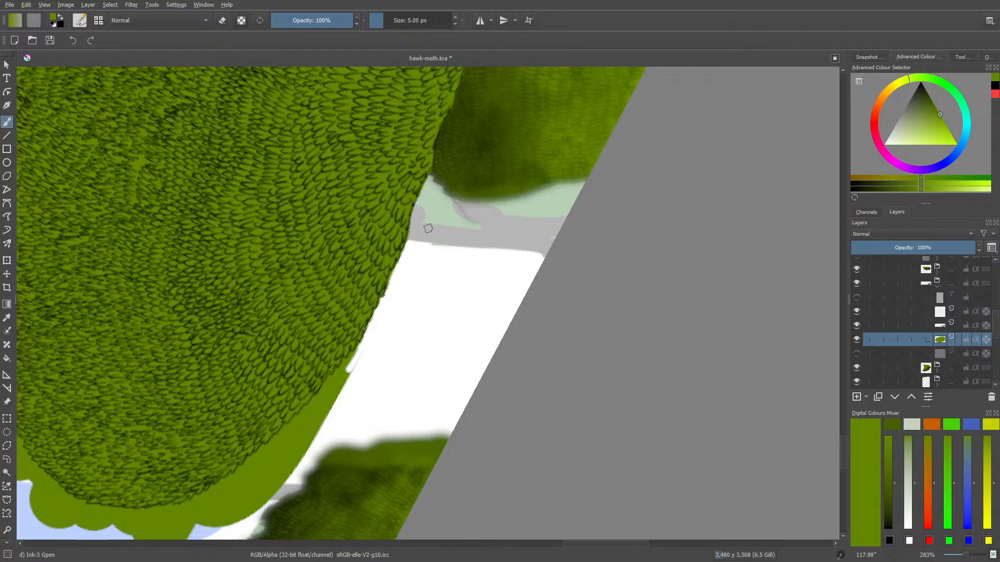
# Trim the green fill flush with the leaf strokes along the clump's lower curve with Eraser Circle, down to the blue sketch shape
pyautogui.moveTo(589, 544); pyautogui.dragTo(564, 541)
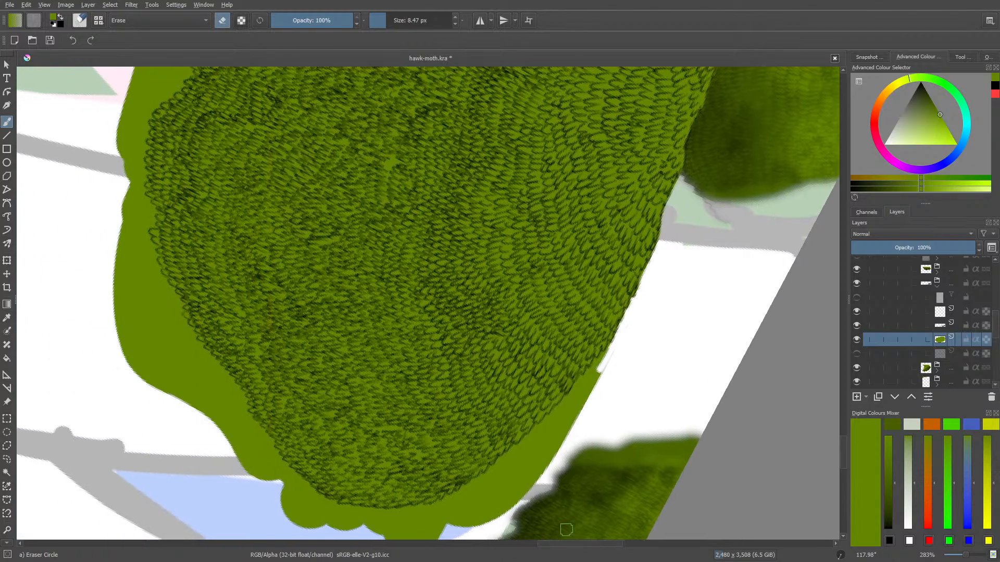
pyautogui.moveTo(620, 339)
pyautogui.mouseDown()
pyautogui.moveTo(521, 483)
pyautogui.moveTo(476, 523)
pyautogui.mouseUp()
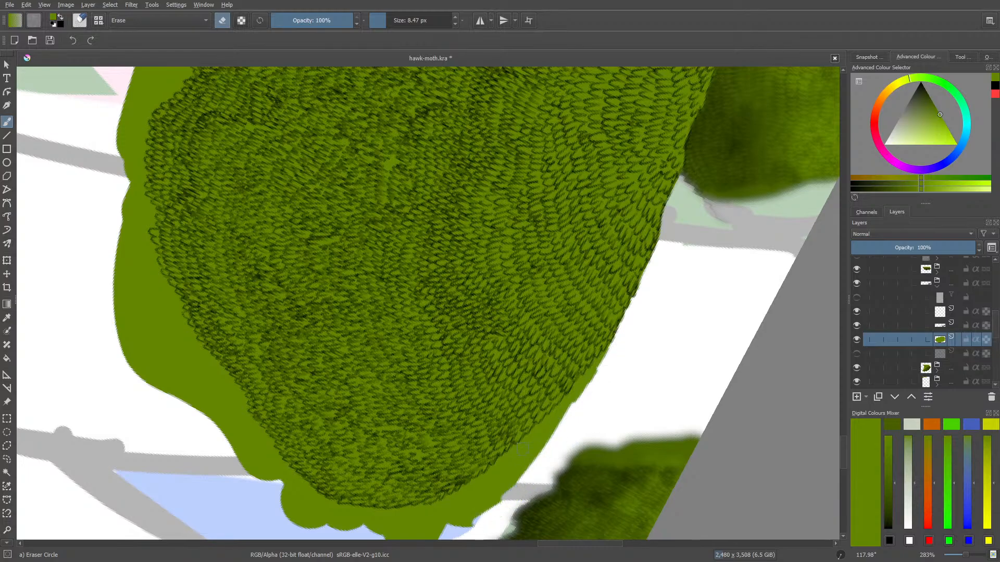
pyautogui.moveTo(523, 449)
pyautogui.mouseDown()
pyautogui.moveTo(453, 525)
pyautogui.moveTo(520, 497)
pyautogui.moveTo(484, 515)
pyautogui.moveTo(459, 512)
pyautogui.moveTo(504, 479)
pyautogui.moveTo(490, 483)
pyautogui.moveTo(499, 460)
pyautogui.moveTo(521, 450)
pyautogui.mouseUp()
pyautogui.moveTo(596, 369); pyautogui.dragTo(607, 351)
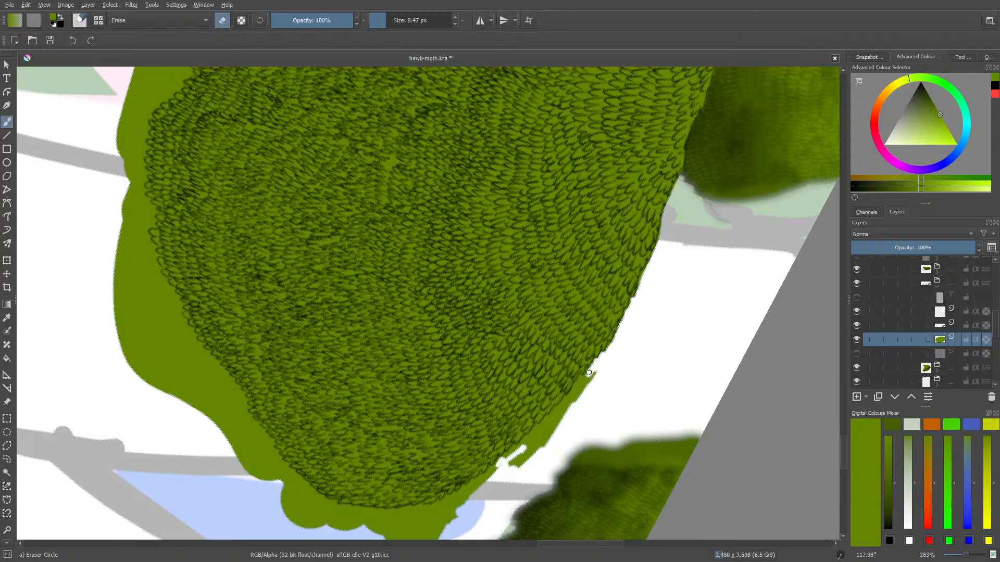
pyautogui.moveTo(589, 373)
pyautogui.mouseDown()
pyautogui.moveTo(564, 410)
pyautogui.moveTo(589, 376)
pyautogui.moveTo(536, 451)
pyautogui.moveTo(513, 463)
pyautogui.moveTo(547, 420)
pyautogui.moveTo(517, 461)
pyautogui.moveTo(502, 460)
pyautogui.moveTo(526, 440)
pyautogui.moveTo(474, 489)
pyautogui.moveTo(478, 483)
pyautogui.moveTo(447, 503)
pyautogui.mouseUp()
pyautogui.press('/')
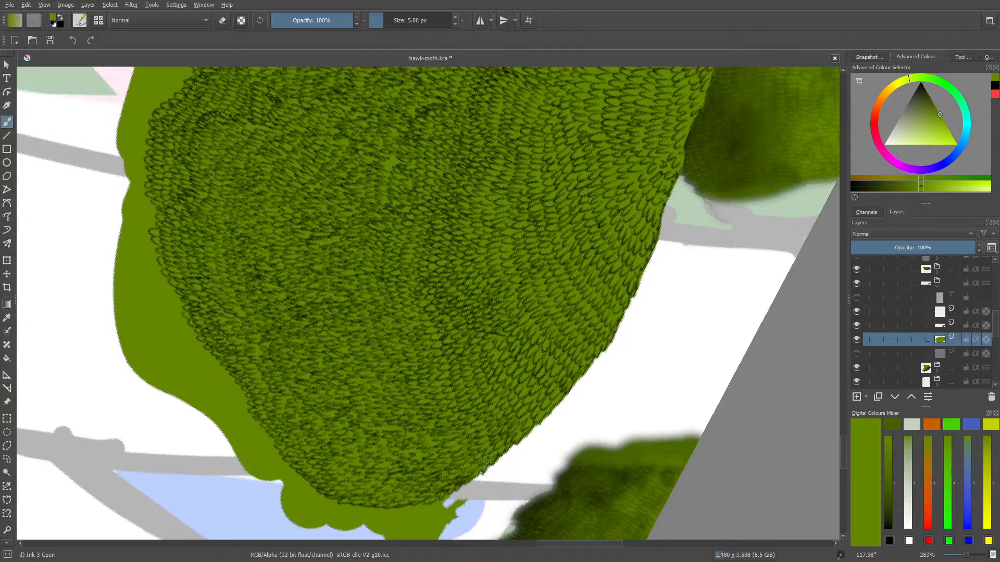
pyautogui.press('/')
pyautogui.moveTo(464, 500)
pyautogui.mouseDown()
pyautogui.moveTo(416, 533)
pyautogui.moveTo(458, 524)
pyautogui.mouseUp()
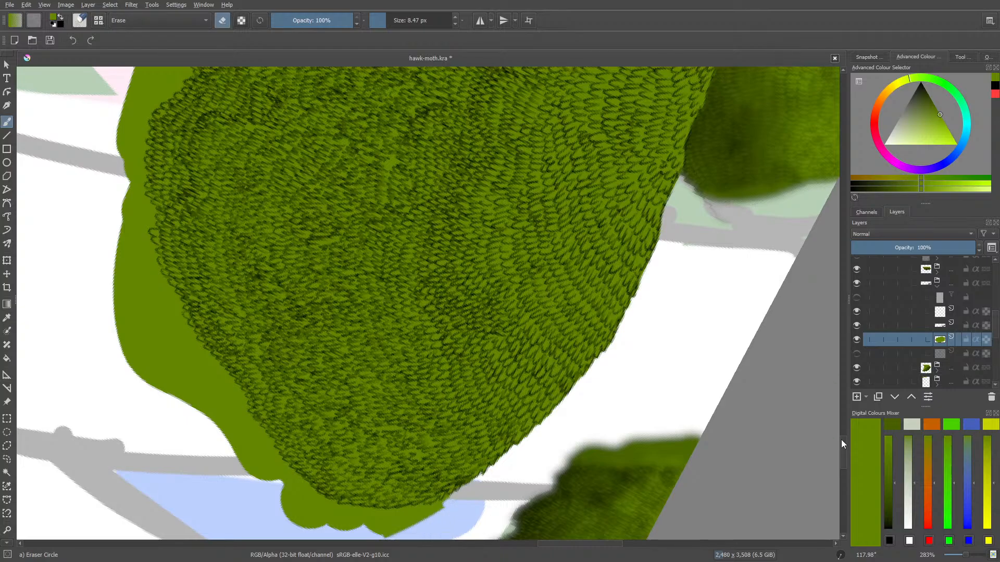
# Turn the group's hidden filter layer on to check the whole clump, and hide it again
pyautogui.scroll(-4, 842, 441)
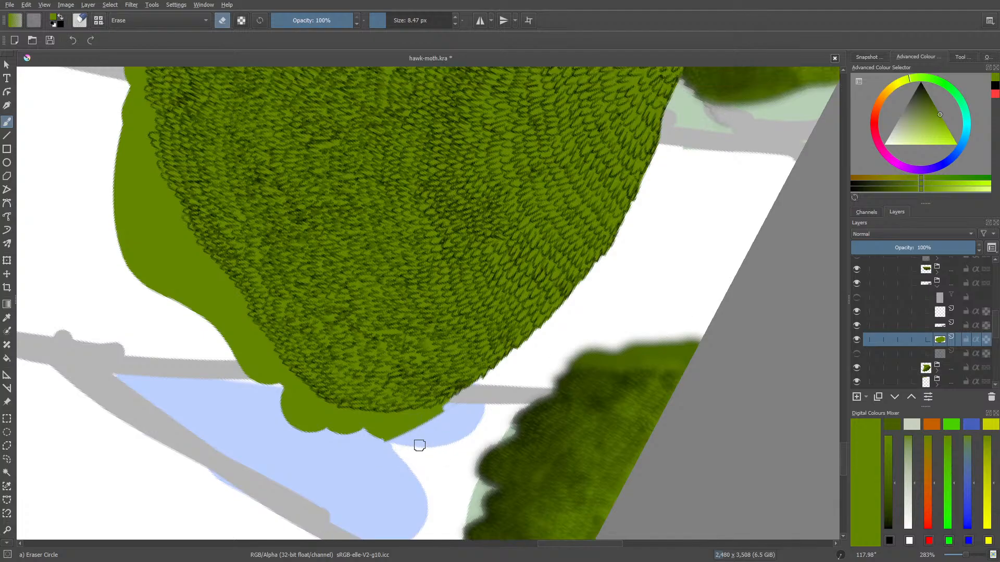
pyautogui.moveTo(965, 554); pyautogui.dragTo(958, 555)
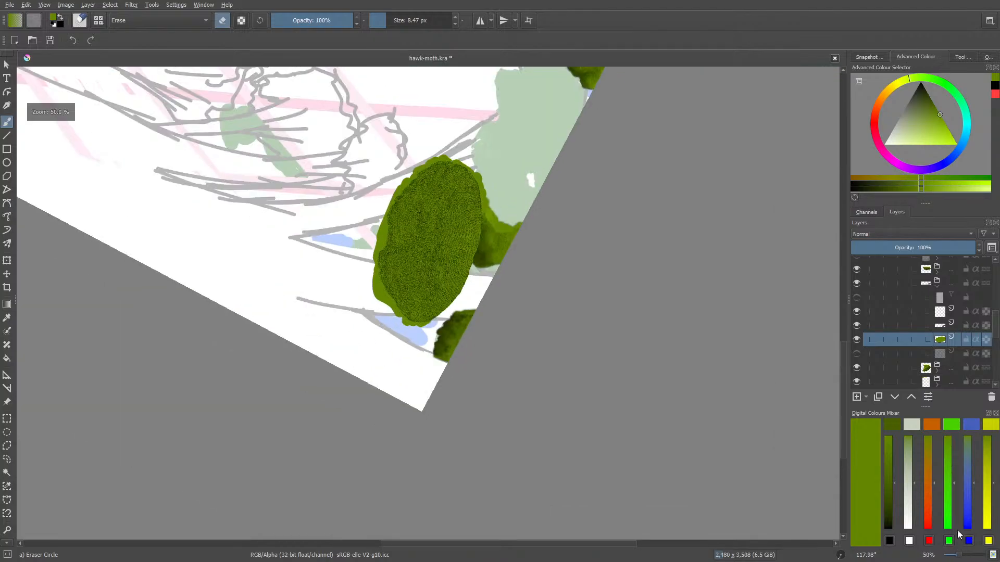
pyautogui.click(856, 297)
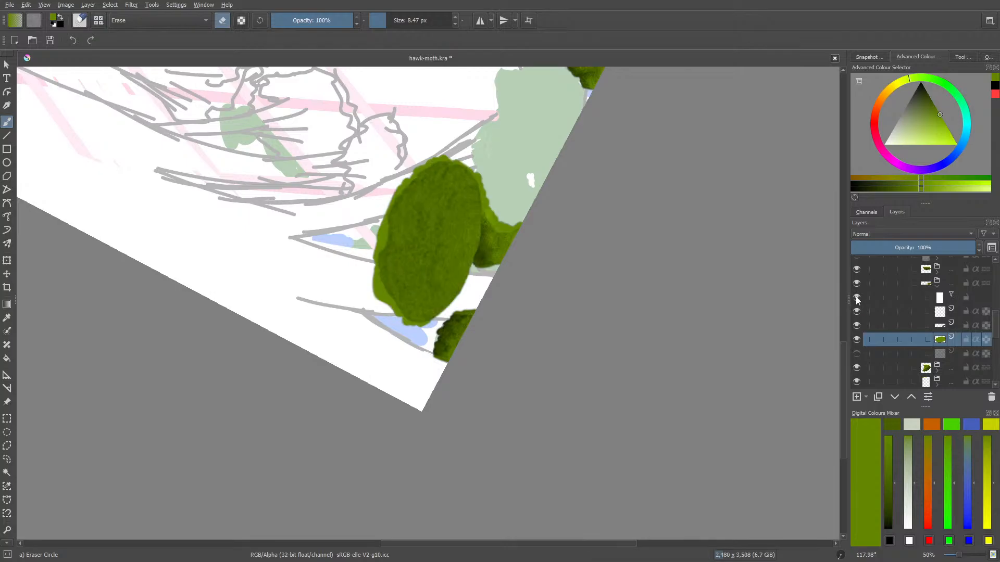
pyautogui.click(857, 298)
# Erase the green overhang around the clump's rounded end beside the blue sketch shape, using Eraser Circle at 8.47 px
pyautogui.moveTo(958, 555); pyautogui.dragTo(964, 555)
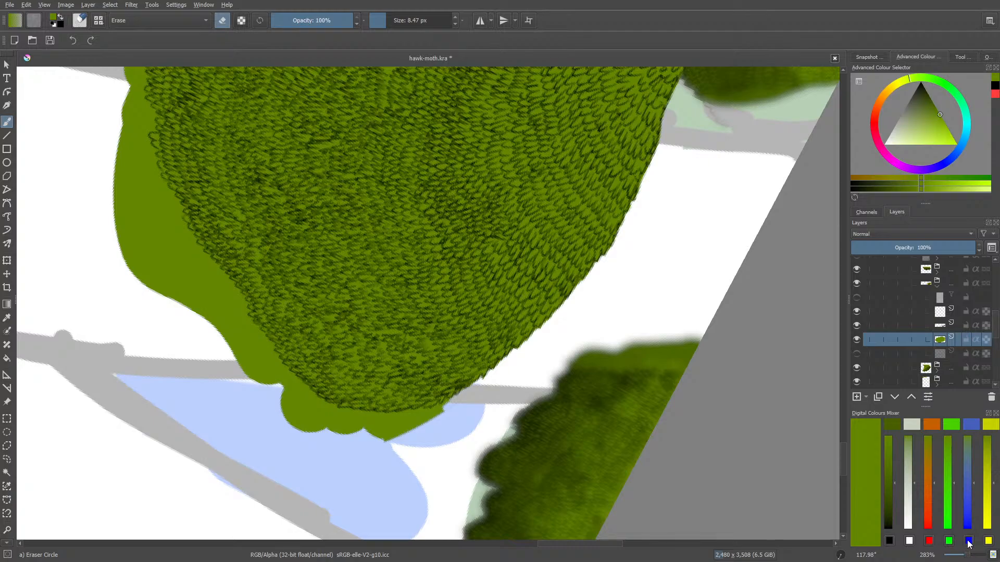
pyautogui.press('e')
pyautogui.rightClick(319, 446)
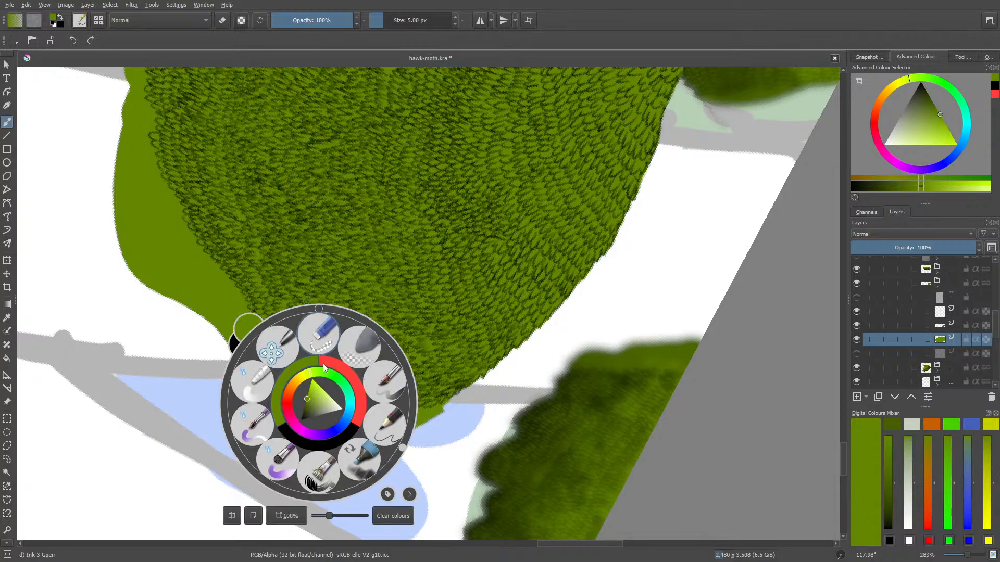
pyautogui.moveTo(404, 450); pyautogui.dragTo(292, 470)
pyautogui.click(165, 252)
pyautogui.press('e')
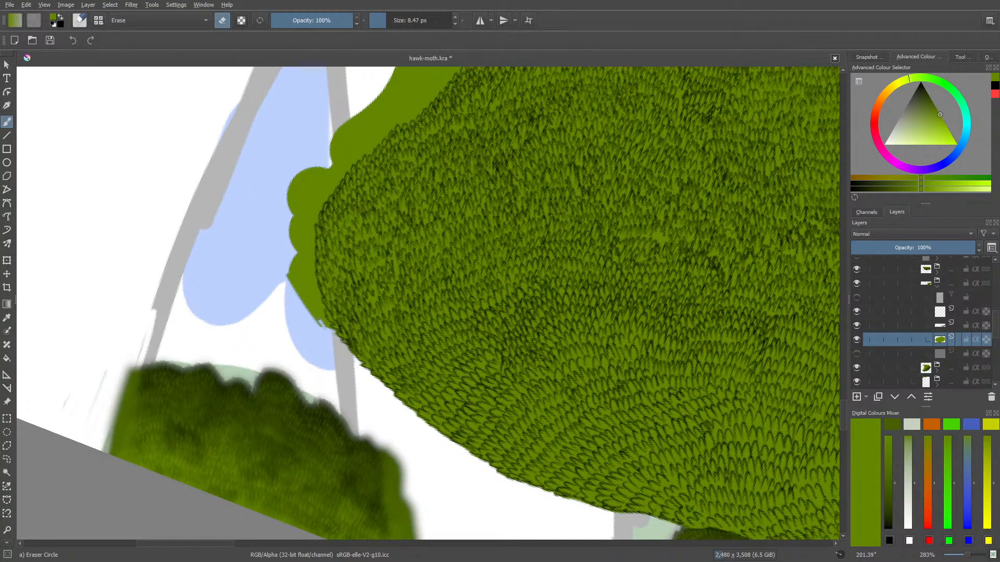
pyautogui.moveTo(319, 322)
pyautogui.mouseDown()
pyautogui.moveTo(296, 292)
pyautogui.moveTo(306, 283)
pyautogui.moveTo(326, 326)
pyautogui.mouseUp()
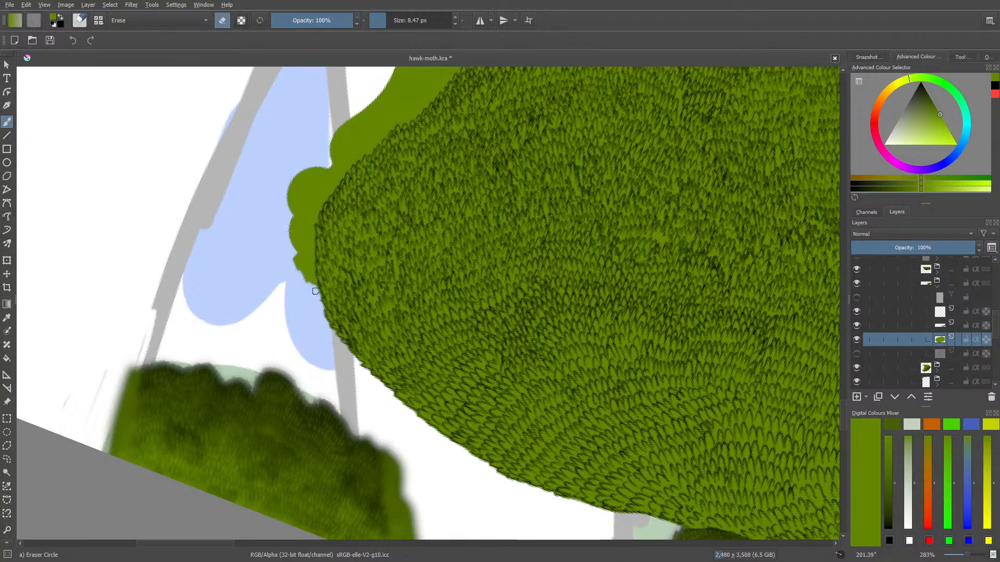
pyautogui.moveTo(315, 291)
pyautogui.mouseDown()
pyautogui.moveTo(293, 254)
pyautogui.moveTo(311, 279)
pyautogui.moveTo(307, 223)
pyautogui.moveTo(290, 203)
pyautogui.moveTo(283, 241)
pyautogui.mouseUp()
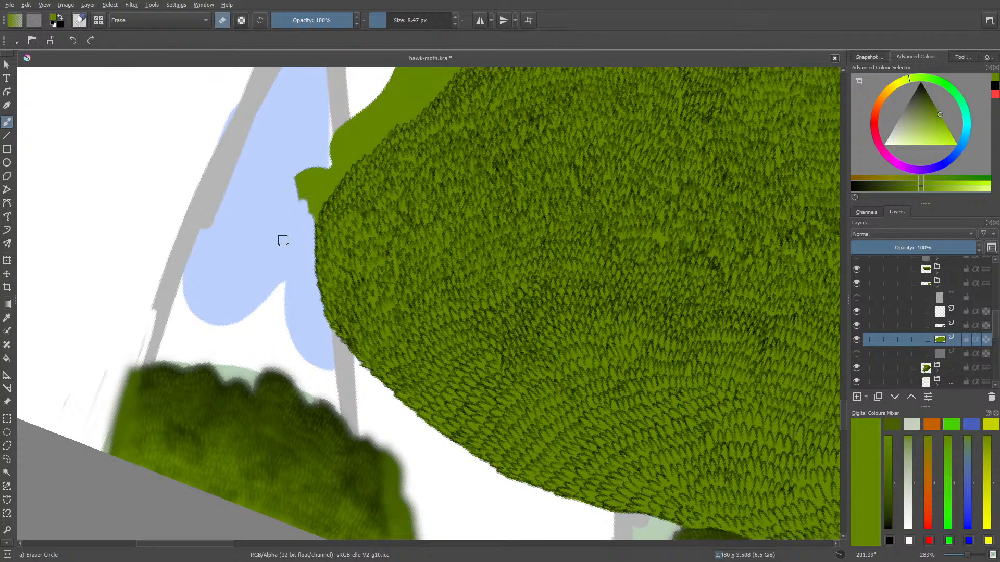
pyautogui.moveTo(332, 142)
pyautogui.mouseDown()
pyautogui.moveTo(304, 190)
pyautogui.moveTo(337, 140)
pyautogui.moveTo(298, 213)
pyautogui.moveTo(328, 178)
pyautogui.moveTo(314, 216)
pyautogui.mouseUp()
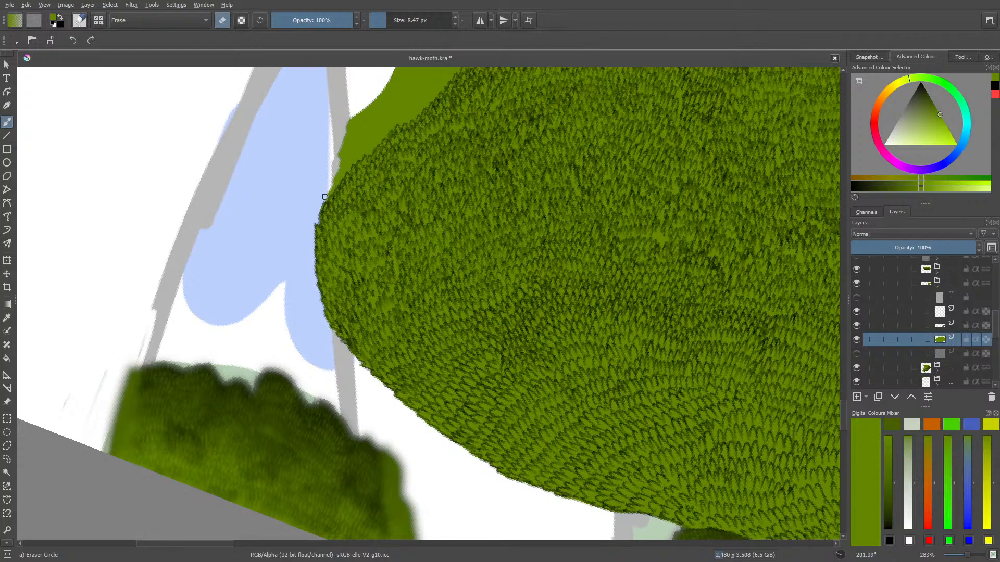
pyautogui.moveTo(334, 180)
pyautogui.mouseDown()
pyautogui.moveTo(348, 132)
pyautogui.moveTo(328, 170)
pyautogui.mouseUp()
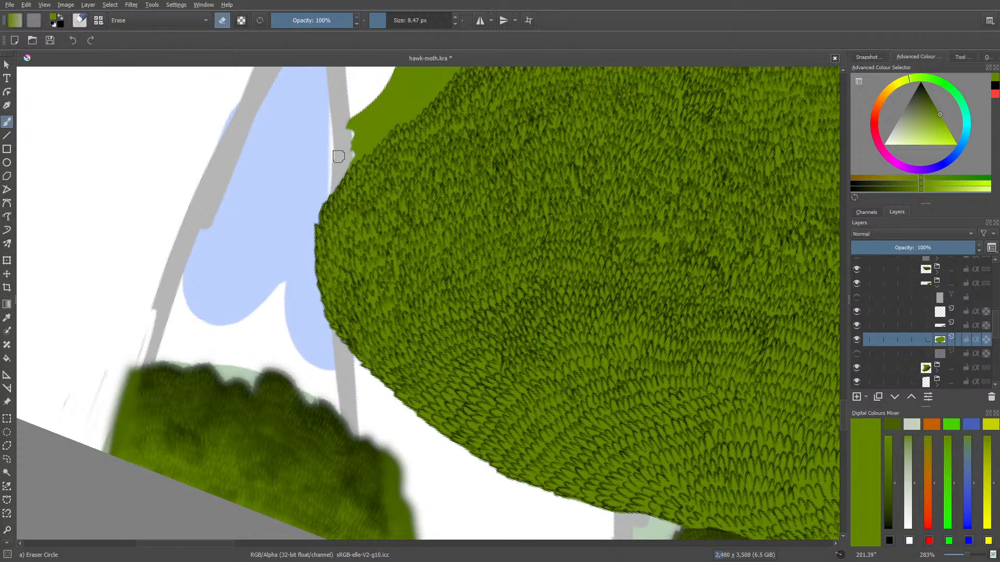
# Cut back the wide green bulge just beyond the blue shape and trim its lower part flush with the leaf strokes
pyautogui.moveTo(352, 133)
pyautogui.mouseDown()
pyautogui.moveTo(369, 96)
pyautogui.moveTo(354, 129)
pyautogui.moveTo(385, 110)
pyautogui.moveTo(352, 145)
pyautogui.moveTo(386, 82)
pyautogui.mouseUp()
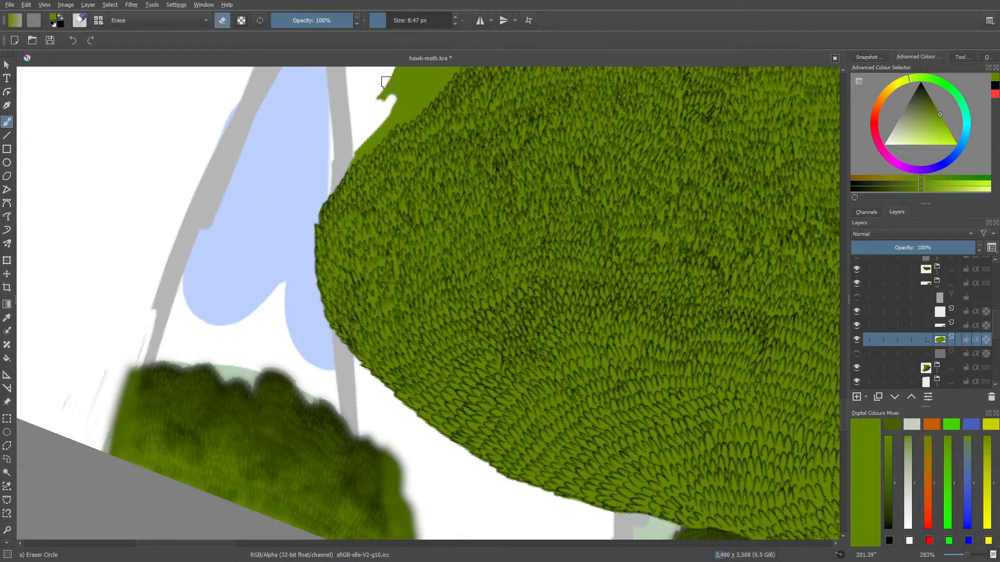
pyautogui.scroll(5, 842, 369)
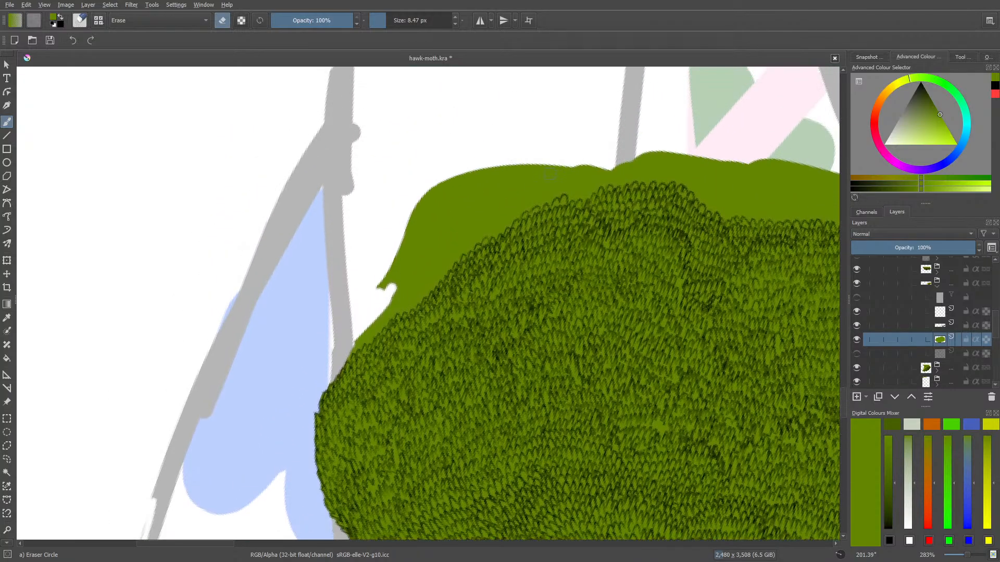
pyautogui.moveTo(416, 217)
pyautogui.mouseDown()
pyautogui.moveTo(417, 205)
pyautogui.moveTo(479, 218)
pyautogui.moveTo(455, 194)
pyautogui.moveTo(480, 199)
pyautogui.moveTo(529, 158)
pyautogui.moveTo(513, 211)
pyautogui.mouseUp()
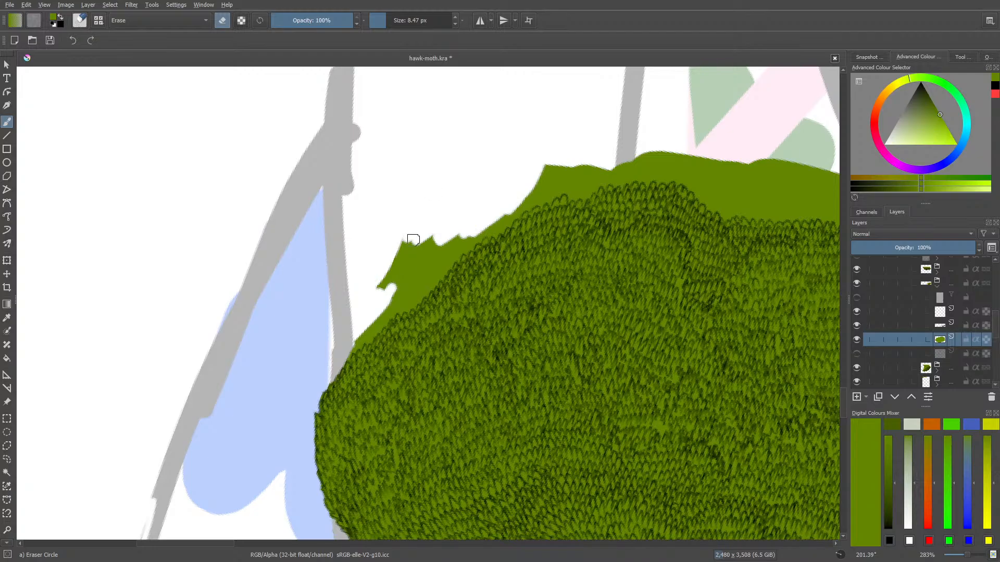
pyautogui.moveTo(411, 236)
pyautogui.mouseDown()
pyautogui.moveTo(373, 296)
pyautogui.moveTo(414, 250)
pyautogui.moveTo(349, 353)
pyautogui.mouseUp()
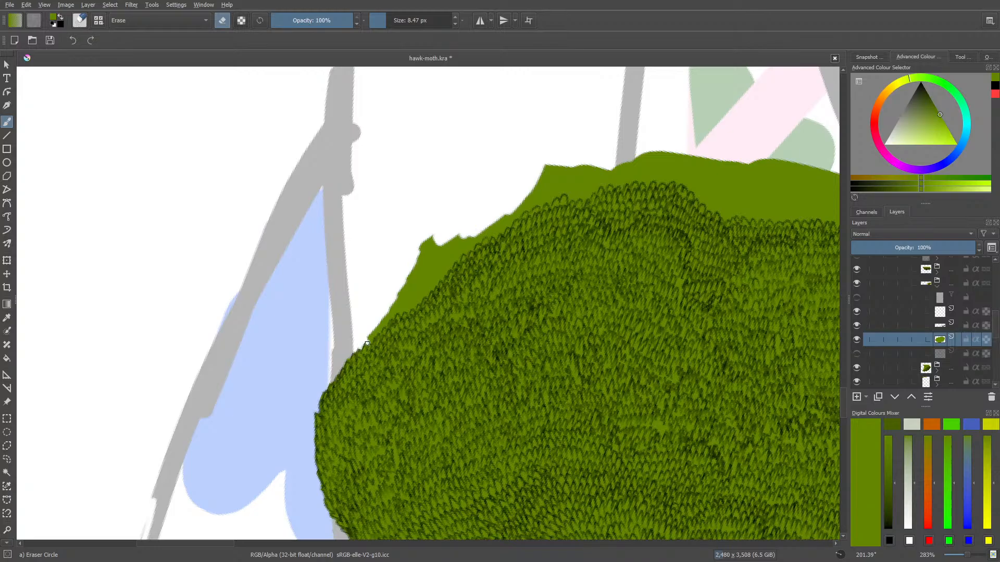
pyautogui.moveTo(371, 335); pyautogui.dragTo(398, 308)
pyautogui.moveTo(421, 296)
pyautogui.mouseDown()
pyautogui.moveTo(417, 257)
pyautogui.moveTo(421, 291)
pyautogui.moveTo(408, 278)
pyautogui.moveTo(389, 308)
pyautogui.moveTo(414, 299)
pyautogui.mouseUp()
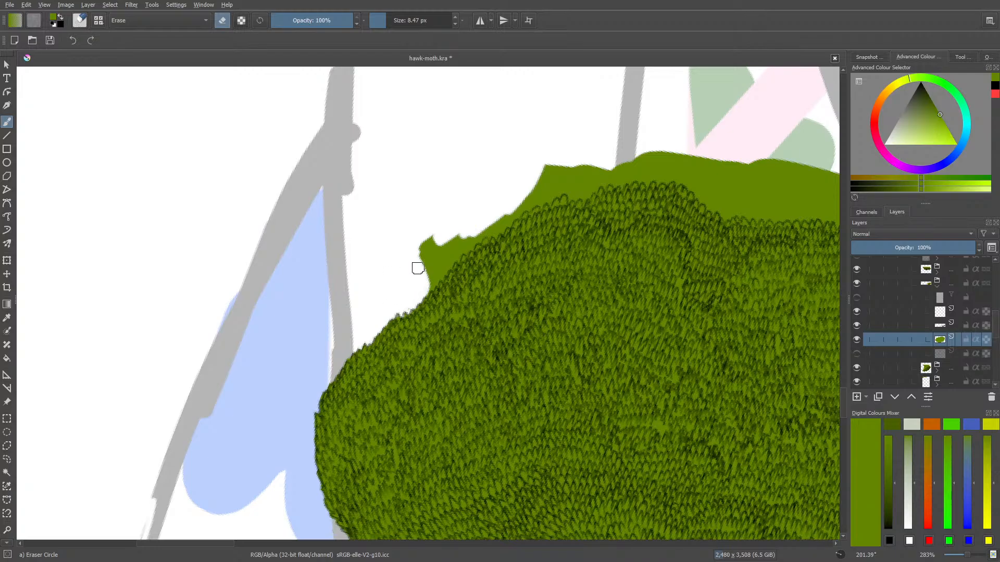
# Erase the remaining green ledge along the clump's sloping edge with Eraser Circle, following the leaf tips
pyautogui.press('/')
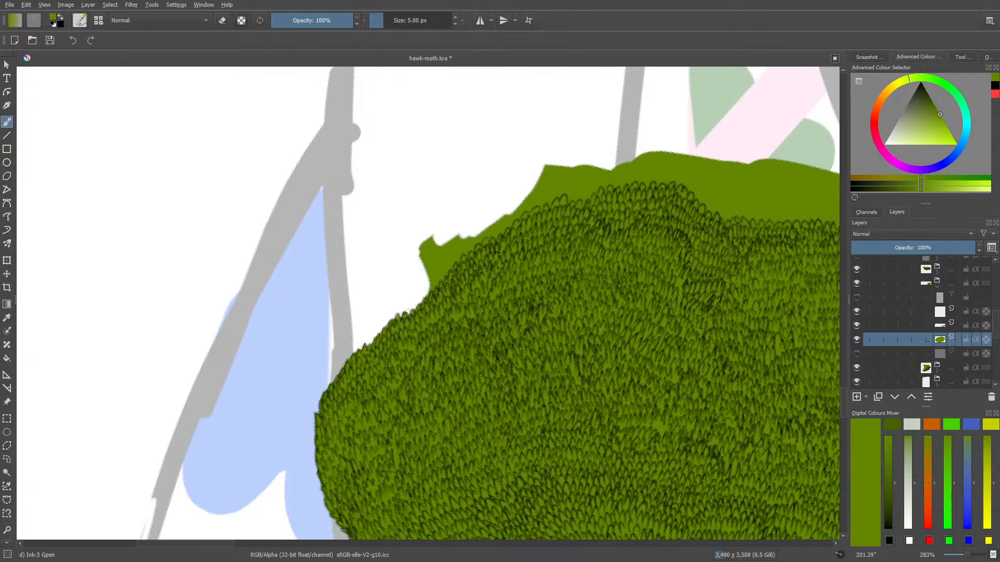
pyautogui.press('/')
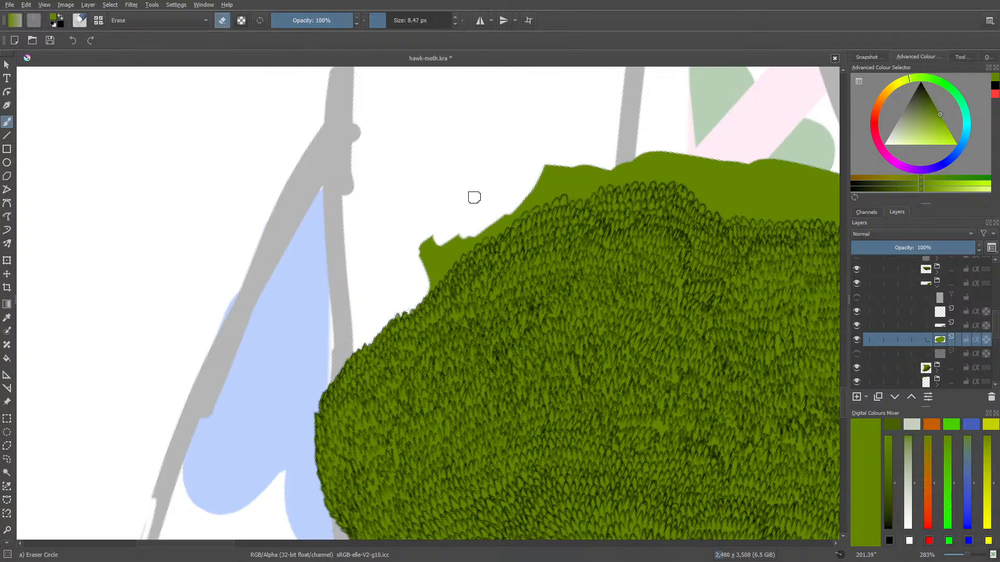
pyautogui.moveTo(436, 237)
pyautogui.mouseDown()
pyautogui.moveTo(422, 253)
pyautogui.moveTo(444, 226)
pyautogui.moveTo(415, 274)
pyautogui.moveTo(468, 224)
pyautogui.mouseUp()
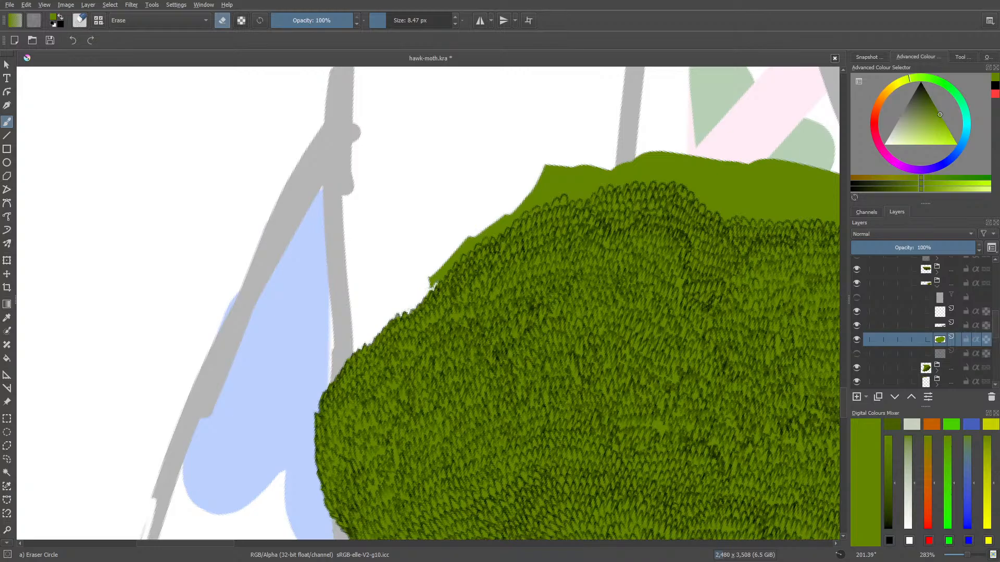
pyautogui.moveTo(438, 284)
pyautogui.mouseDown()
pyautogui.moveTo(429, 283)
pyautogui.moveTo(451, 256)
pyautogui.mouseUp()
pyautogui.moveTo(457, 252); pyautogui.dragTo(483, 228)
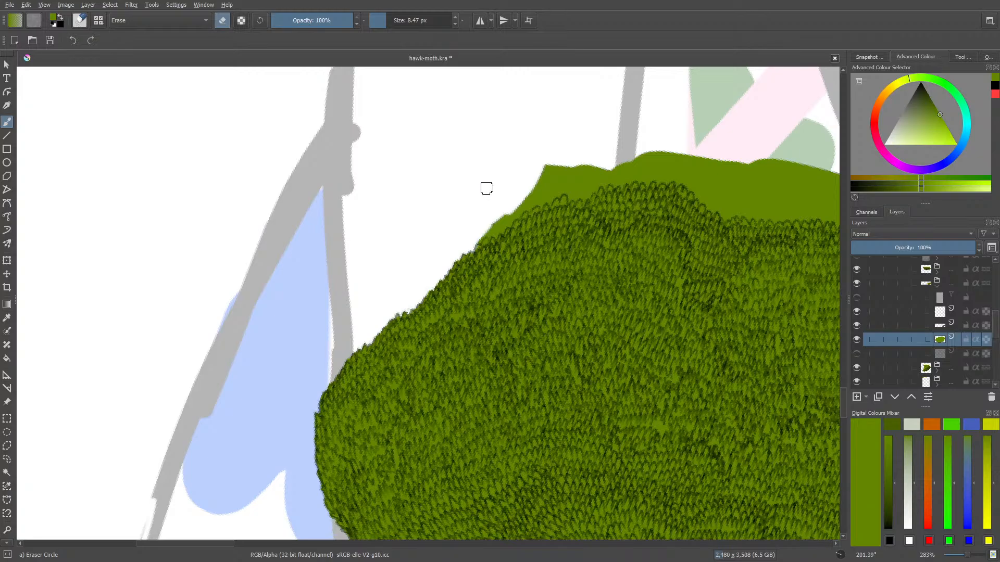
pyautogui.press('/')
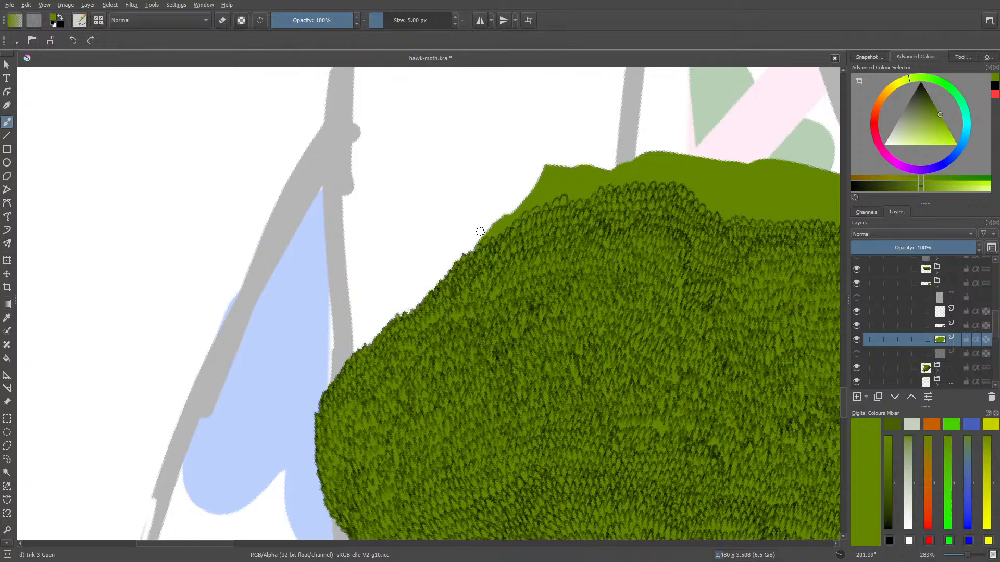
pyautogui.press('/')
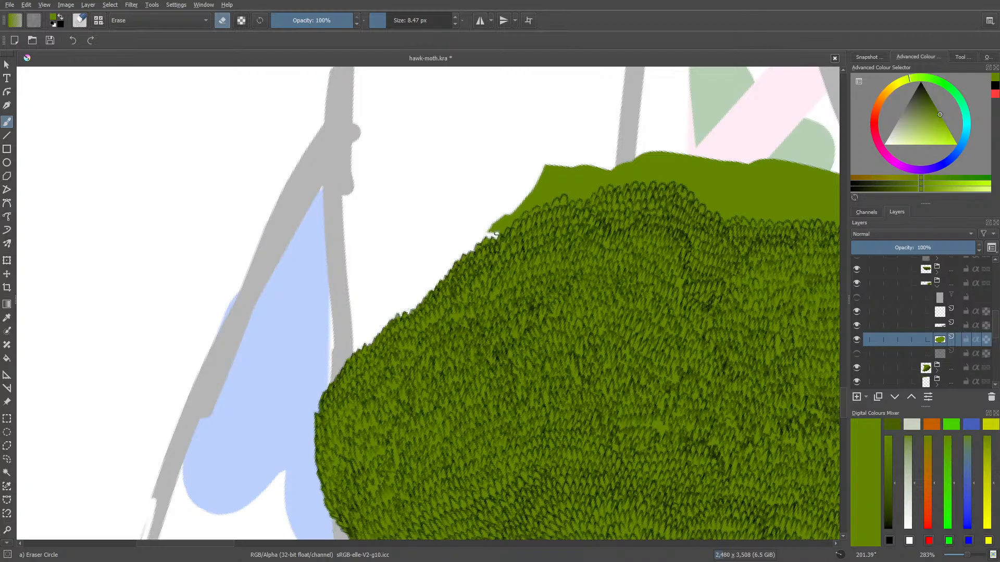
pyautogui.moveTo(505, 225)
pyautogui.mouseDown()
pyautogui.moveTo(488, 230)
pyautogui.moveTo(508, 220)
pyautogui.mouseUp()
# Trim the green fill to the leaf tips from the upper slope to the grey sketch line before the pink stripe
pyautogui.scroll(5, 846, 400)
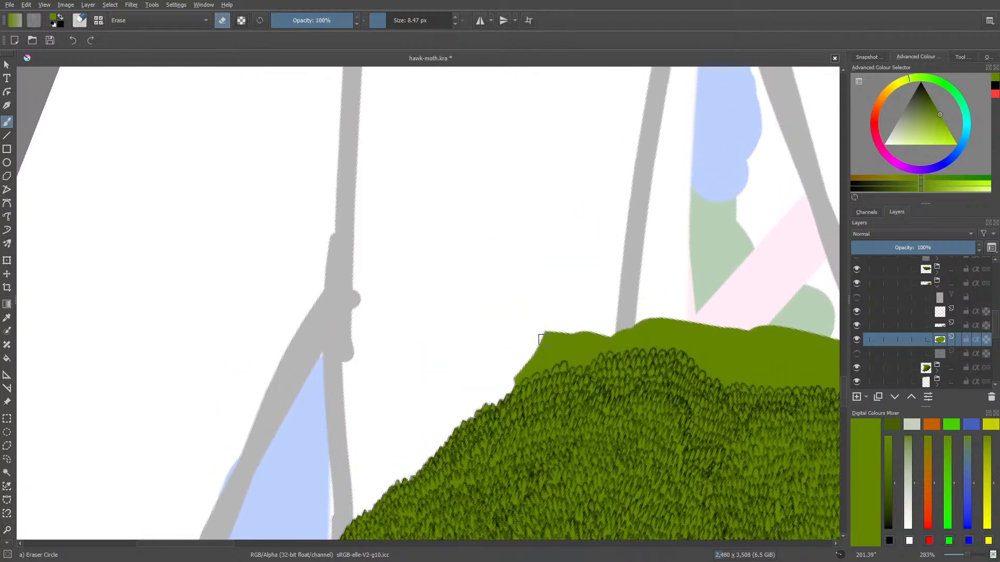
pyautogui.moveTo(542, 340)
pyautogui.mouseDown()
pyautogui.moveTo(508, 366)
pyautogui.moveTo(548, 339)
pyautogui.moveTo(516, 375)
pyautogui.mouseUp()
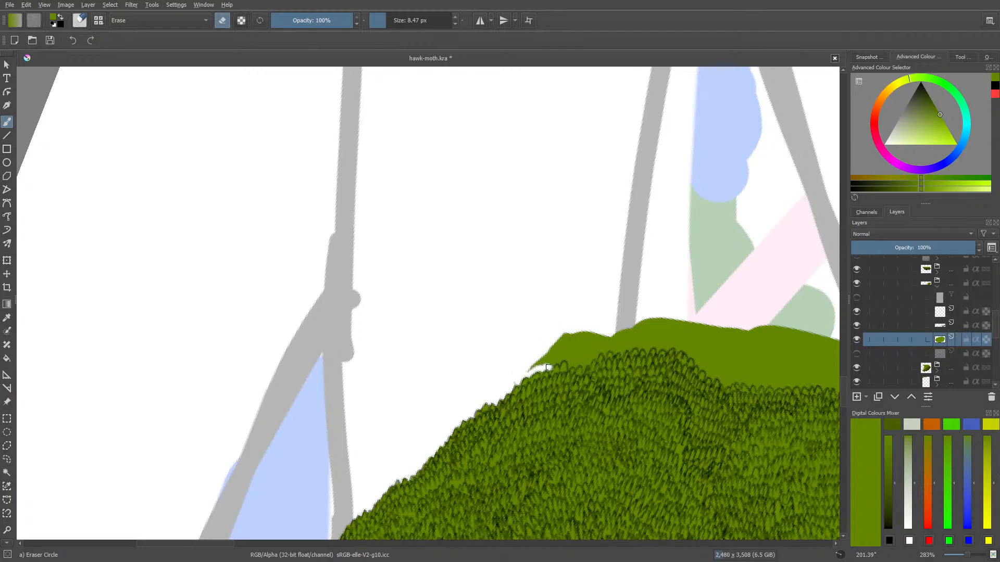
pyautogui.moveTo(547, 367)
pyautogui.mouseDown()
pyautogui.moveTo(505, 385)
pyautogui.moveTo(555, 343)
pyautogui.moveTo(570, 336)
pyautogui.moveTo(552, 356)
pyautogui.moveTo(561, 352)
pyautogui.moveTo(559, 363)
pyautogui.moveTo(574, 339)
pyautogui.mouseUp()
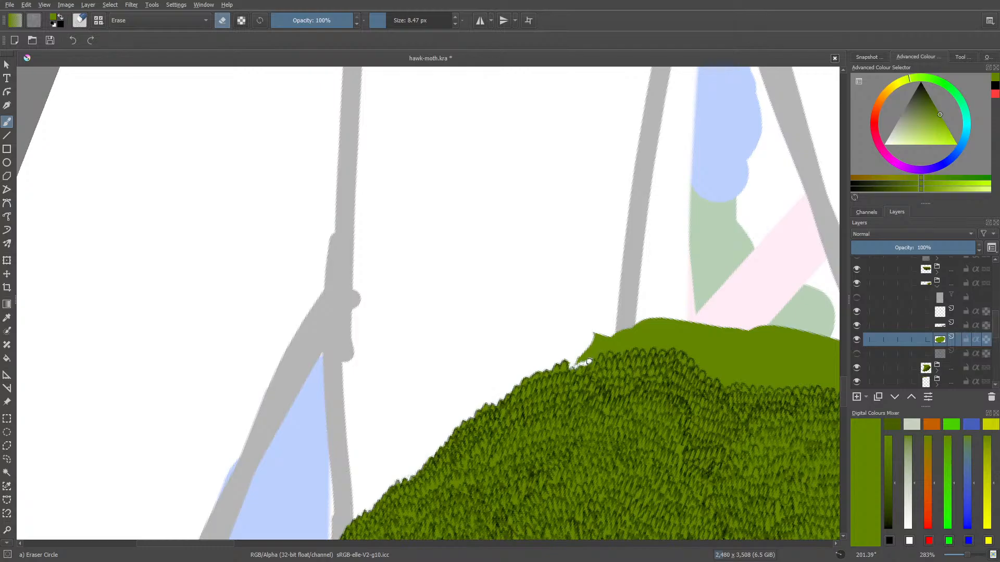
pyautogui.moveTo(596, 354)
pyautogui.mouseDown()
pyautogui.moveTo(595, 342)
pyautogui.moveTo(578, 361)
pyautogui.mouseUp()
pyautogui.press('e')
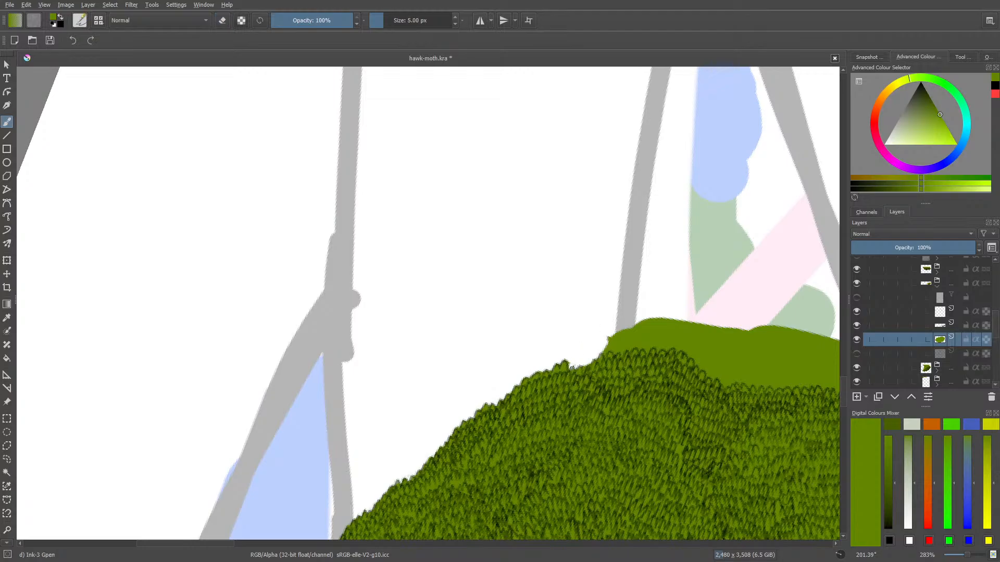
pyautogui.press('e')
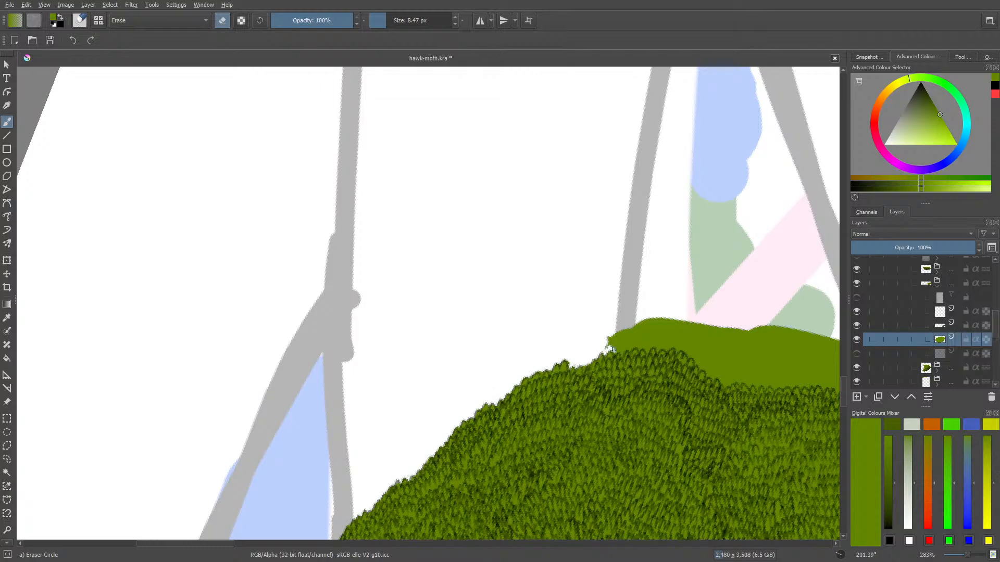
pyautogui.moveTo(610, 340); pyautogui.dragTo(607, 339)
# Turn the canvas to -20.60° and erase the green overhang from the grey sketch line to the pale pink stripe
pyautogui.moveTo(219, 545); pyautogui.dragTo(260, 558)
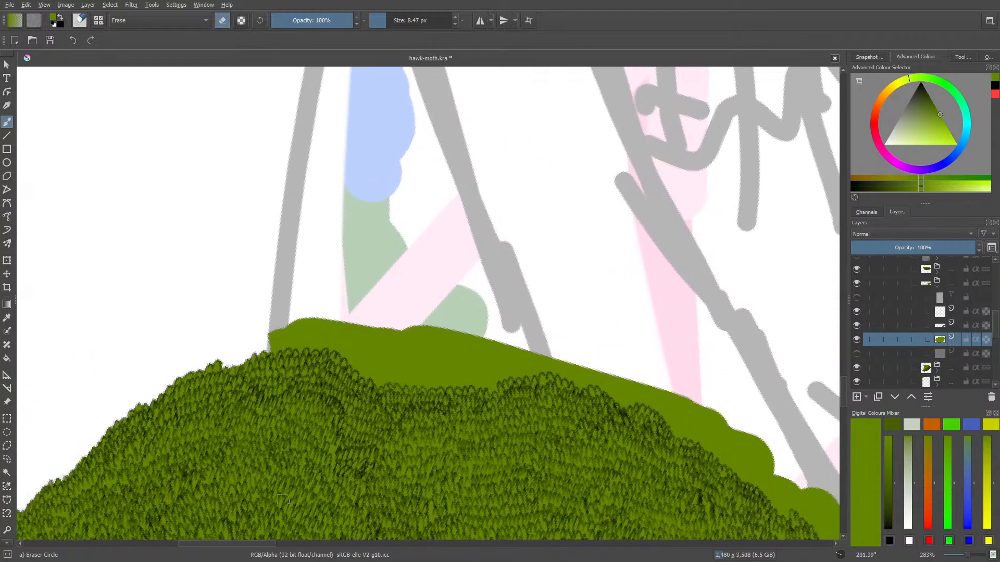
pyautogui.rightClick(283, 501)
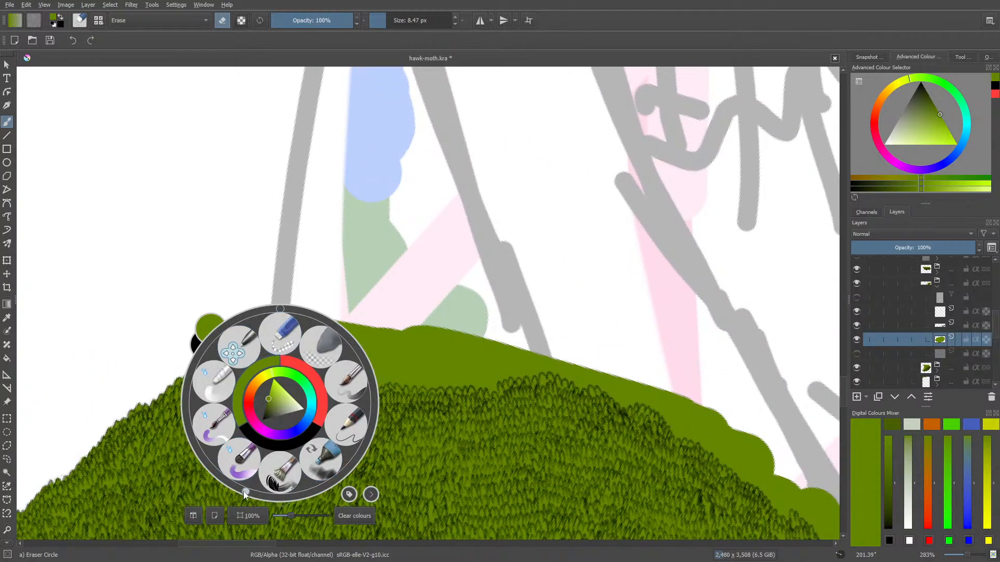
pyautogui.moveTo(230, 484)
pyautogui.mouseDown()
pyautogui.moveTo(119, 362)
pyautogui.moveTo(114, 281)
pyautogui.moveTo(137, 261)
pyautogui.moveTo(327, 271)
pyautogui.moveTo(255, 318)
pyautogui.moveTo(246, 307)
pyautogui.mouseUp()
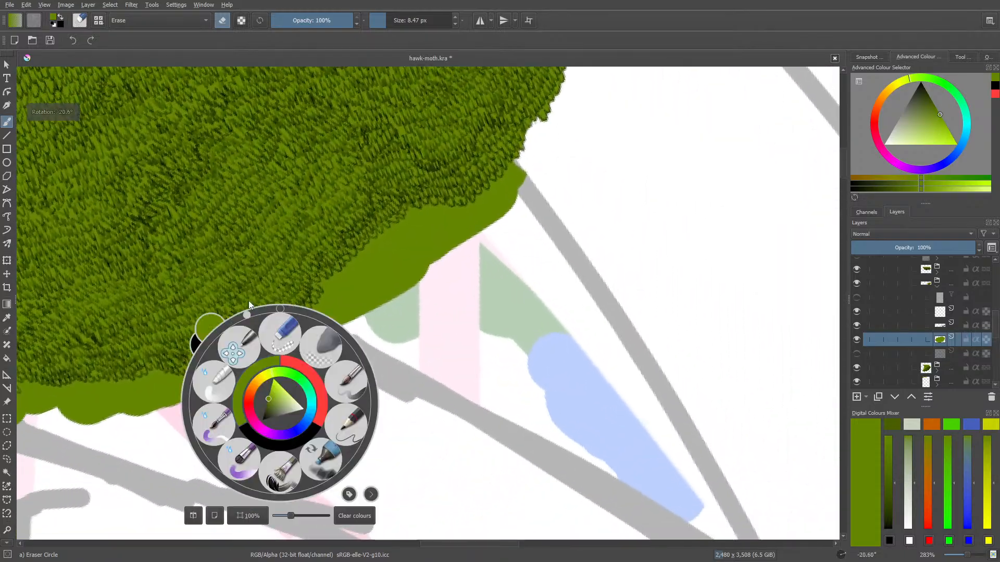
pyautogui.click(254, 229)
pyautogui.press('e')
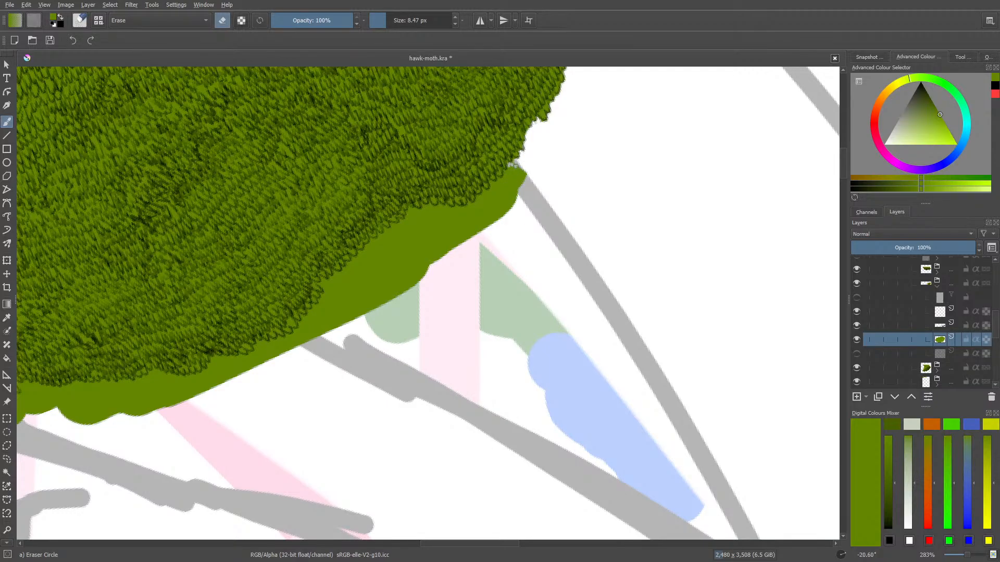
pyautogui.moveTo(515, 164)
pyautogui.mouseDown()
pyautogui.moveTo(510, 213)
pyautogui.moveTo(497, 227)
pyautogui.moveTo(494, 210)
pyautogui.moveTo(388, 308)
pyautogui.moveTo(395, 256)
pyautogui.moveTo(339, 320)
pyautogui.moveTo(344, 298)
pyautogui.moveTo(311, 345)
pyautogui.moveTo(402, 277)
pyautogui.moveTo(405, 227)
pyautogui.moveTo(433, 253)
pyautogui.mouseUp()
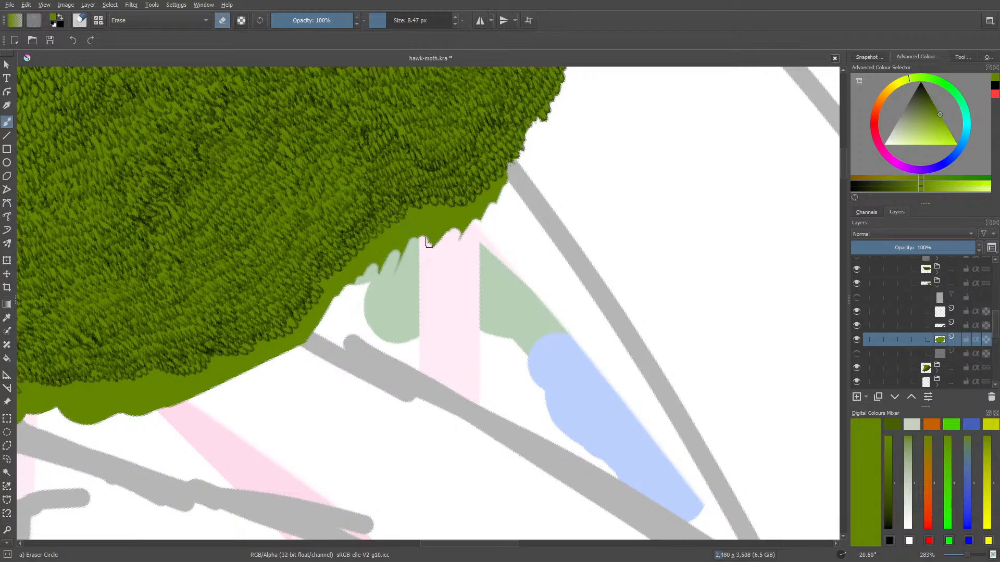
pyautogui.moveTo(401, 265)
pyautogui.mouseDown()
pyautogui.moveTo(398, 255)
pyautogui.moveTo(364, 273)
pyautogui.moveTo(455, 232)
pyautogui.moveTo(493, 203)
pyautogui.moveTo(457, 226)
pyautogui.moveTo(505, 185)
pyautogui.moveTo(505, 172)
pyautogui.mouseUp()
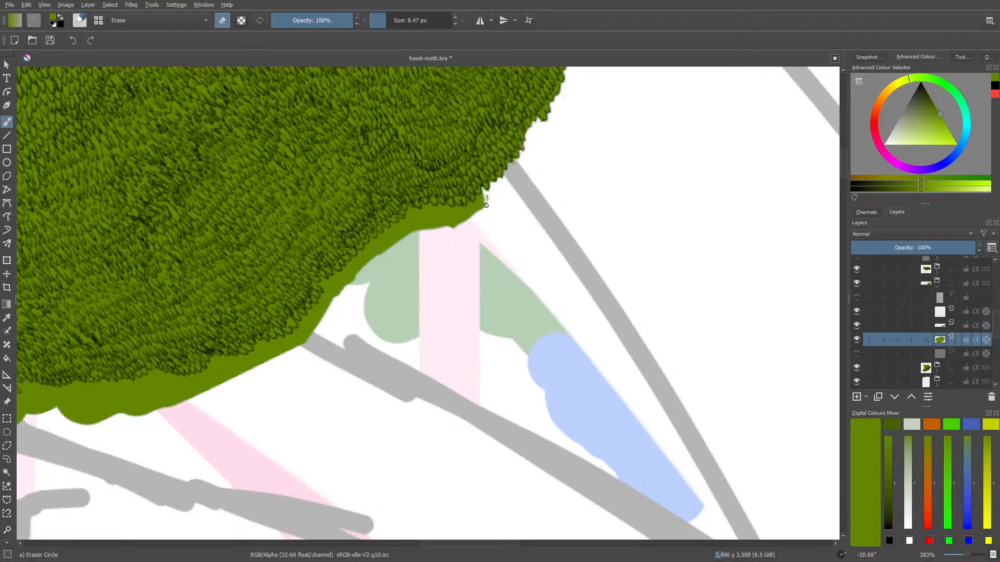
pyautogui.moveTo(487, 198)
pyautogui.mouseDown()
pyautogui.moveTo(478, 211)
pyautogui.moveTo(479, 199)
pyautogui.mouseUp()
pyautogui.moveTo(467, 214)
pyautogui.mouseDown()
pyautogui.moveTo(458, 223)
pyautogui.moveTo(462, 213)
pyautogui.moveTo(450, 219)
pyautogui.moveTo(450, 210)
pyautogui.moveTo(422, 238)
pyautogui.moveTo(437, 216)
pyautogui.mouseUp()
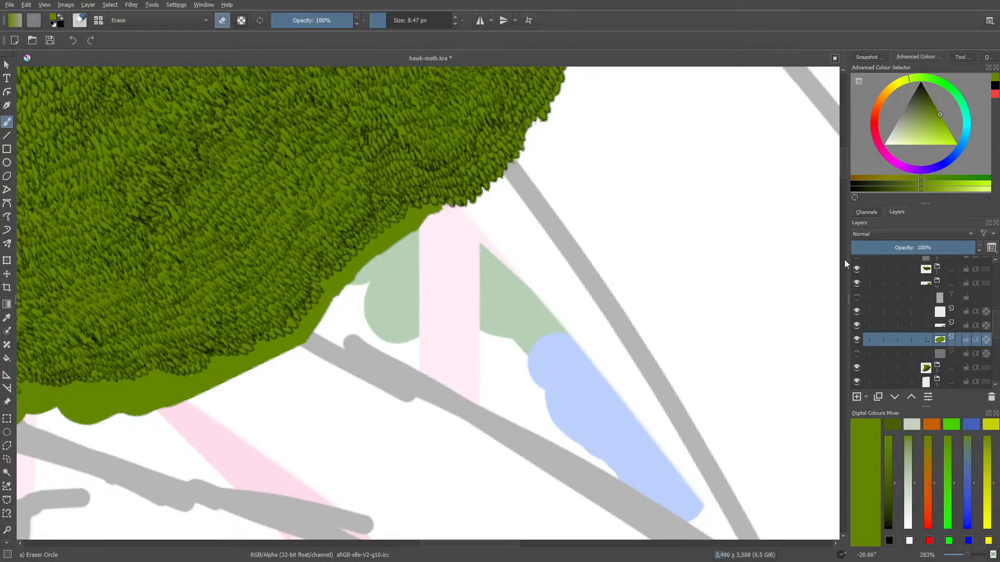
# Turn the canvas to 9.06° and erase the green overhang beside the pale pink stripe with Eraser Circle
pyautogui.press('/')
pyautogui.moveTo(843, 164); pyautogui.dragTo(841, 158)
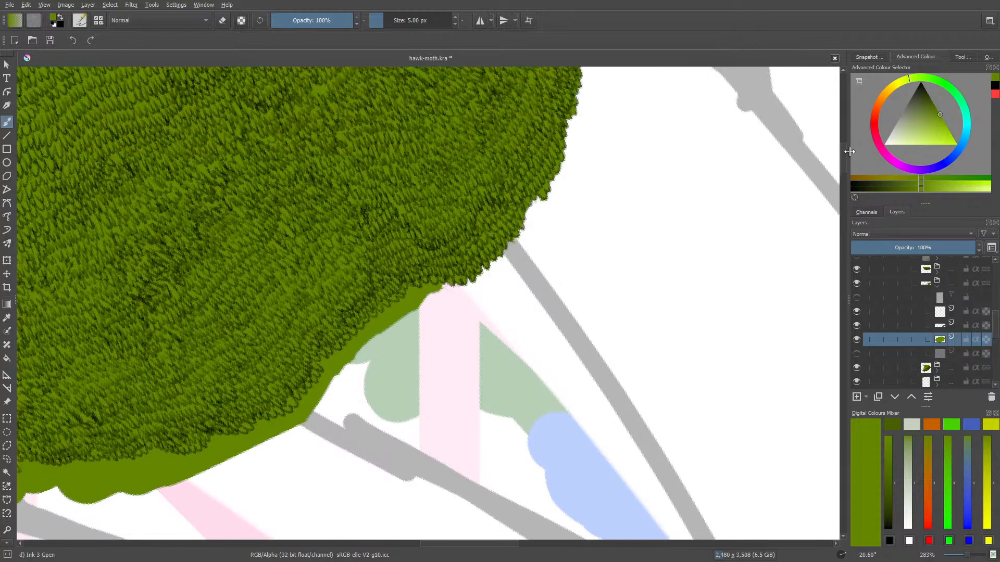
pyautogui.rightClick(335, 382)
pyautogui.moveTo(300, 297); pyautogui.dragTo(346, 308)
pyautogui.click(245, 213)
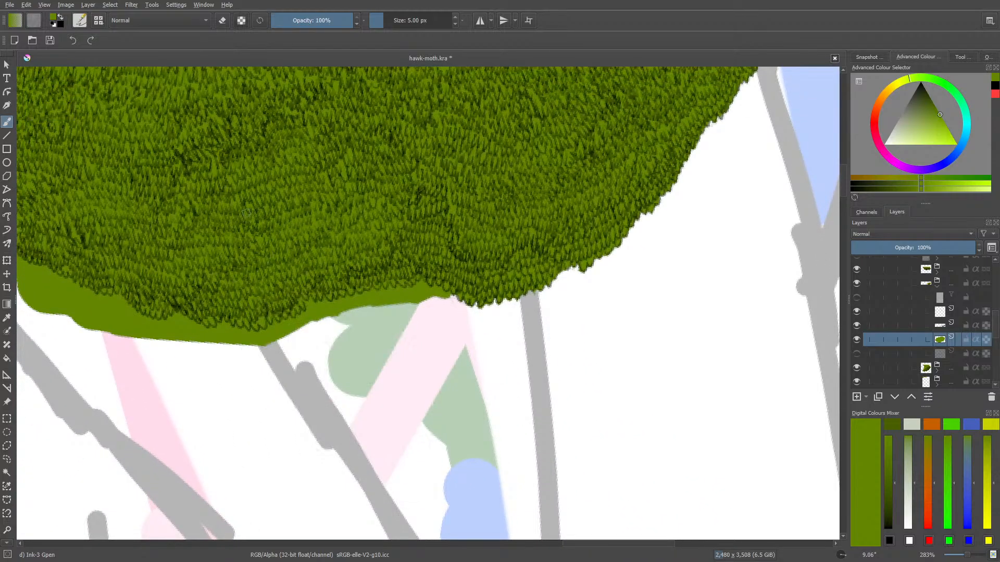
pyautogui.press('/')
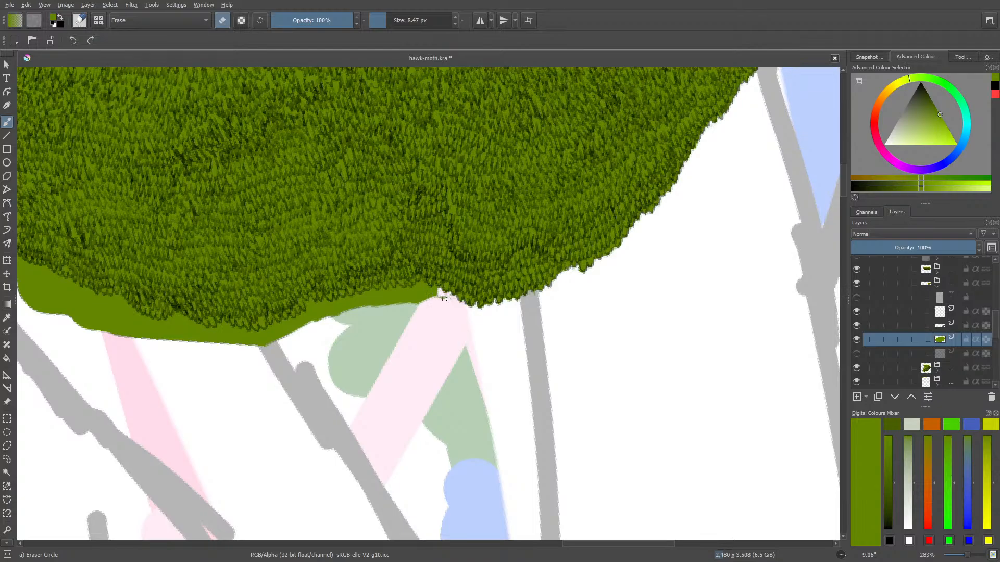
pyautogui.moveTo(444, 299)
pyautogui.mouseDown()
pyautogui.moveTo(424, 300)
pyautogui.moveTo(431, 293)
pyautogui.moveTo(421, 285)
pyautogui.moveTo(414, 303)
pyautogui.moveTo(419, 285)
pyautogui.moveTo(407, 302)
pyautogui.mouseUp()
pyautogui.moveTo(398, 287)
pyautogui.mouseDown()
pyautogui.moveTo(398, 304)
pyautogui.moveTo(407, 292)
pyautogui.mouseUp()
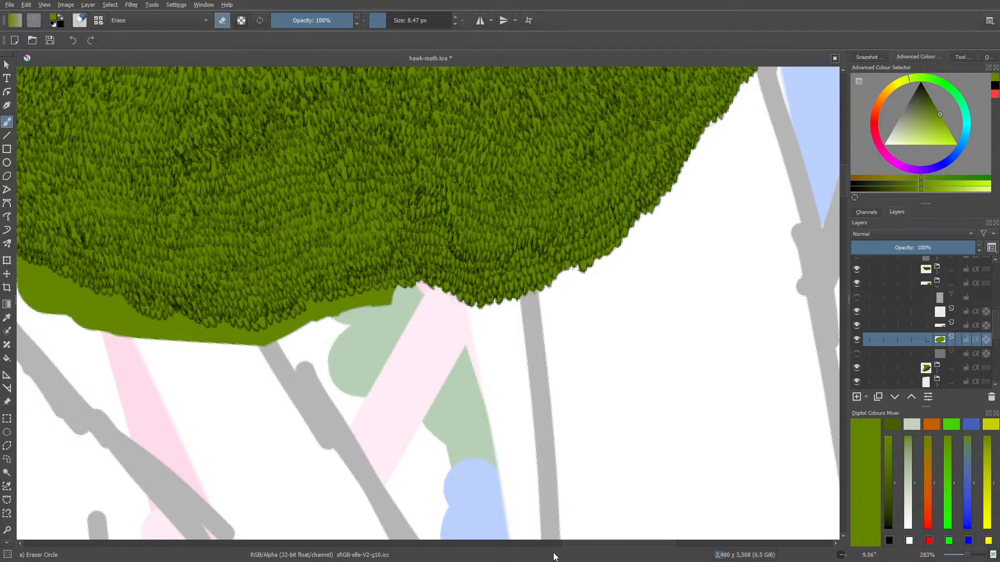
# Trim the green fill to the leaf tips along the edge above the pale green shape
pyautogui.moveTo(578, 545)
pyautogui.mouseDown()
pyautogui.moveTo(473, 553)
pyautogui.moveTo(579, 549)
pyautogui.moveTo(460, 527)
pyautogui.moveTo(567, 539)
pyautogui.moveTo(466, 511)
pyautogui.moveTo(531, 545)
pyautogui.moveTo(564, 547)
pyautogui.mouseUp()
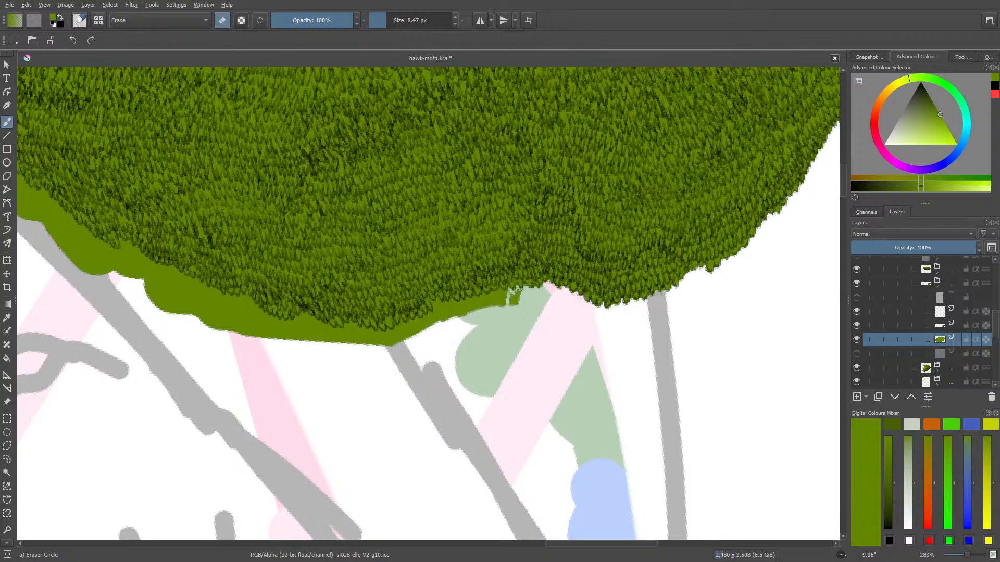
pyautogui.moveTo(519, 295); pyautogui.dragTo(496, 305)
pyautogui.moveTo(493, 309)
pyautogui.mouseDown()
pyautogui.moveTo(492, 296)
pyautogui.moveTo(486, 301)
pyautogui.mouseUp()
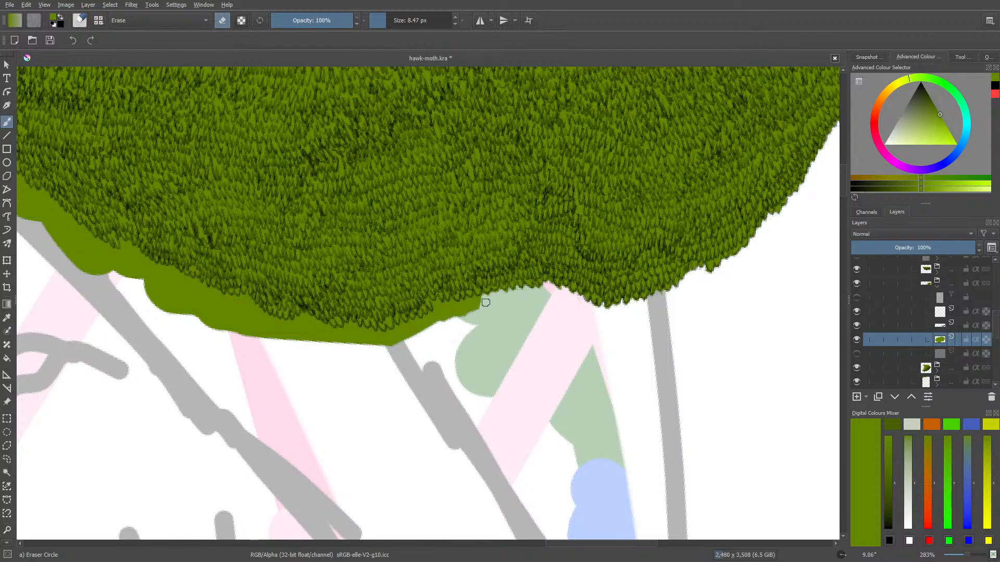
pyautogui.moveTo(485, 302)
pyautogui.mouseDown()
pyautogui.moveTo(474, 299)
pyautogui.moveTo(467, 314)
pyautogui.moveTo(467, 300)
pyautogui.moveTo(457, 319)
pyautogui.mouseUp()
# Erase the green overhang from the pale green shape to just past the grey sketch line, following the leaf tips
pyautogui.moveTo(555, 547); pyautogui.dragTo(536, 547)
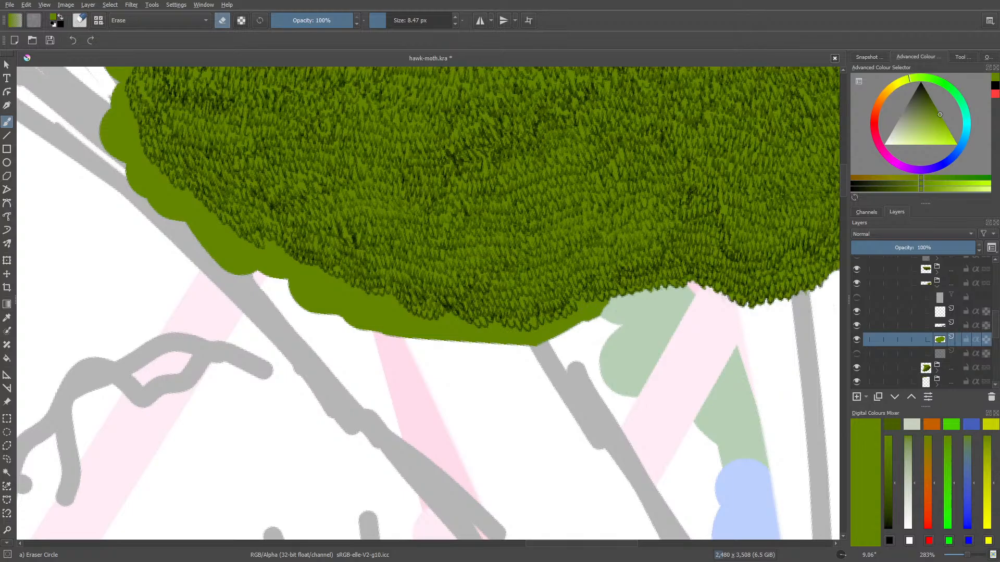
pyautogui.moveTo(583, 302); pyautogui.dragTo(589, 305)
pyautogui.moveTo(610, 301)
pyautogui.mouseDown()
pyautogui.moveTo(584, 324)
pyautogui.moveTo(577, 303)
pyautogui.moveTo(579, 324)
pyautogui.moveTo(575, 334)
pyautogui.mouseUp()
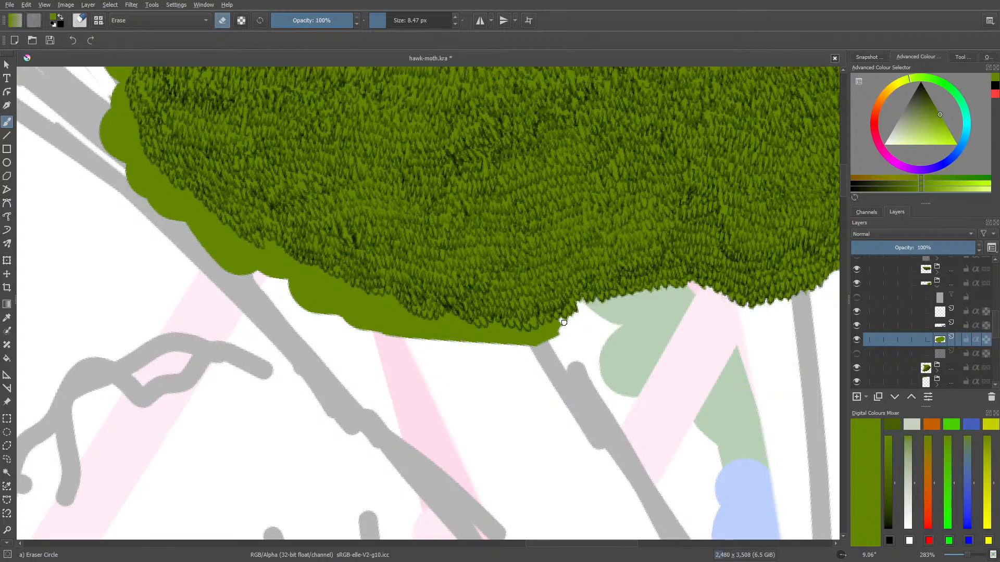
pyautogui.moveTo(561, 320)
pyautogui.mouseDown()
pyautogui.moveTo(542, 348)
pyautogui.moveTo(509, 357)
pyautogui.moveTo(489, 342)
pyautogui.moveTo(515, 331)
pyautogui.mouseUp()
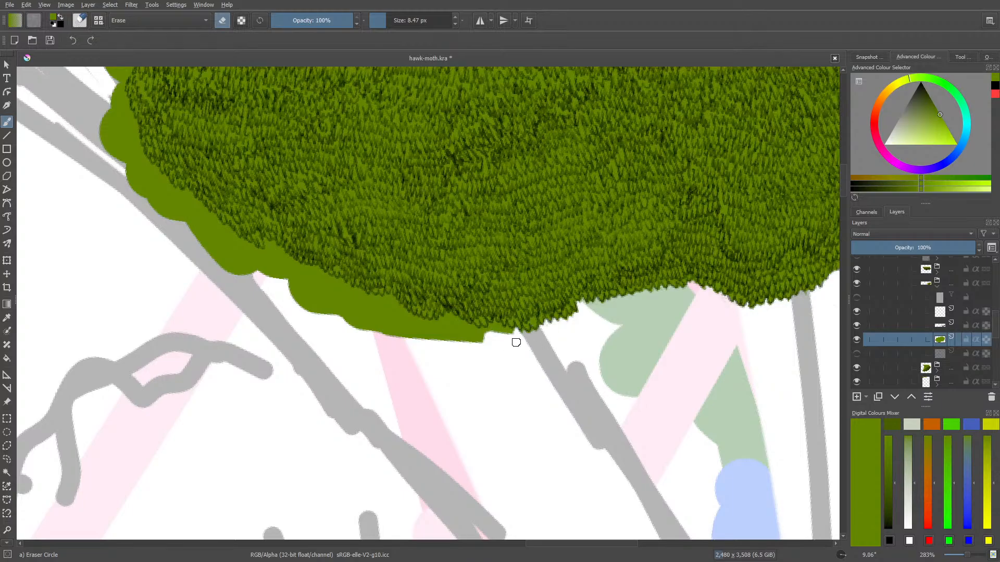
# Cut back the wide green overhang along the clump's lower edge and clear the leftover sliver beside the grey sketch line
pyautogui.moveTo(500, 341)
pyautogui.mouseDown()
pyautogui.moveTo(428, 337)
pyautogui.moveTo(441, 334)
pyautogui.moveTo(380, 348)
pyautogui.moveTo(430, 345)
pyautogui.moveTo(206, 250)
pyautogui.moveTo(358, 339)
pyautogui.moveTo(139, 225)
pyautogui.mouseUp()
pyautogui.moveTo(291, 293); pyautogui.dragTo(151, 213)
pyautogui.moveTo(380, 355)
pyautogui.mouseDown()
pyautogui.moveTo(420, 376)
pyautogui.moveTo(337, 313)
pyautogui.moveTo(421, 346)
pyautogui.moveTo(387, 317)
pyautogui.moveTo(427, 359)
pyautogui.moveTo(413, 327)
pyautogui.moveTo(404, 335)
pyautogui.moveTo(423, 323)
pyautogui.mouseUp()
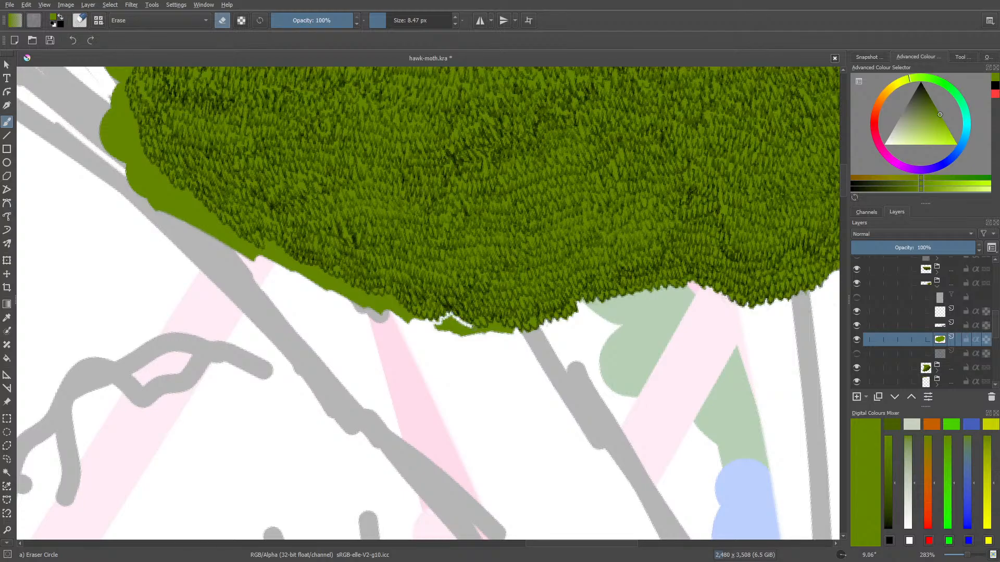
pyautogui.moveTo(474, 329)
pyautogui.mouseDown()
pyautogui.moveTo(444, 328)
pyautogui.moveTo(455, 338)
pyautogui.moveTo(438, 329)
pyautogui.moveTo(478, 338)
pyautogui.mouseUp()
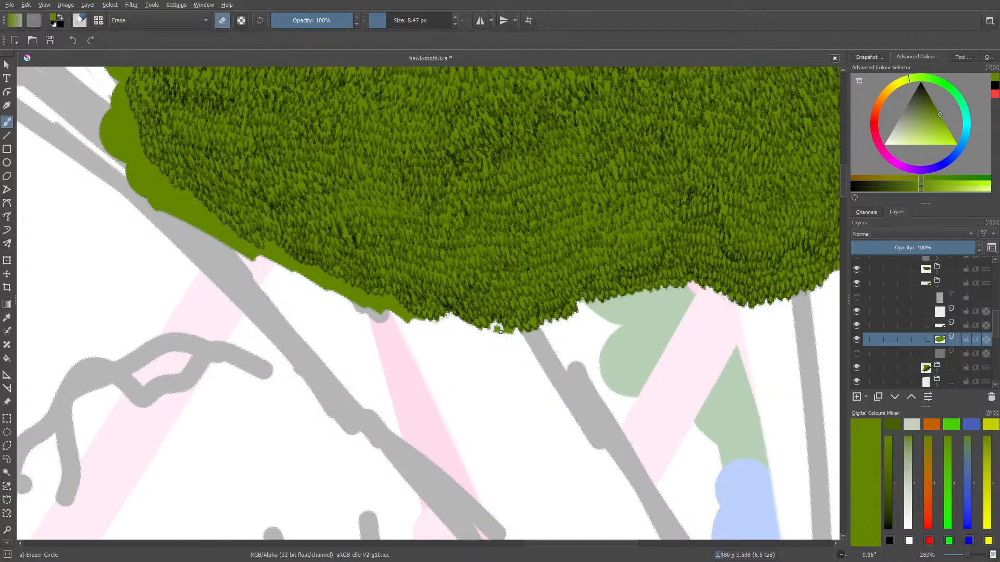
pyautogui.moveTo(497, 329); pyautogui.dragTo(508, 329)
# Turn the canvas to 51.22° and trim the remaining green strip to the leaf tips around the pink stripes and grey lines
pyautogui.scroll(2, 487, 357)
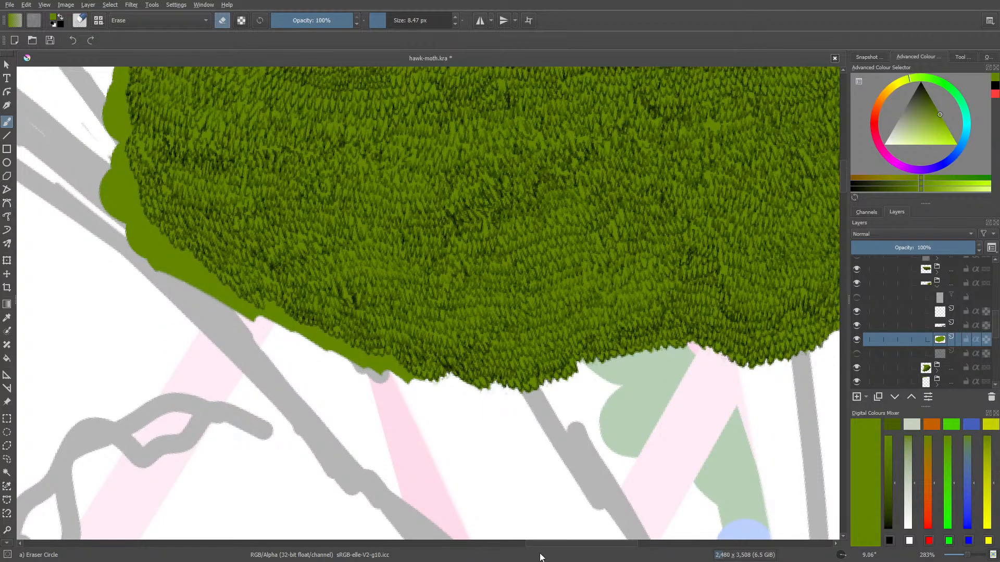
pyautogui.moveTo(545, 549); pyautogui.dragTo(523, 549)
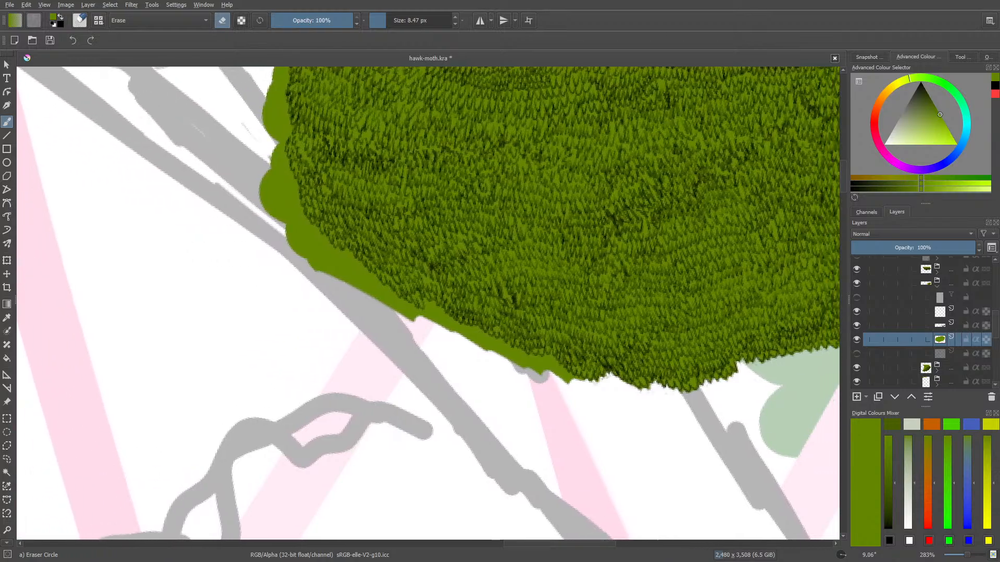
pyautogui.press('/')
pyautogui.rightClick(460, 398)
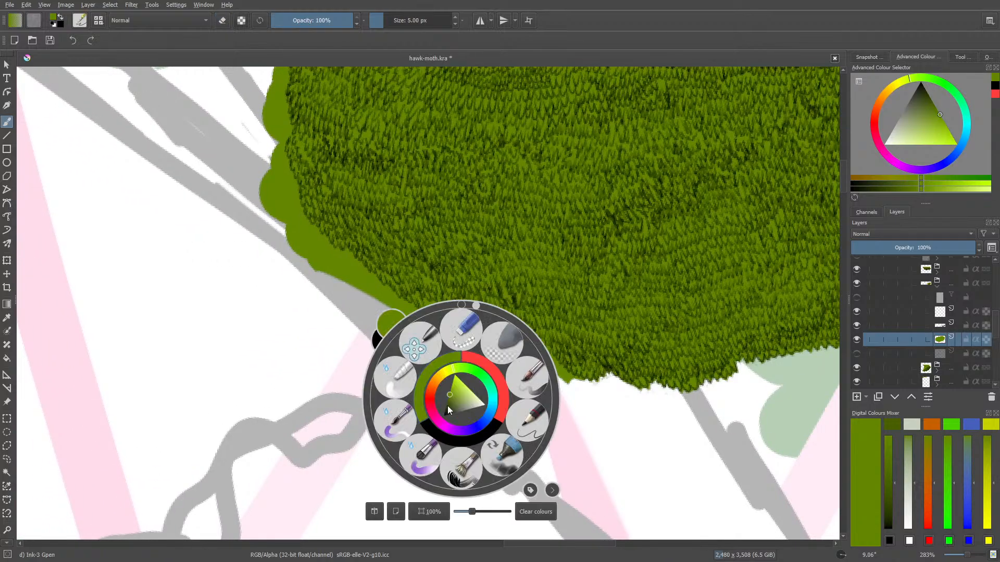
pyautogui.moveTo(482, 305); pyautogui.dragTo(480, 308)
pyautogui.rightClick(522, 351)
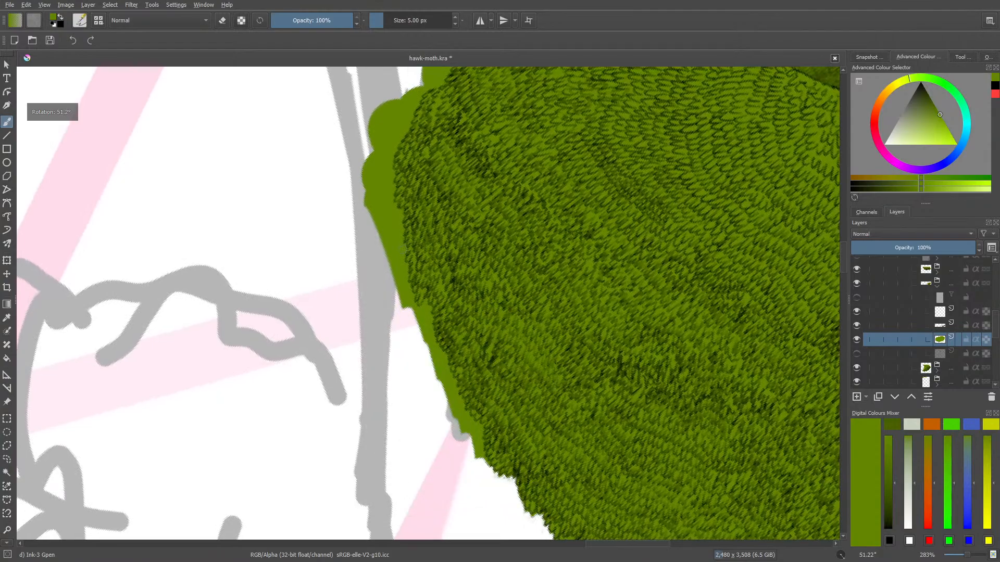
pyautogui.press('e')
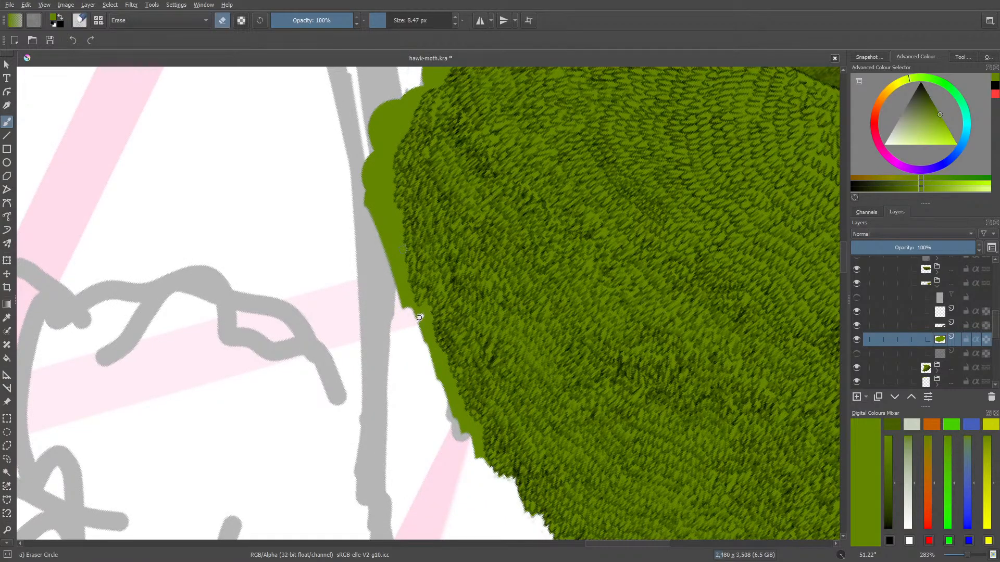
pyautogui.moveTo(419, 318)
pyautogui.mouseDown()
pyautogui.moveTo(402, 309)
pyautogui.moveTo(379, 223)
pyautogui.moveTo(383, 264)
pyautogui.moveTo(357, 199)
pyautogui.moveTo(358, 145)
pyautogui.moveTo(370, 210)
pyautogui.moveTo(374, 177)
pyautogui.moveTo(381, 262)
pyautogui.moveTo(386, 216)
pyautogui.moveTo(392, 285)
pyautogui.moveTo(387, 257)
pyautogui.moveTo(407, 321)
pyautogui.moveTo(398, 282)
pyautogui.moveTo(425, 340)
pyautogui.moveTo(429, 308)
pyautogui.moveTo(429, 347)
pyautogui.moveTo(428, 338)
pyautogui.moveTo(450, 385)
pyautogui.moveTo(450, 396)
pyautogui.moveTo(440, 367)
pyautogui.moveTo(446, 417)
pyautogui.moveTo(456, 422)
pyautogui.moveTo(442, 391)
pyautogui.moveTo(461, 422)
pyautogui.moveTo(454, 389)
pyautogui.mouseUp()
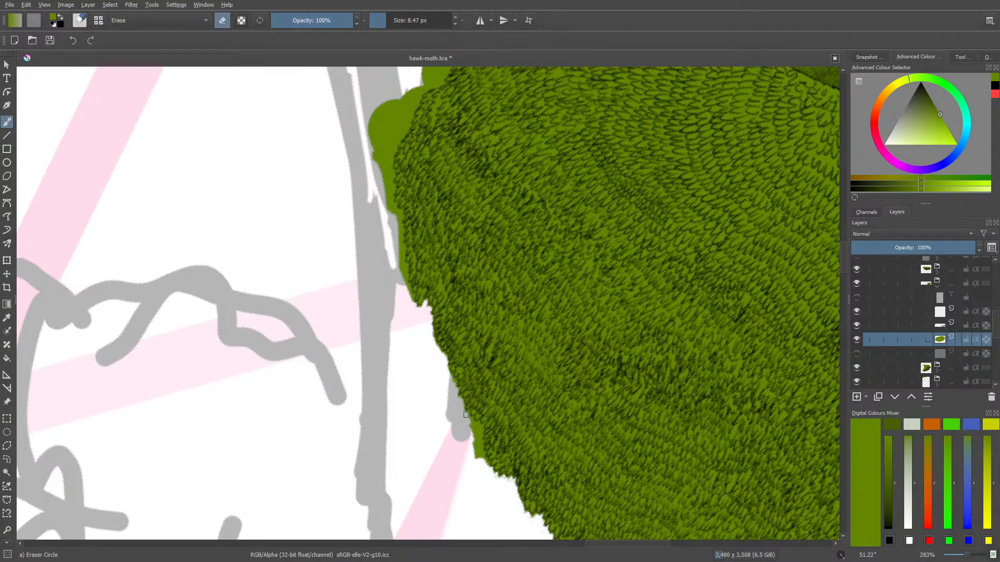
pyautogui.moveTo(478, 427)
pyautogui.mouseDown()
pyautogui.moveTo(470, 451)
pyautogui.moveTo(479, 462)
pyautogui.mouseUp()
# Erase the rounded green bulges around the clump's curved end beside the grey sketch lines
pyautogui.moveTo(843, 255); pyautogui.dragTo(844, 241)
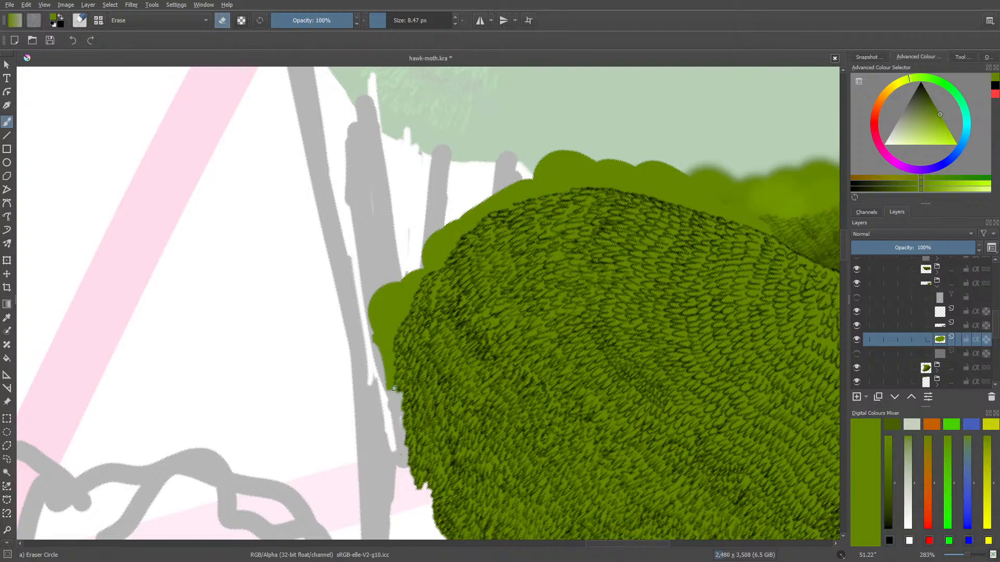
pyautogui.moveTo(387, 389)
pyautogui.mouseDown()
pyautogui.moveTo(363, 270)
pyautogui.moveTo(371, 316)
pyautogui.moveTo(400, 267)
pyautogui.moveTo(375, 331)
pyautogui.moveTo(416, 264)
pyautogui.moveTo(417, 287)
pyautogui.moveTo(376, 351)
pyautogui.moveTo(393, 324)
pyautogui.moveTo(389, 384)
pyautogui.mouseUp()
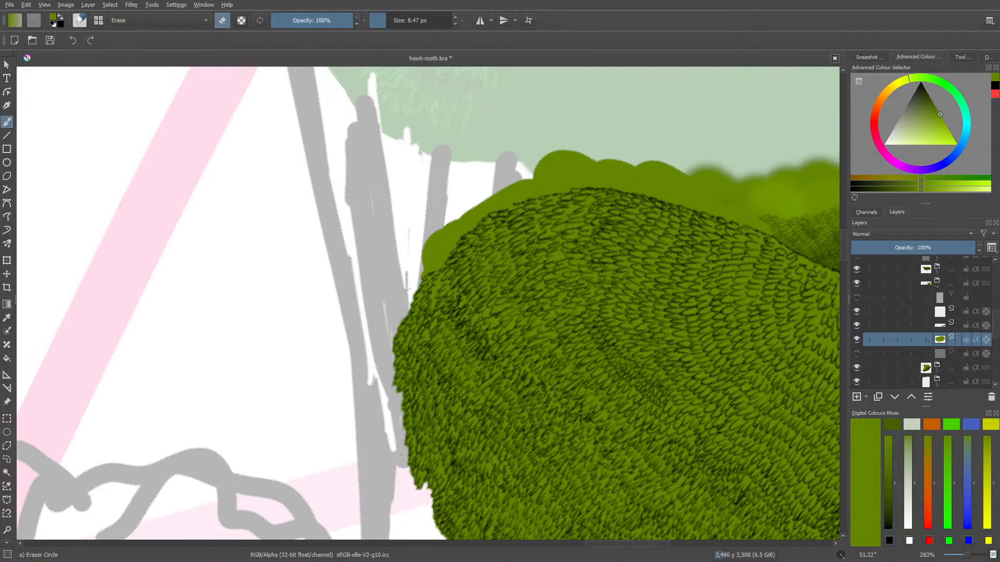
pyautogui.moveTo(424, 250)
pyautogui.mouseDown()
pyautogui.moveTo(467, 203)
pyautogui.moveTo(439, 243)
pyautogui.moveTo(466, 227)
pyautogui.moveTo(440, 263)
pyautogui.moveTo(410, 276)
pyautogui.moveTo(433, 254)
pyautogui.moveTo(407, 268)
pyautogui.moveTo(424, 259)
pyautogui.moveTo(413, 275)
pyautogui.moveTo(425, 253)
pyautogui.mouseUp()
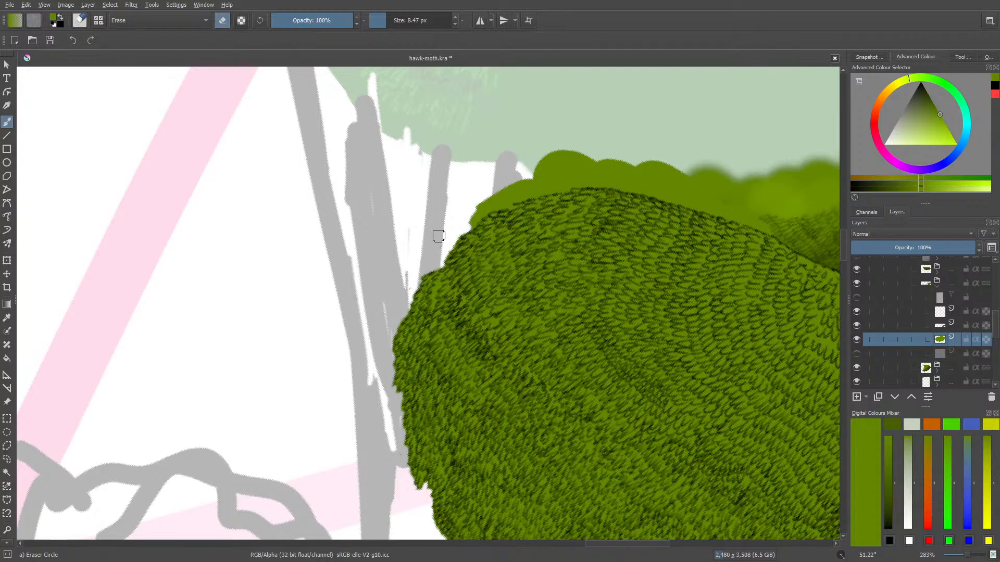
# Turn the canvas to 156.76° and erase the green bulges along the edge facing the large pale green area
pyautogui.moveTo(599, 544)
pyautogui.mouseDown()
pyautogui.moveTo(627, 545)
pyautogui.moveTo(566, 545)
pyautogui.moveTo(611, 546)
pyautogui.mouseUp()
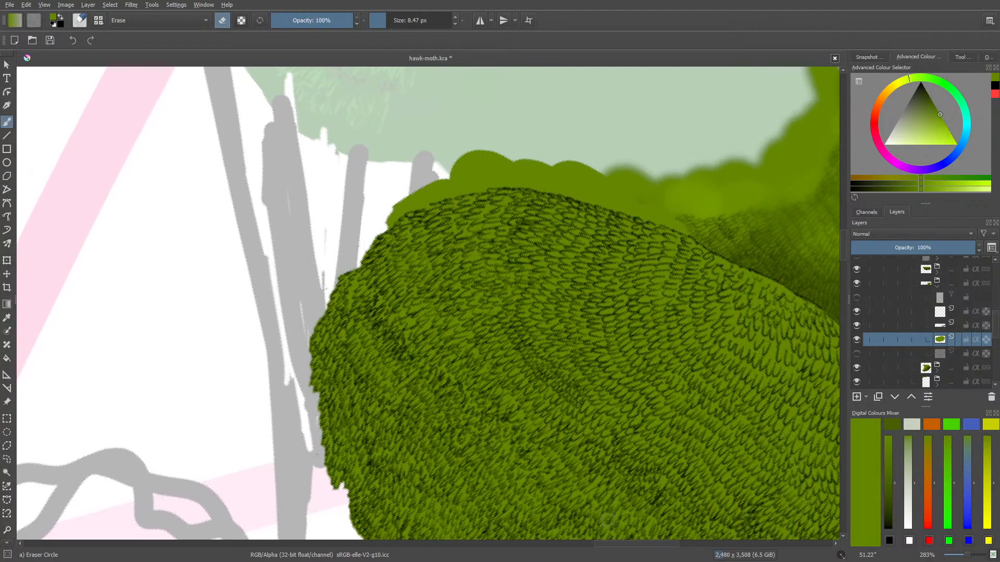
pyautogui.press('/')
pyautogui.rightClick(368, 182)
pyautogui.moveTo(438, 123); pyautogui.dragTo(435, 308)
pyautogui.press('/')
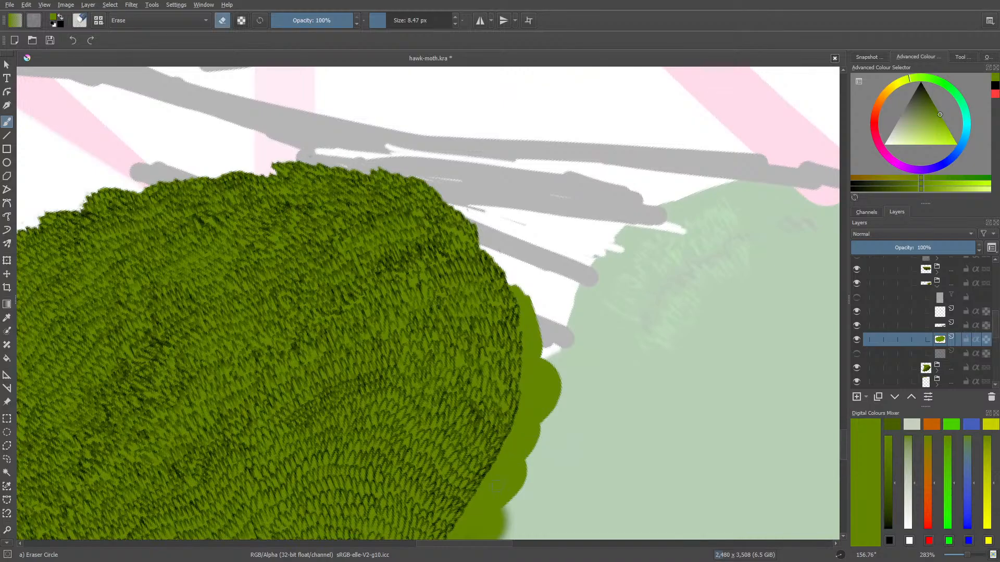
pyautogui.moveTo(520, 433)
pyautogui.mouseDown()
pyautogui.moveTo(492, 490)
pyautogui.moveTo(512, 440)
pyautogui.moveTo(484, 482)
pyautogui.moveTo(492, 489)
pyautogui.moveTo(526, 438)
pyautogui.moveTo(512, 498)
pyautogui.moveTo(526, 448)
pyautogui.moveTo(495, 480)
pyautogui.moveTo(522, 423)
pyautogui.moveTo(528, 395)
pyautogui.moveTo(501, 452)
pyautogui.moveTo(529, 384)
pyautogui.moveTo(521, 419)
pyautogui.moveTo(527, 341)
pyautogui.moveTo(531, 364)
pyautogui.moveTo(540, 330)
pyautogui.moveTo(556, 401)
pyautogui.moveTo(544, 311)
pyautogui.moveTo(536, 338)
pyautogui.moveTo(549, 384)
pyautogui.moveTo(513, 261)
pyautogui.moveTo(528, 320)
pyautogui.mouseUp()
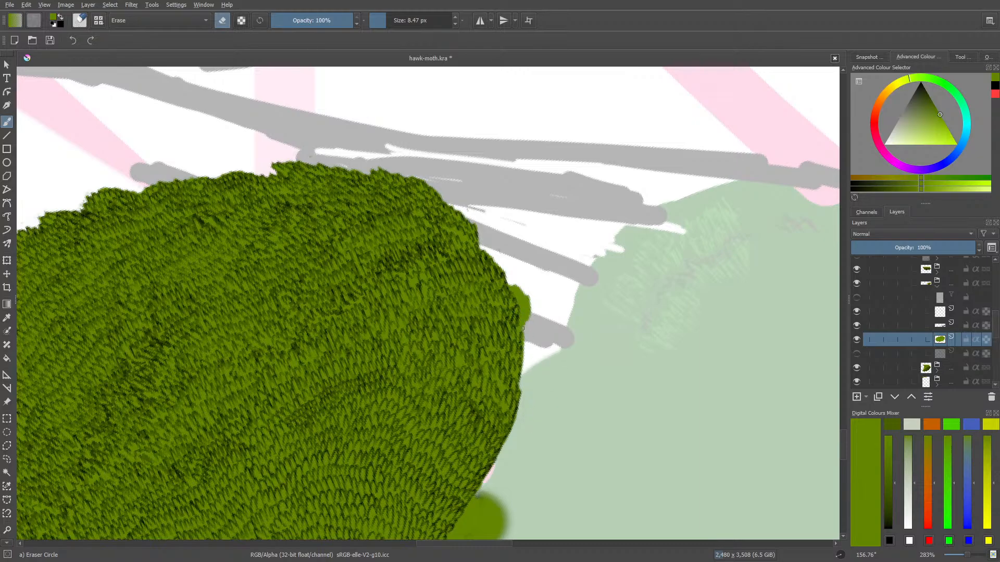
pyautogui.moveTo(523, 328)
pyautogui.mouseDown()
pyautogui.moveTo(526, 291)
pyautogui.moveTo(512, 285)
pyautogui.mouseUp()
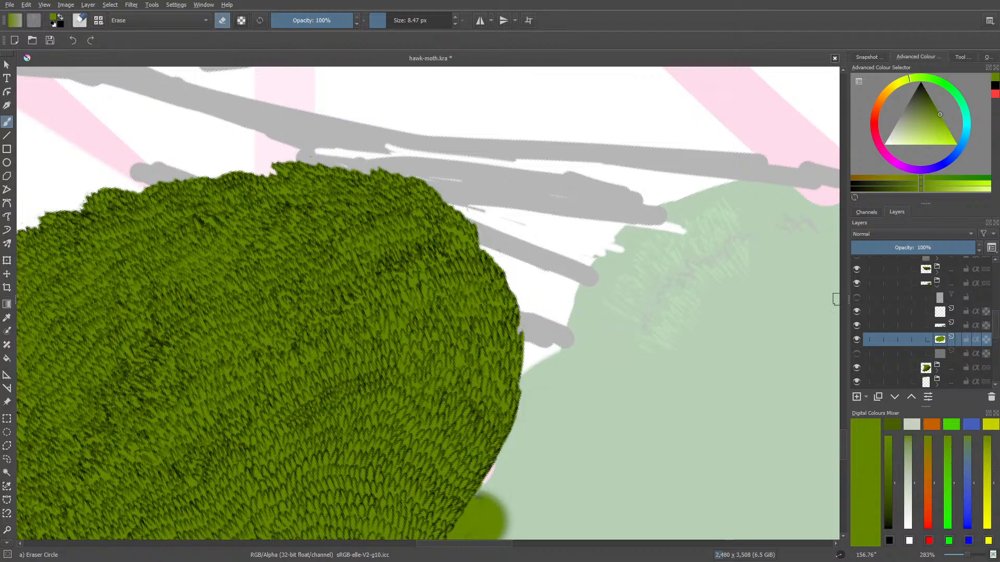
pyautogui.moveTo(845, 439)
pyautogui.mouseDown()
pyautogui.moveTo(843, 468)
pyautogui.moveTo(845, 451)
pyautogui.mouseUp()
pyautogui.moveTo(467, 274)
pyautogui.mouseDown()
pyautogui.moveTo(430, 312)
pyautogui.moveTo(475, 244)
pyautogui.mouseUp()
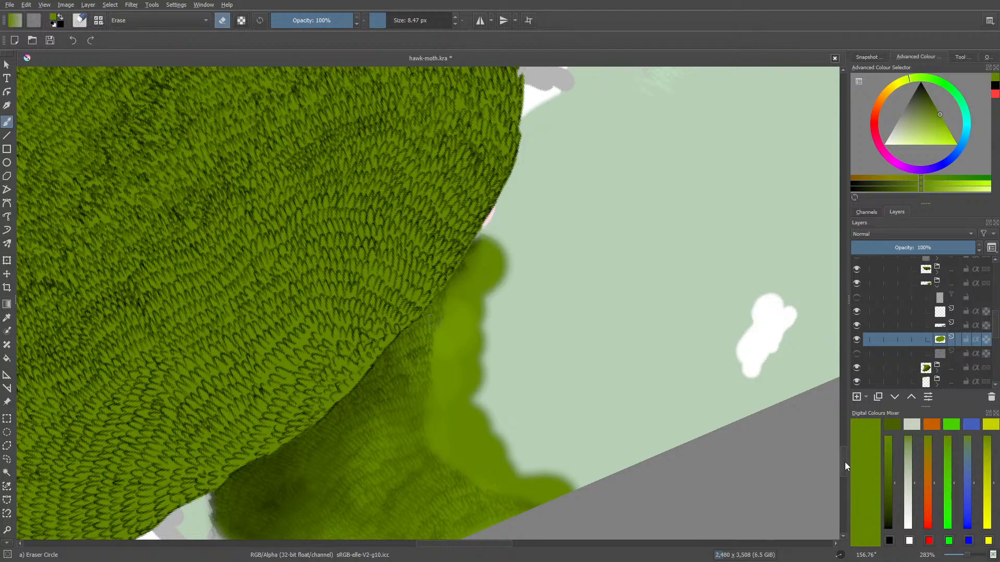
# Reset the canvas rotation to 0° and zoom out to 141% to check the whole trimmed clump
pyautogui.moveTo(844, 461); pyautogui.dragTo(851, 440)
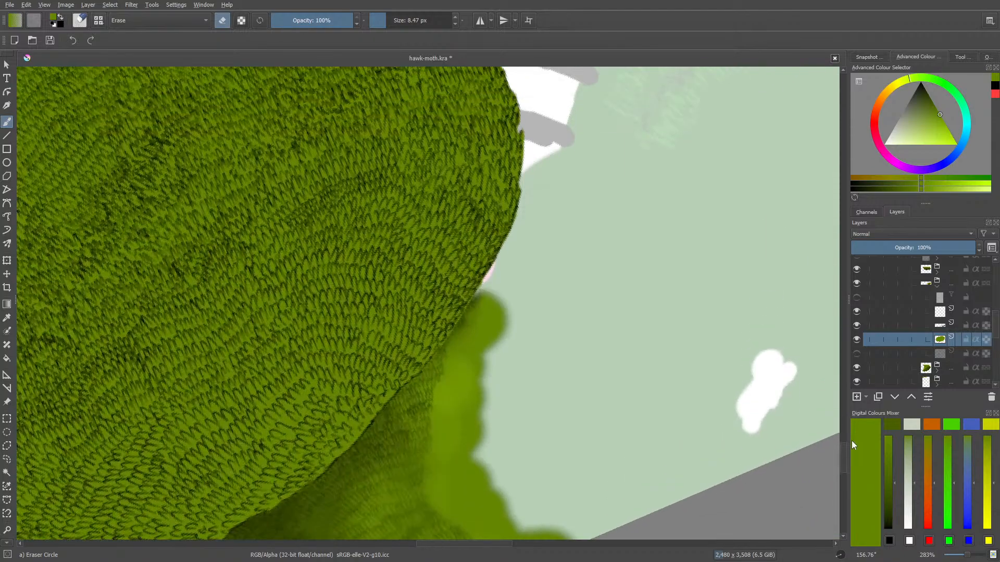
pyautogui.rightClick(244, 377)
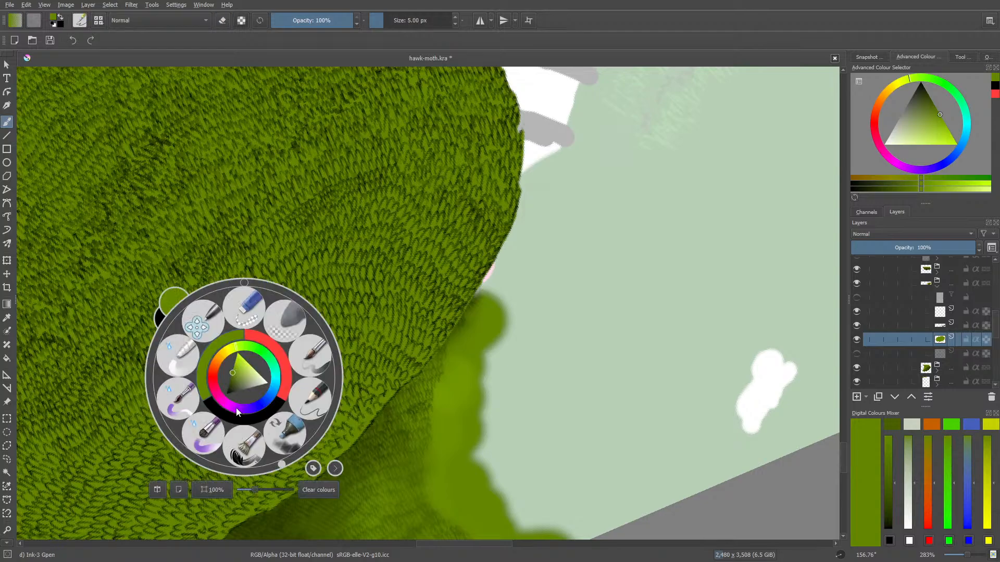
pyautogui.click(244, 287)
pyautogui.click(138, 286)
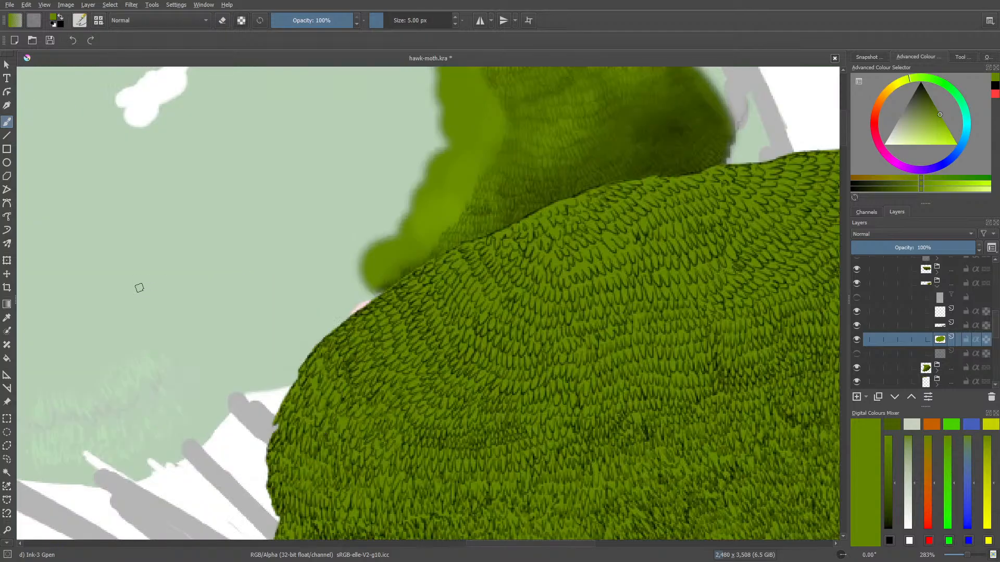
pyautogui.moveTo(966, 556); pyautogui.dragTo(963, 556)
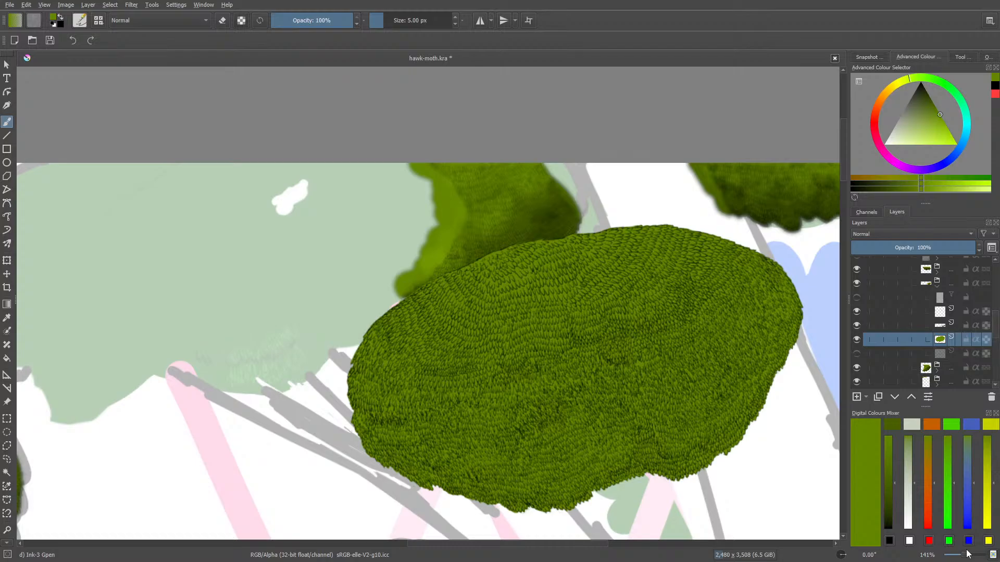
# Select the leaf texture layer above the green base, save the document and switch to Eraser Soft at 14.18 px
pyautogui.click(934, 326)
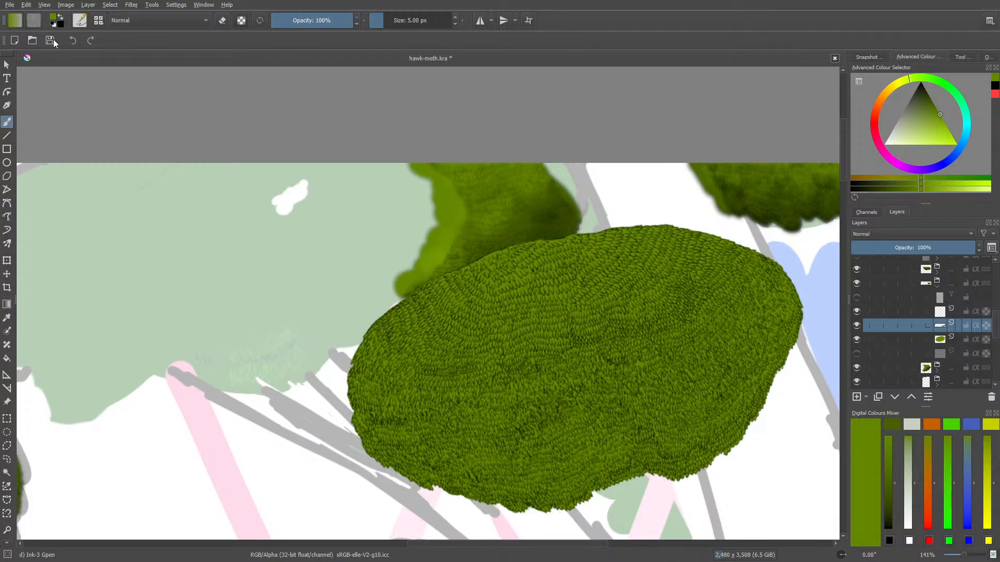
pyautogui.hotkey('ctrl', 's')
pyautogui.press('e')
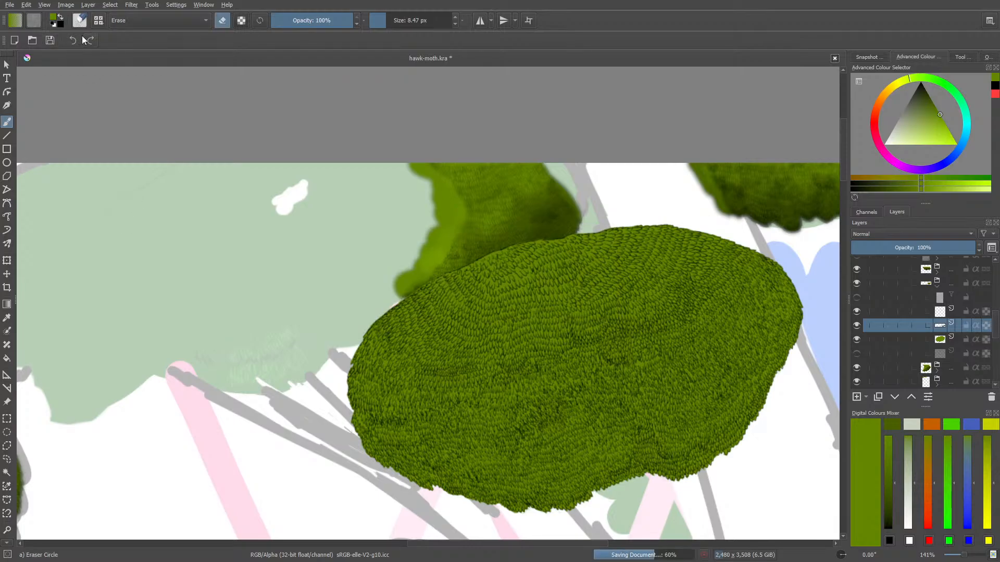
pyautogui.press('F5')
pyautogui.click(134, 394)
# Lightly fade the dark leaf strokes inside the clump with Eraser Soft at 200% zoom
pyautogui.moveTo(964, 555); pyautogui.dragTo(967, 555)
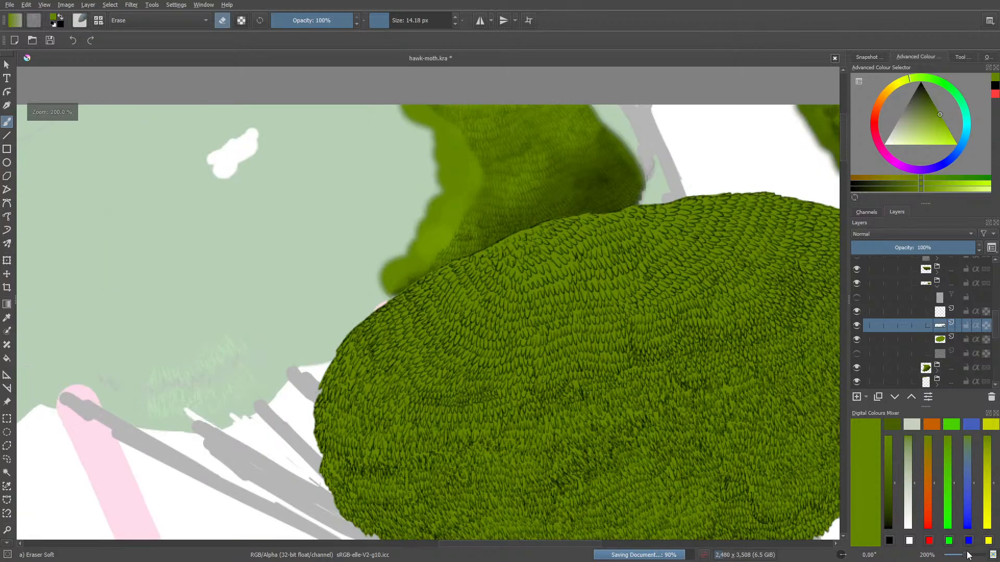
pyautogui.moveTo(845, 156); pyautogui.dragTo(845, 167)
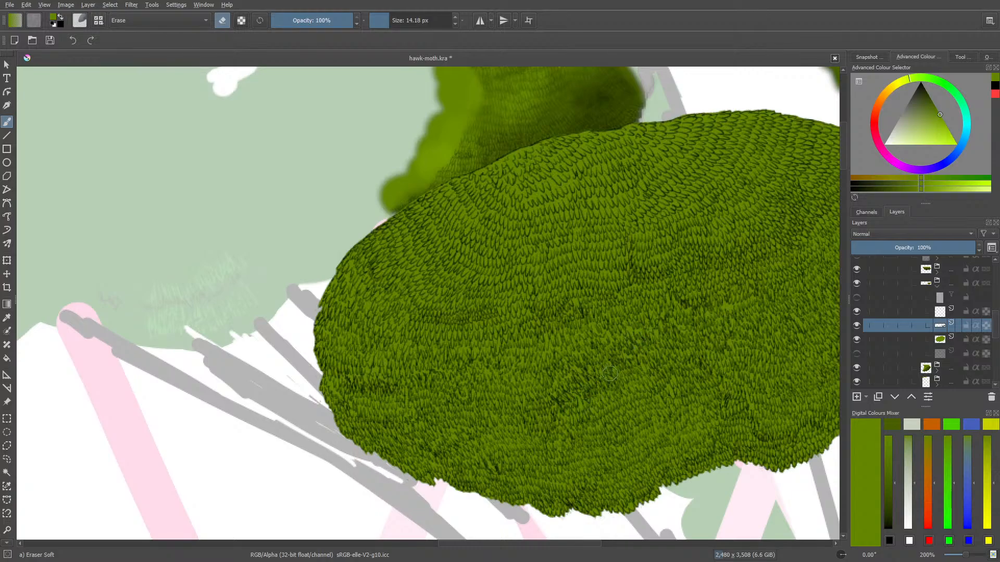
pyautogui.moveTo(592, 382)
pyautogui.mouseDown()
pyautogui.moveTo(588, 391)
pyautogui.moveTo(581, 377)
pyautogui.mouseUp()
pyautogui.moveTo(458, 547); pyautogui.dragTo(509, 546)
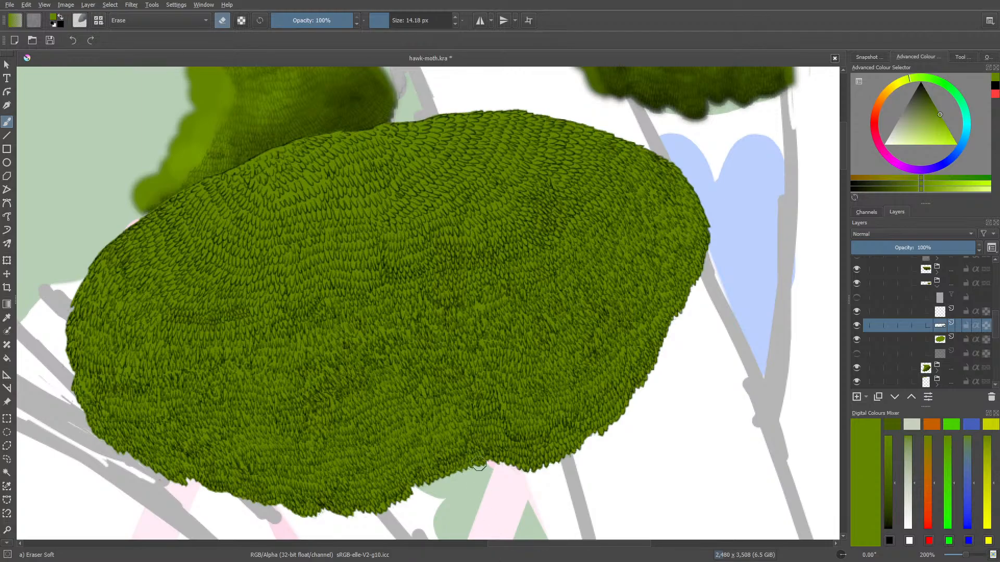
# Add fine black Pencil-2 strokes at 3.58 px to the leaf texture in the clump's upper-left area
pyautogui.press('/')
pyautogui.rightClick(216, 340)
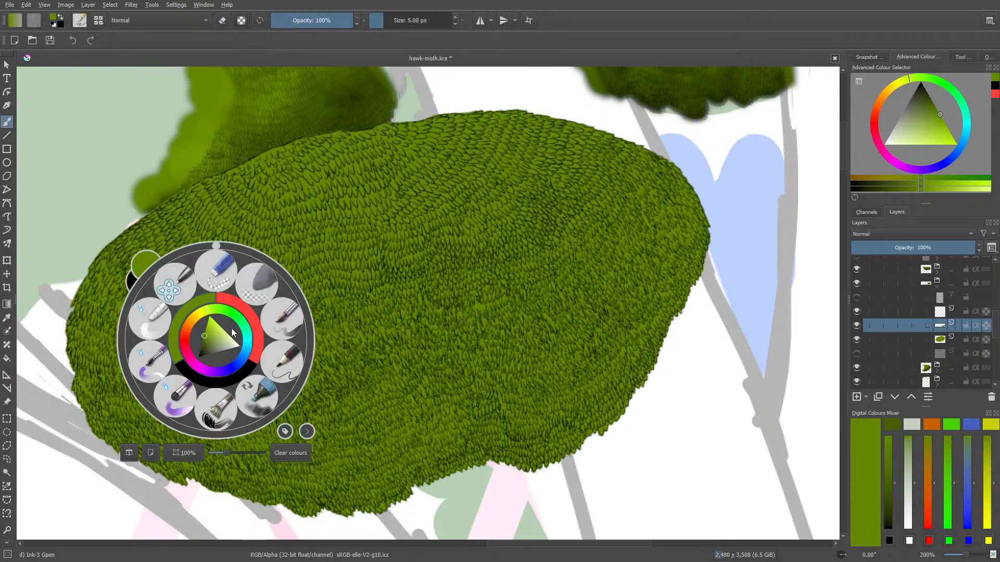
pyautogui.click(192, 373)
pyautogui.click(281, 359)
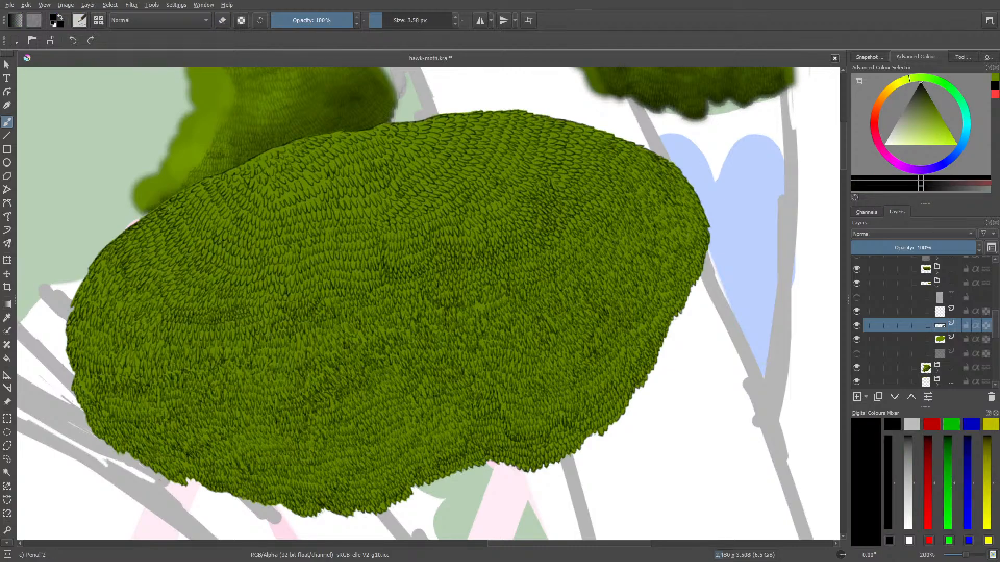
pyautogui.moveTo(841, 155); pyautogui.dragTo(845, 146)
pyautogui.moveTo(965, 555); pyautogui.dragTo(968, 555)
pyautogui.moveTo(592, 545); pyautogui.dragTo(554, 557)
pyautogui.moveTo(415, 293)
pyautogui.mouseDown()
pyautogui.moveTo(419, 301)
pyautogui.moveTo(427, 293)
pyautogui.mouseUp()
pyautogui.moveTo(426, 279); pyautogui.dragTo(432, 288)
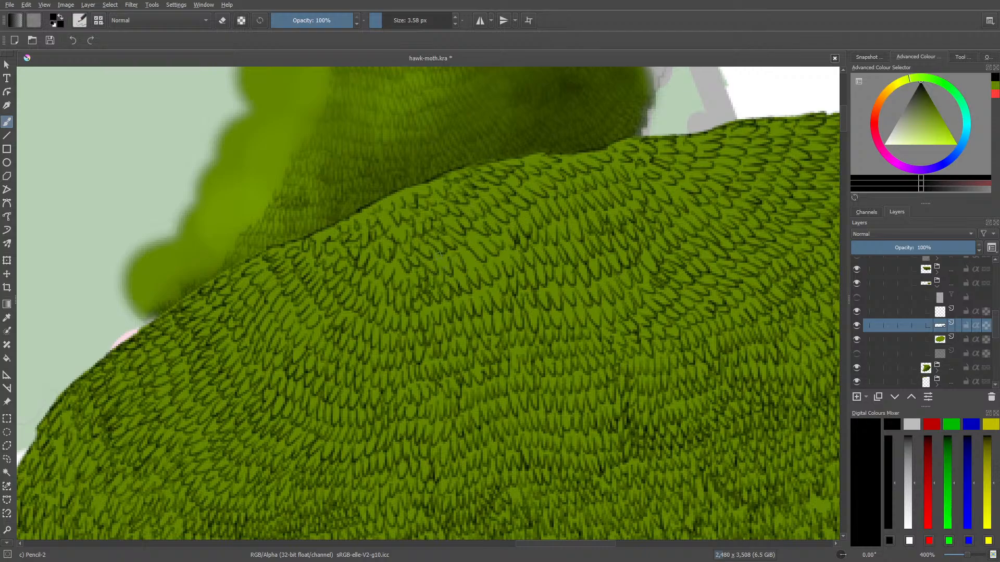
pyautogui.moveTo(440, 253)
pyautogui.mouseDown()
pyautogui.moveTo(445, 267)
pyautogui.moveTo(509, 262)
pyautogui.mouseUp()
pyautogui.moveTo(411, 187); pyautogui.dragTo(405, 202)
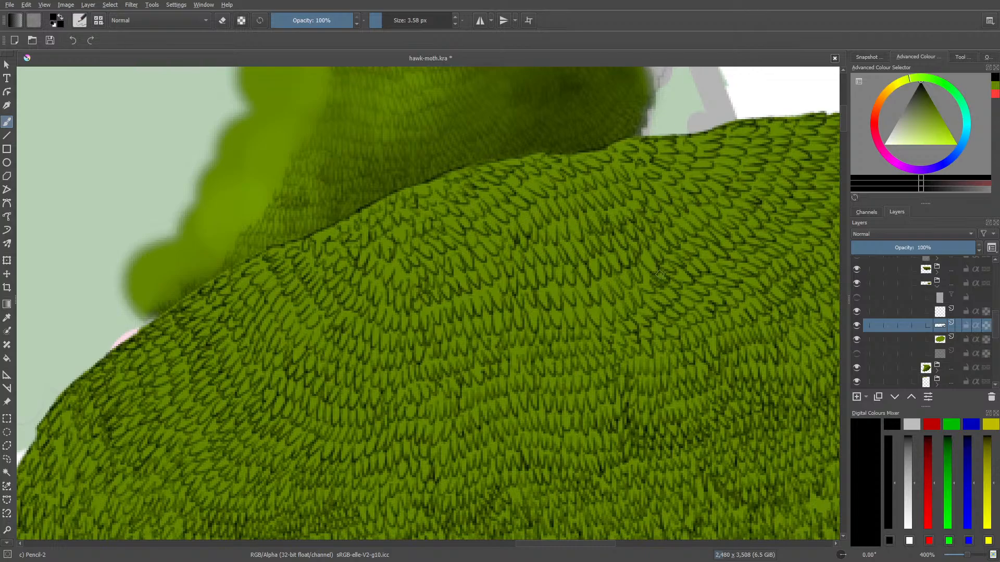
# Select the clump's green base layer and sample the mid green from the soft edge of the neighbouring foliage
pyautogui.moveTo(964, 557); pyautogui.dragTo(959, 558)
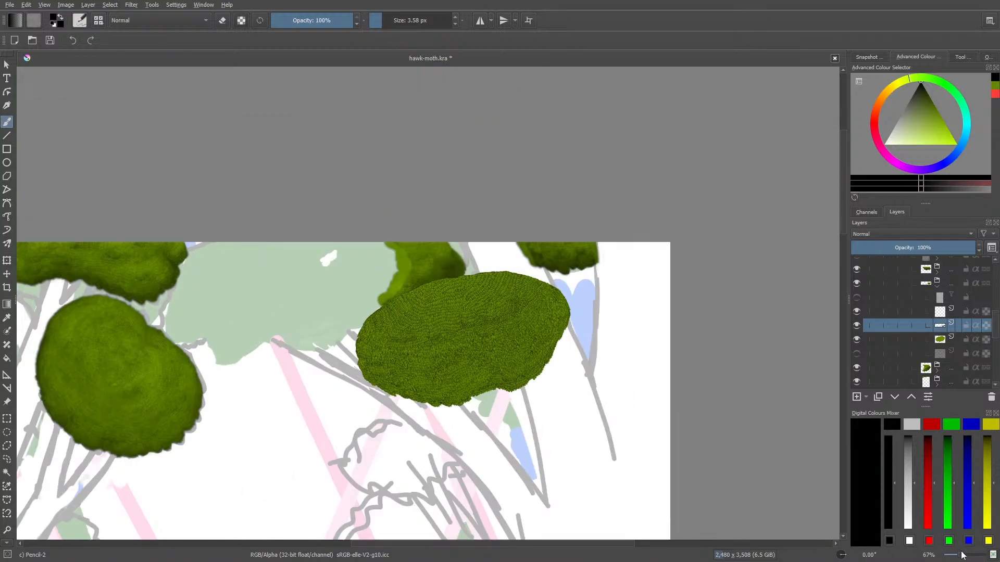
pyautogui.click(939, 343)
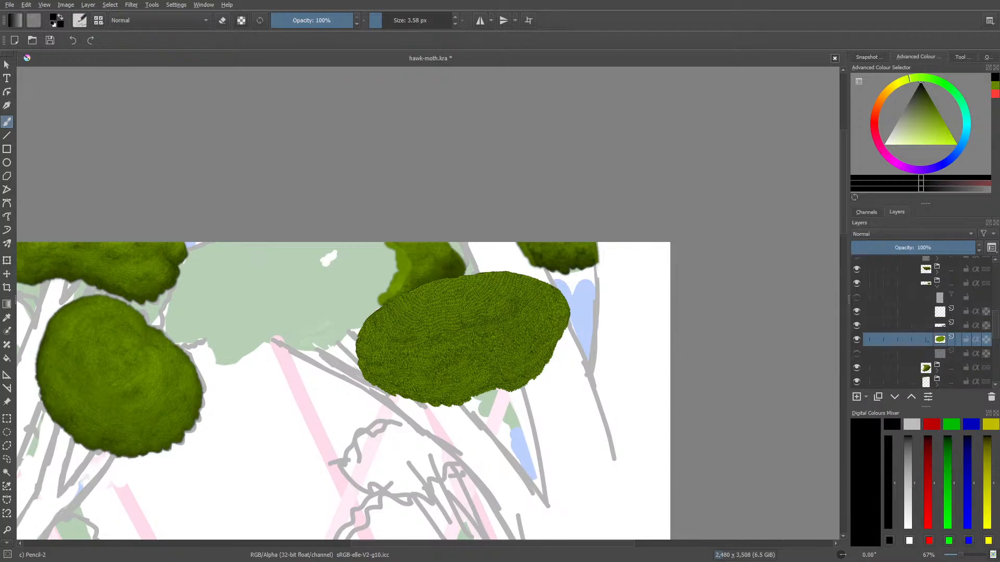
pyautogui.click(7, 318)
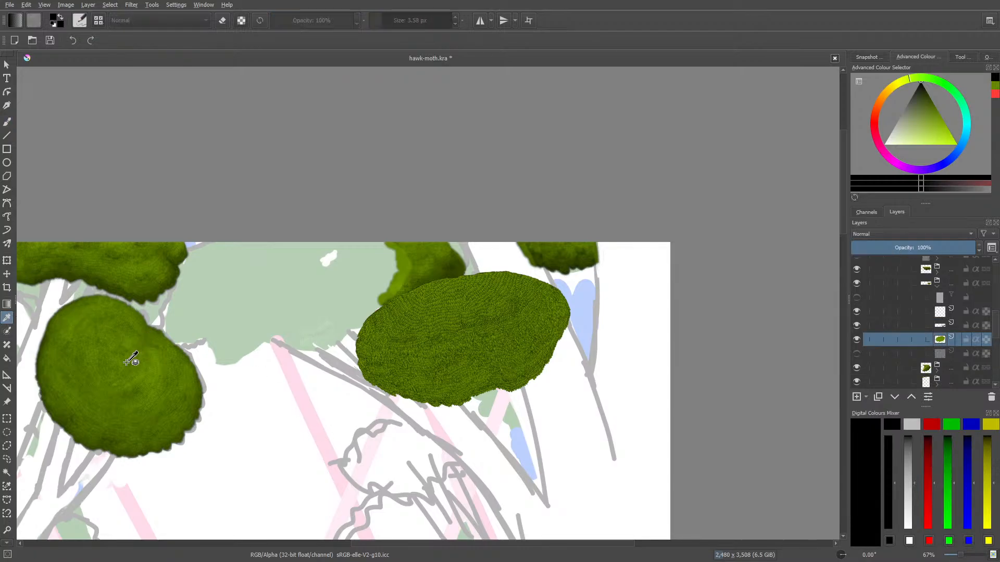
pyautogui.click(169, 444)
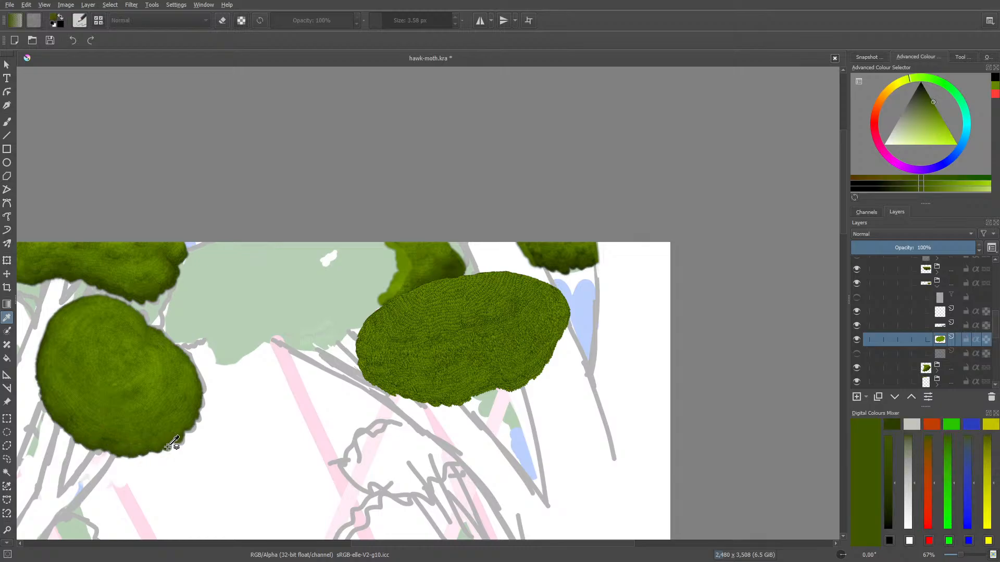
pyautogui.click(167, 449)
pyautogui.click(181, 364)
pyautogui.click(151, 319)
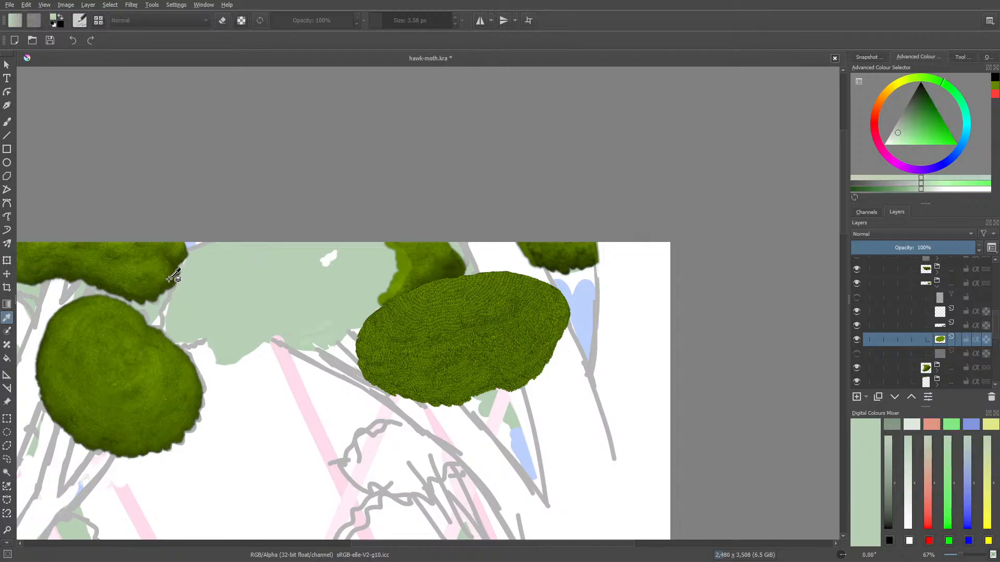
pyautogui.click(170, 279)
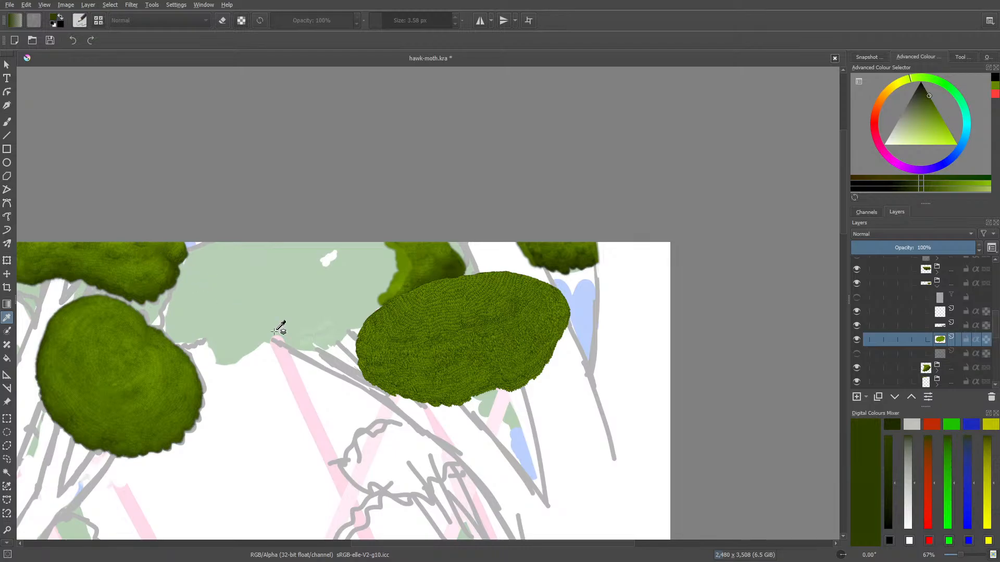
pyautogui.click(460, 270)
pyautogui.moveTo(961, 555); pyautogui.dragTo(964, 556)
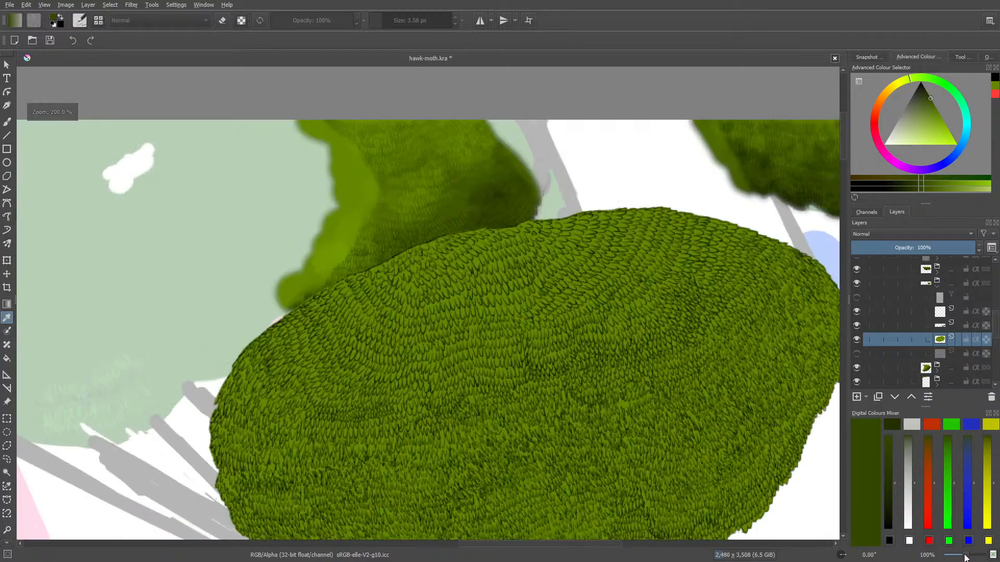
pyautogui.click(354, 187)
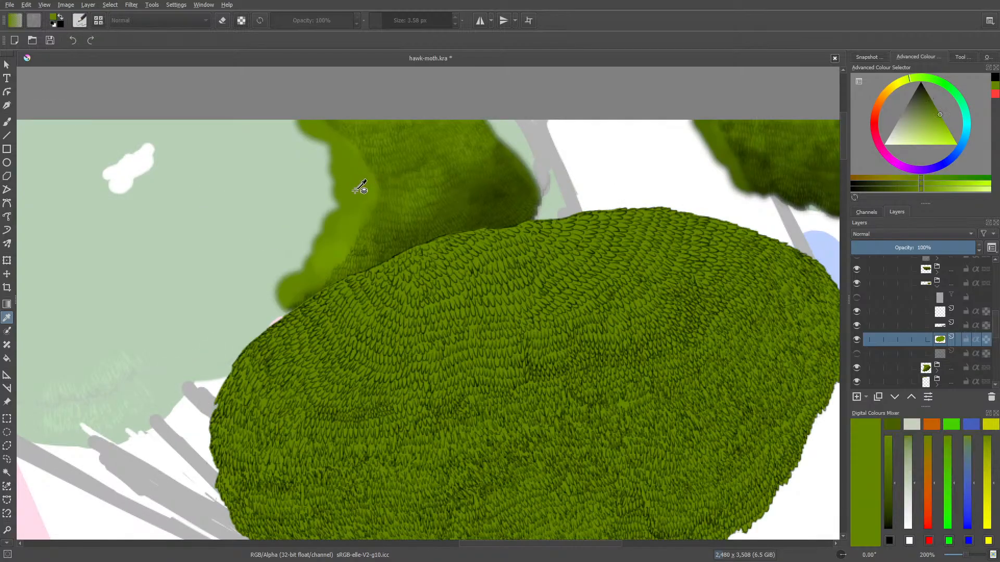
# Return to the freehand brush and darken the sampled colour to a deep olive green for shading
pyautogui.click(8, 122)
pyautogui.rightClick(581, 349)
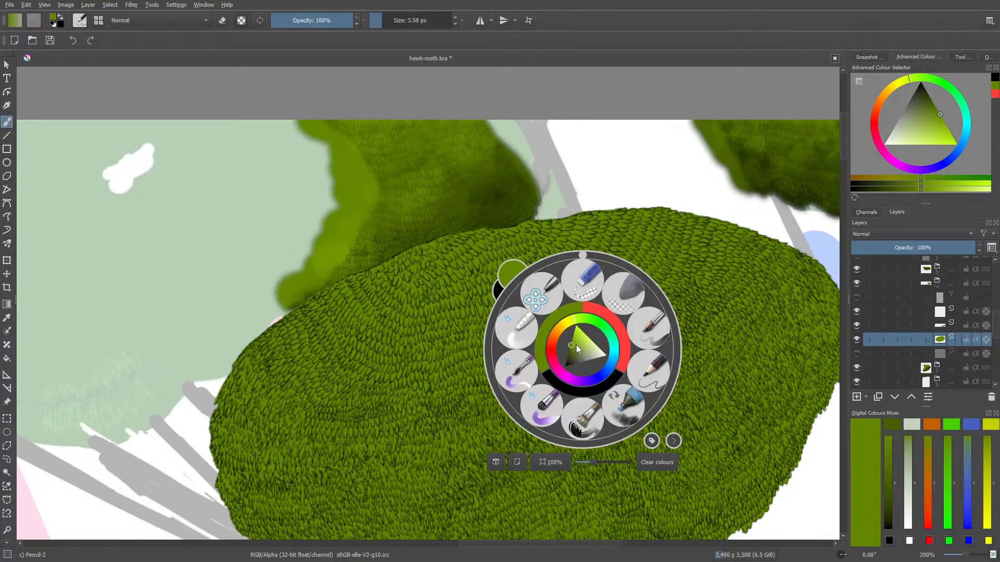
pyautogui.click(568, 347)
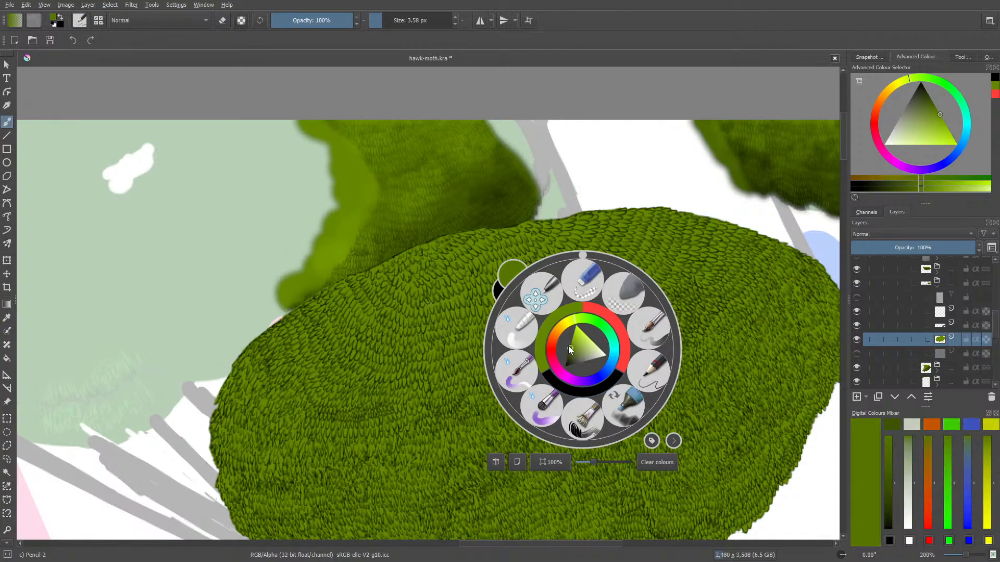
pyautogui.click(568, 350)
pyautogui.click(484, 227)
# Choose the Basic-2 Opacity brush at 40 px and set its opacity to 75%
pyautogui.click(81, 22)
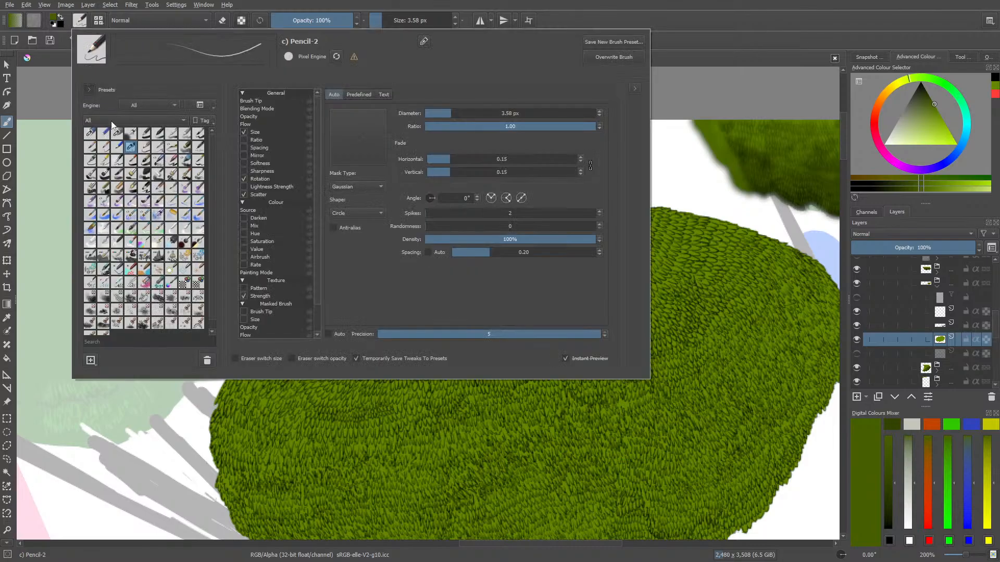
pyautogui.click(161, 136)
pyautogui.rightClick(515, 403)
pyautogui.click(456, 282)
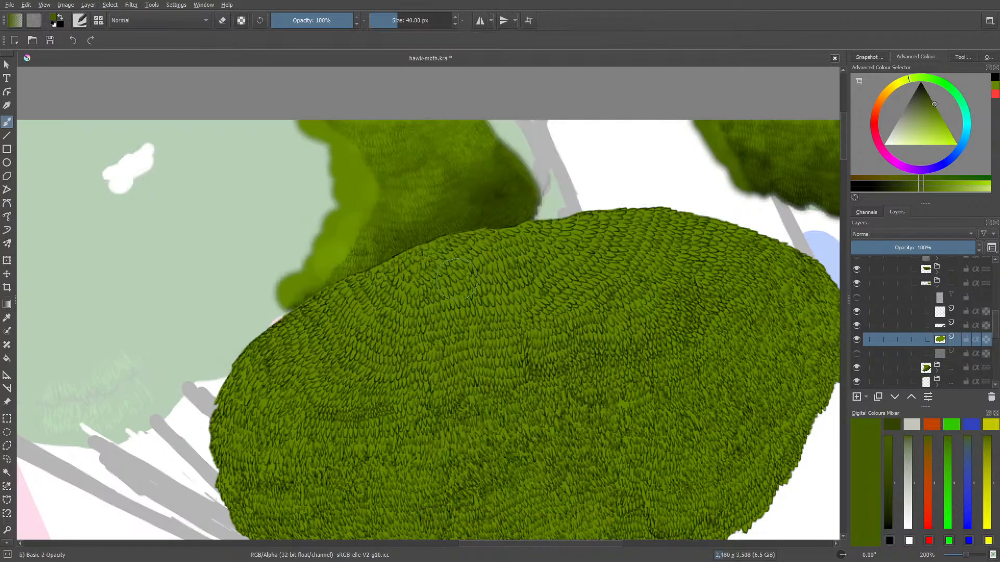
pyautogui.click(319, 19)
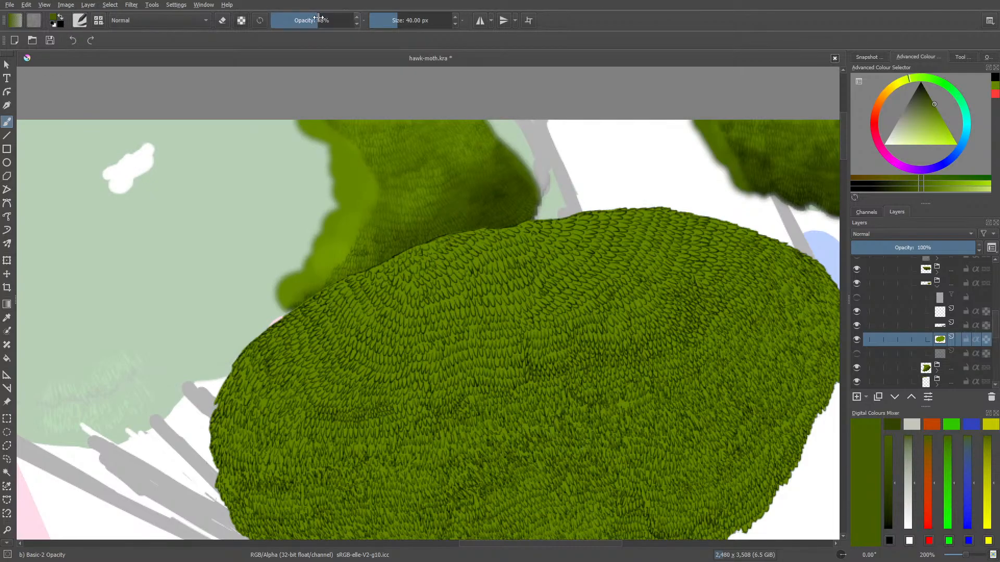
pyautogui.moveTo(319, 16); pyautogui.dragTo(329, 14)
# Preserve the base layer's alpha, paint olive shadow folds across the clump and smooth them with Blender Basic at 50 px
pyautogui.moveTo(965, 556); pyautogui.dragTo(963, 556)
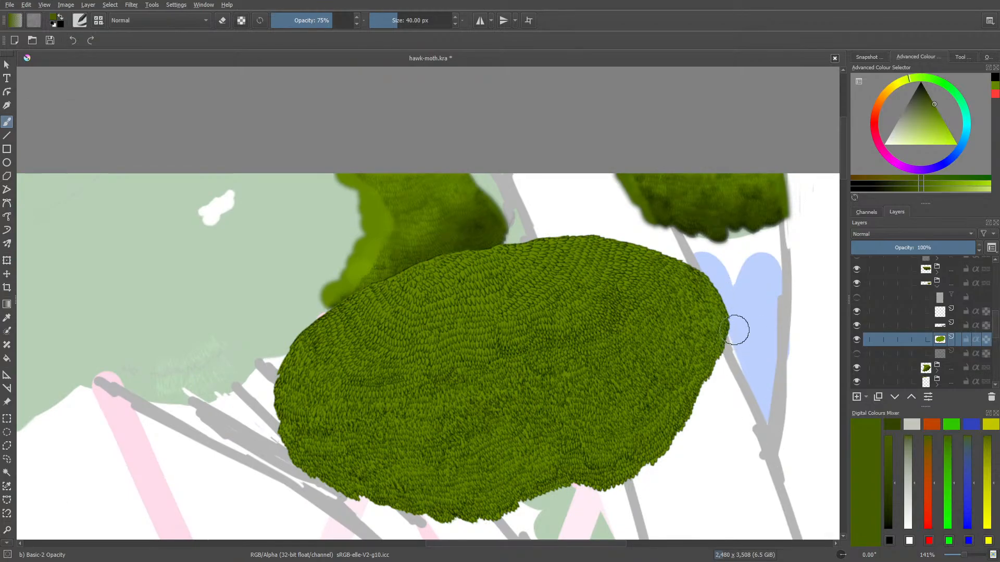
pyautogui.click(241, 20)
pyautogui.moveTo(709, 272)
pyautogui.mouseDown()
pyautogui.moveTo(708, 310)
pyautogui.moveTo(721, 298)
pyautogui.moveTo(729, 362)
pyautogui.moveTo(723, 346)
pyautogui.moveTo(693, 405)
pyautogui.moveTo(707, 389)
pyautogui.moveTo(693, 393)
pyautogui.moveTo(693, 383)
pyautogui.moveTo(668, 446)
pyautogui.moveTo(701, 403)
pyautogui.moveTo(682, 459)
pyautogui.moveTo(659, 460)
pyautogui.moveTo(608, 495)
pyautogui.moveTo(570, 492)
pyautogui.moveTo(563, 456)
pyautogui.moveTo(551, 506)
pyautogui.moveTo(531, 515)
pyautogui.moveTo(572, 466)
pyautogui.moveTo(539, 508)
pyautogui.moveTo(566, 484)
pyautogui.moveTo(562, 499)
pyautogui.moveTo(496, 530)
pyautogui.moveTo(442, 508)
pyautogui.mouseUp()
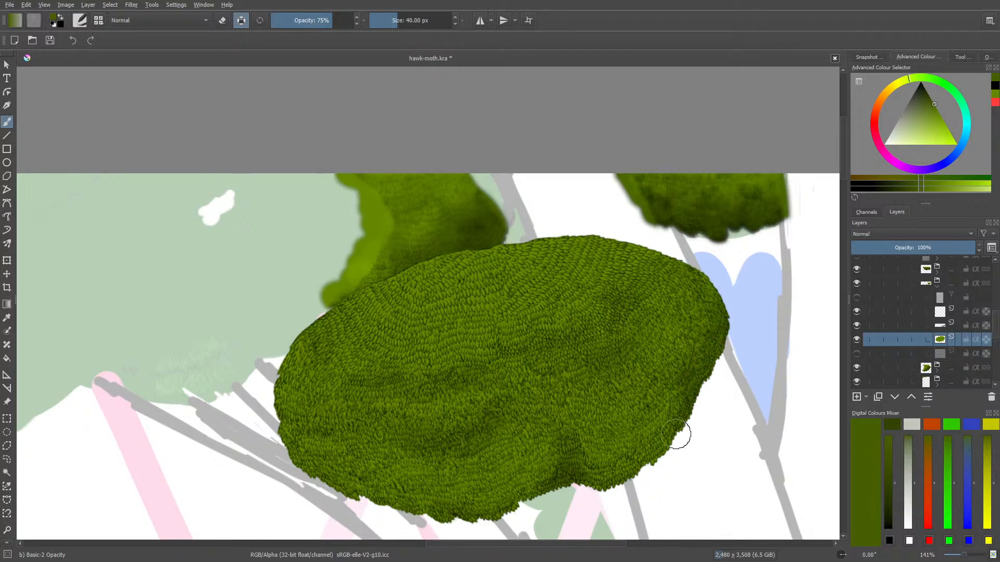
pyautogui.rightClick(396, 520)
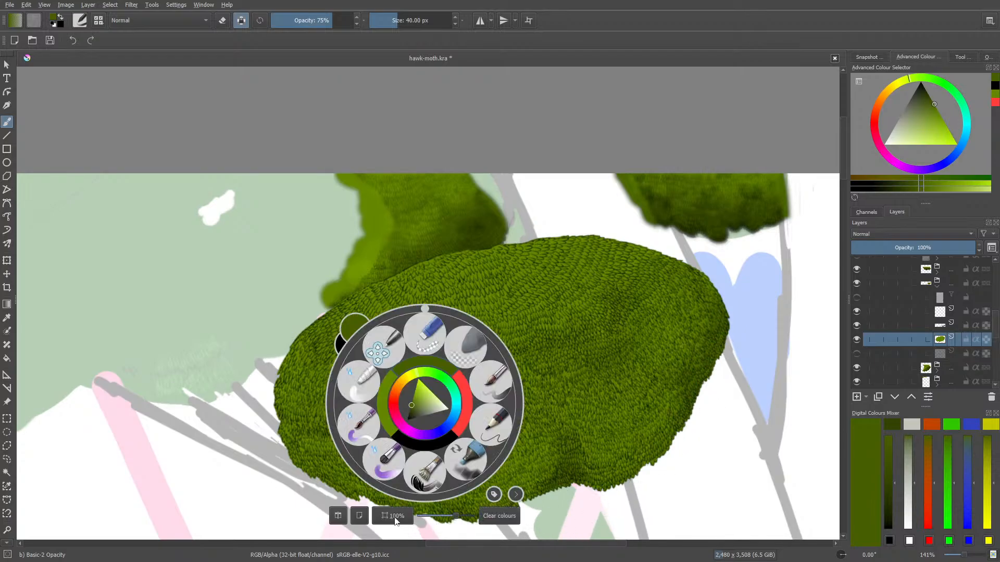
pyautogui.click(362, 387)
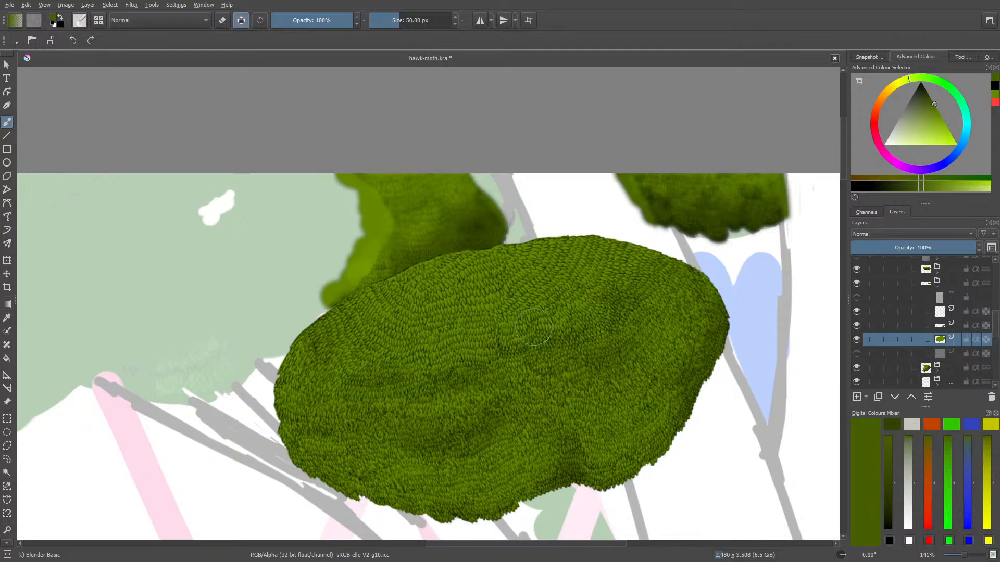
# Pick an even darker olive green and deepen the clump's edge shadows with Basic-2 Opacity at 40 px
pyautogui.rightClick(156, 286)
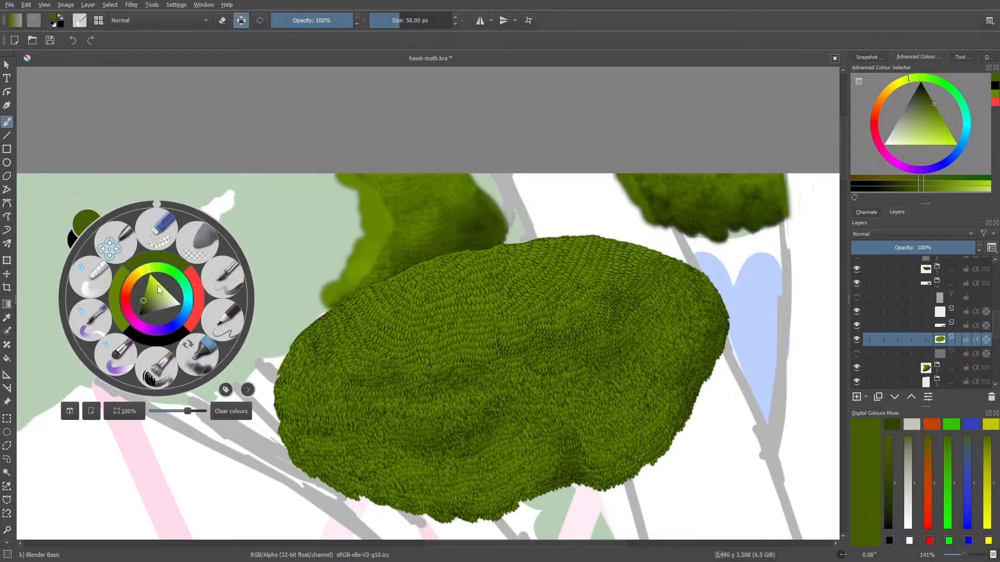
pyautogui.moveTo(138, 295); pyautogui.dragTo(141, 302)
pyautogui.click(80, 20)
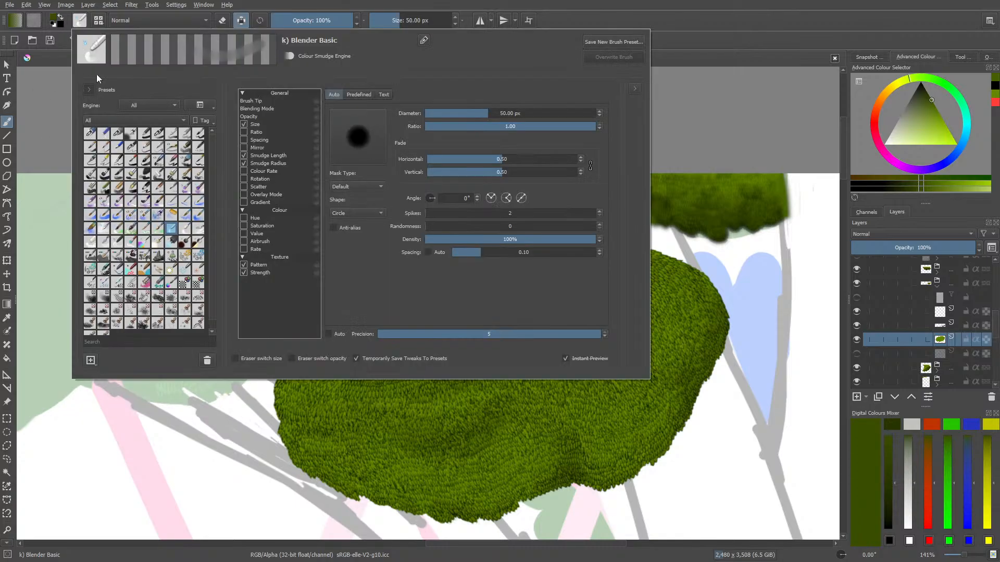
pyautogui.click(146, 135)
pyautogui.rightClick(433, 403)
pyautogui.click(682, 281)
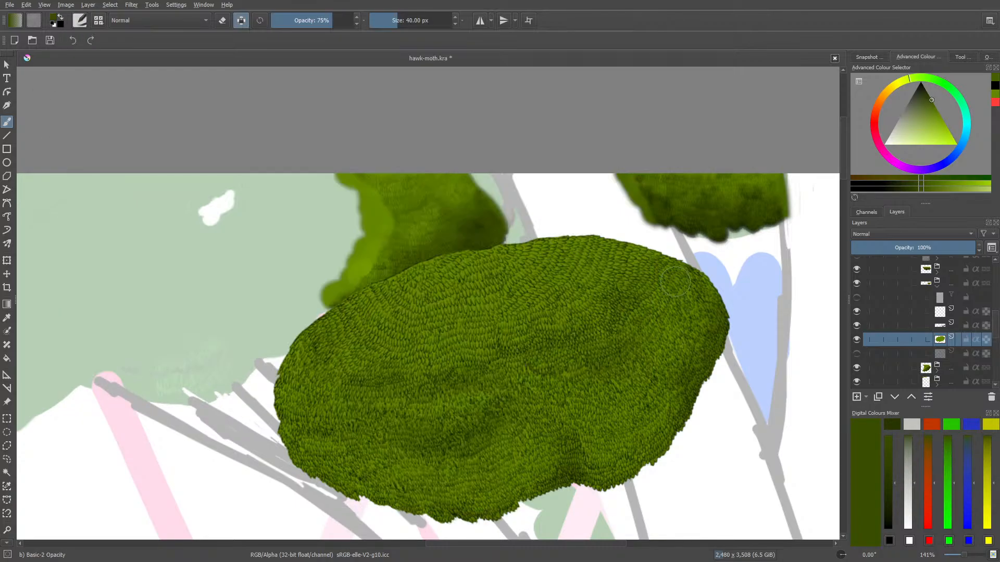
pyautogui.moveTo(727, 337)
pyautogui.mouseDown()
pyautogui.moveTo(708, 399)
pyautogui.moveTo(724, 331)
pyautogui.moveTo(676, 449)
pyautogui.moveTo(686, 439)
pyautogui.moveTo(640, 485)
pyautogui.moveTo(561, 497)
pyautogui.moveTo(533, 516)
pyautogui.moveTo(540, 499)
pyautogui.moveTo(475, 533)
pyautogui.moveTo(388, 528)
pyautogui.mouseUp()
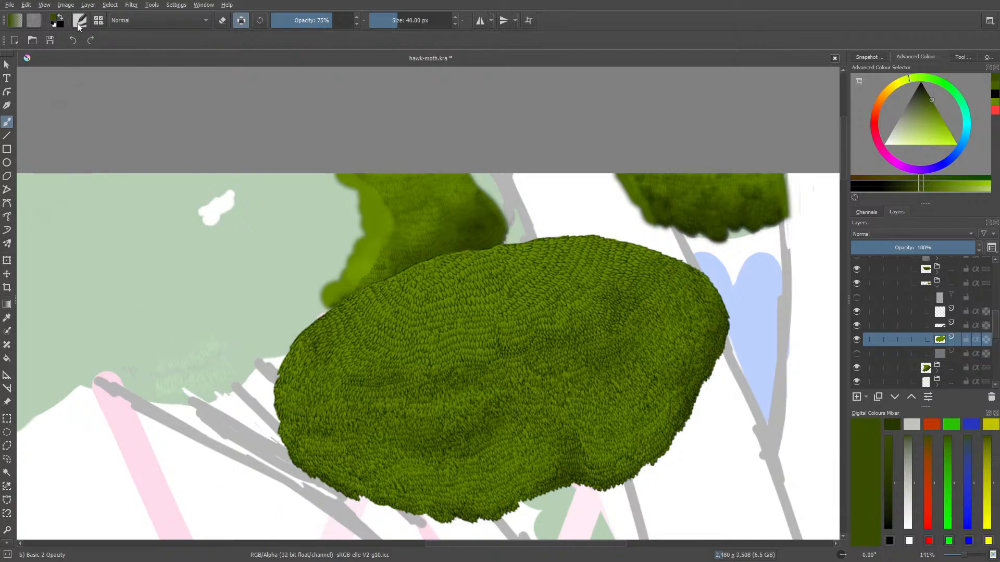
# Pick a lighter yellow-green and paint highlights on the clump's raised upper area with Basic-2 Opacity
pyautogui.click(80, 21)
pyautogui.rightClick(128, 173)
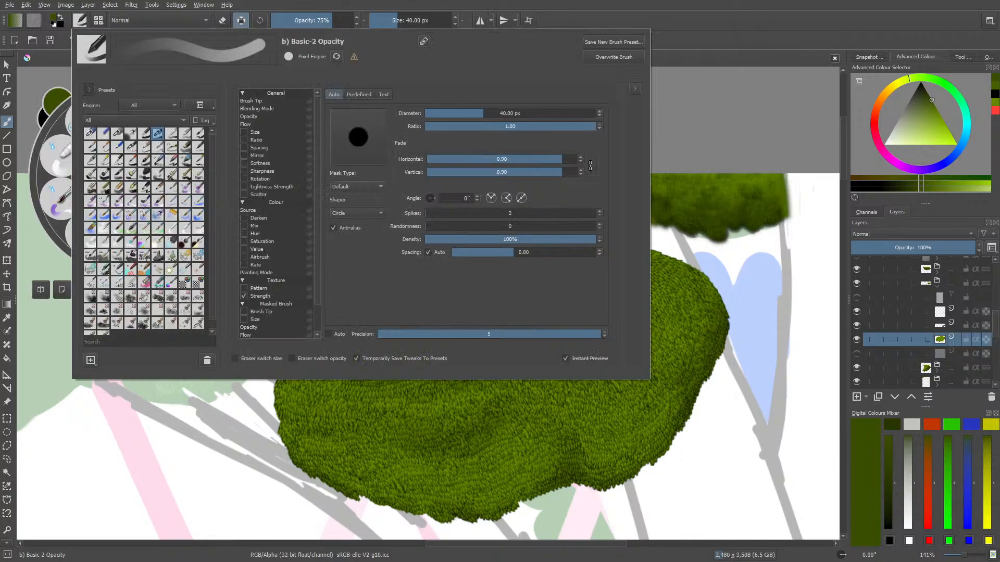
pyautogui.moveTo(117, 179); pyautogui.dragTo(116, 168)
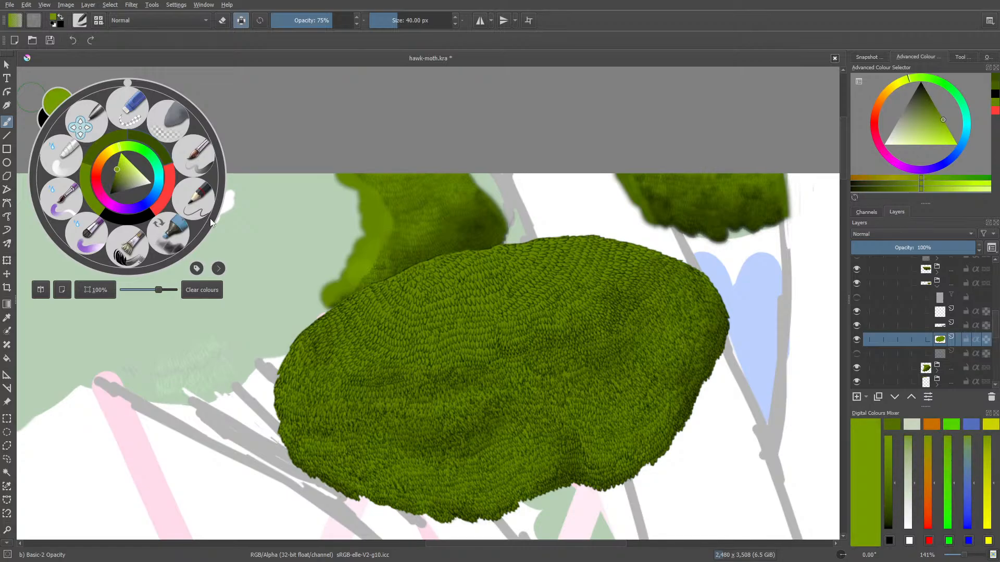
pyautogui.click(225, 227)
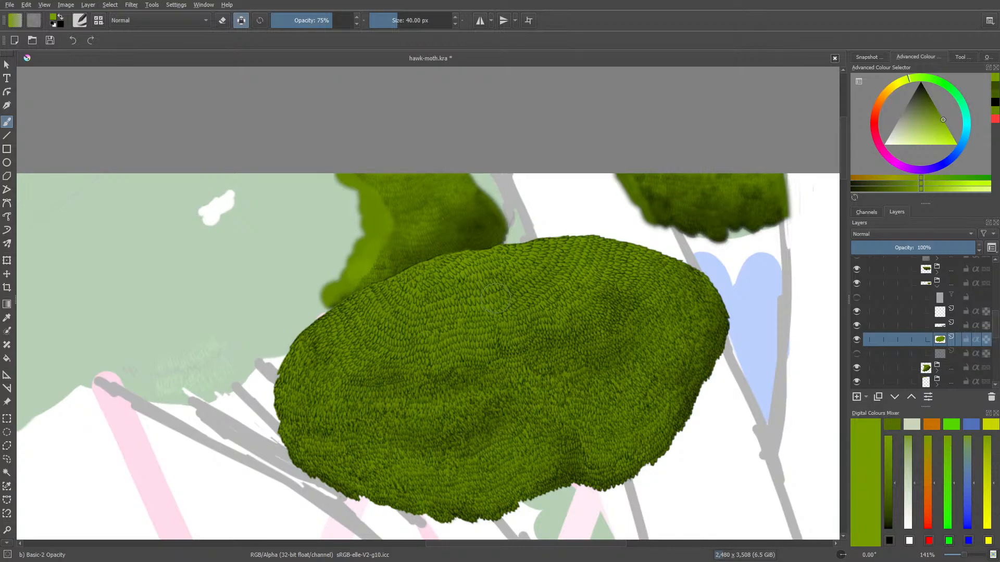
# Paint brighter yellow-green highlights on the clump's upper-left part and blend them with Blender Basic at 50 px
pyautogui.rightClick(381, 254)
pyautogui.click(385, 273)
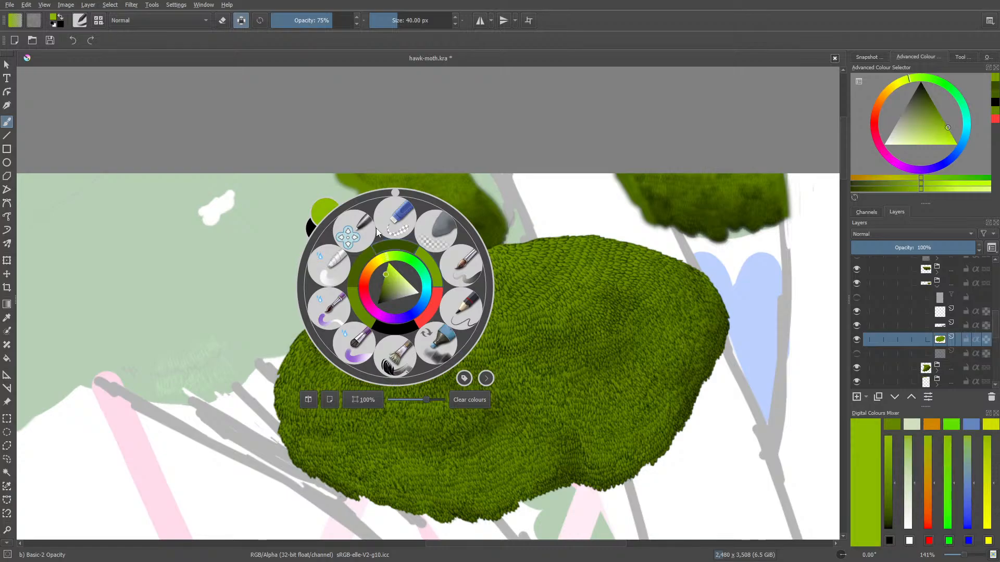
pyautogui.moveTo(406, 281)
pyautogui.mouseDown()
pyautogui.moveTo(481, 270)
pyautogui.moveTo(383, 313)
pyautogui.mouseUp()
pyautogui.rightClick(350, 329)
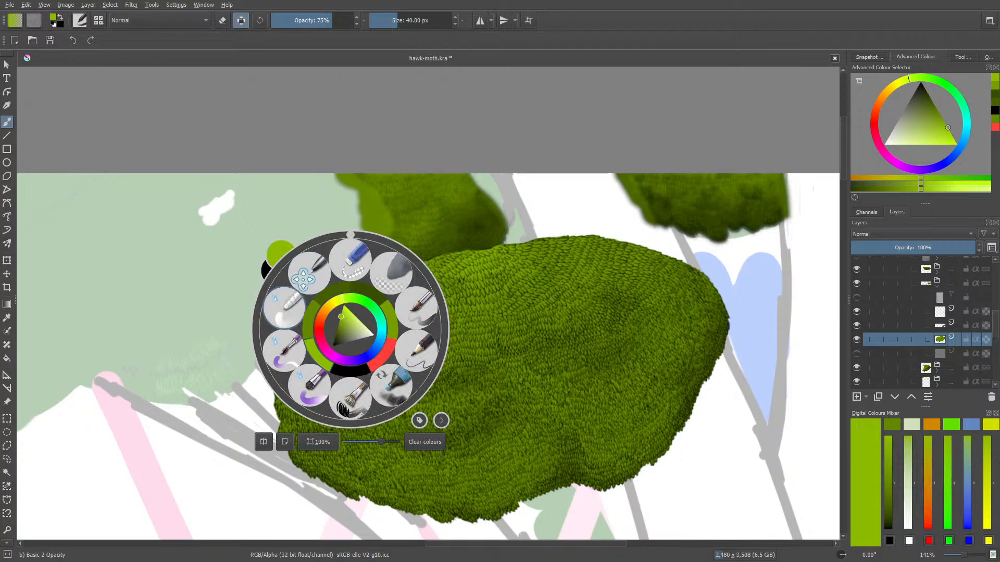
pyautogui.click(285, 309)
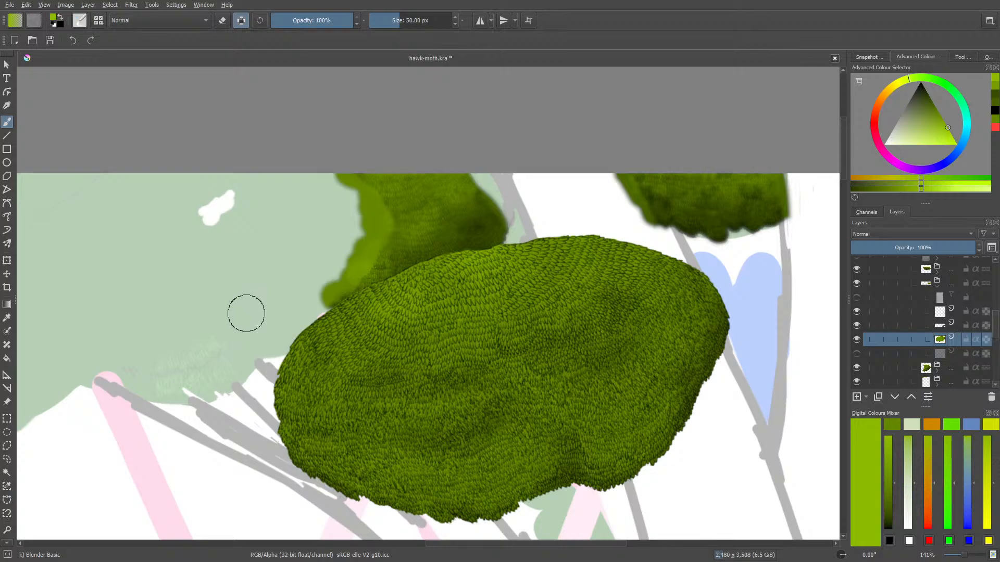
# Add more bright green highlights across the clump with Basic-2 Opacity at 40 px and soften them with Blender Basic
pyautogui.rightClick(245, 312)
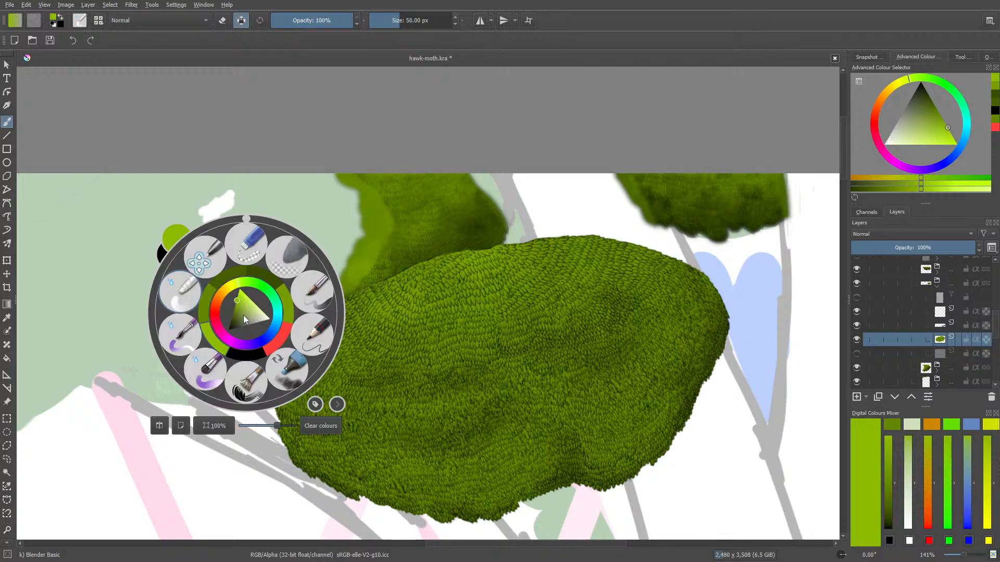
pyautogui.click(79, 19)
pyautogui.click(157, 132)
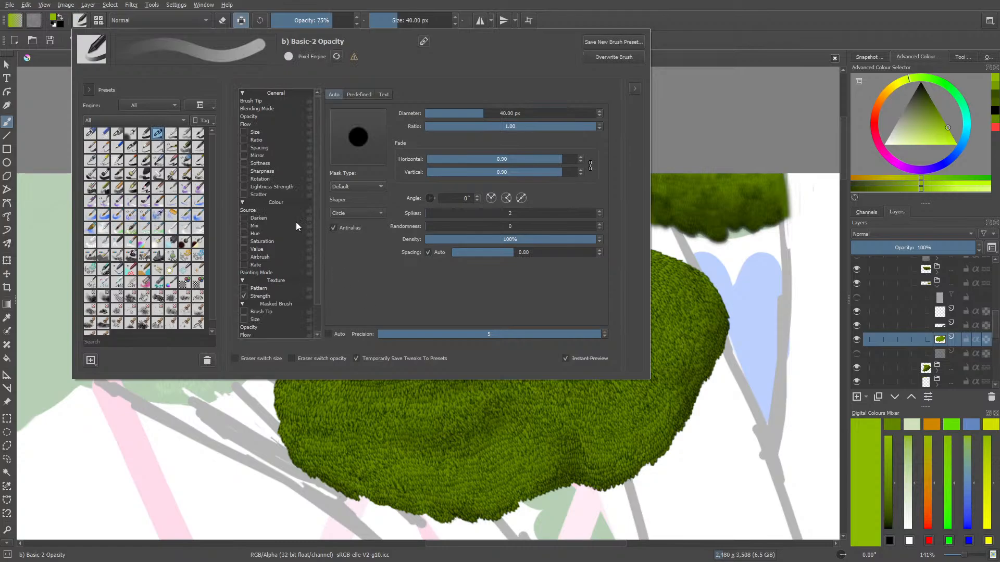
pyautogui.rightClick(361, 404)
pyautogui.click(317, 287)
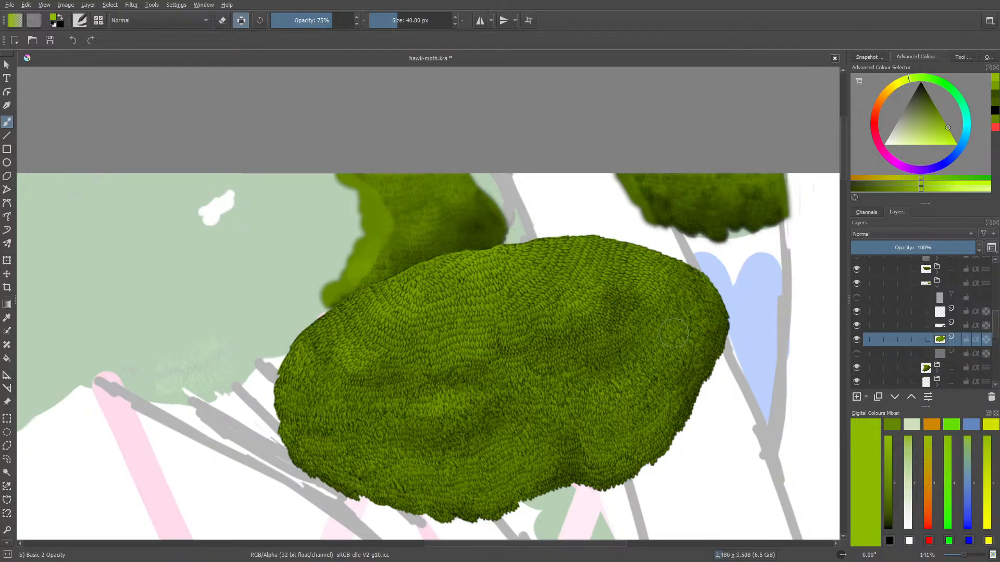
pyautogui.rightClick(649, 328)
pyautogui.click(419, 337)
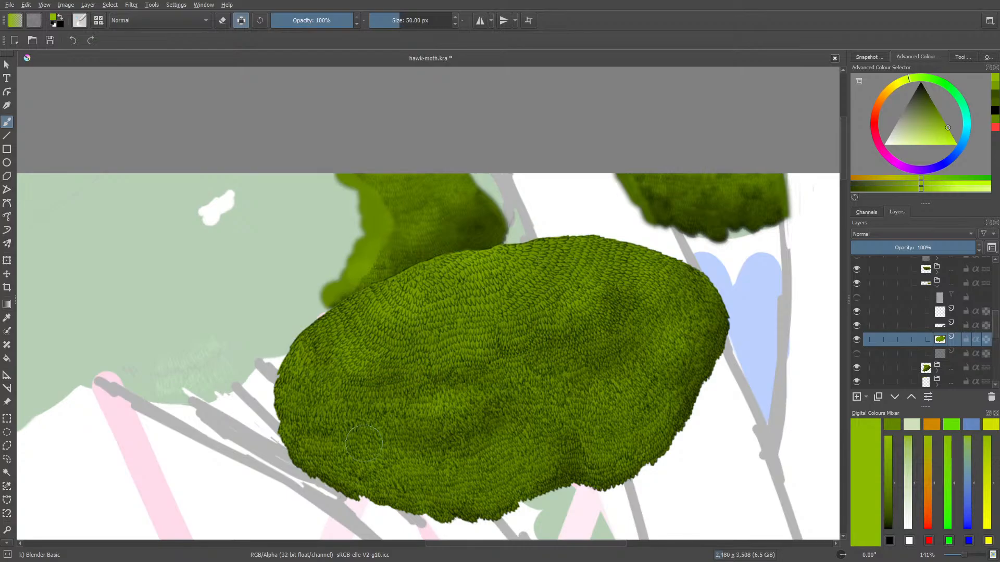
# Select the hidden filter layer above the clump's leaf layers and make it visible
pyautogui.click(894, 300)
pyautogui.click(857, 297)
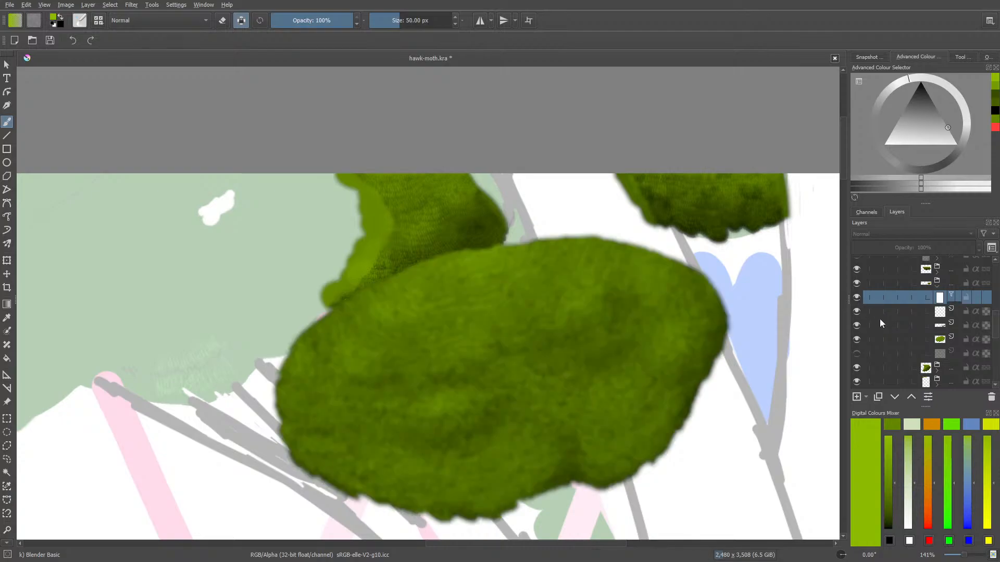
# Check the radius, strength and angle settings in the clump's blur filter mask properties and accept them
pyautogui.rightClick(943, 295)
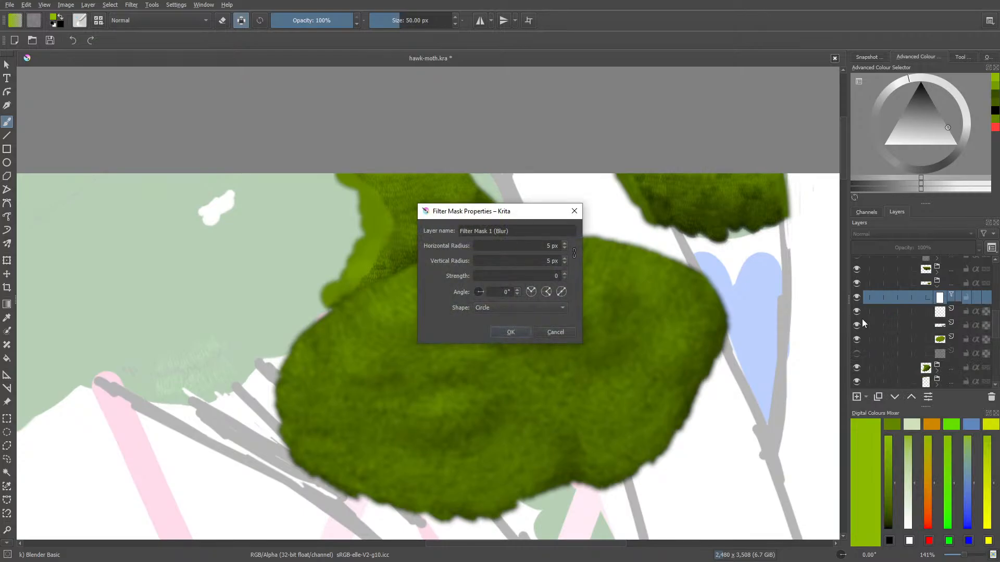
pyautogui.moveTo(518, 213); pyautogui.dragTo(209, 132)
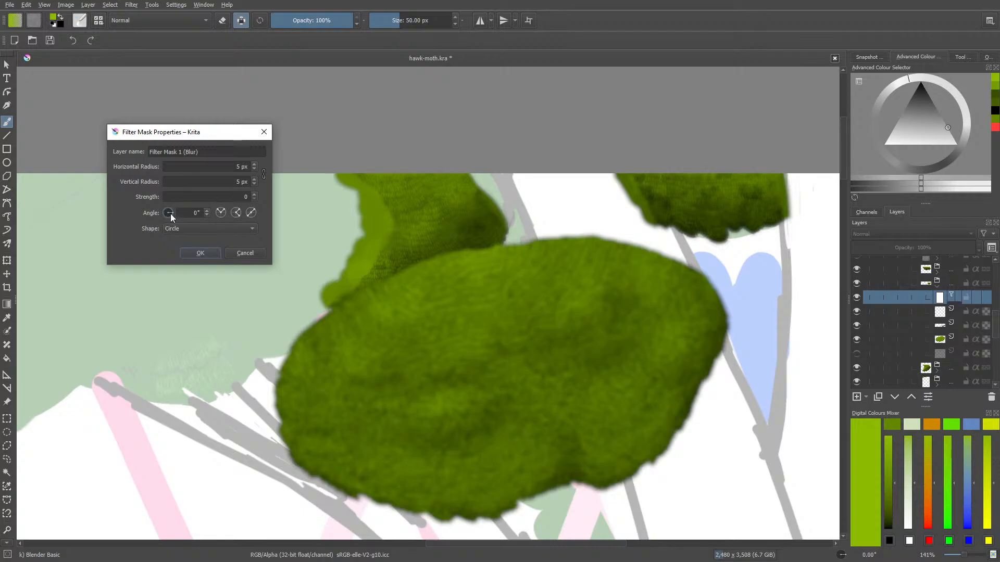
pyautogui.moveTo(172, 224); pyautogui.dragTo(171, 228)
pyautogui.click(205, 254)
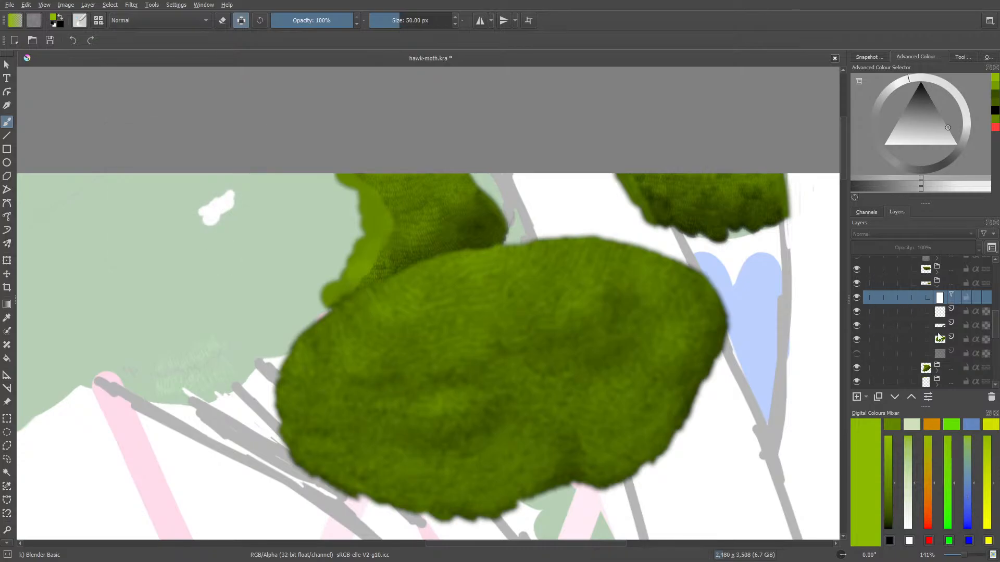
# Show the brown tree trunk group briefly to check the blurred clump behind it, and hide the group again
pyautogui.moveTo(996, 318); pyautogui.dragTo(995, 311)
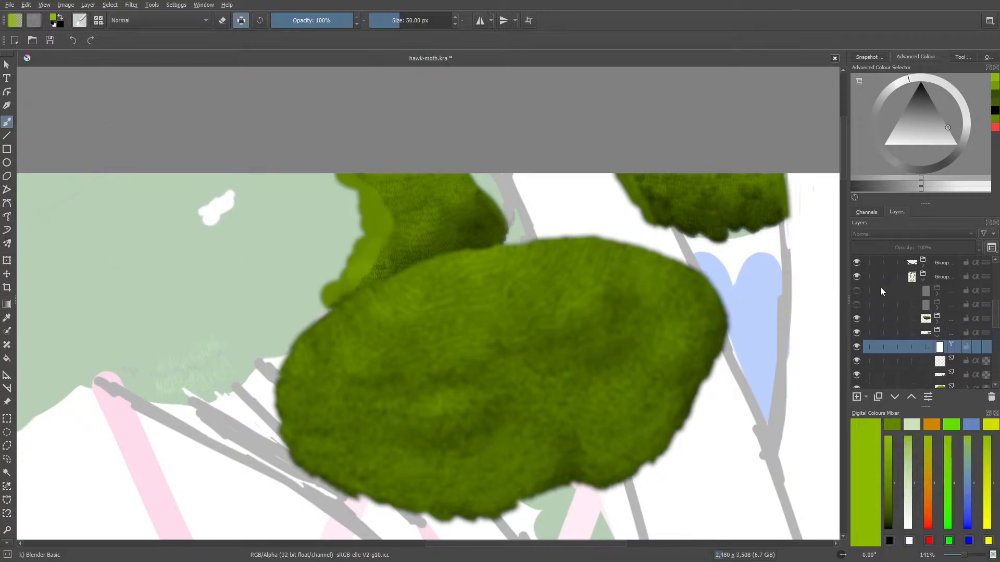
pyautogui.click(857, 304)
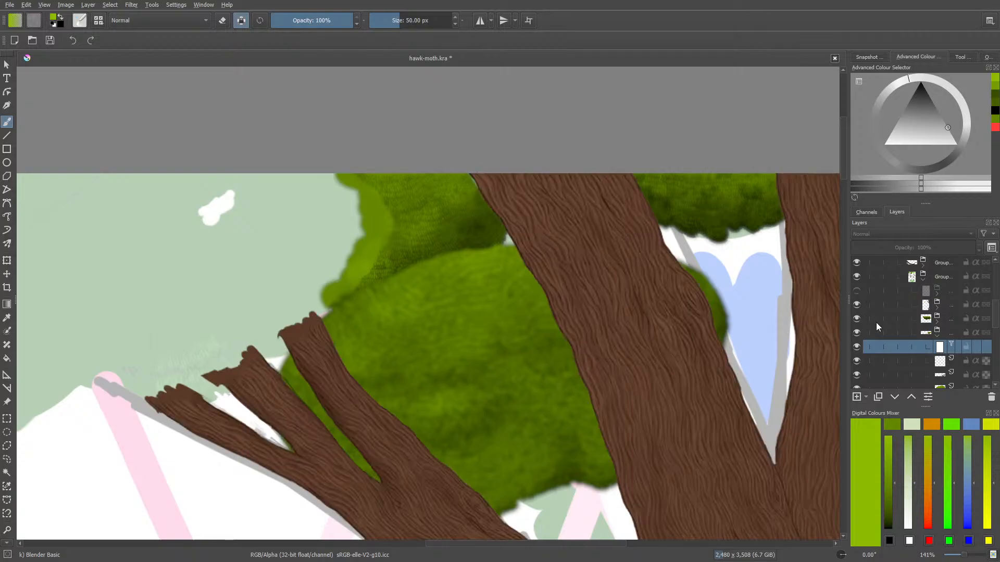
pyautogui.moveTo(964, 555)
pyautogui.mouseDown()
pyautogui.moveTo(954, 556)
pyautogui.moveTo(962, 556)
pyautogui.mouseUp()
pyautogui.click(858, 305)
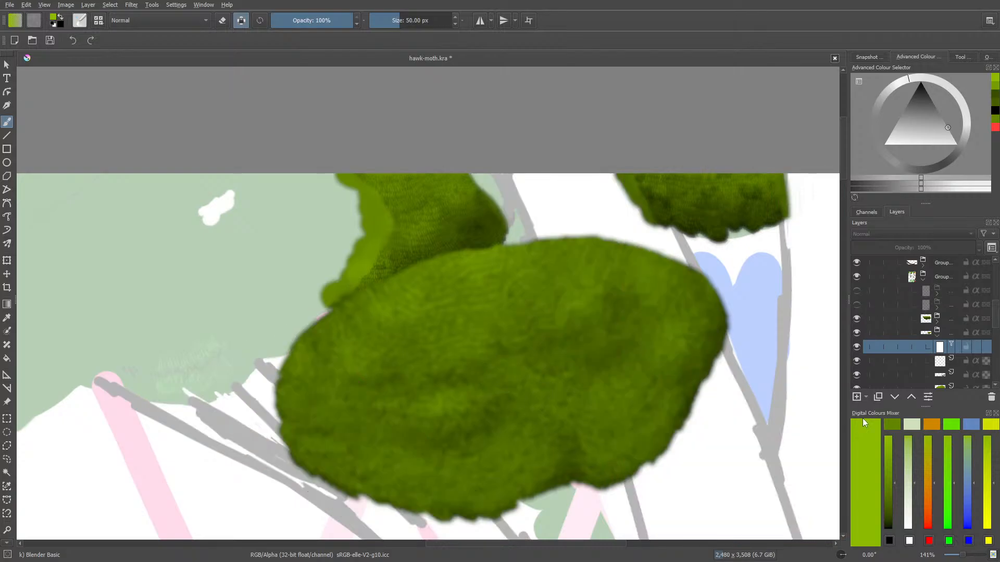
# Erase parts of the blur mask along the clump's lower-left edge with Eraser Soft at 25.16 px, and switch back to Blender Basic
pyautogui.press('e')
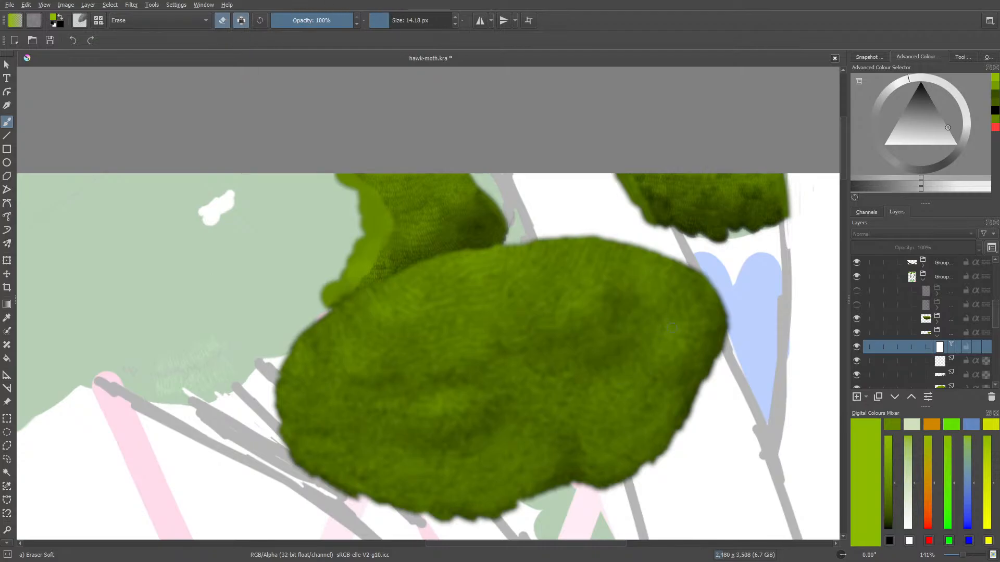
pyautogui.moveTo(390, 21); pyautogui.dragTo(395, 20)
pyautogui.moveTo(291, 468)
pyautogui.mouseDown()
pyautogui.moveTo(347, 506)
pyautogui.moveTo(323, 484)
pyautogui.moveTo(361, 500)
pyautogui.moveTo(362, 511)
pyautogui.moveTo(355, 492)
pyautogui.mouseUp()
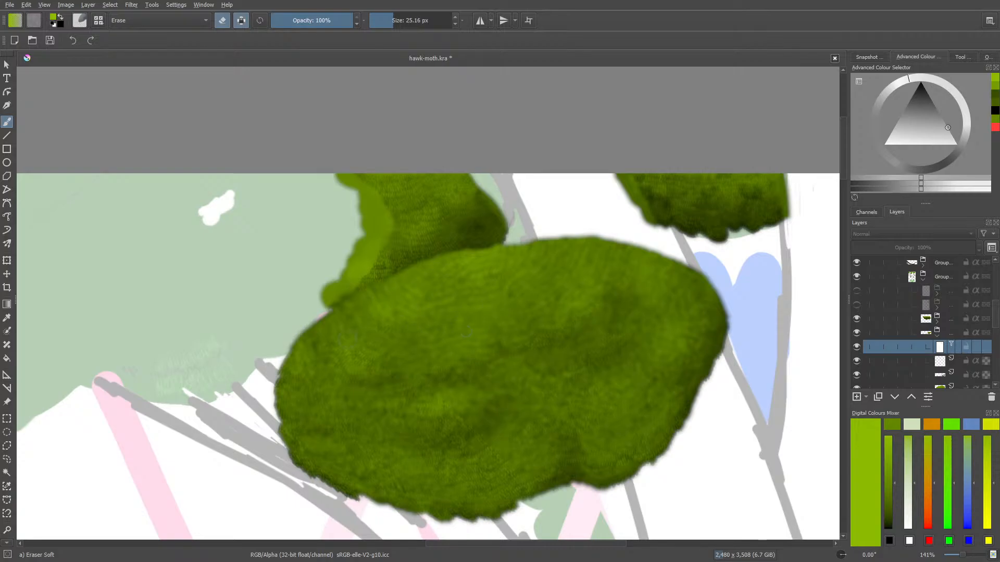
pyautogui.rightClick(286, 396)
pyautogui.click(228, 344)
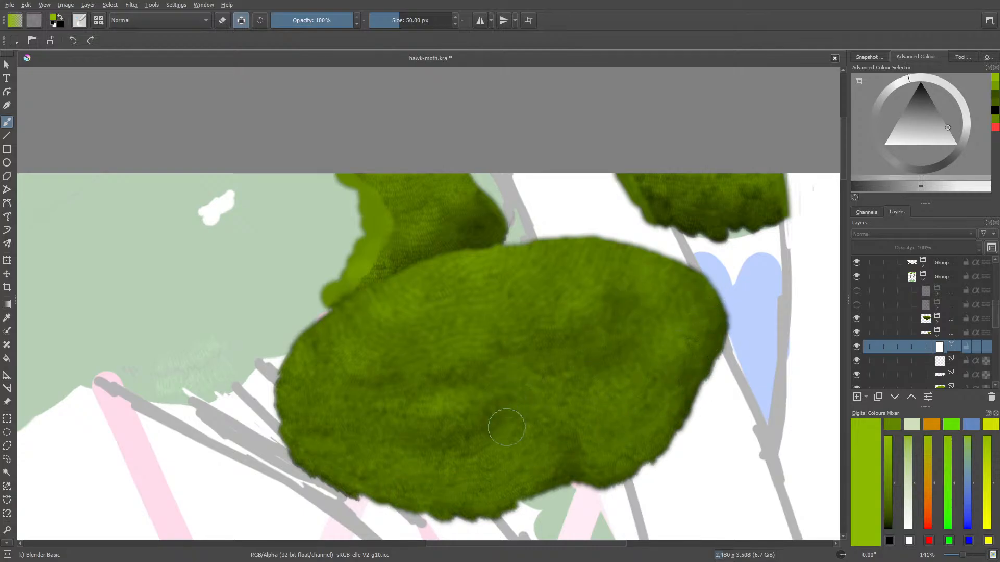
# Show the tree trunk group to inspect the clump at several zoom levels, and hide the group again
pyautogui.click(857, 304)
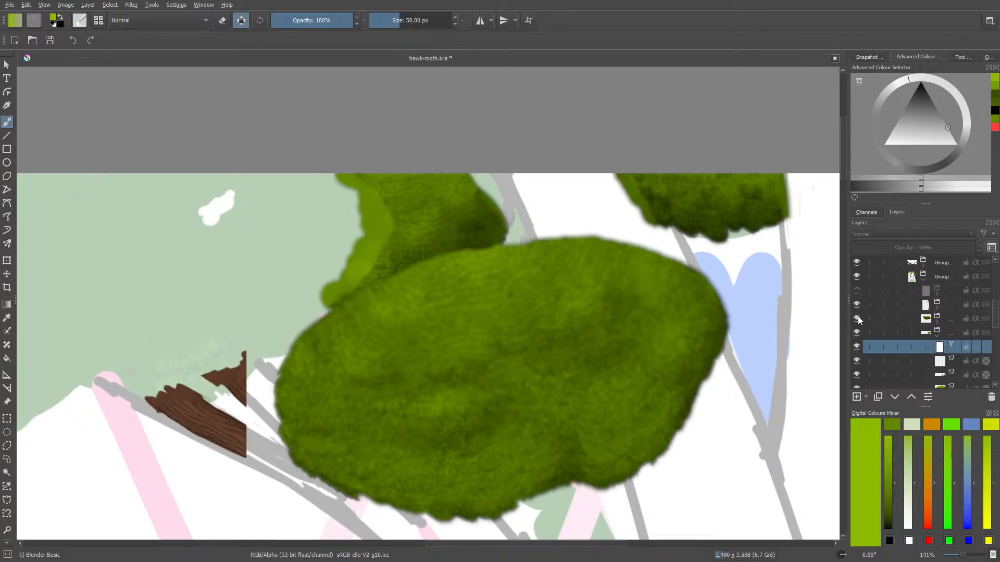
pyautogui.click(960, 558)
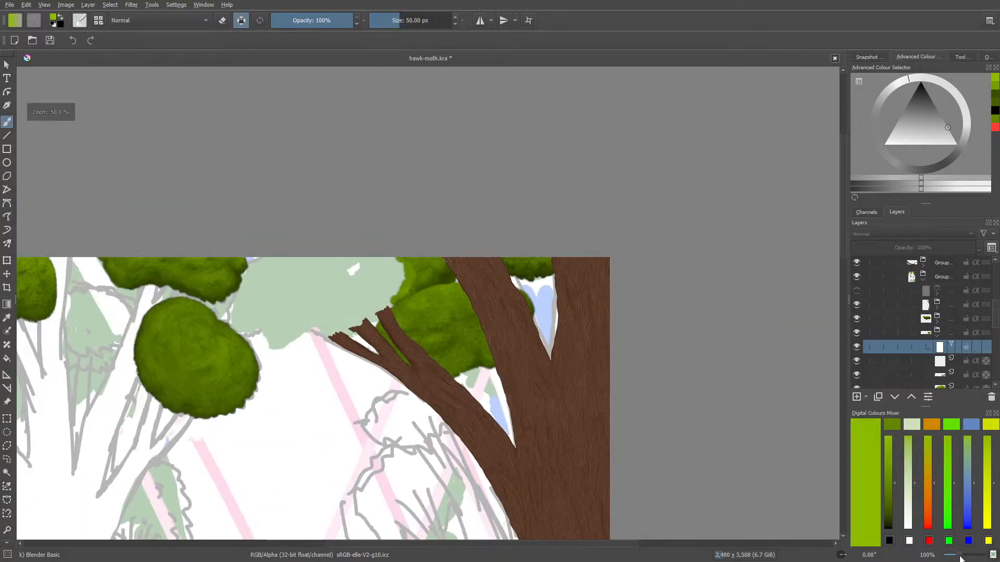
pyautogui.moveTo(959, 556); pyautogui.dragTo(964, 558)
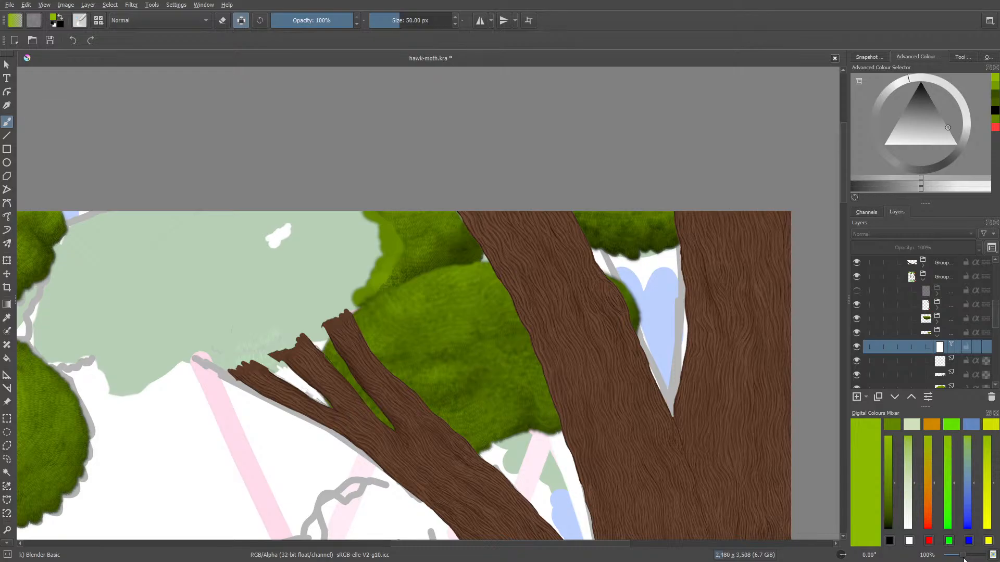
pyautogui.moveTo(962, 560); pyautogui.dragTo(964, 561)
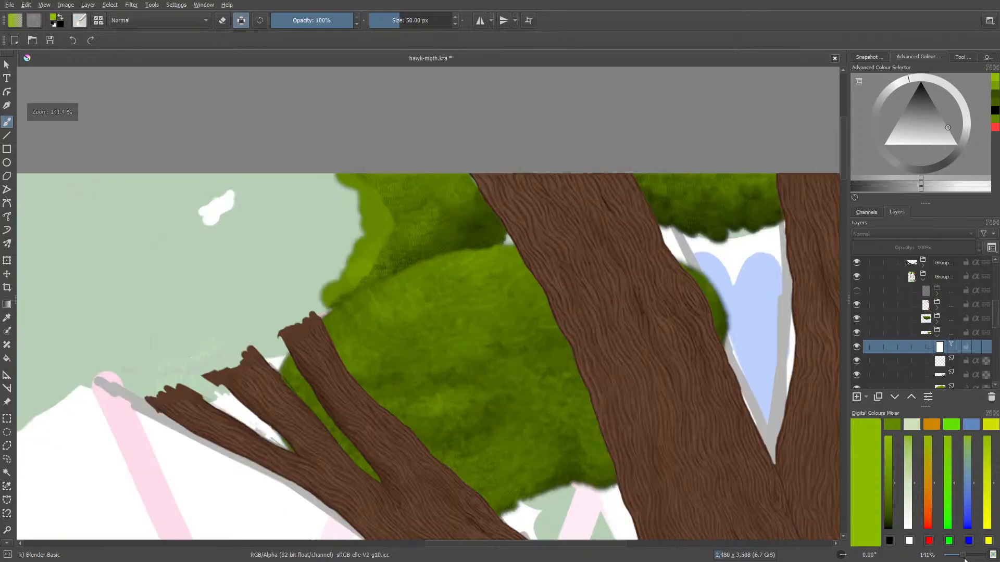
pyautogui.click(856, 305)
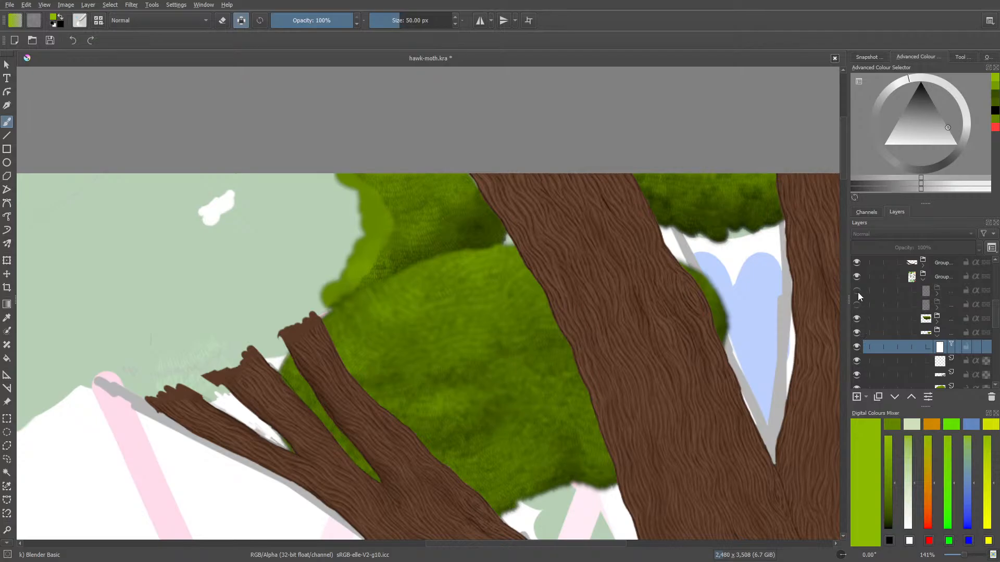
# Erase more of the blur mask across the clump's upper and middle areas with Eraser Soft, and return to Blender Basic
pyautogui.press('e')
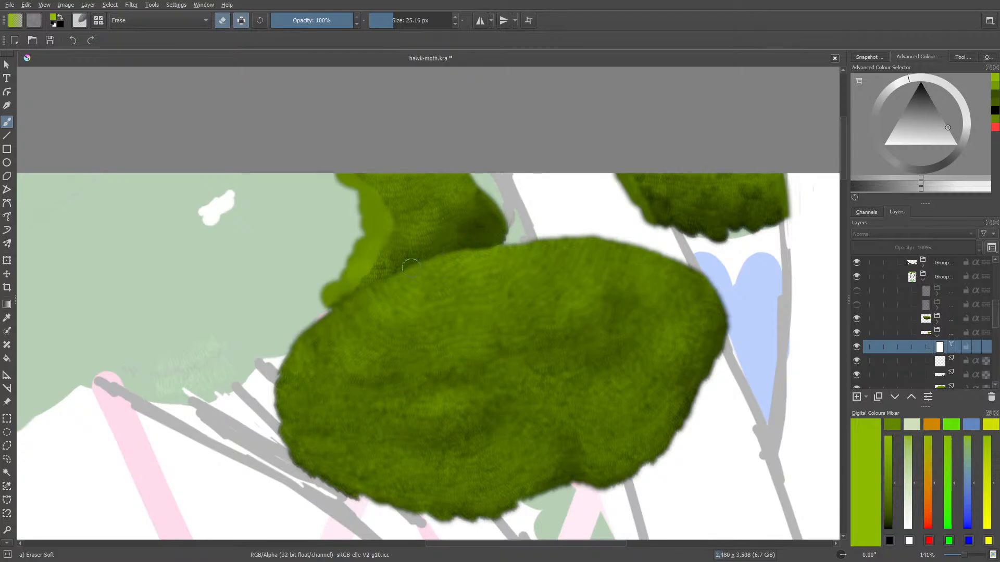
pyautogui.press('e')
pyautogui.rightClick(393, 367)
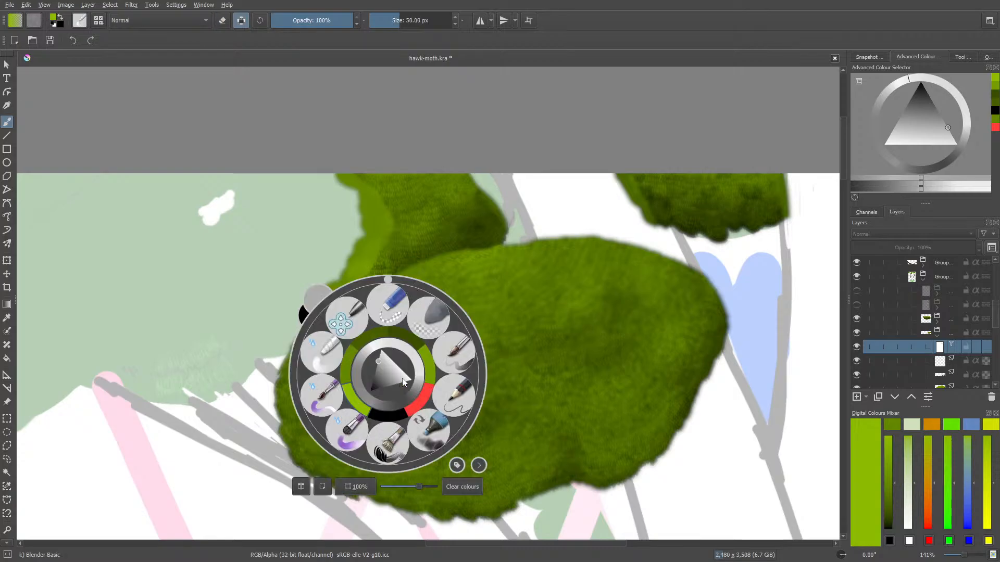
pyautogui.click(319, 349)
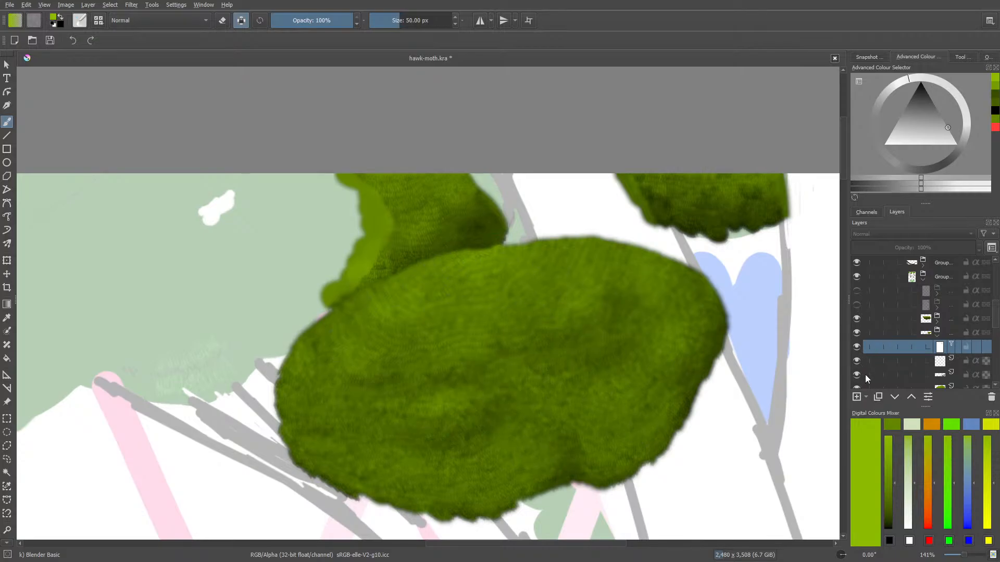
# Make the tree trunk group visible and examine how the clump sits behind the branches
pyautogui.click(857, 305)
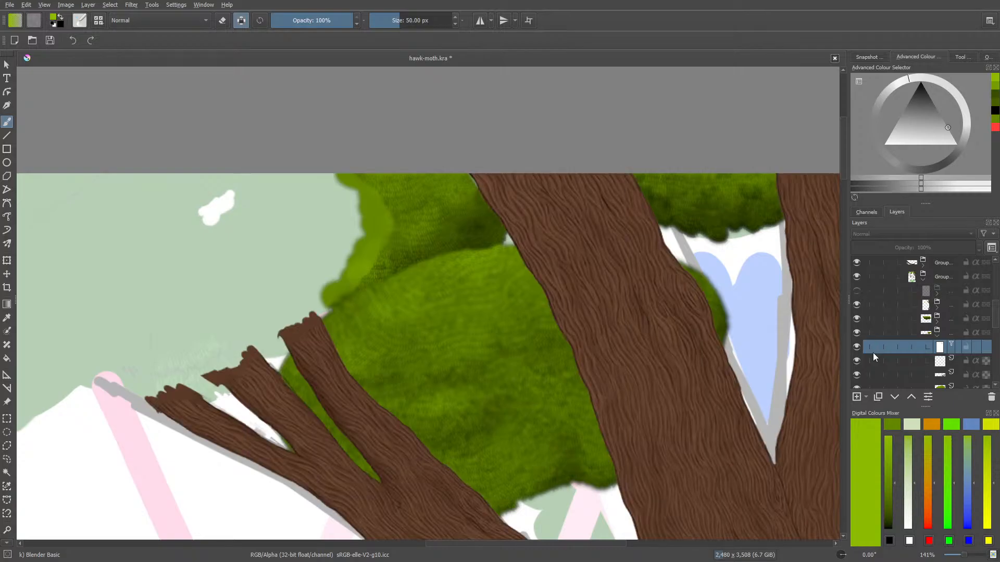
pyautogui.scroll(-1, 964, 556)
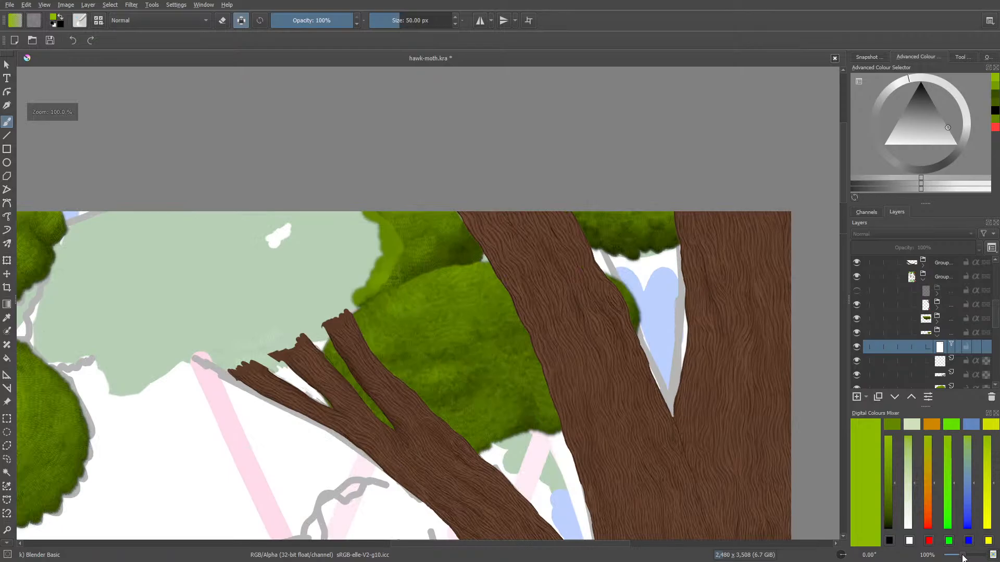
pyautogui.scroll(-1, 962, 558)
pyautogui.scroll(1, 963, 557)
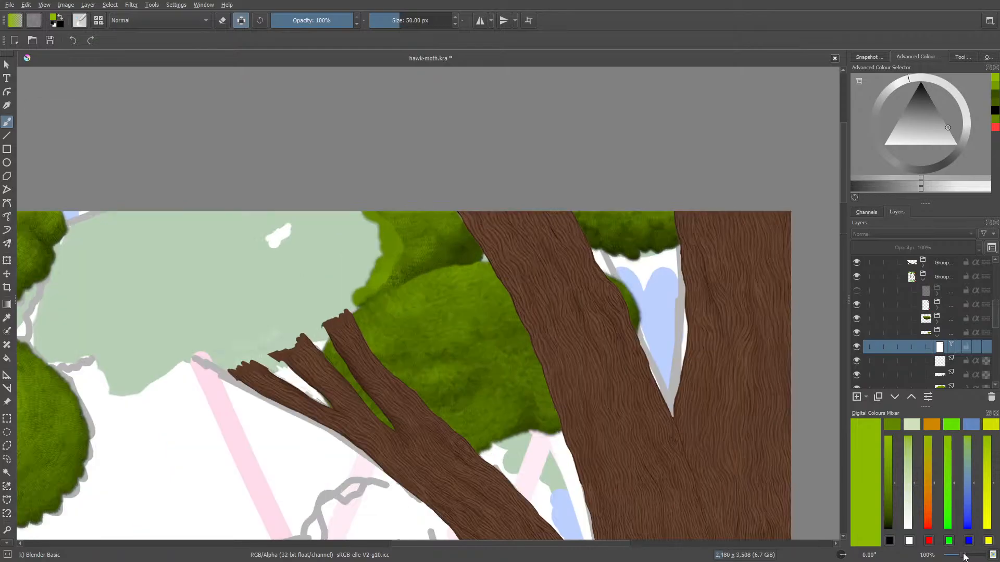
# Touch up the blur mask on the clump beside the branches with Eraser Soft, and switch back to Blender Basic
pyautogui.press('e')
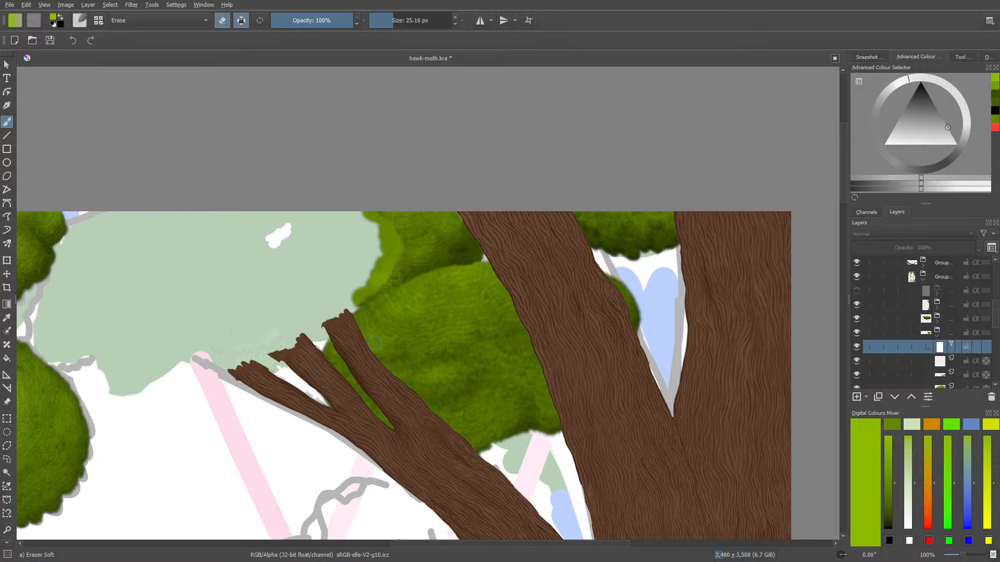
pyautogui.press('/')
pyautogui.rightClick(232, 387)
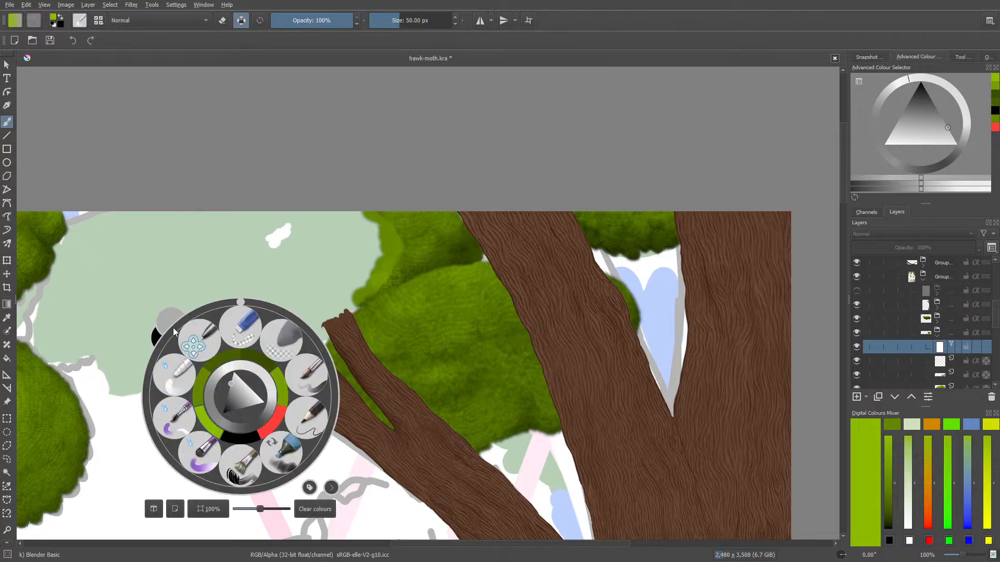
pyautogui.click(176, 376)
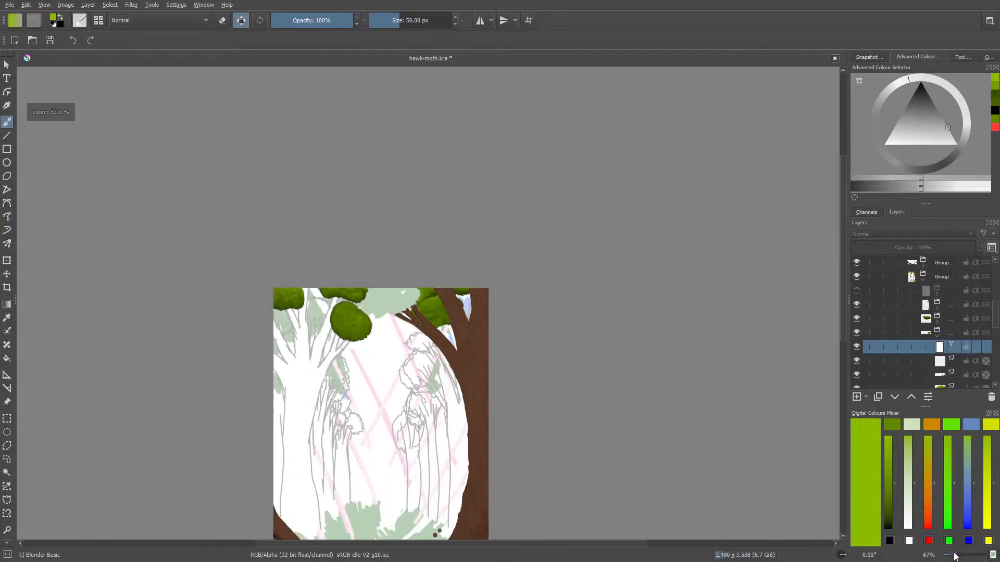
# Save the drawing, make the hidden front foliage group above the trunk group visible, and save again
pyautogui.moveTo(963, 555)
pyautogui.mouseDown()
pyautogui.moveTo(943, 557)
pyautogui.moveTo(958, 557)
pyautogui.mouseUp()
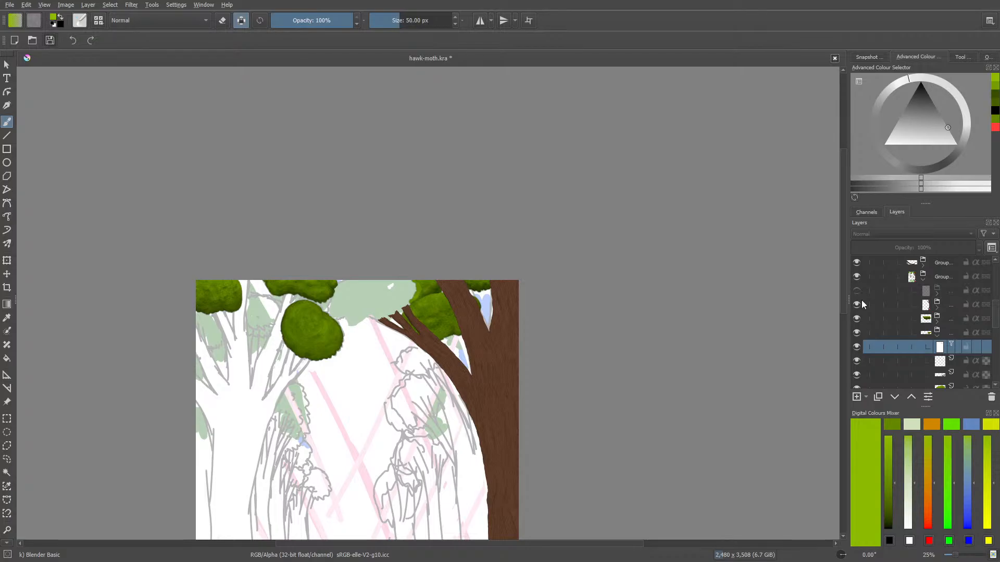
pyautogui.hotkey('ctrl', 's')
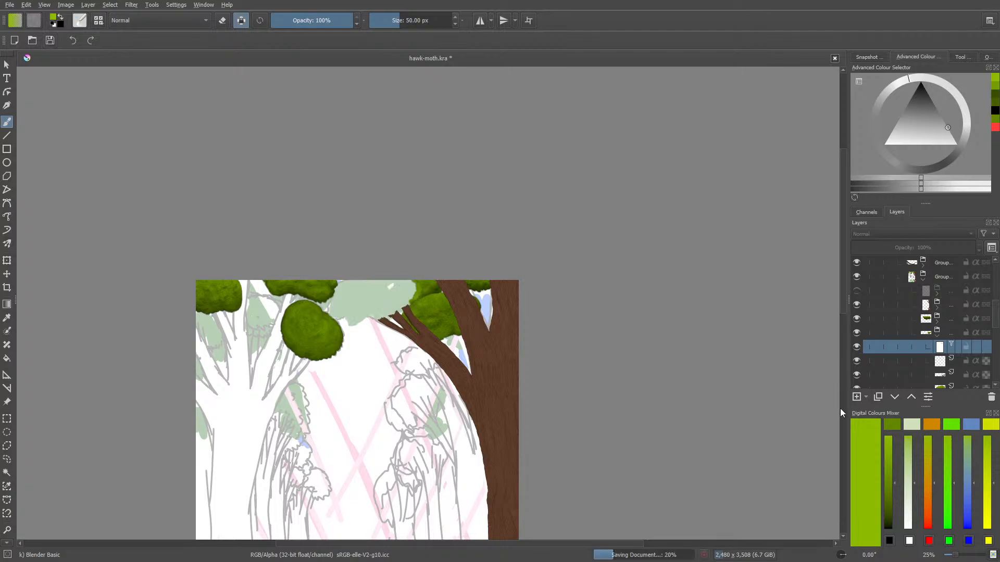
pyautogui.click(857, 290)
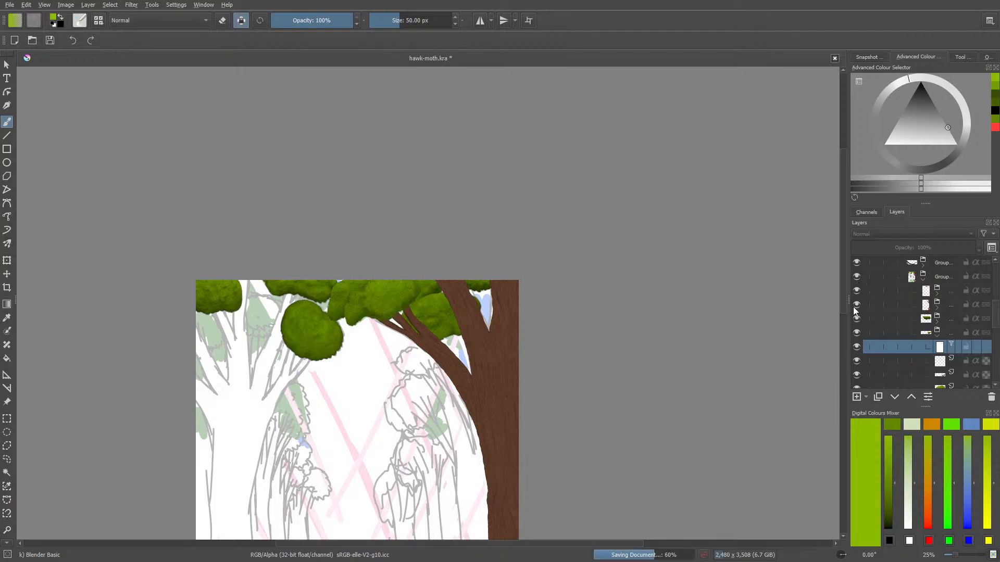
pyautogui.moveTo(854, 310)
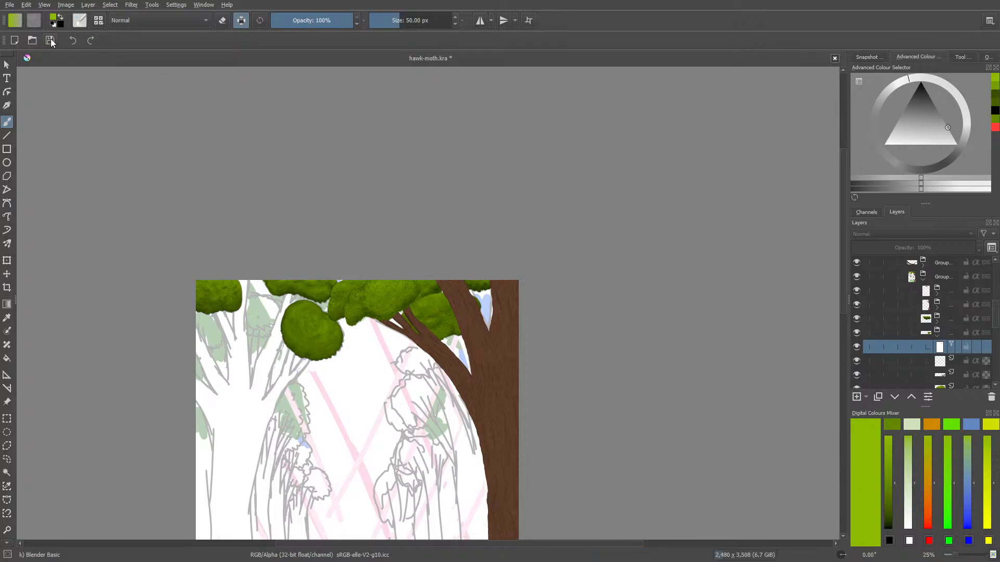
pyautogui.hotkey('ctrl', 's')
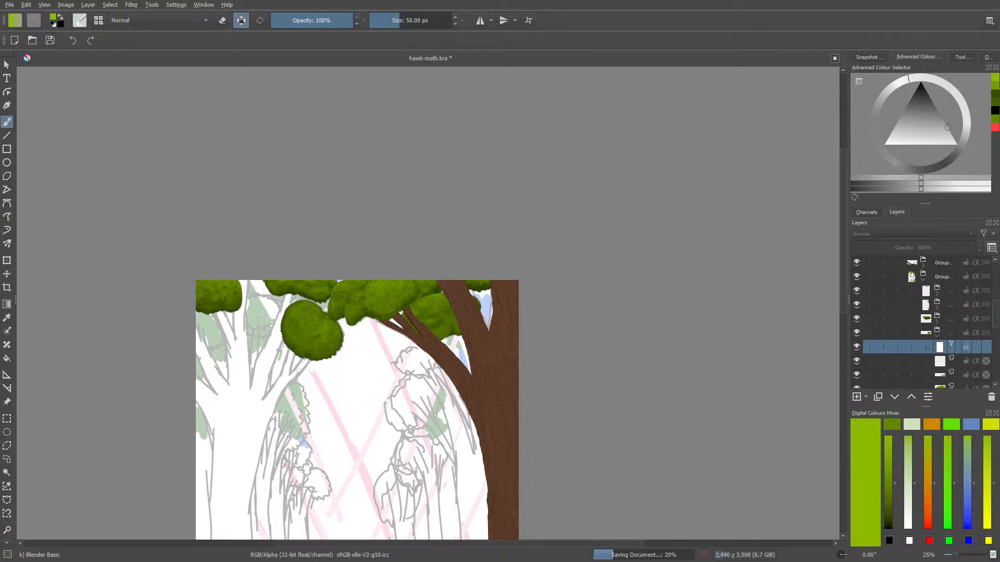
# Select the clump's group, shift it slightly up and left behind the branches with the Move tool, and save the drawing
pyautogui.moveTo(955, 555); pyautogui.dragTo(962, 558)
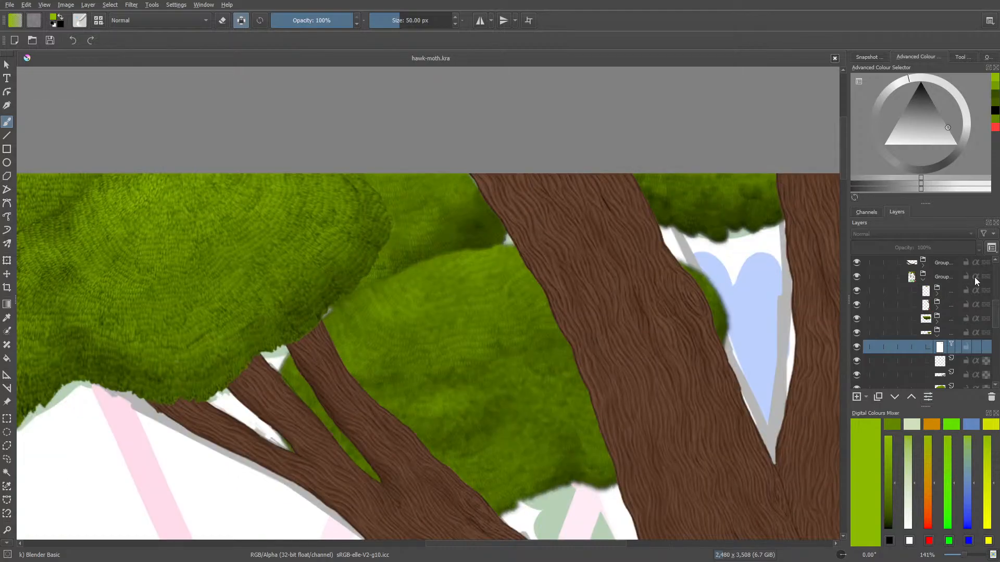
pyautogui.scroll(-1, 945, 307)
pyautogui.click(943, 312)
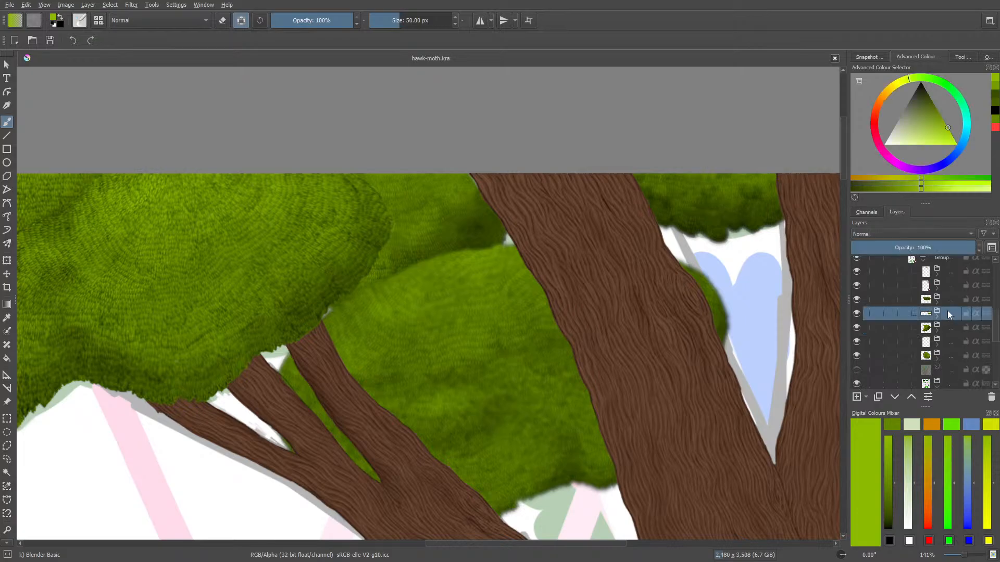
pyautogui.click(7, 274)
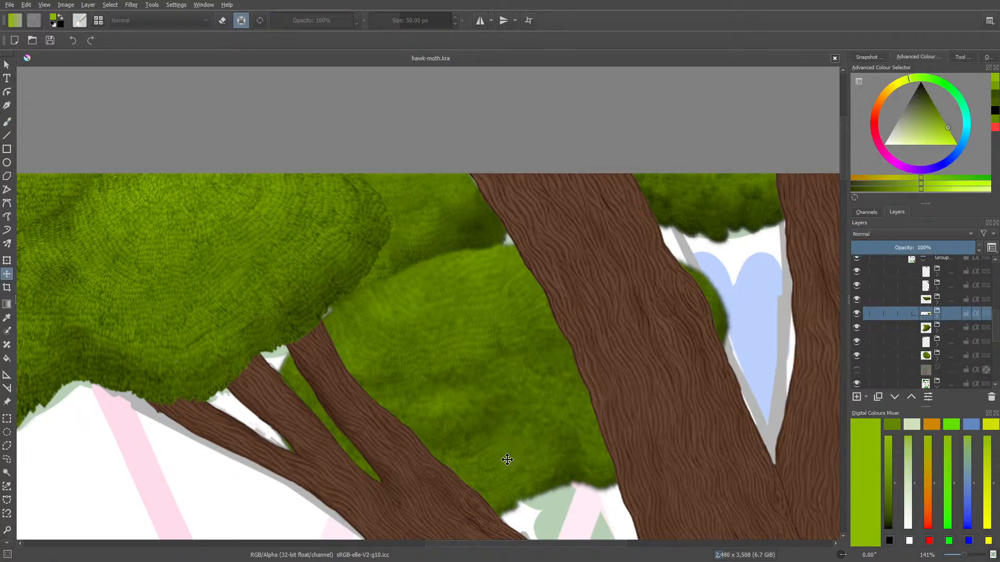
pyautogui.moveTo(498, 458)
pyautogui.mouseDown()
pyautogui.moveTo(489, 448)
pyautogui.moveTo(501, 443)
pyautogui.mouseUp()
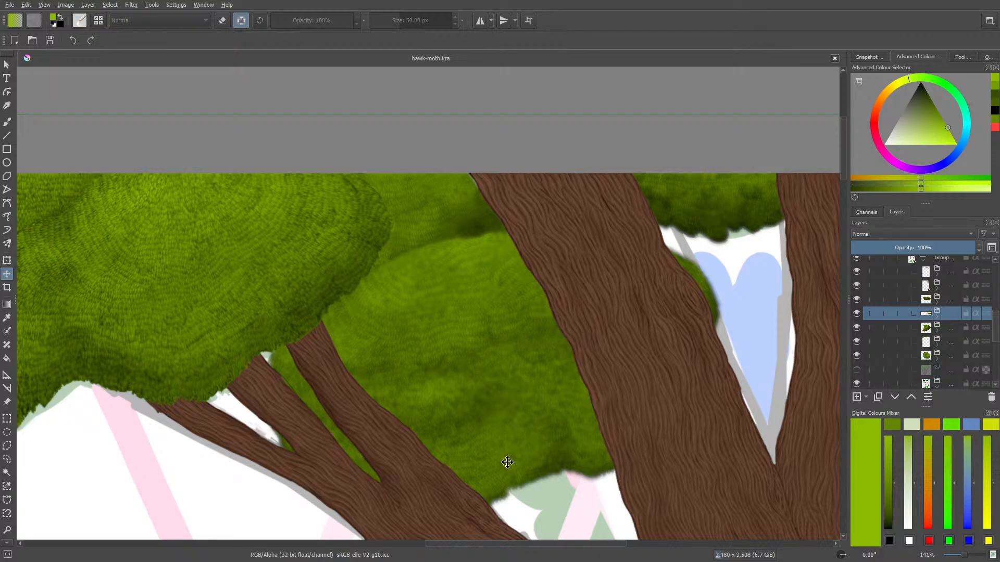
pyautogui.click(47, 41)
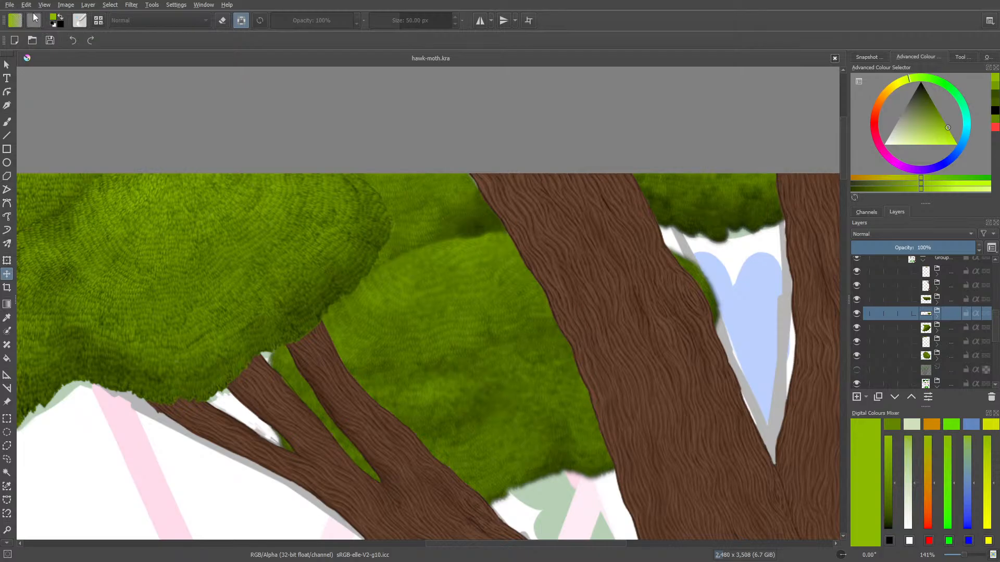
# Bring up the dialog for opening an existing image and look through the files in the digi tekenimngen folder
pyautogui.moveTo(966, 555)
pyautogui.mouseDown()
pyautogui.moveTo(949, 556)
pyautogui.moveTo(969, 556)
pyautogui.moveTo(962, 551)
pyautogui.mouseUp()
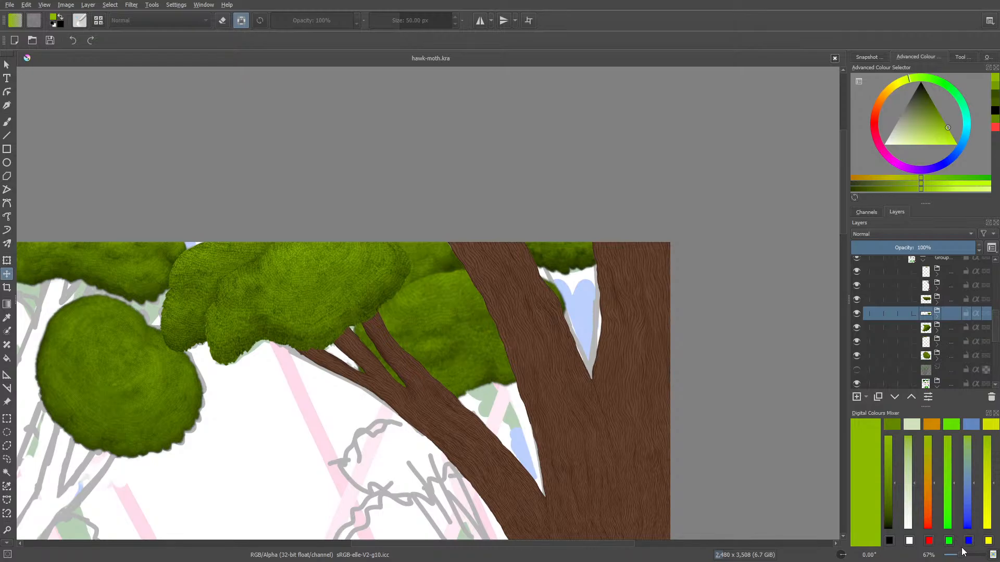
pyautogui.click(9, 5)
pyautogui.click(20, 27)
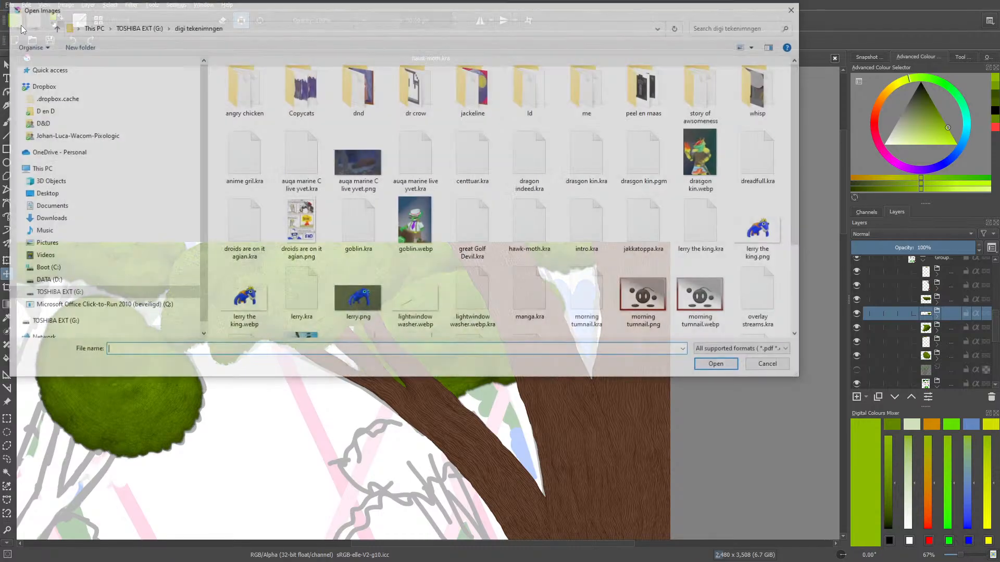
pyautogui.moveTo(259, 10); pyautogui.dragTo(260, 135)
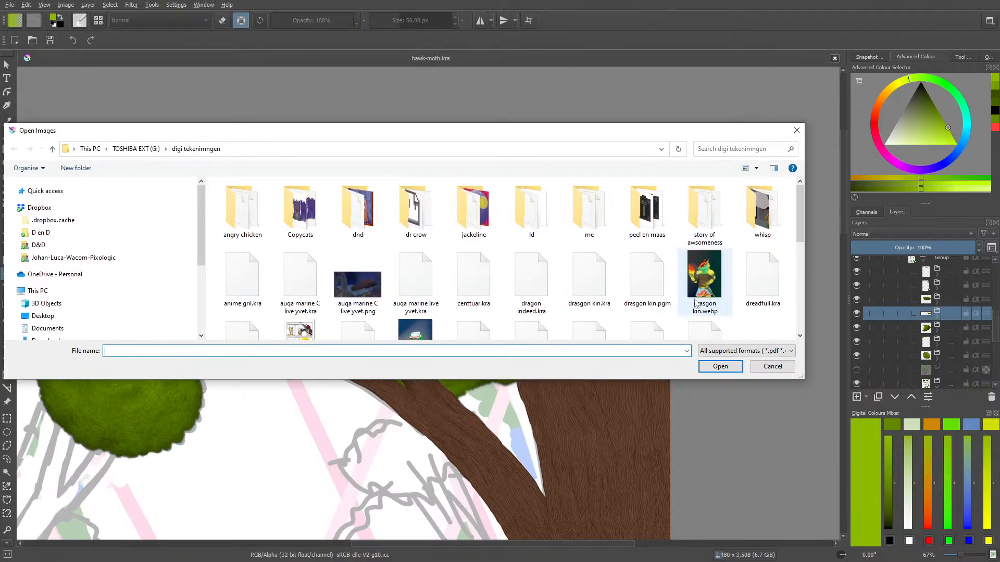
pyautogui.moveTo(797, 203)
pyautogui.mouseDown()
pyautogui.moveTo(798, 217)
pyautogui.moveTo(796, 201)
pyautogui.mouseUp()
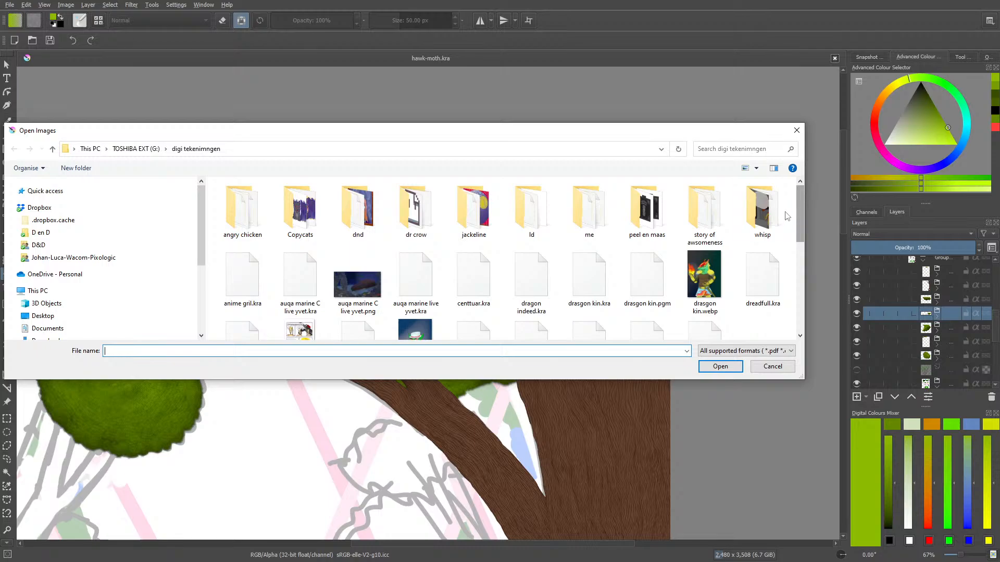
pyautogui.moveTo(798, 214); pyautogui.dragTo(798, 307)
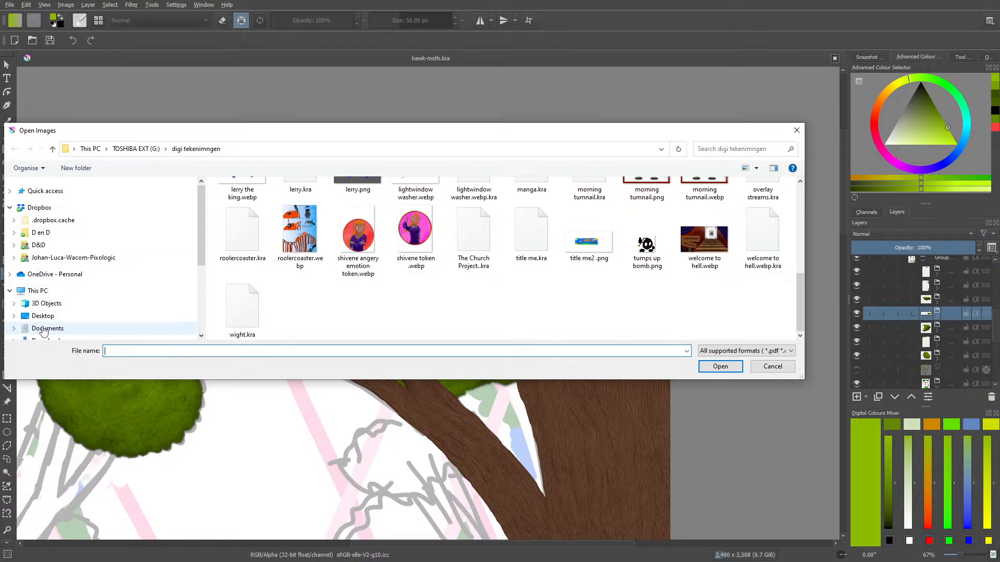
pyautogui.moveTo(44, 334); pyautogui.dragTo(47, 317)
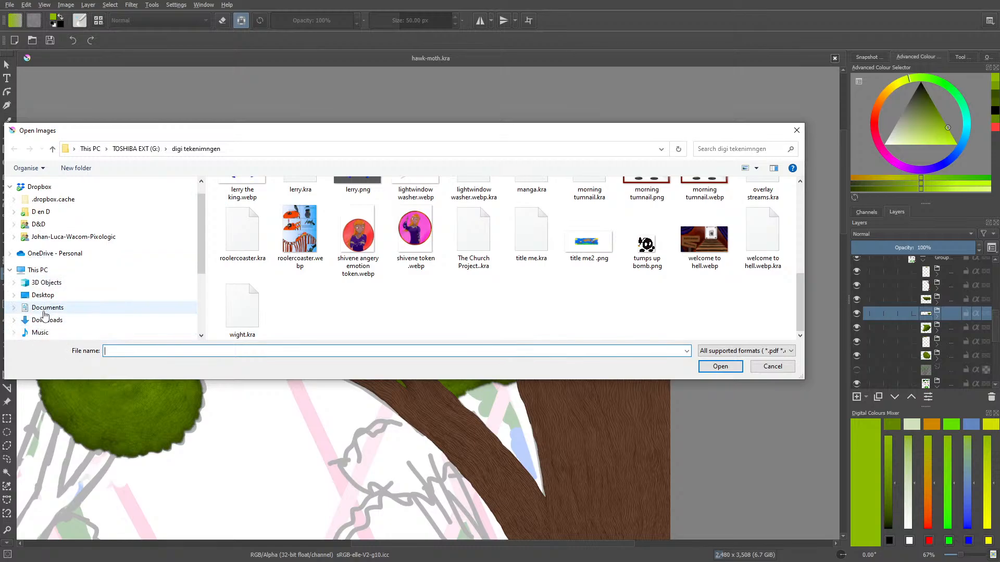
pyautogui.moveTo(199, 250); pyautogui.dragTo(200, 277)
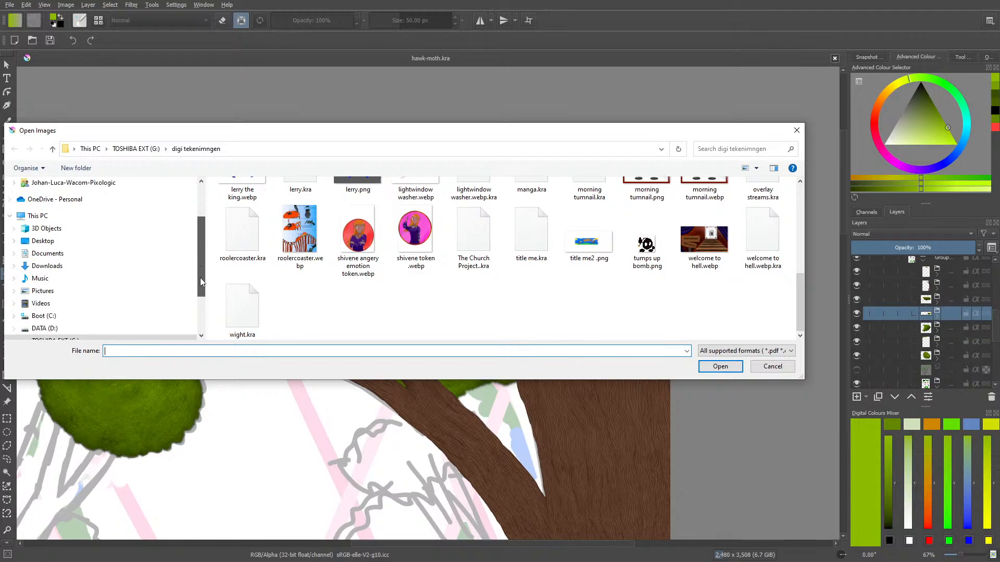
# Open scorpie.kra from the Pictures folder
pyautogui.click(43, 293)
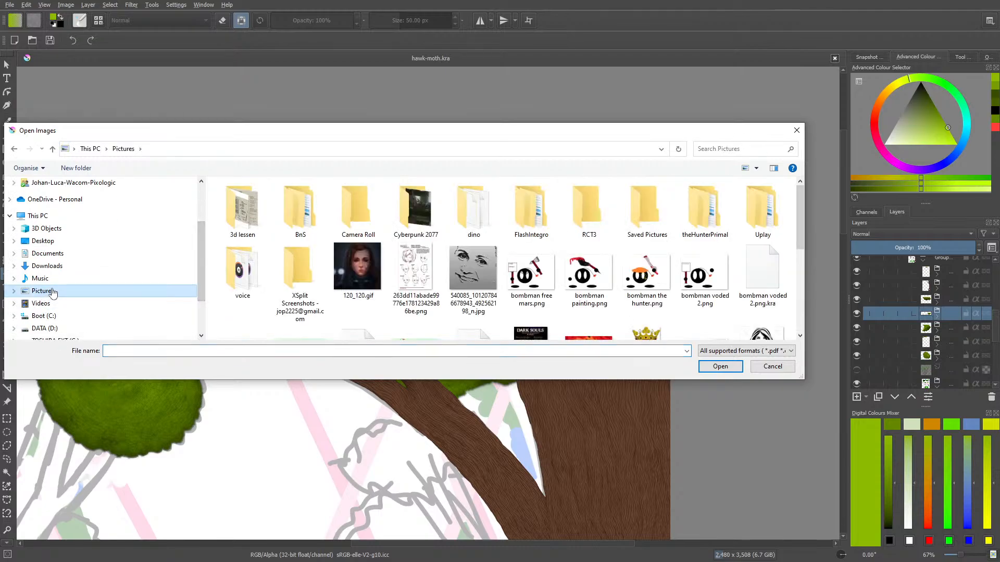
pyautogui.moveTo(797, 227); pyautogui.dragTo(803, 314)
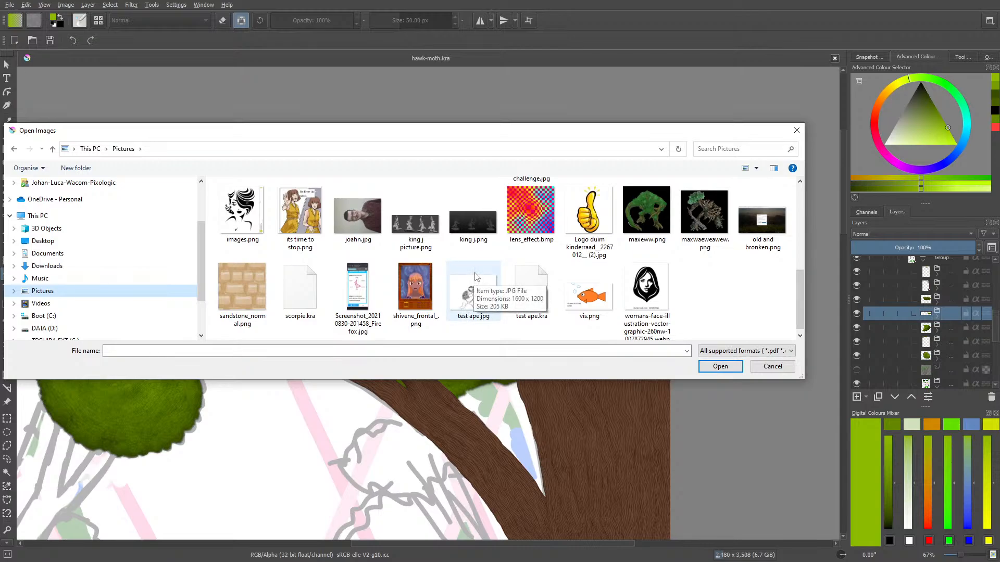
pyautogui.click(470, 293)
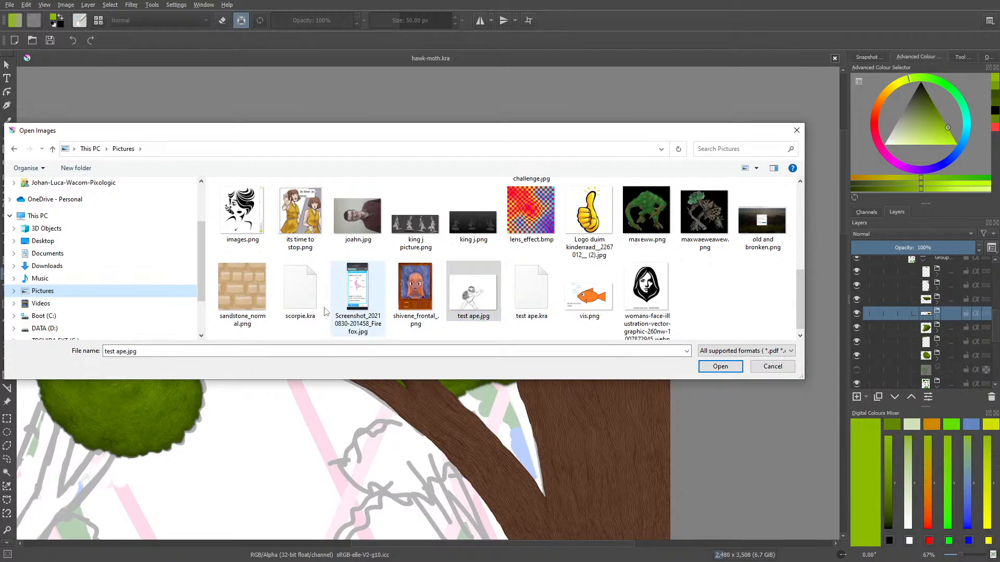
pyautogui.click(300, 288)
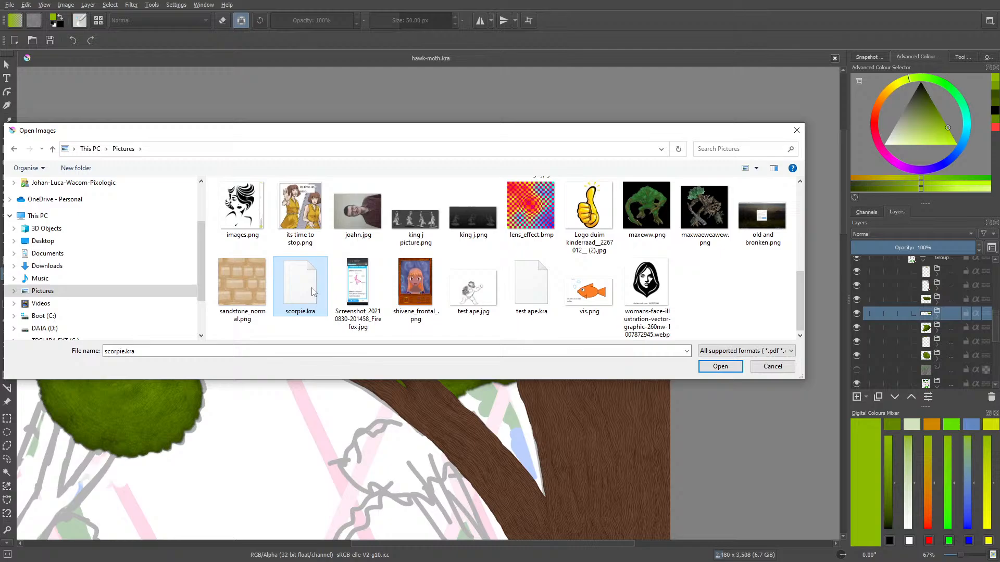
pyautogui.click(718, 367)
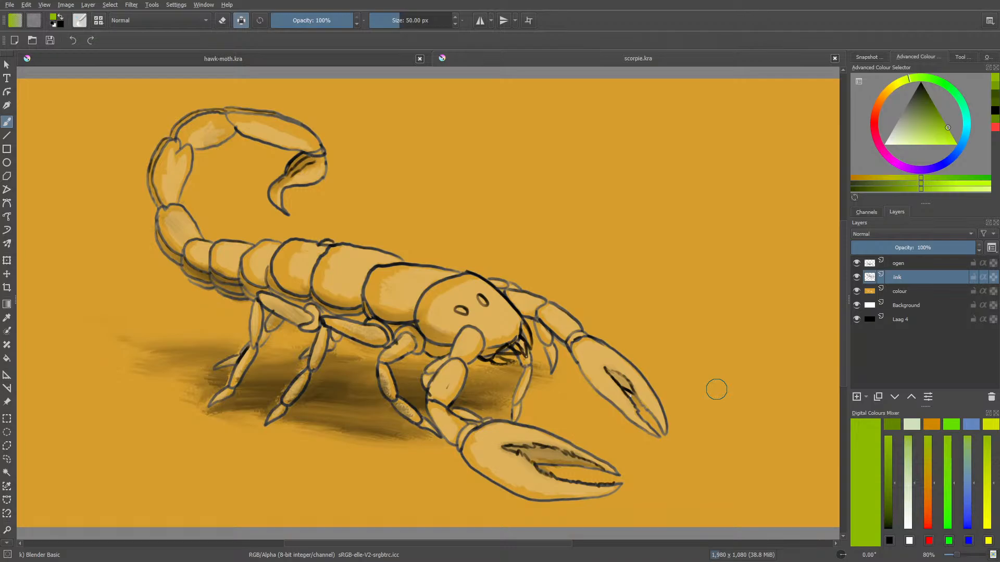
# Open test ape.jpg from the Pictures folder to view the drawing, and close it again
pyautogui.click(32, 41)
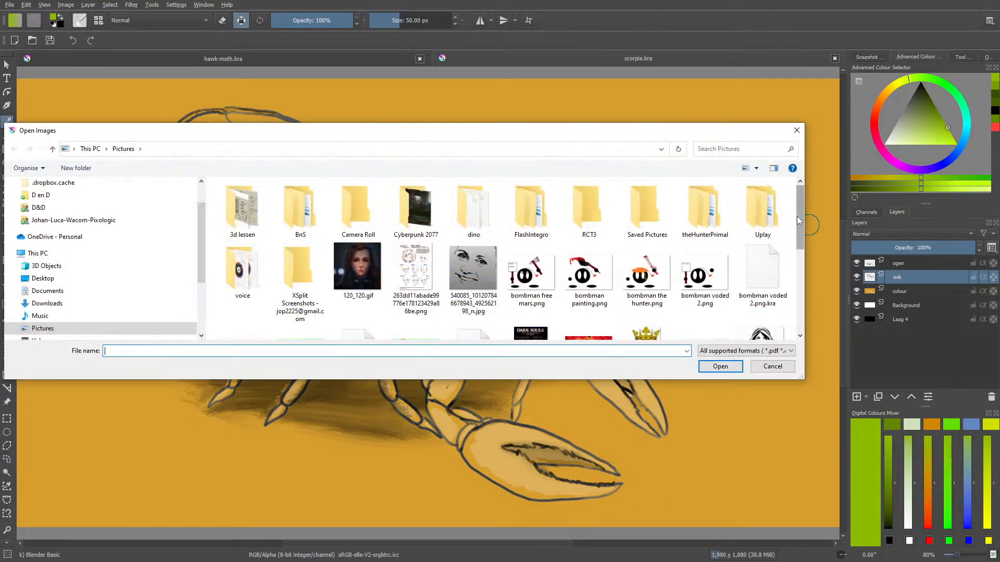
pyautogui.moveTo(800, 224); pyautogui.dragTo(808, 313)
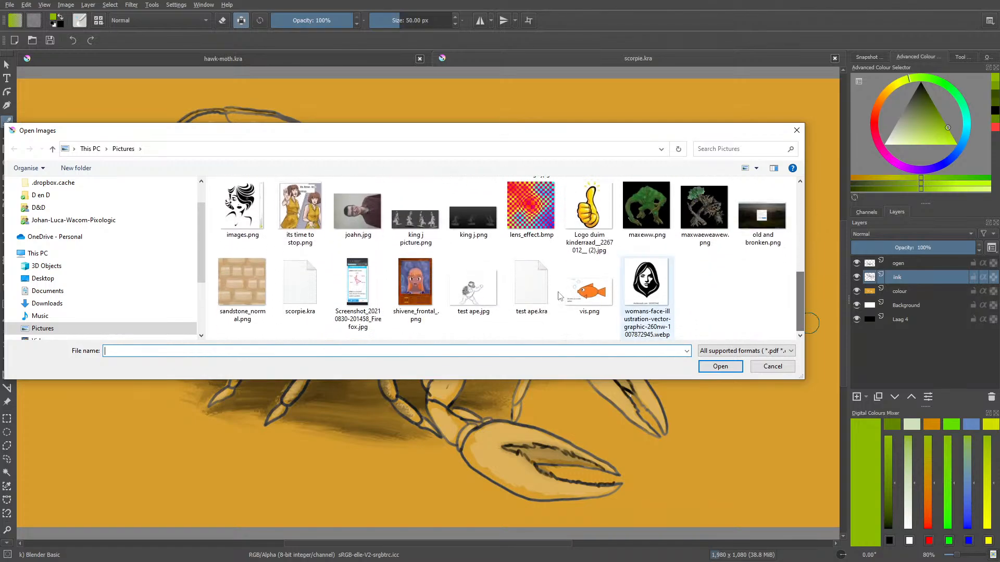
pyautogui.click(472, 289)
pyautogui.click(719, 367)
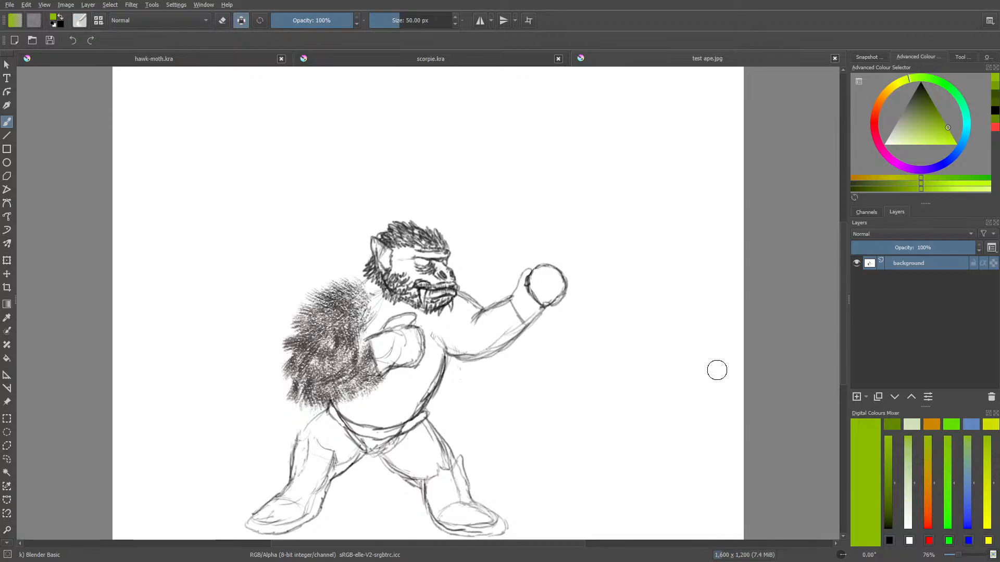
pyautogui.click(834, 59)
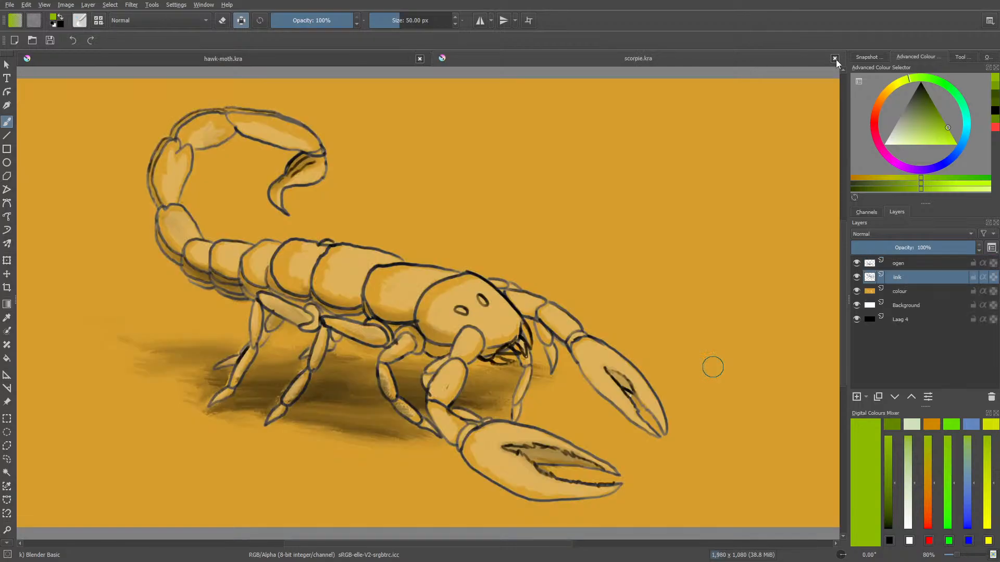
# Open lerry.png from the digi tekenimngen folder on the TOSHIBA EXT (G:) drive, and close scorpie.kra
pyautogui.click(32, 40)
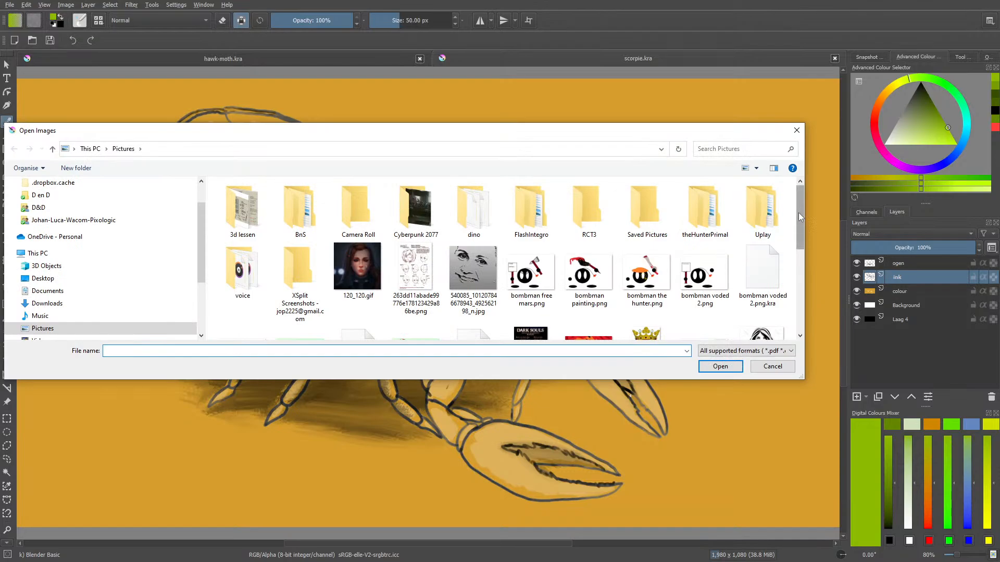
pyautogui.moveTo(798, 213); pyautogui.dragTo(798, 316)
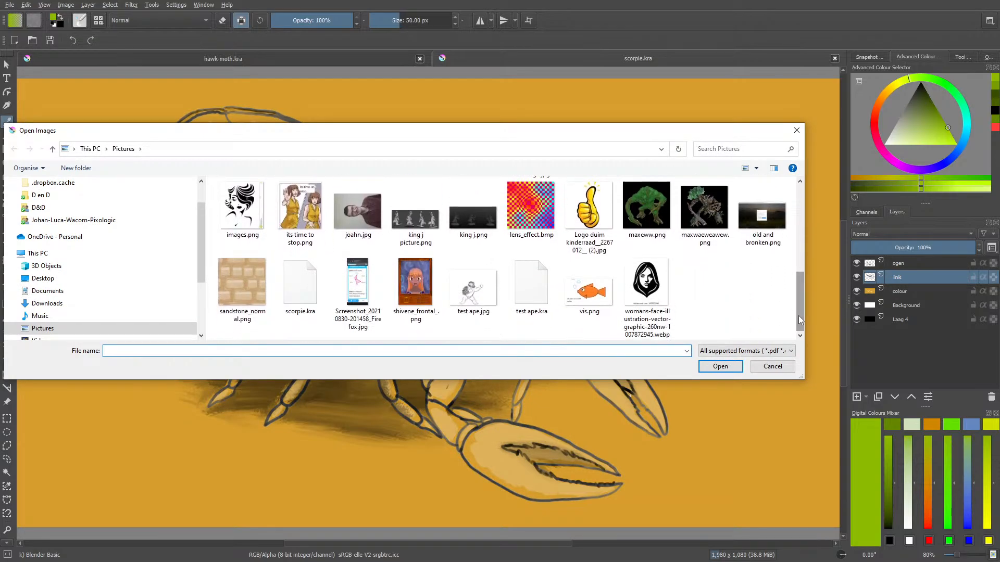
pyautogui.moveTo(202, 241); pyautogui.dragTo(201, 299)
pyautogui.click(52, 282)
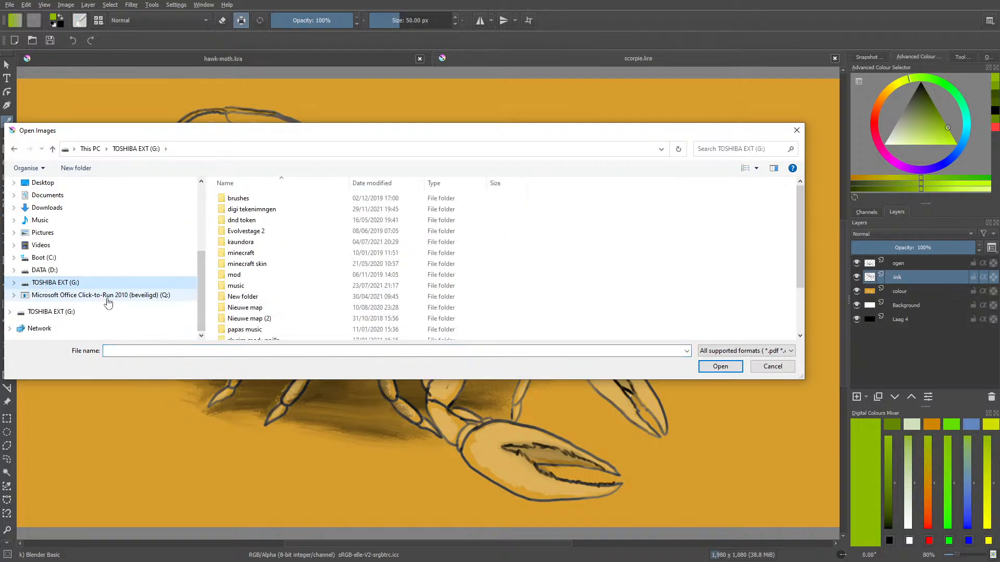
pyautogui.click(720, 366)
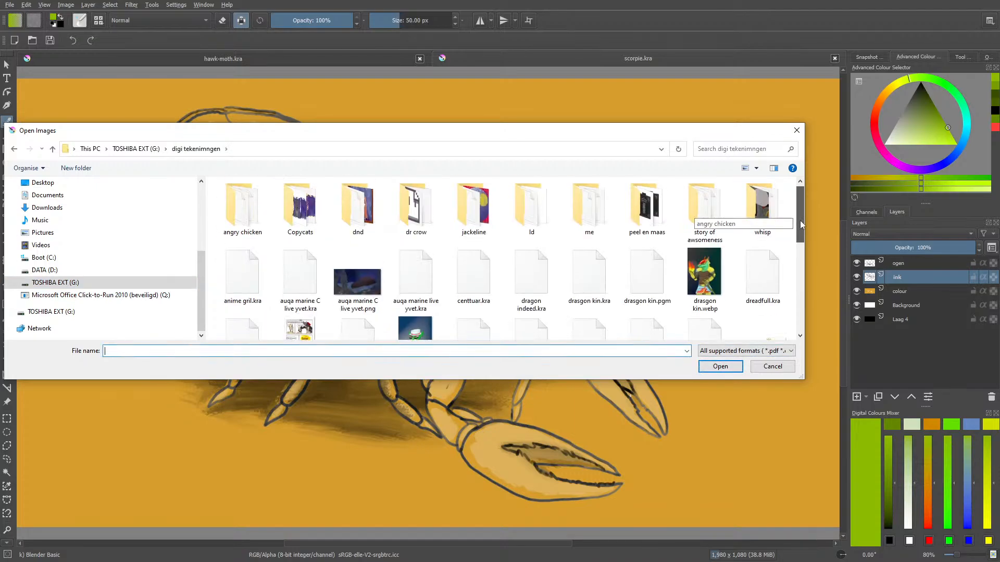
pyautogui.moveTo(799, 220); pyautogui.dragTo(804, 291)
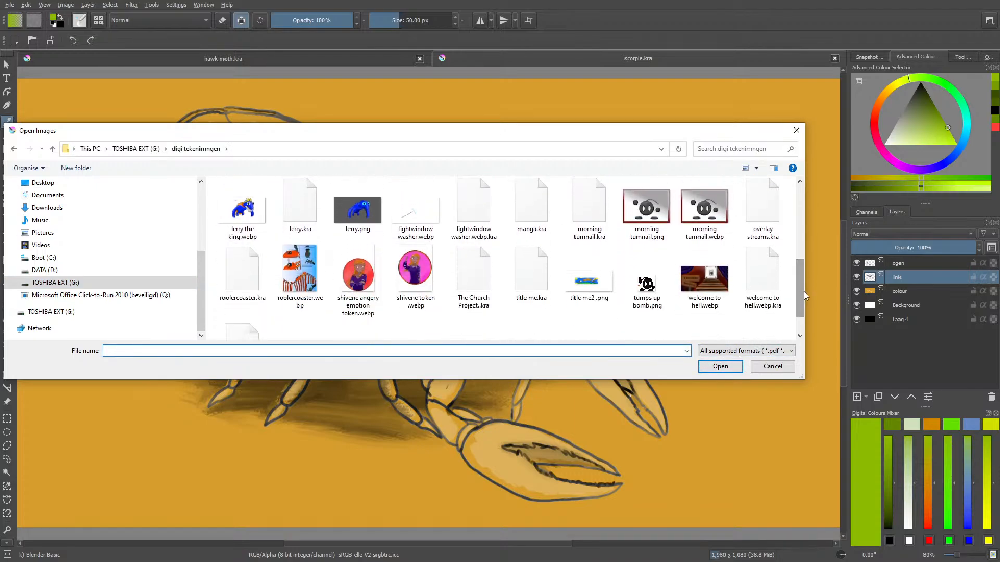
pyautogui.click(352, 215)
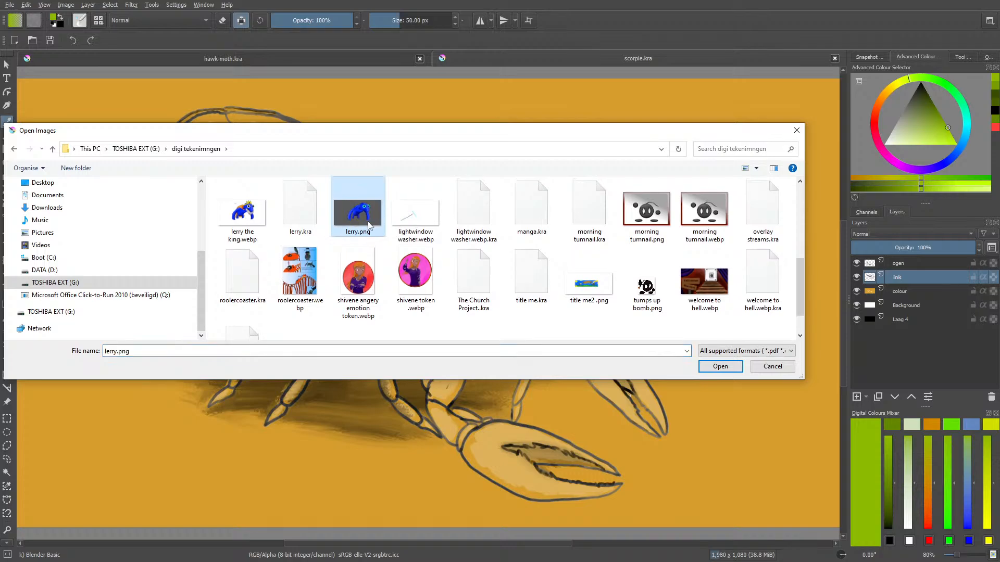
pyautogui.click(720, 368)
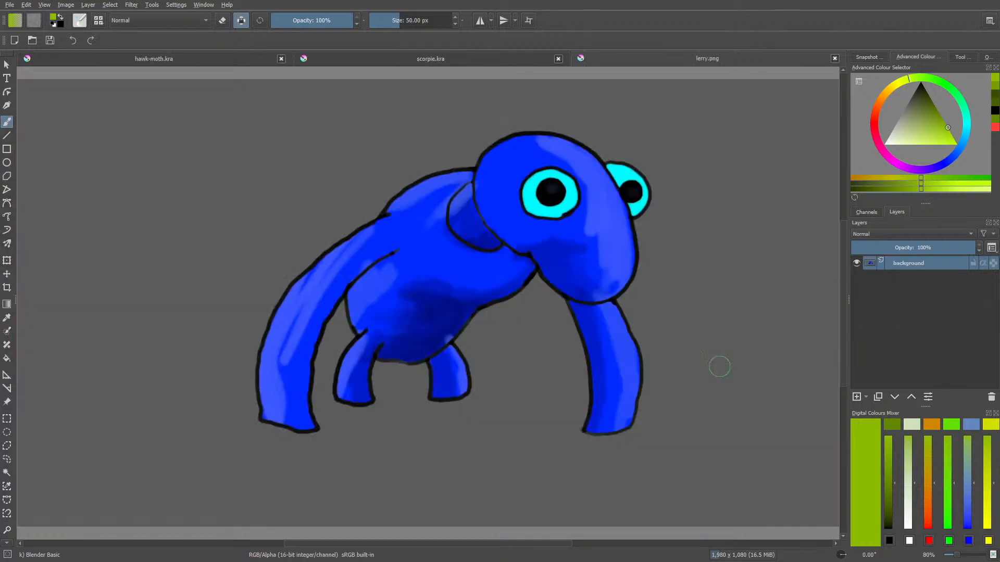
pyautogui.click(558, 58)
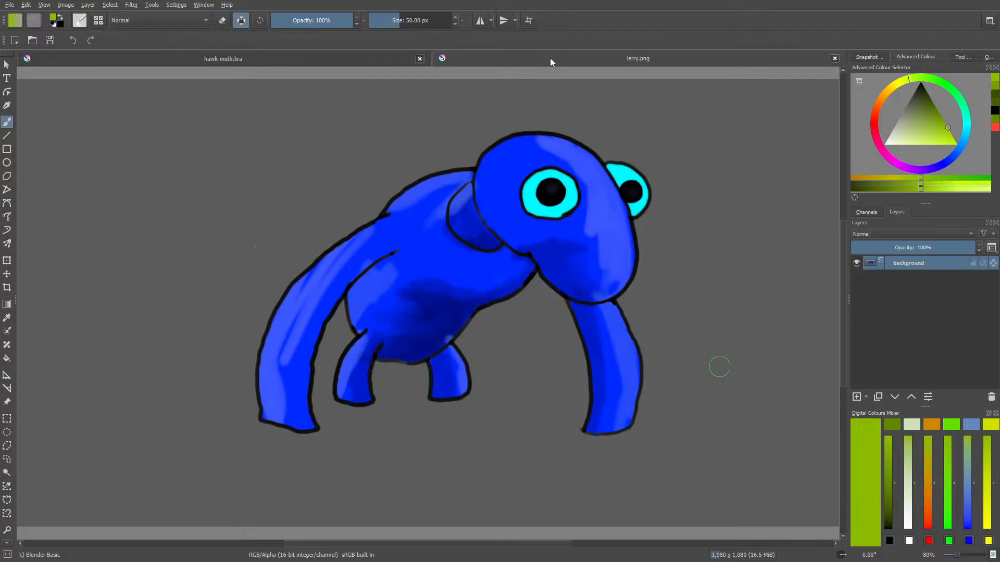
# Open lerry the king.png from the digi tekenimngen folder, and close lerry.png
pyautogui.click(31, 41)
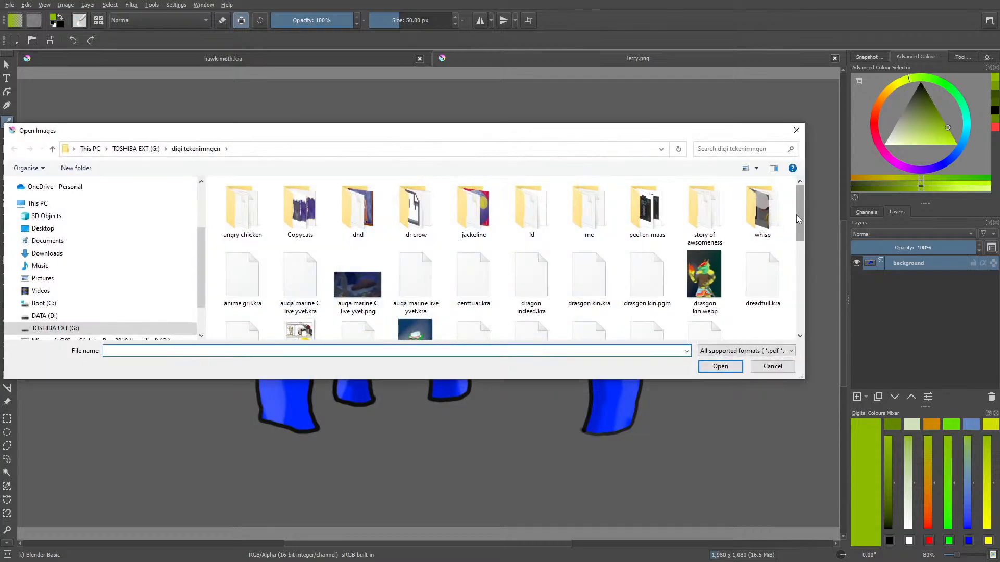
pyautogui.moveTo(798, 221); pyautogui.dragTo(798, 259)
pyautogui.click(767, 255)
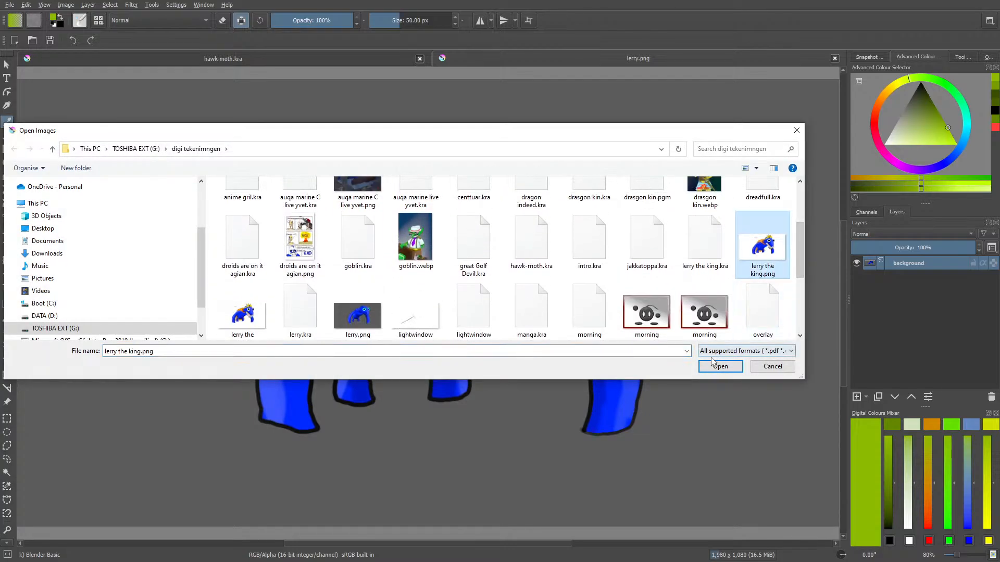
pyautogui.click(716, 366)
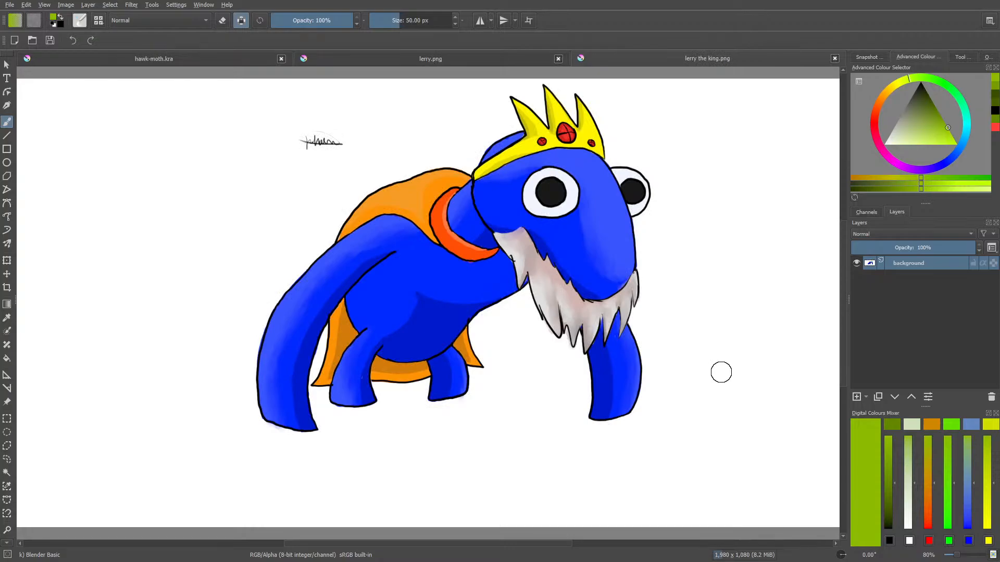
pyautogui.click(557, 59)
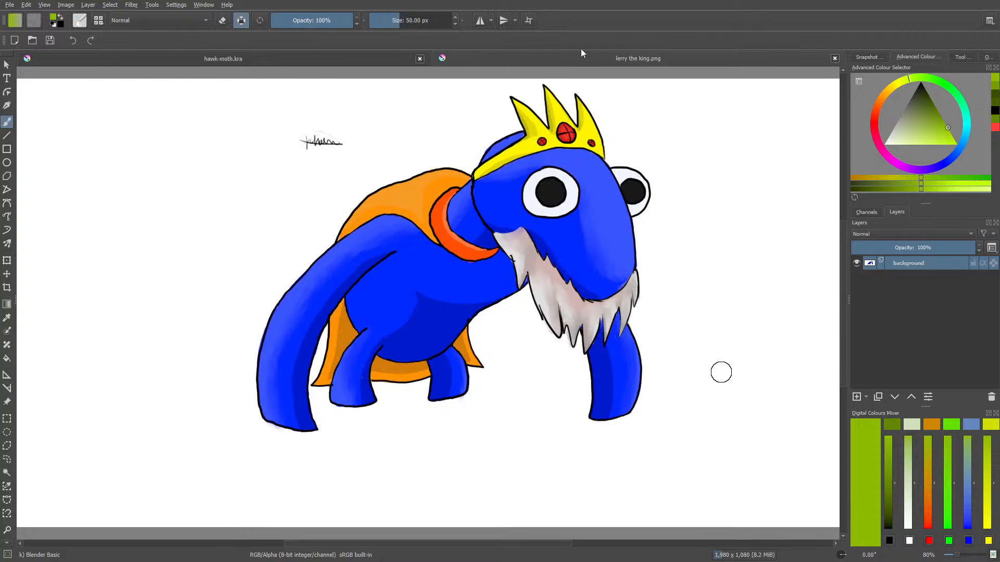
# Open drasgon kin.webp from the digi tekenimngen folder, close hawk-moth.kra, and view the whole dragon figure
pyautogui.click(31, 40)
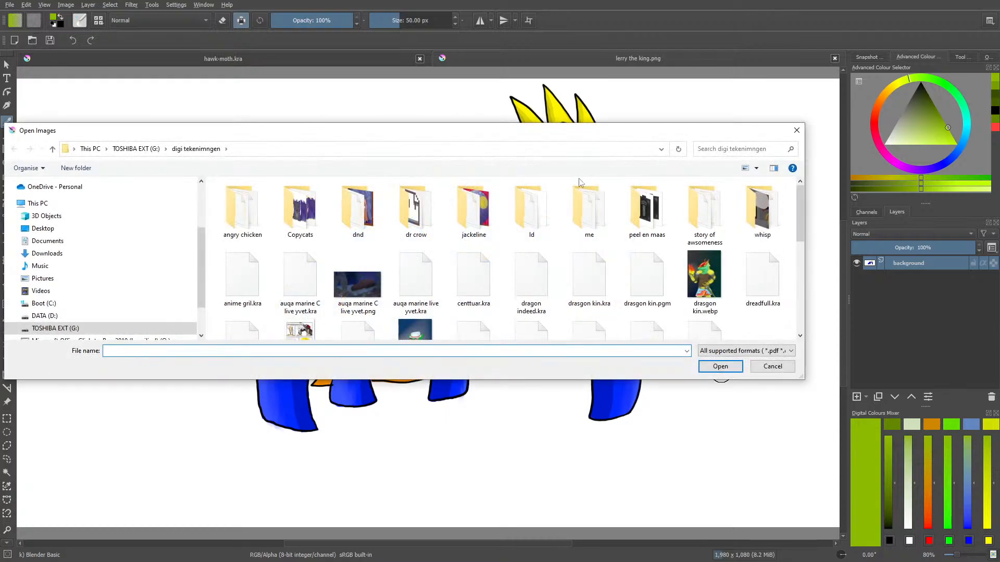
pyautogui.click(706, 266)
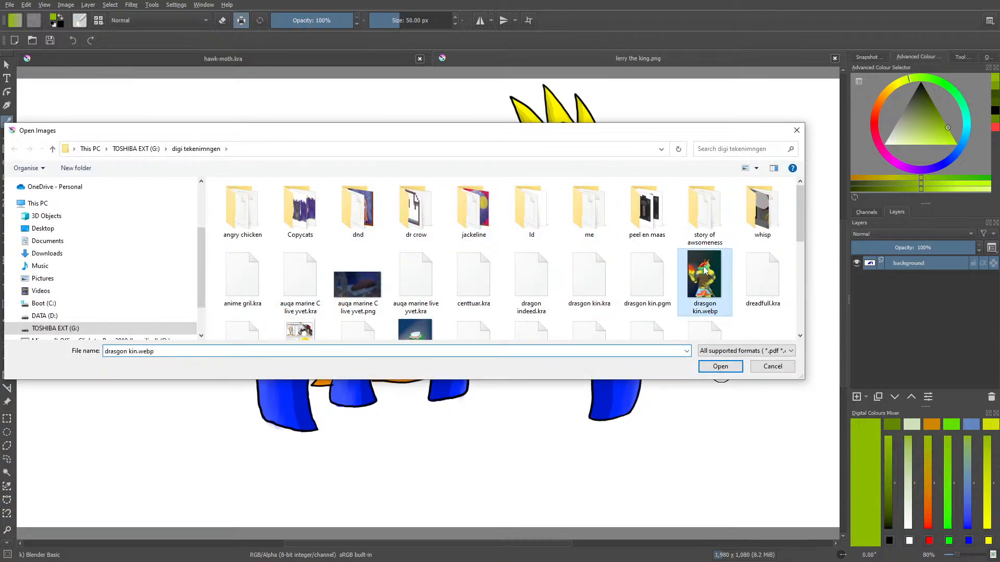
pyautogui.click(720, 367)
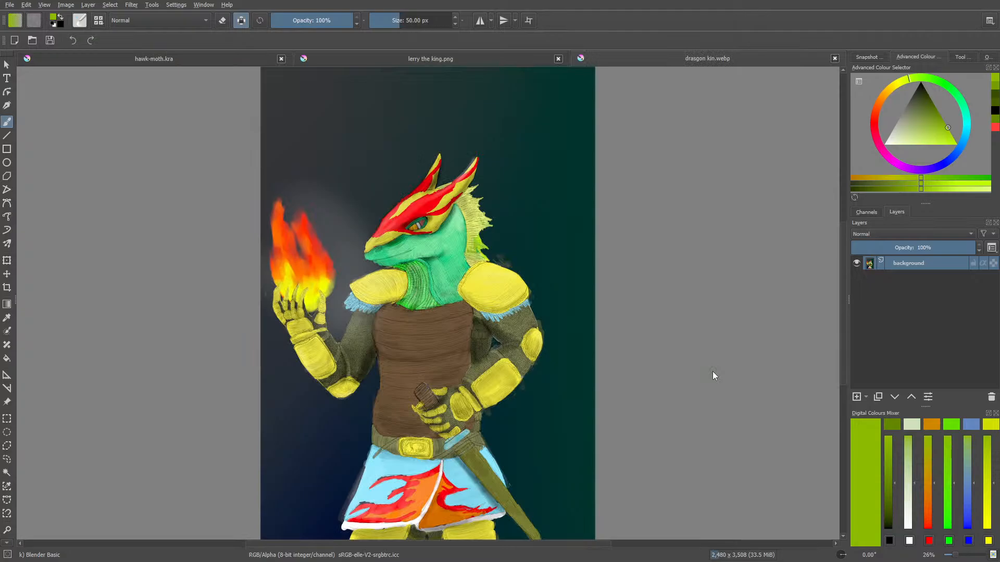
pyautogui.click(281, 59)
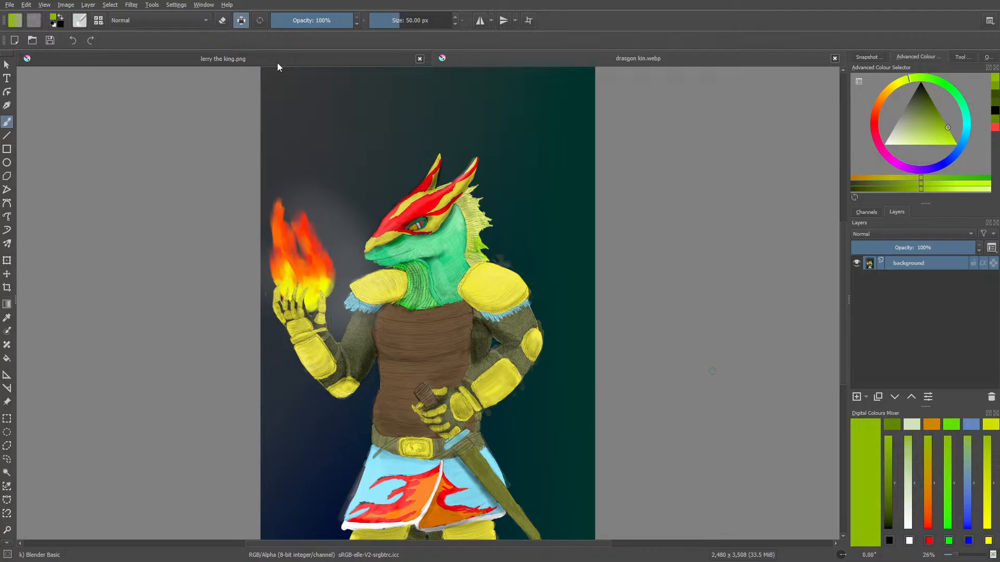
pyautogui.moveTo(843, 242); pyautogui.dragTo(846, 255)
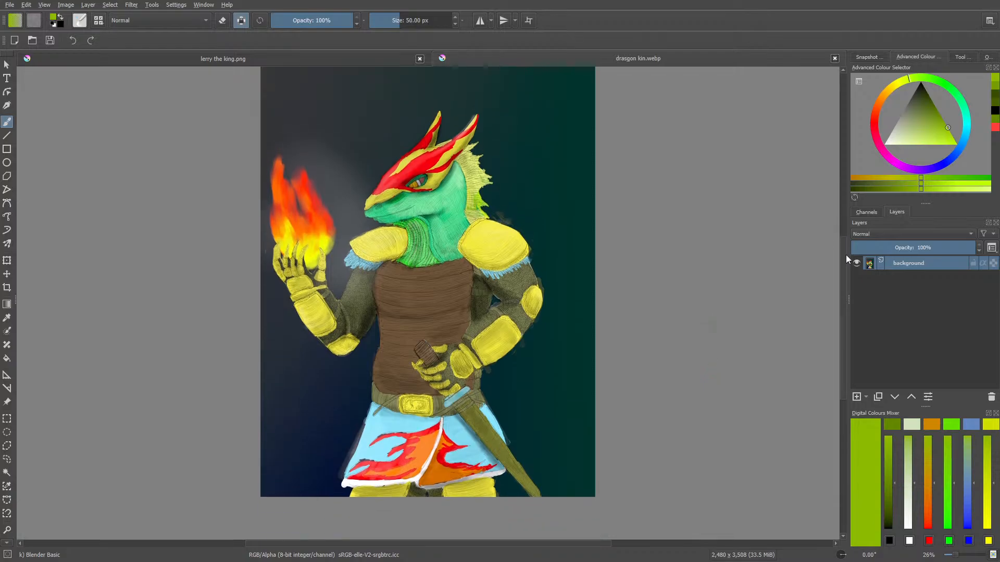
# Open jakkatoppa.kra from the digi tekenimngen folder
pyautogui.click(30, 38)
pyautogui.moveTo(454, 137); pyautogui.dragTo(447, 56)
pyautogui.moveTo(791, 141); pyautogui.dragTo(799, 177)
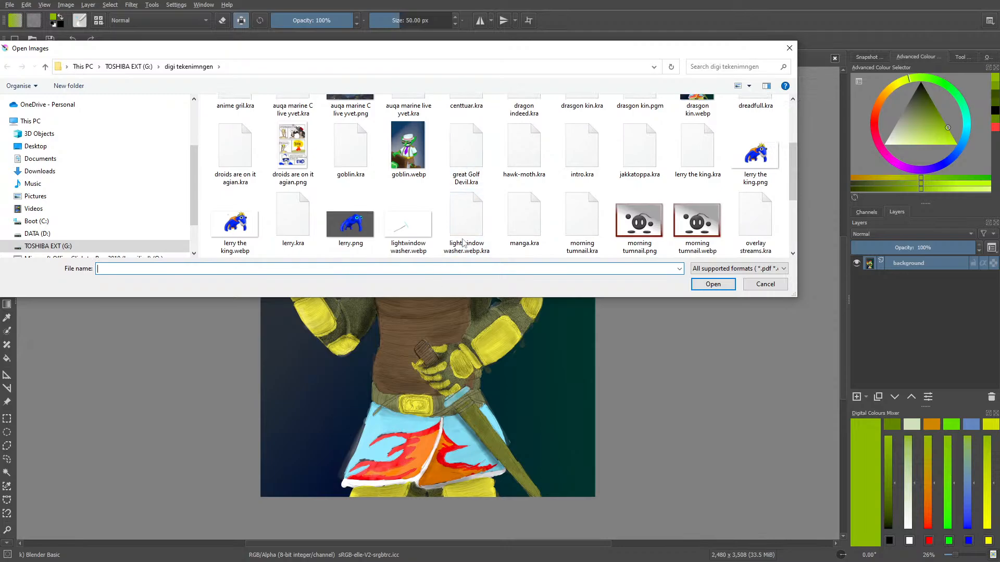
pyautogui.click(639, 150)
pyautogui.click(712, 284)
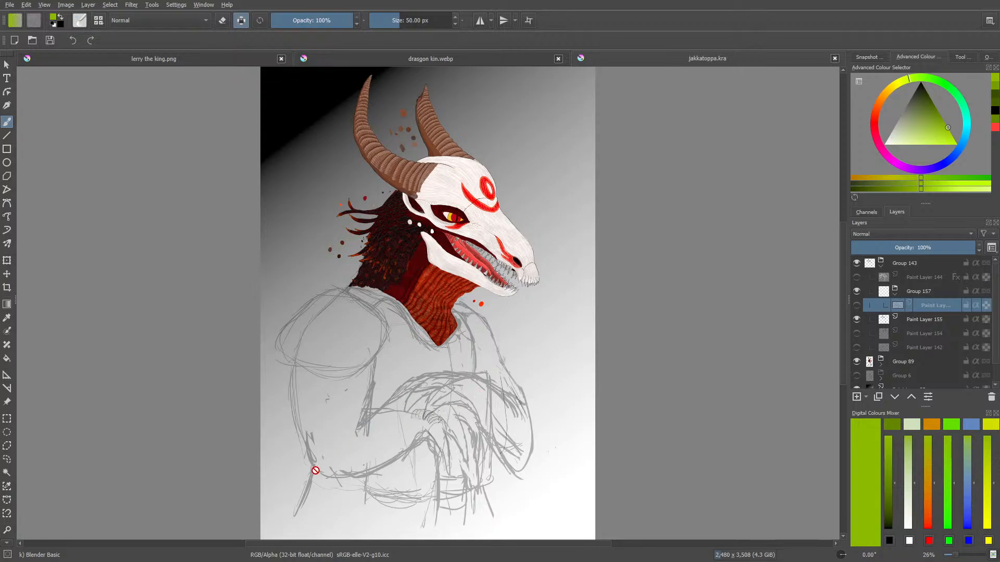
# View the horned skull head in jakkatoppa.kra at 50% zoom, and close the file
pyautogui.moveTo(954, 555)
pyautogui.mouseDown()
pyautogui.moveTo(966, 558)
pyautogui.moveTo(958, 558)
pyautogui.mouseUp()
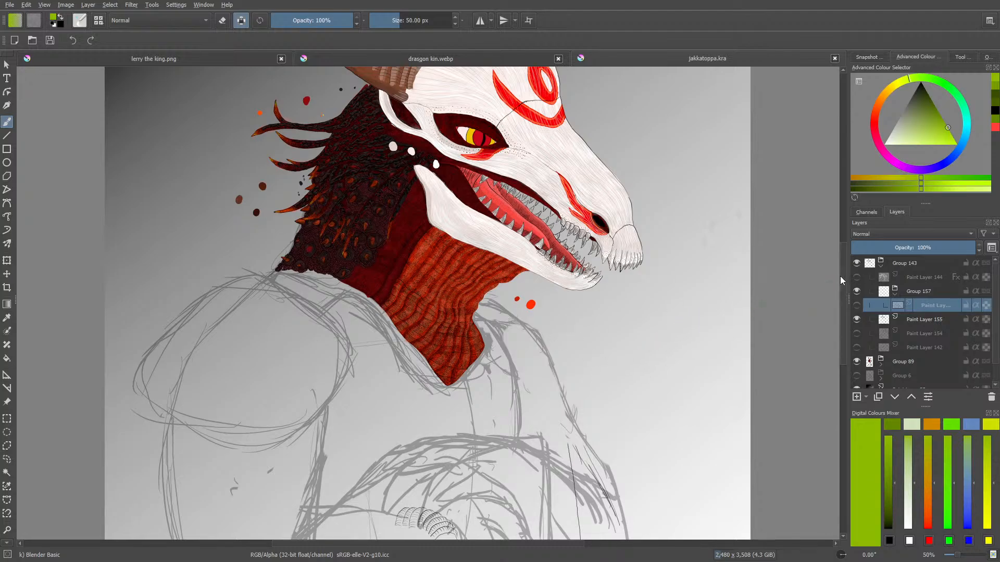
pyautogui.scroll(3, 839, 268)
pyautogui.scroll(1, 839, 258)
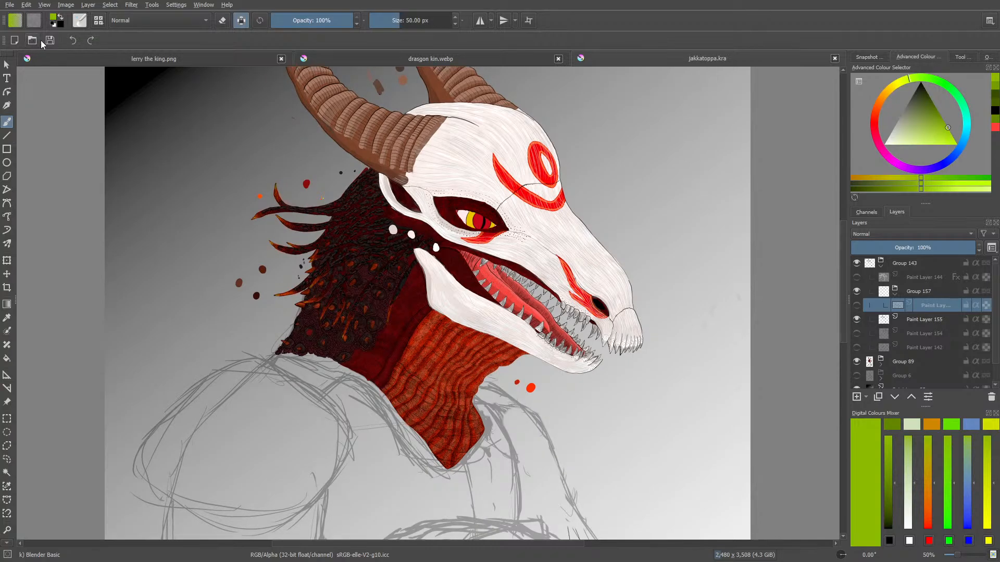
pyautogui.click(834, 59)
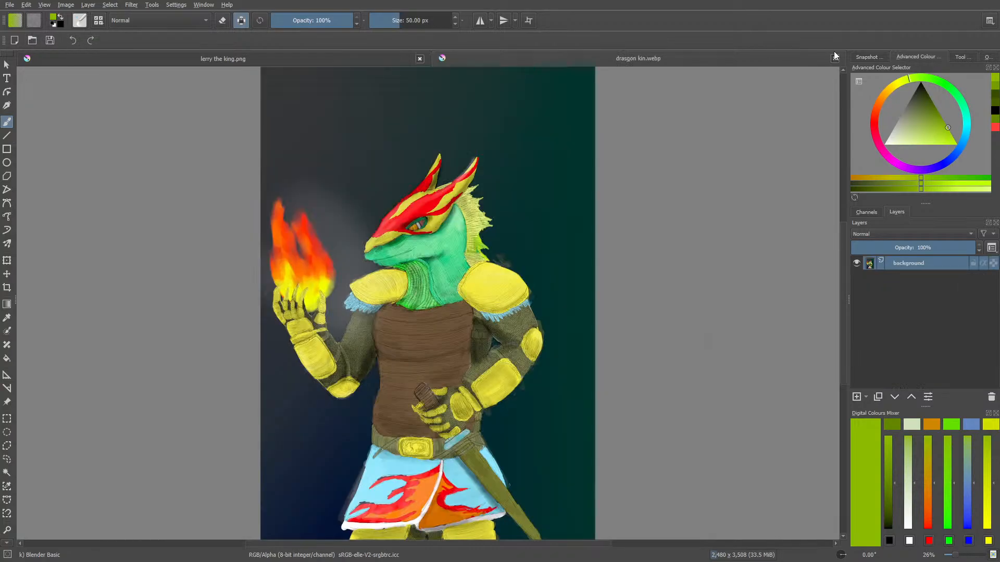
# Open The Church Project..kra from the digi tekenimngen folder on the TOSHIBA EXT (G:) drive
pyautogui.click(32, 40)
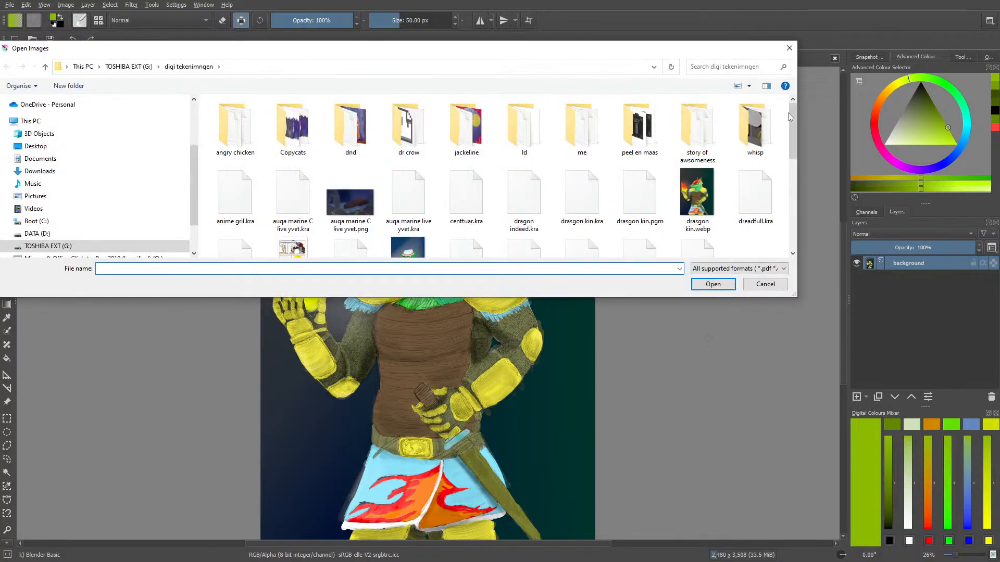
pyautogui.moveTo(791, 139); pyautogui.dragTo(793, 164)
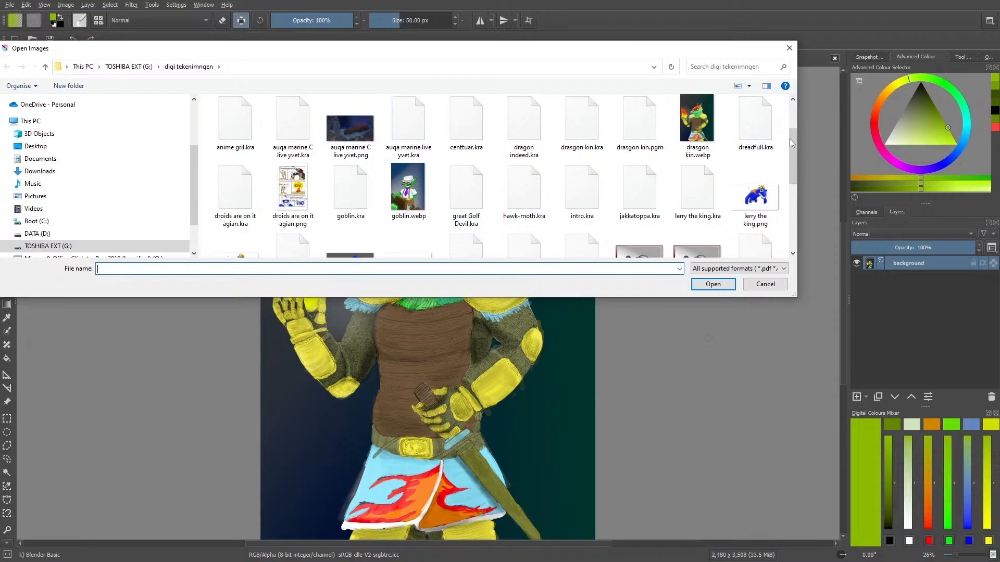
pyautogui.moveTo(789, 166); pyautogui.dragTo(789, 219)
pyautogui.click(466, 207)
pyautogui.click(708, 284)
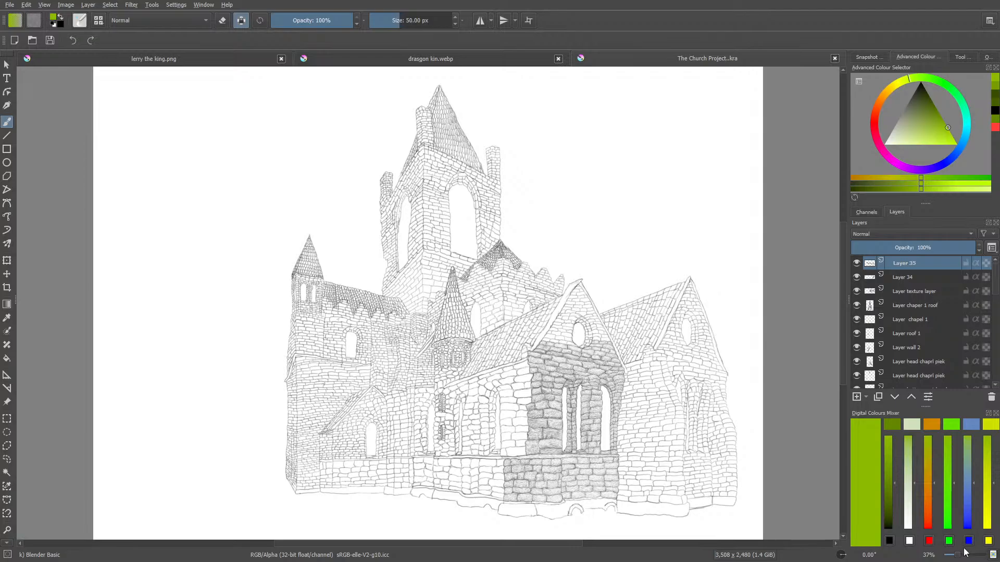
# Show the reference photo layer, Layer 3(pasted), beneath the church line art for comparison, and hide it again
pyautogui.moveTo(957, 558)
pyautogui.mouseDown()
pyautogui.moveTo(966, 558)
pyautogui.moveTo(957, 558)
pyautogui.mouseUp()
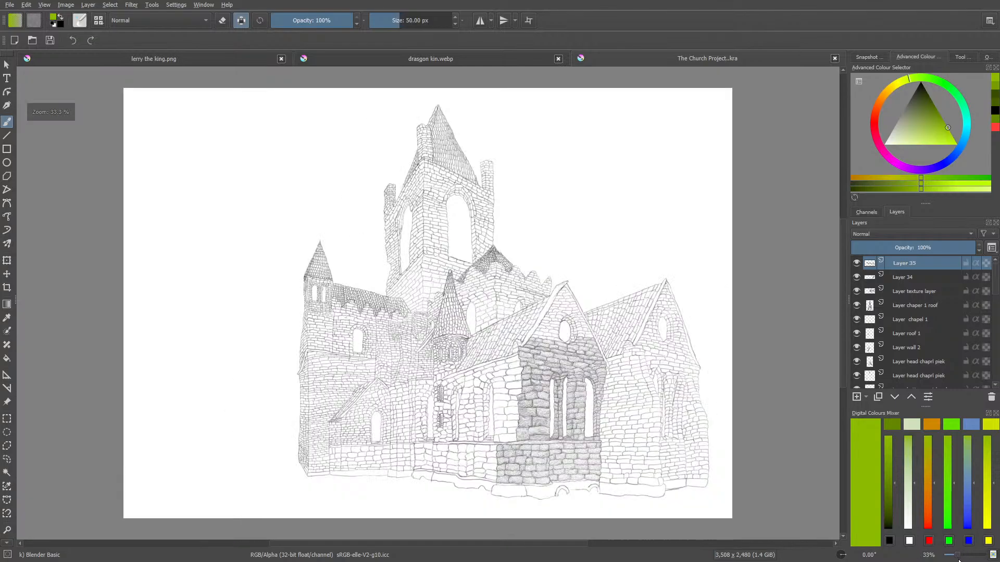
pyautogui.scroll(-8, 996, 288)
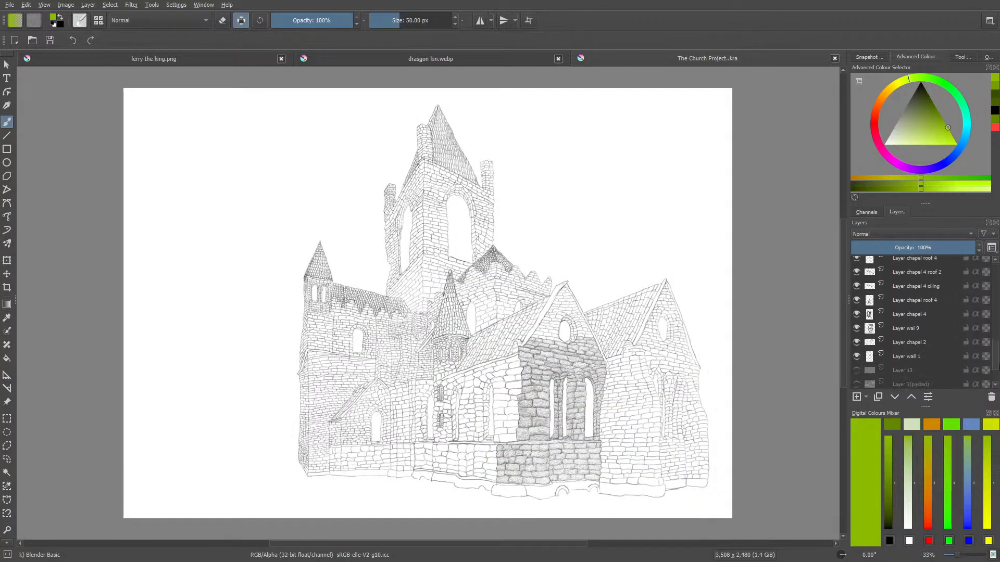
pyautogui.click(856, 339)
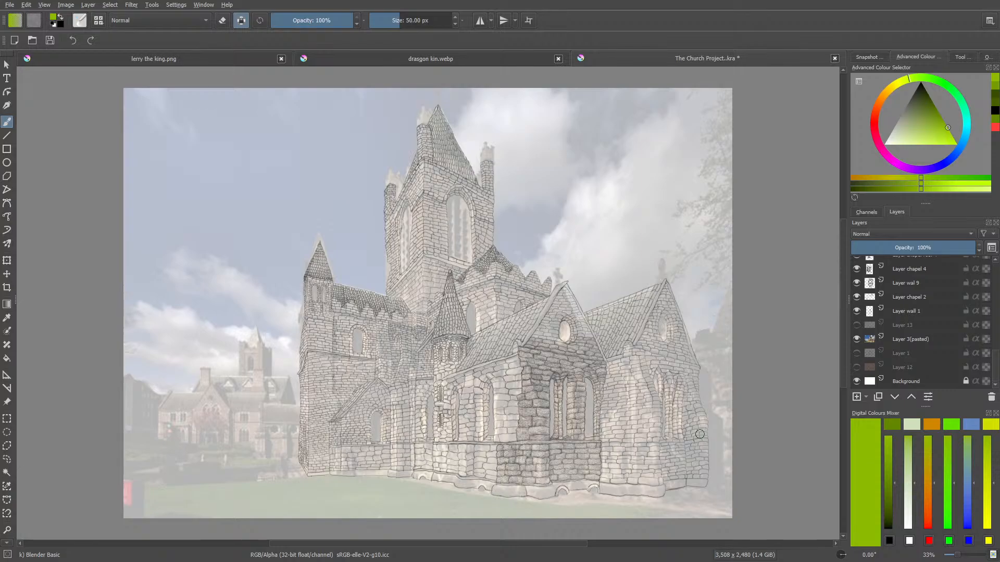
pyautogui.click(857, 339)
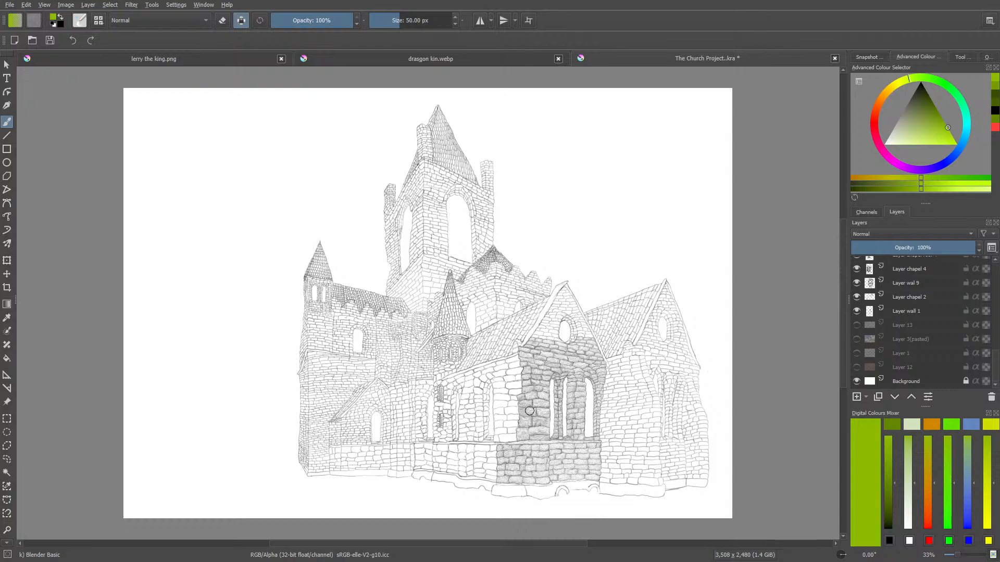
# Close The Church Project..kra without saving the changes, and close drasgon kin.webp
pyautogui.click(835, 59)
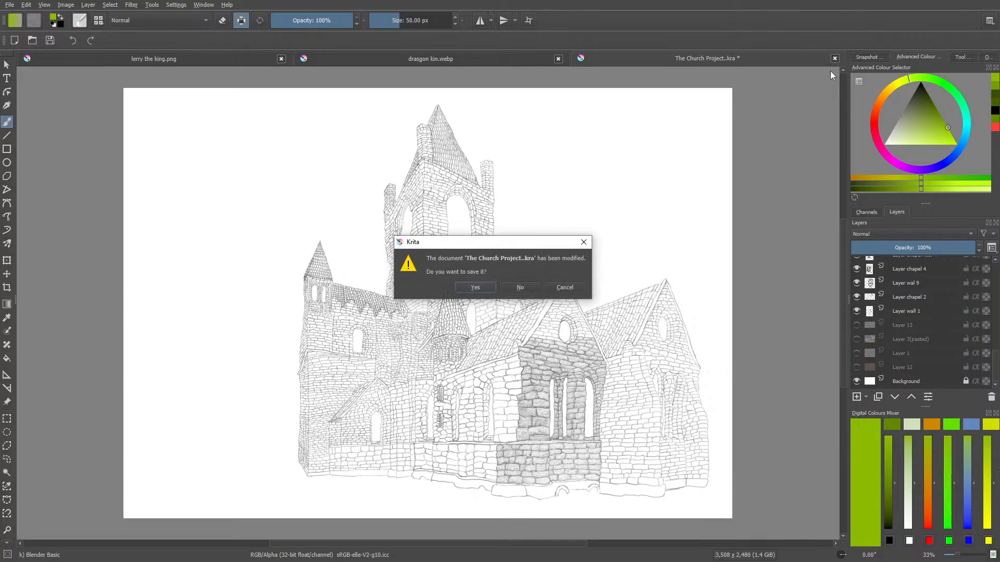
pyautogui.click(513, 286)
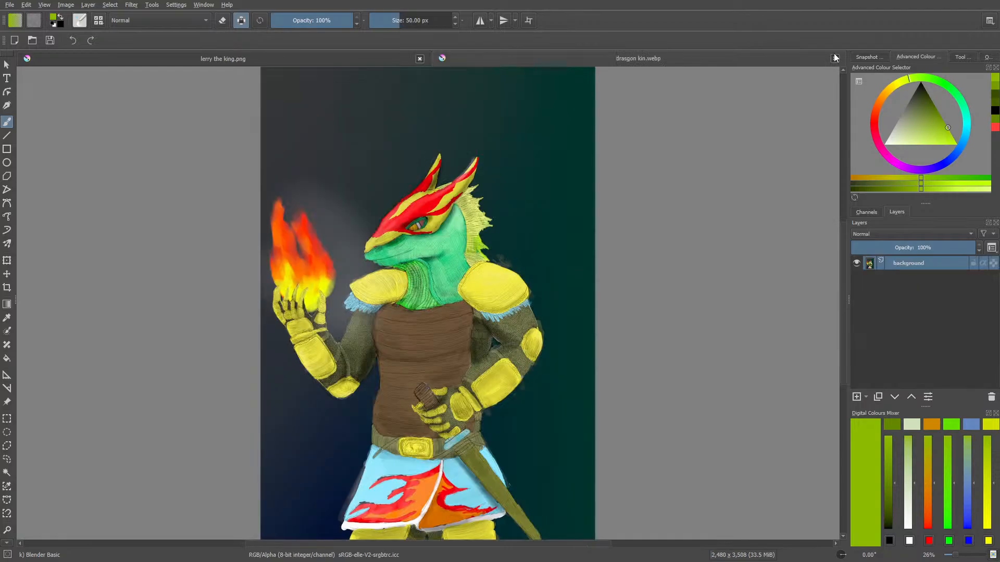
pyautogui.click(835, 58)
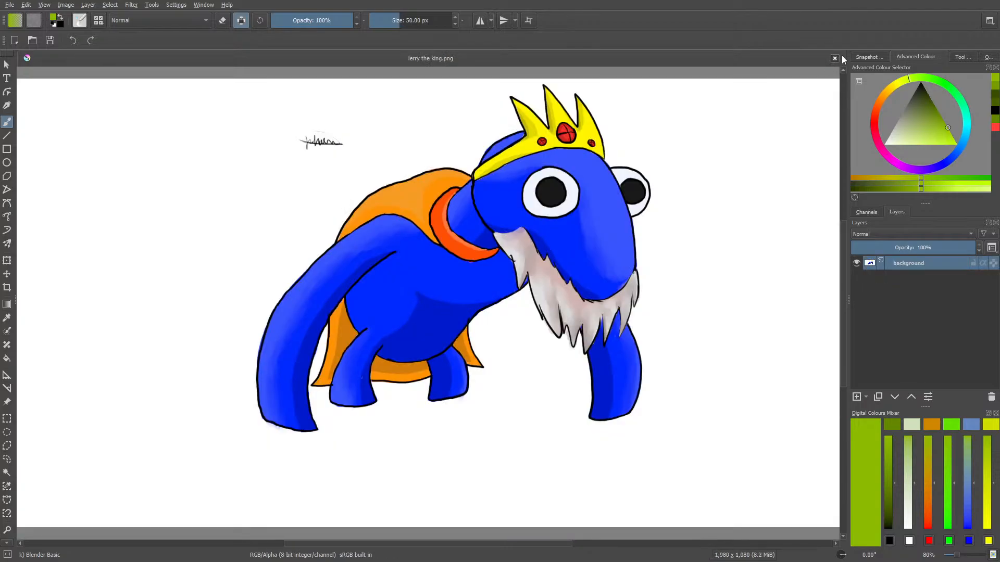
# Open auqa marine C live yvet.png from the digi tekenimngen folder
pyautogui.click(32, 41)
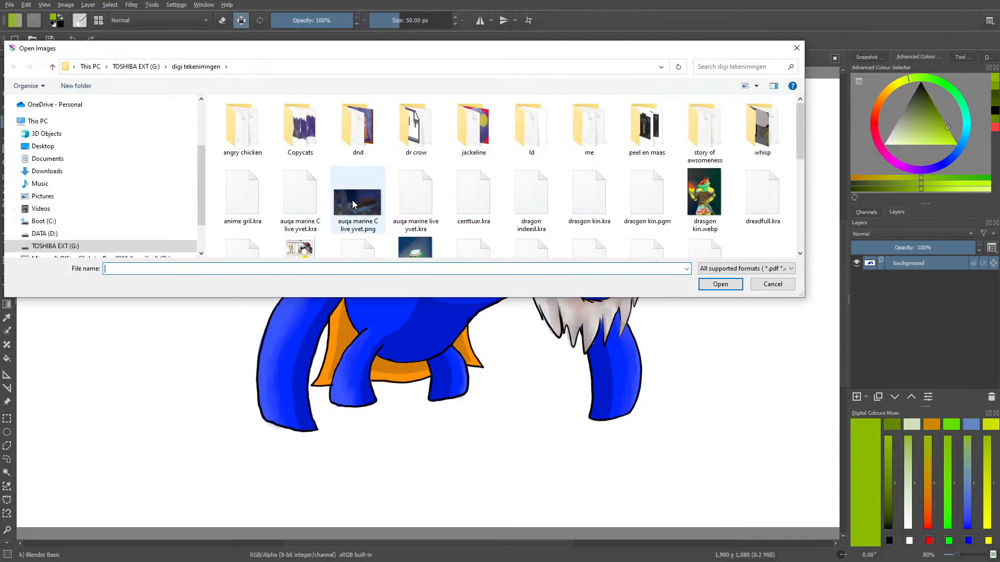
pyautogui.click(352, 204)
pyautogui.click(720, 284)
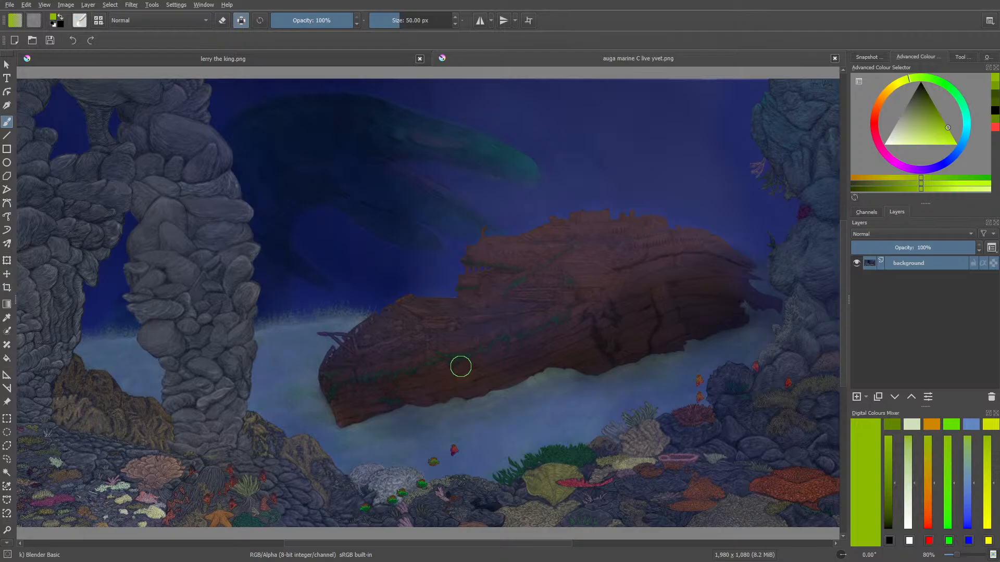
# Close the underwater shipwreck drawing and lerry the king.png
pyautogui.click(834, 59)
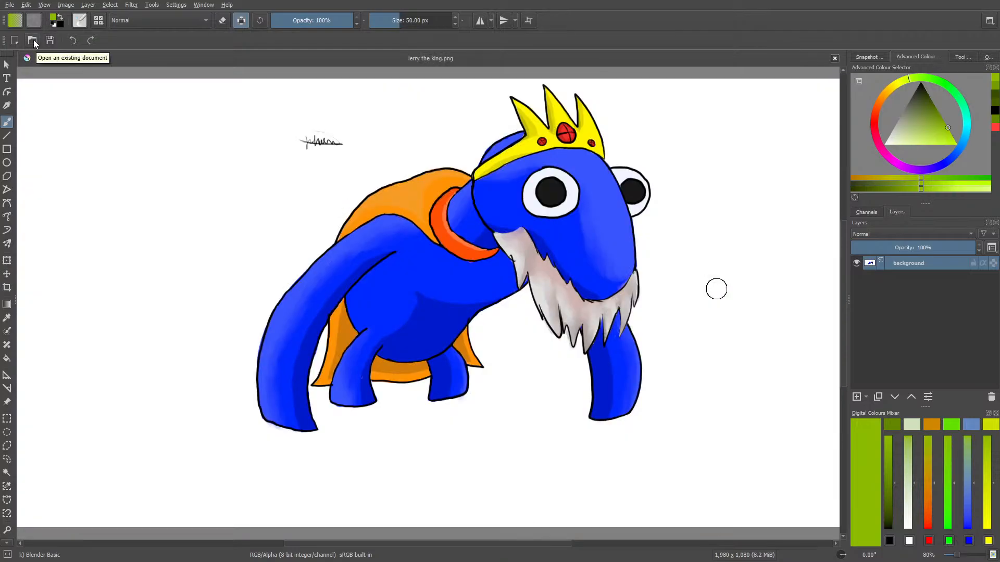
pyautogui.click(834, 57)
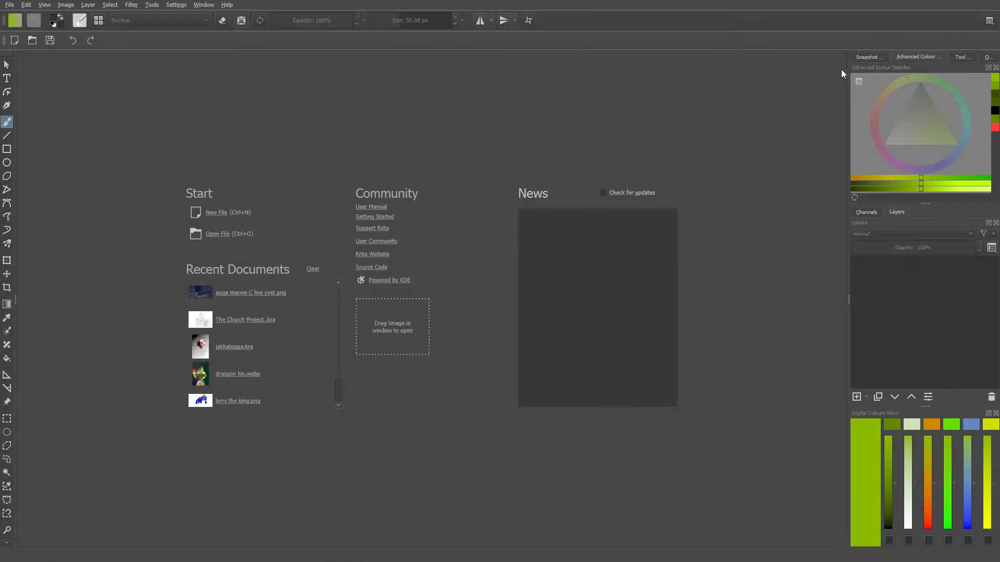